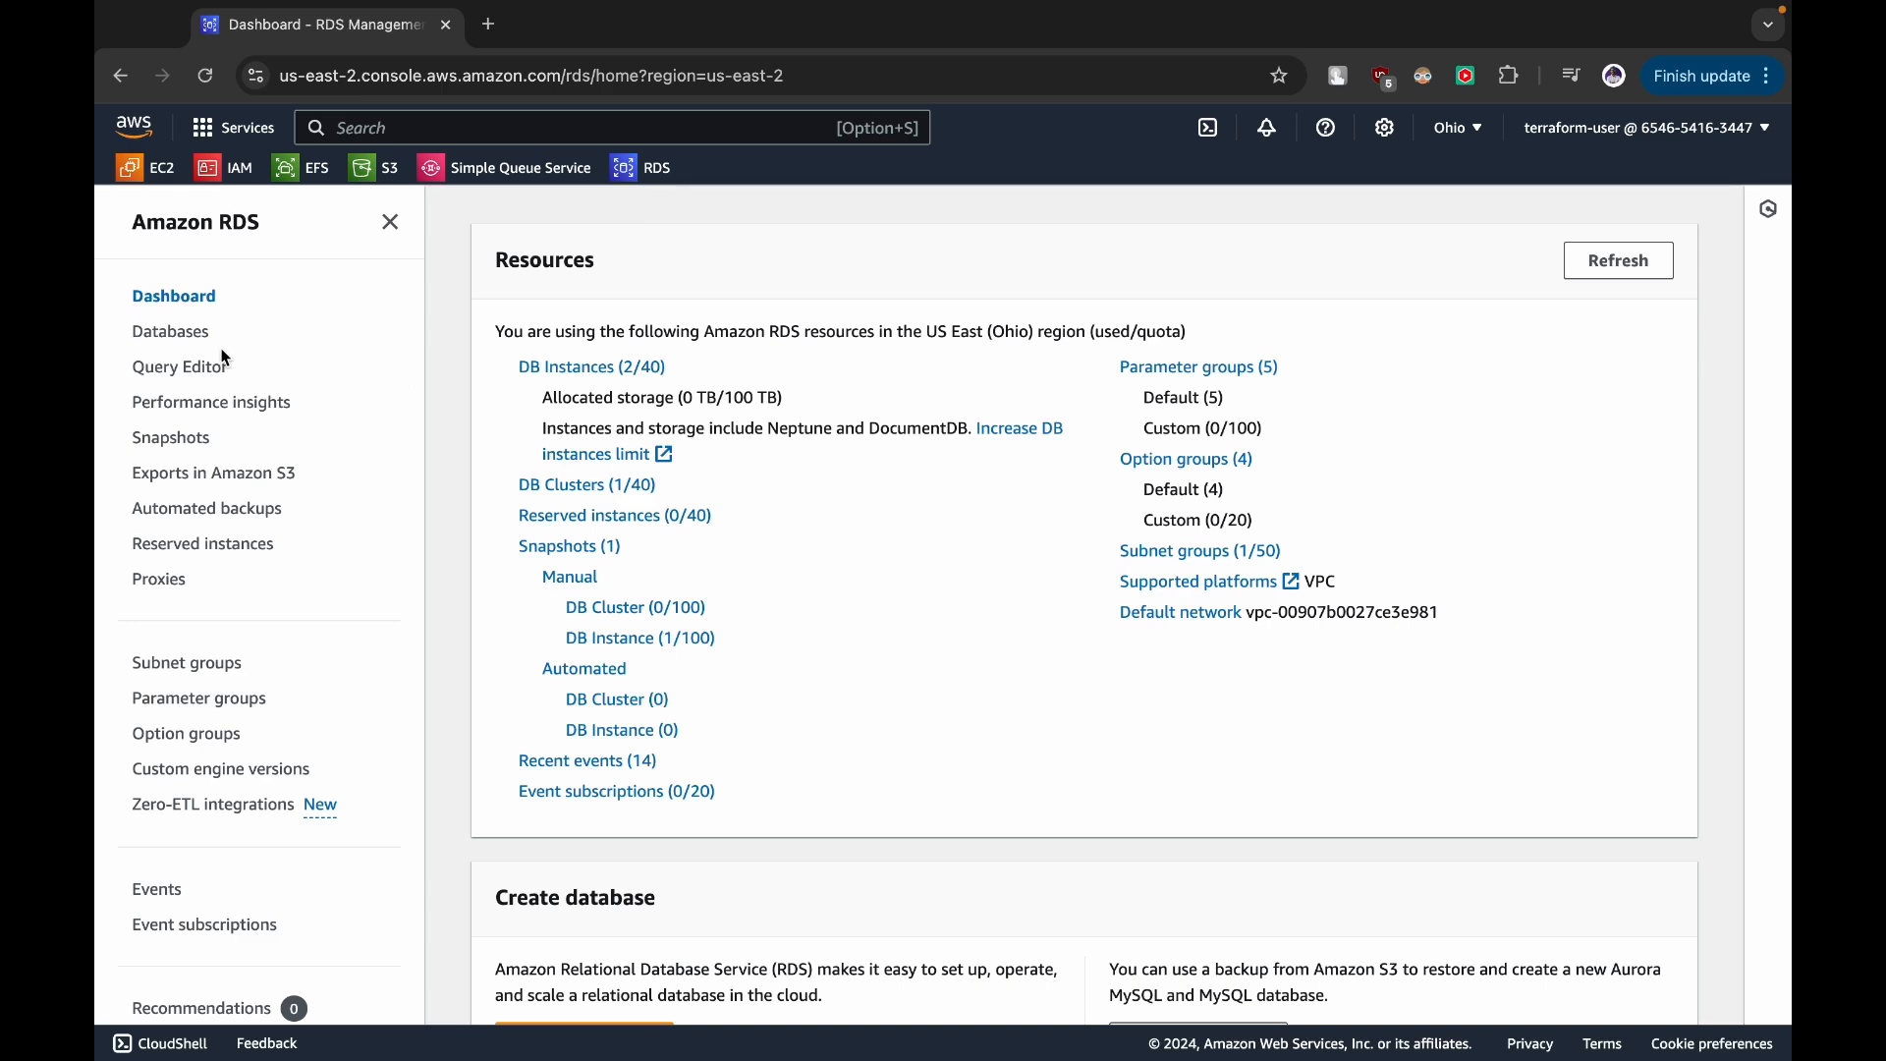
- Start creating a new RDS database and choose Aurora (MySQL Compatible) as the engine type
{"action": "scroll", "coordinate": [861, 597], "scroll_direction": "down", "scroll_amount": 3}
{"action": "left_click", "coordinate": [587, 770]}
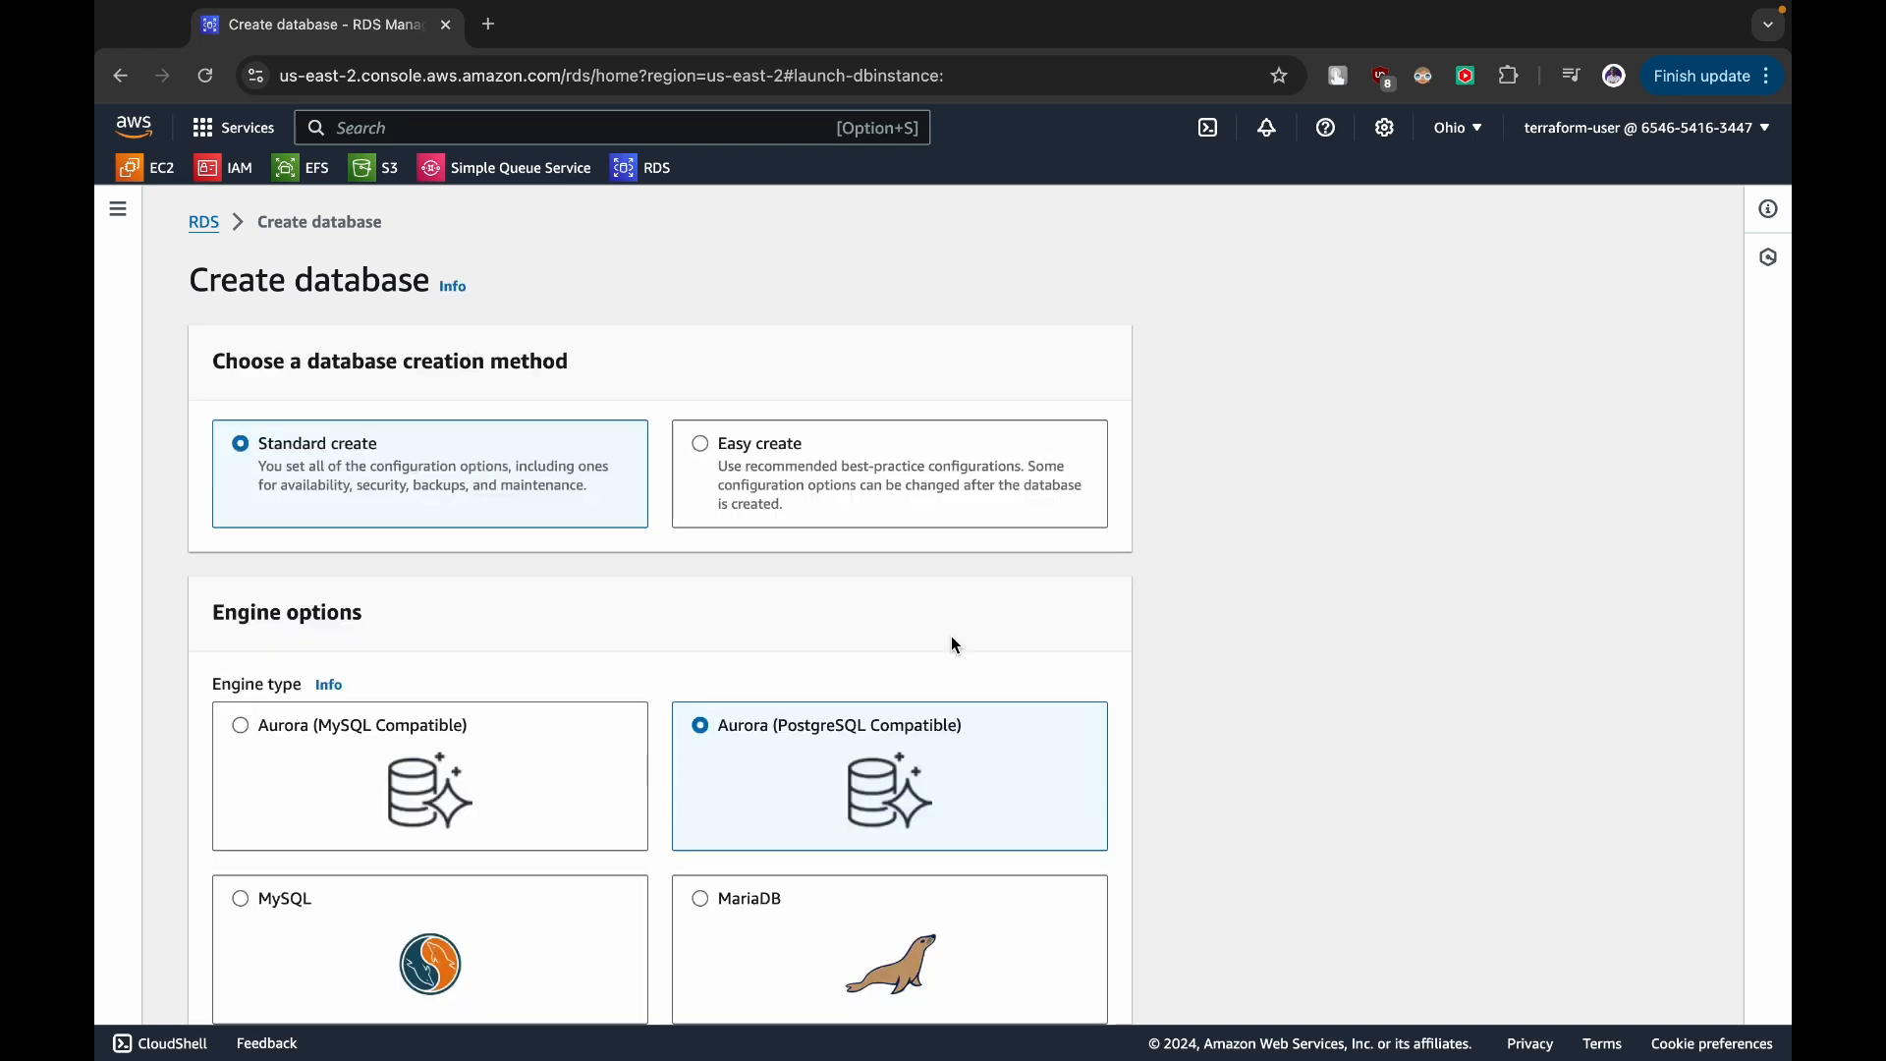
{"action": "scroll", "coordinate": [953, 643], "scroll_direction": "down", "scroll_amount": 2}
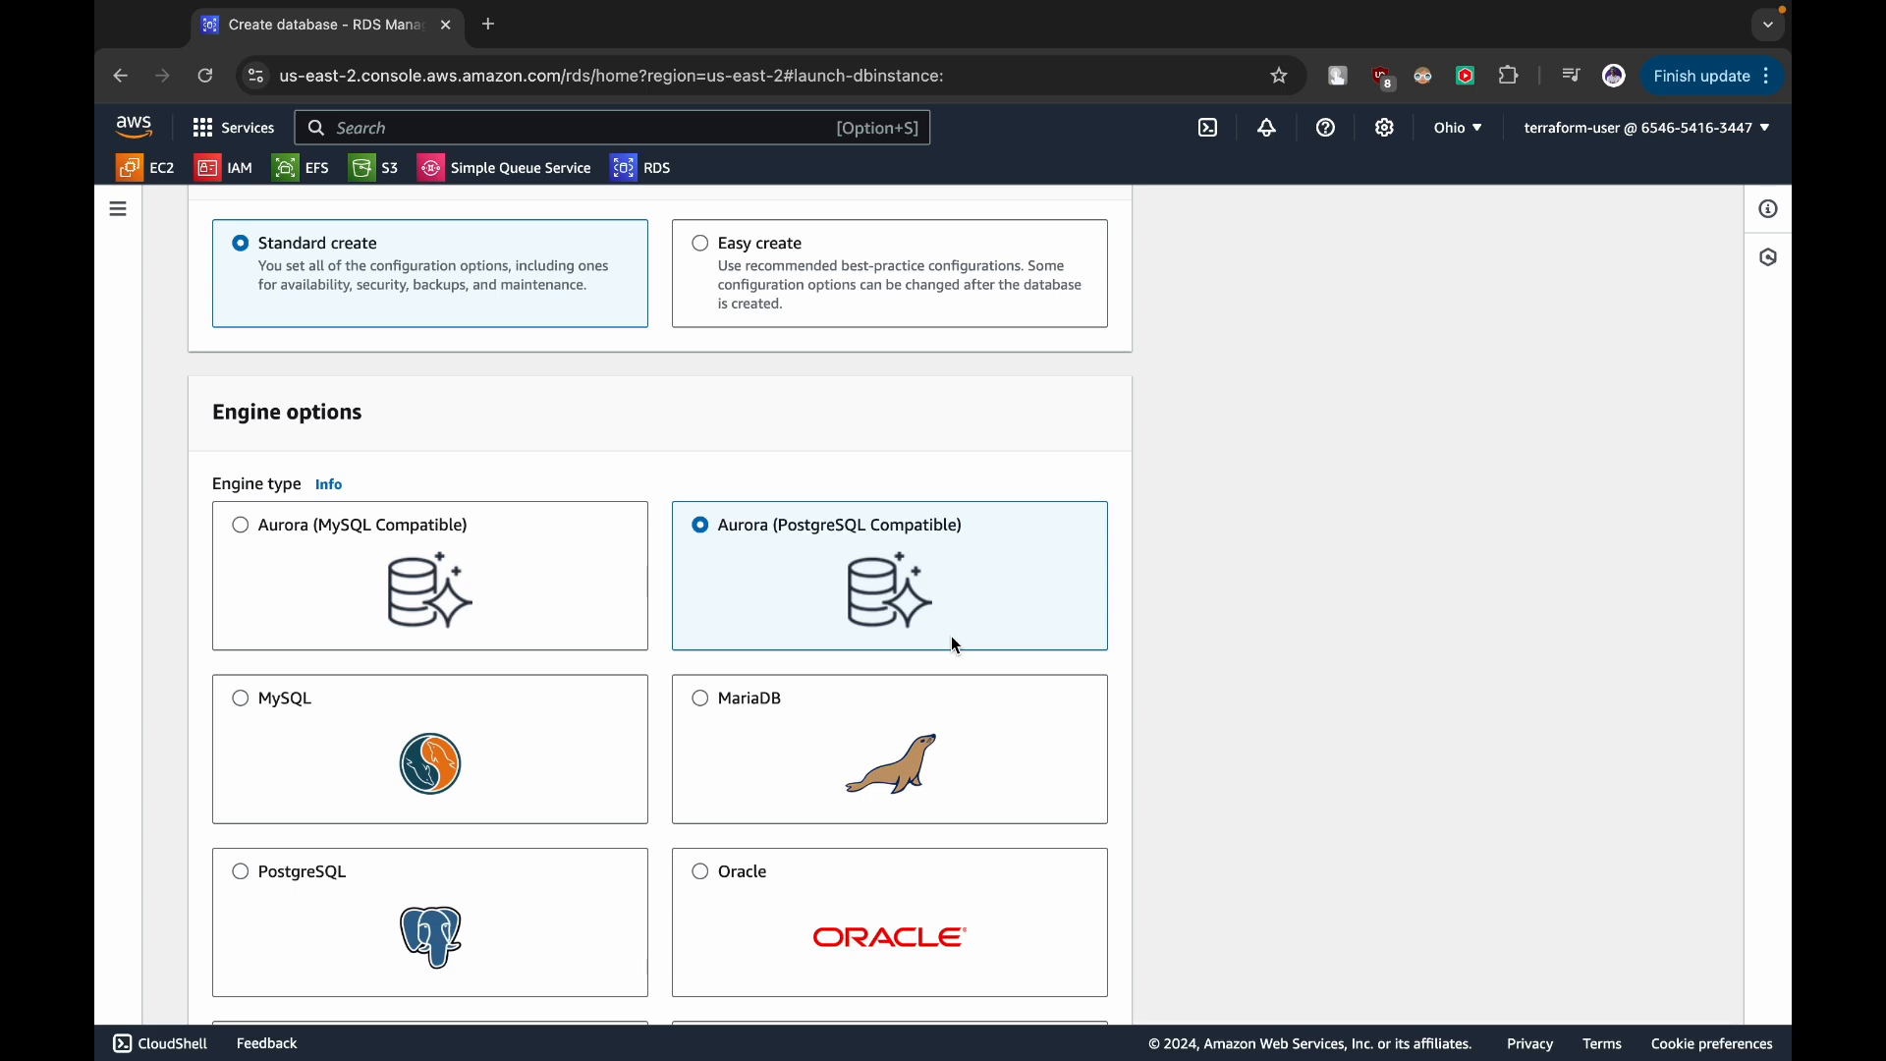
{"action": "left_click", "coordinate": [383, 540]}
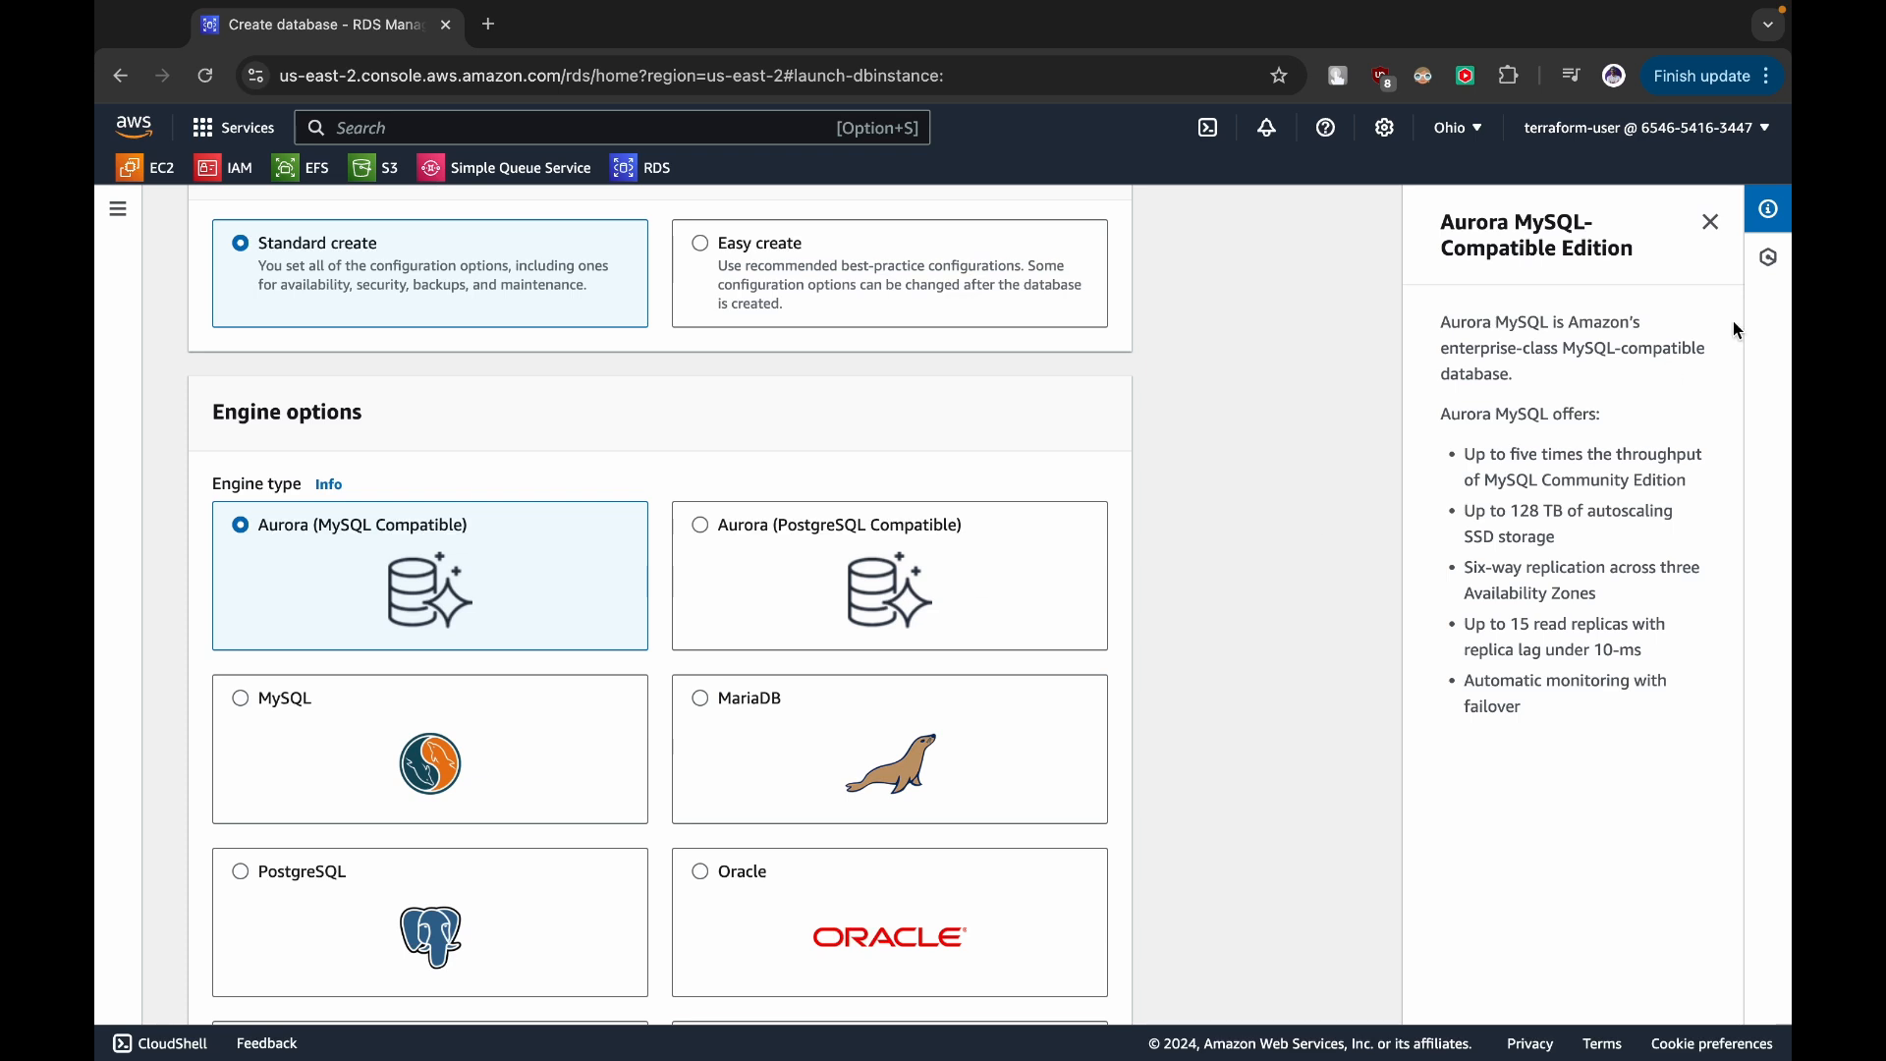
{"action": "left_click", "coordinate": [1707, 222]}
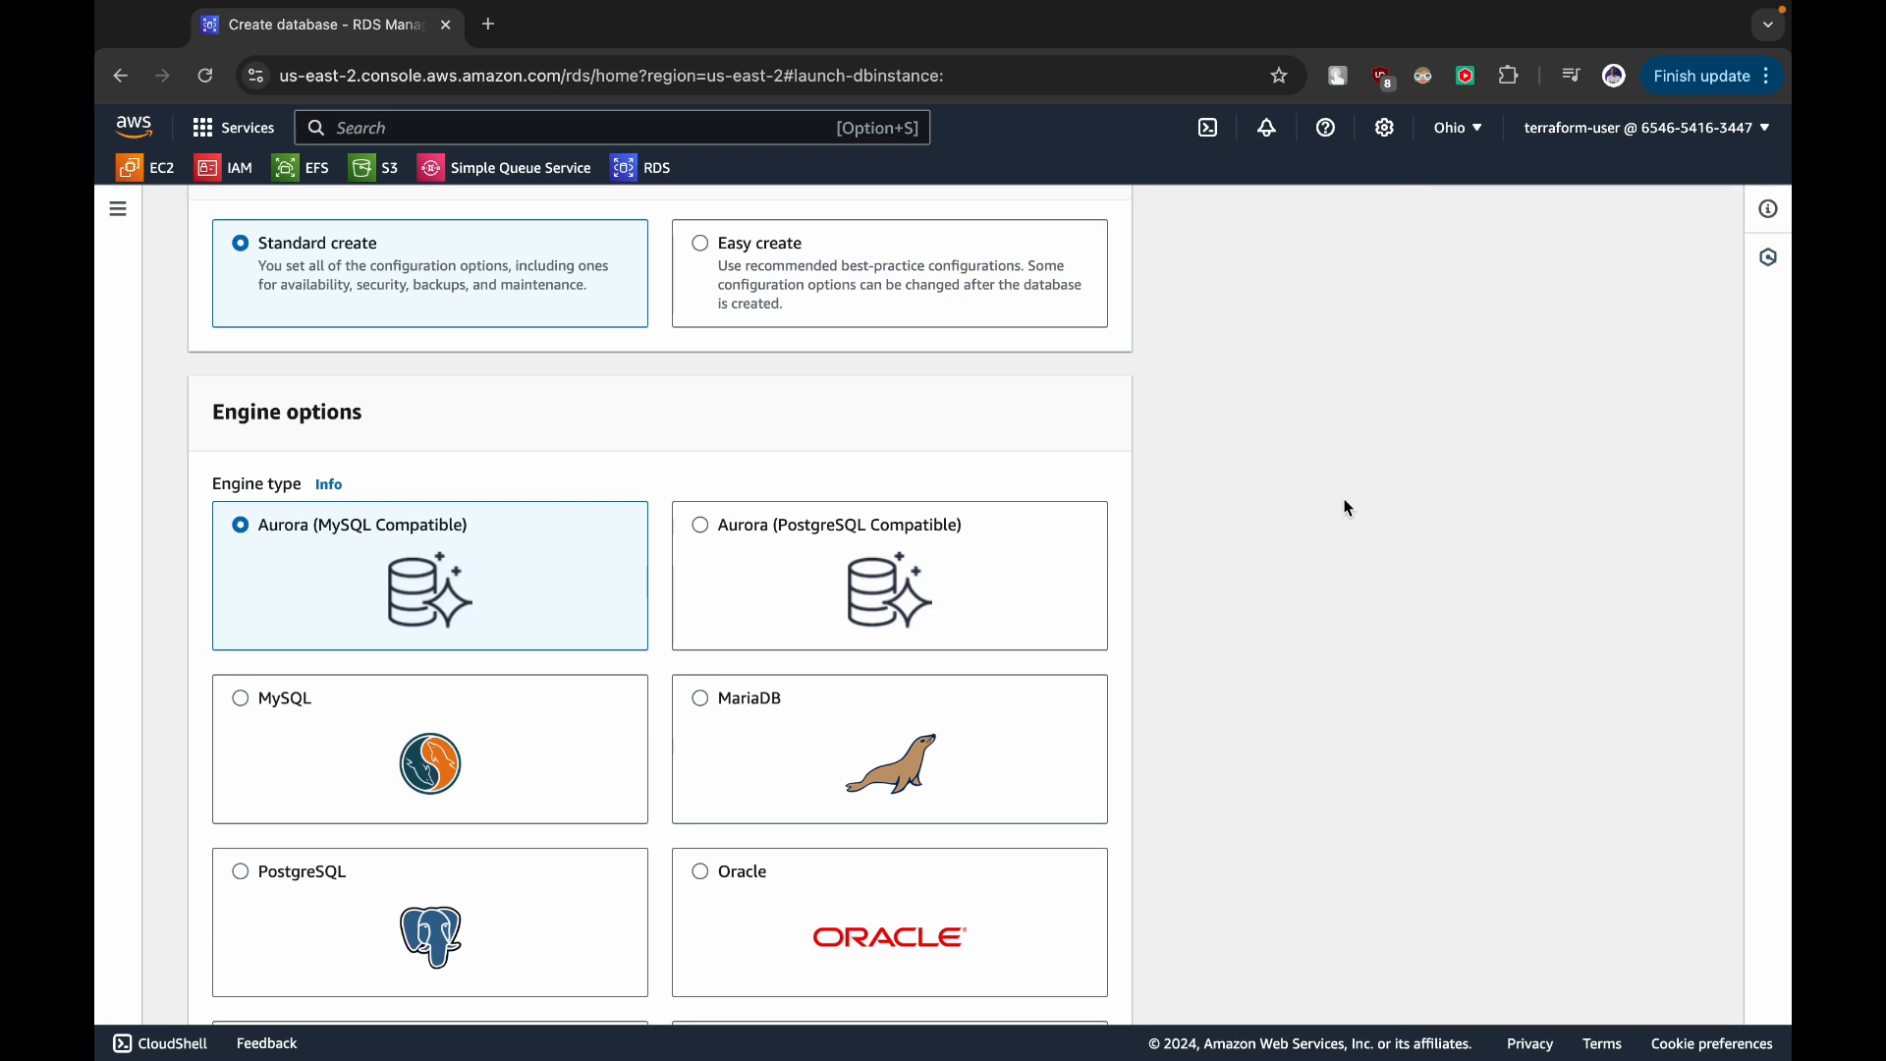
- Review the available engine types and the list of Aurora MySQL engine versions without changing the selection
{"action": "scroll", "coordinate": [1348, 507], "scroll_direction": "down", "scroll_amount": 4}
{"action": "scroll", "coordinate": [1349, 508], "scroll_direction": "up", "scroll_amount": 2}
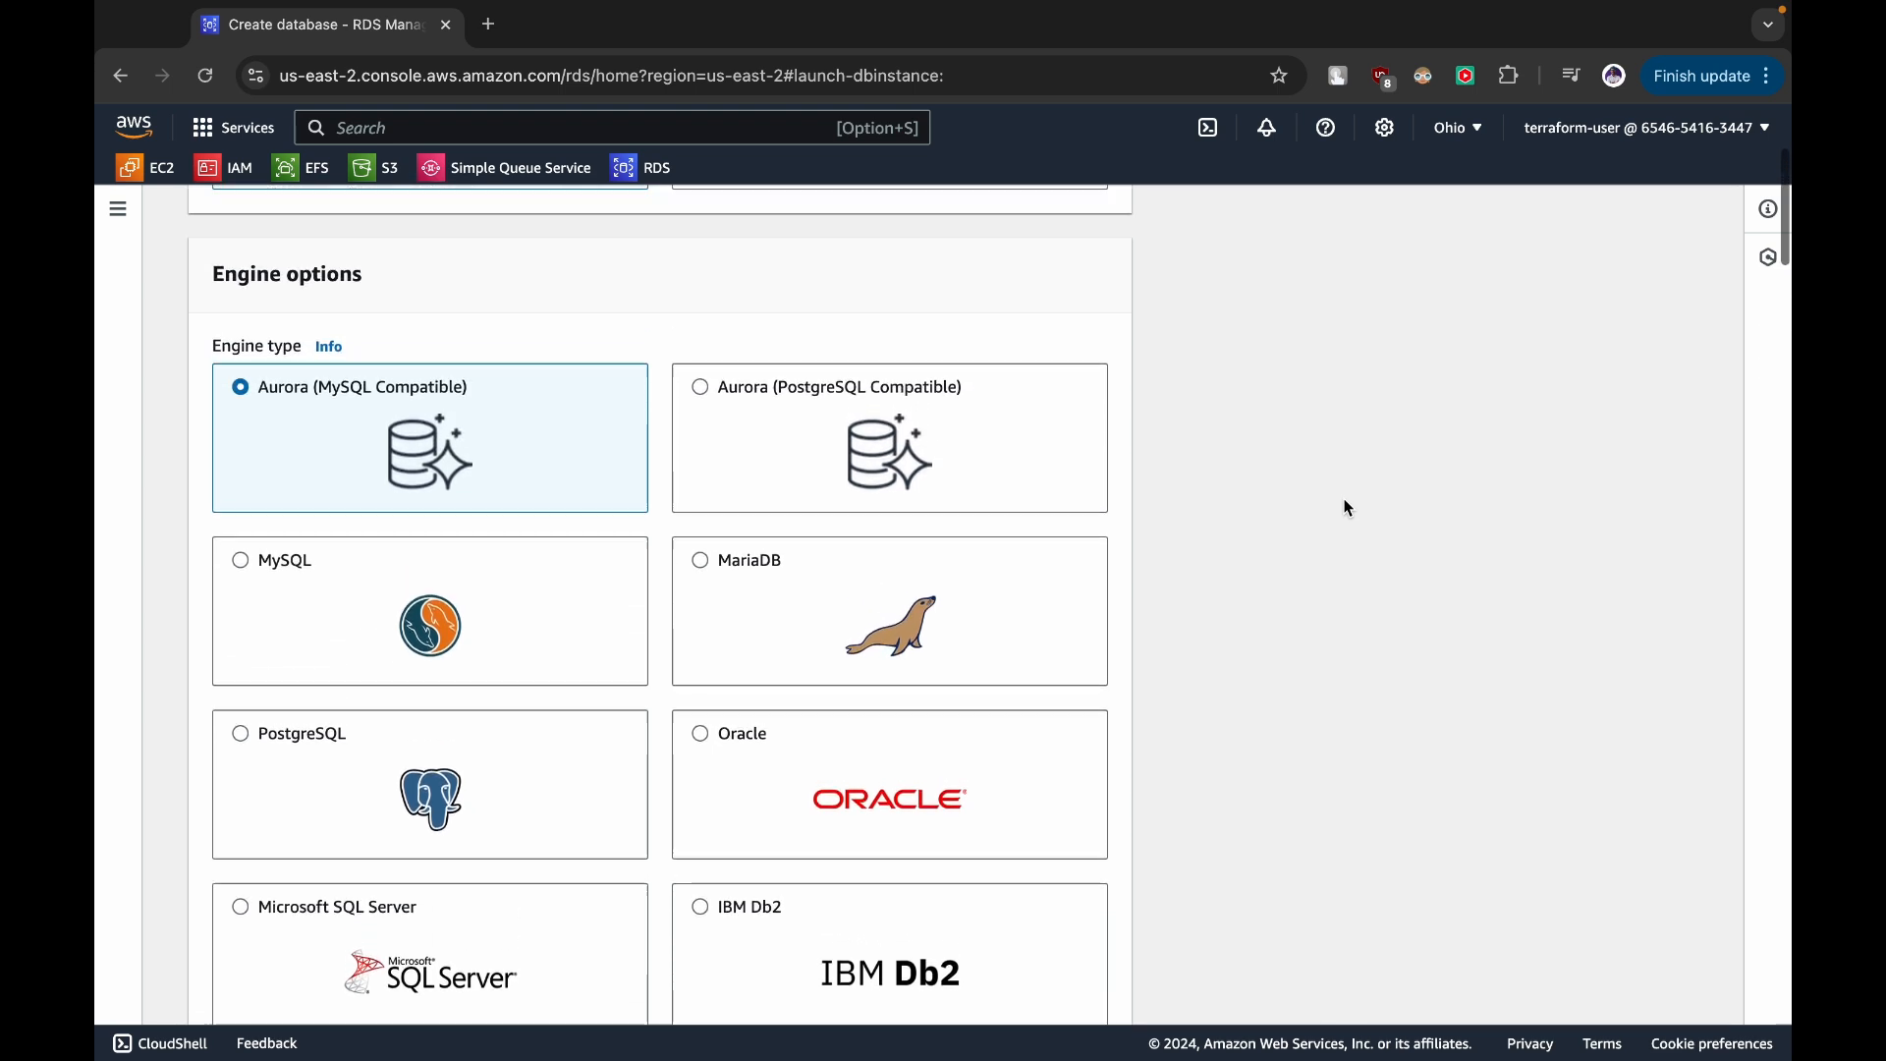
{"action": "scroll", "coordinate": [1349, 508], "scroll_direction": "up", "scroll_amount": 1}
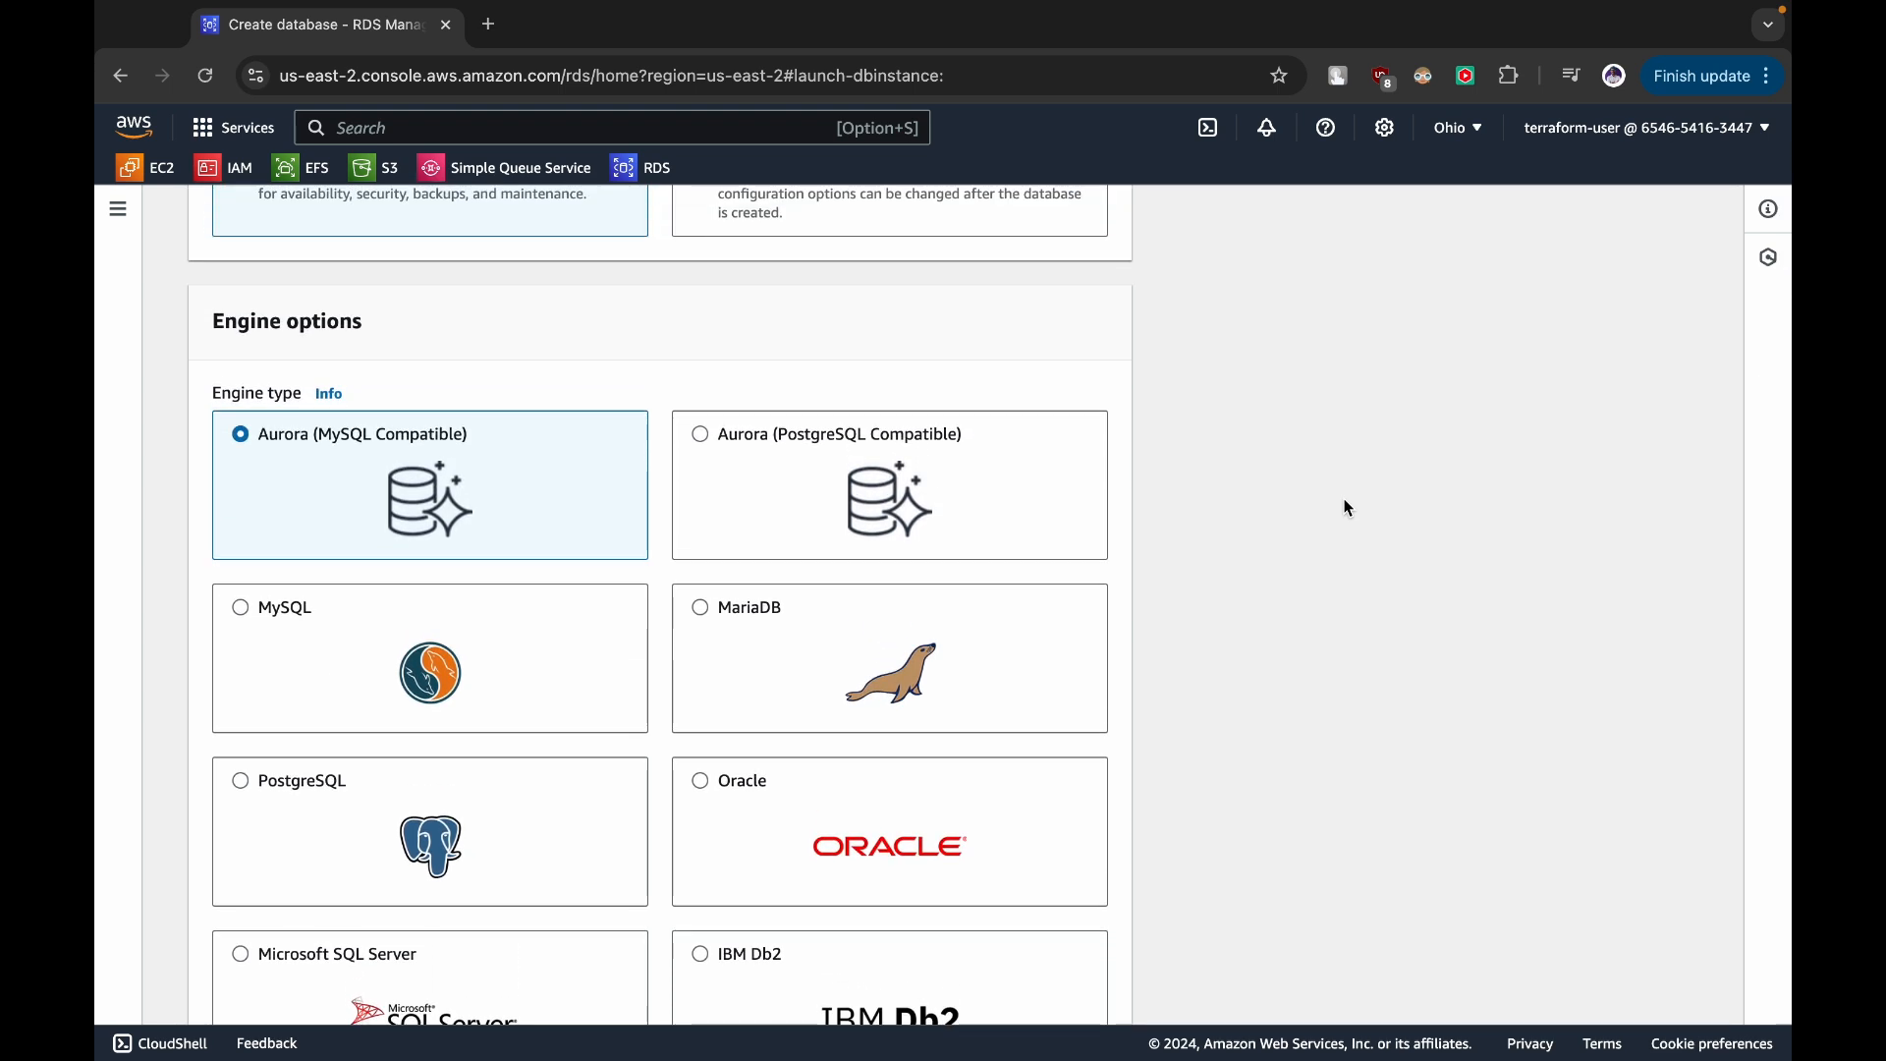
{"action": "scroll", "coordinate": [1348, 508], "scroll_direction": "down", "scroll_amount": 6}
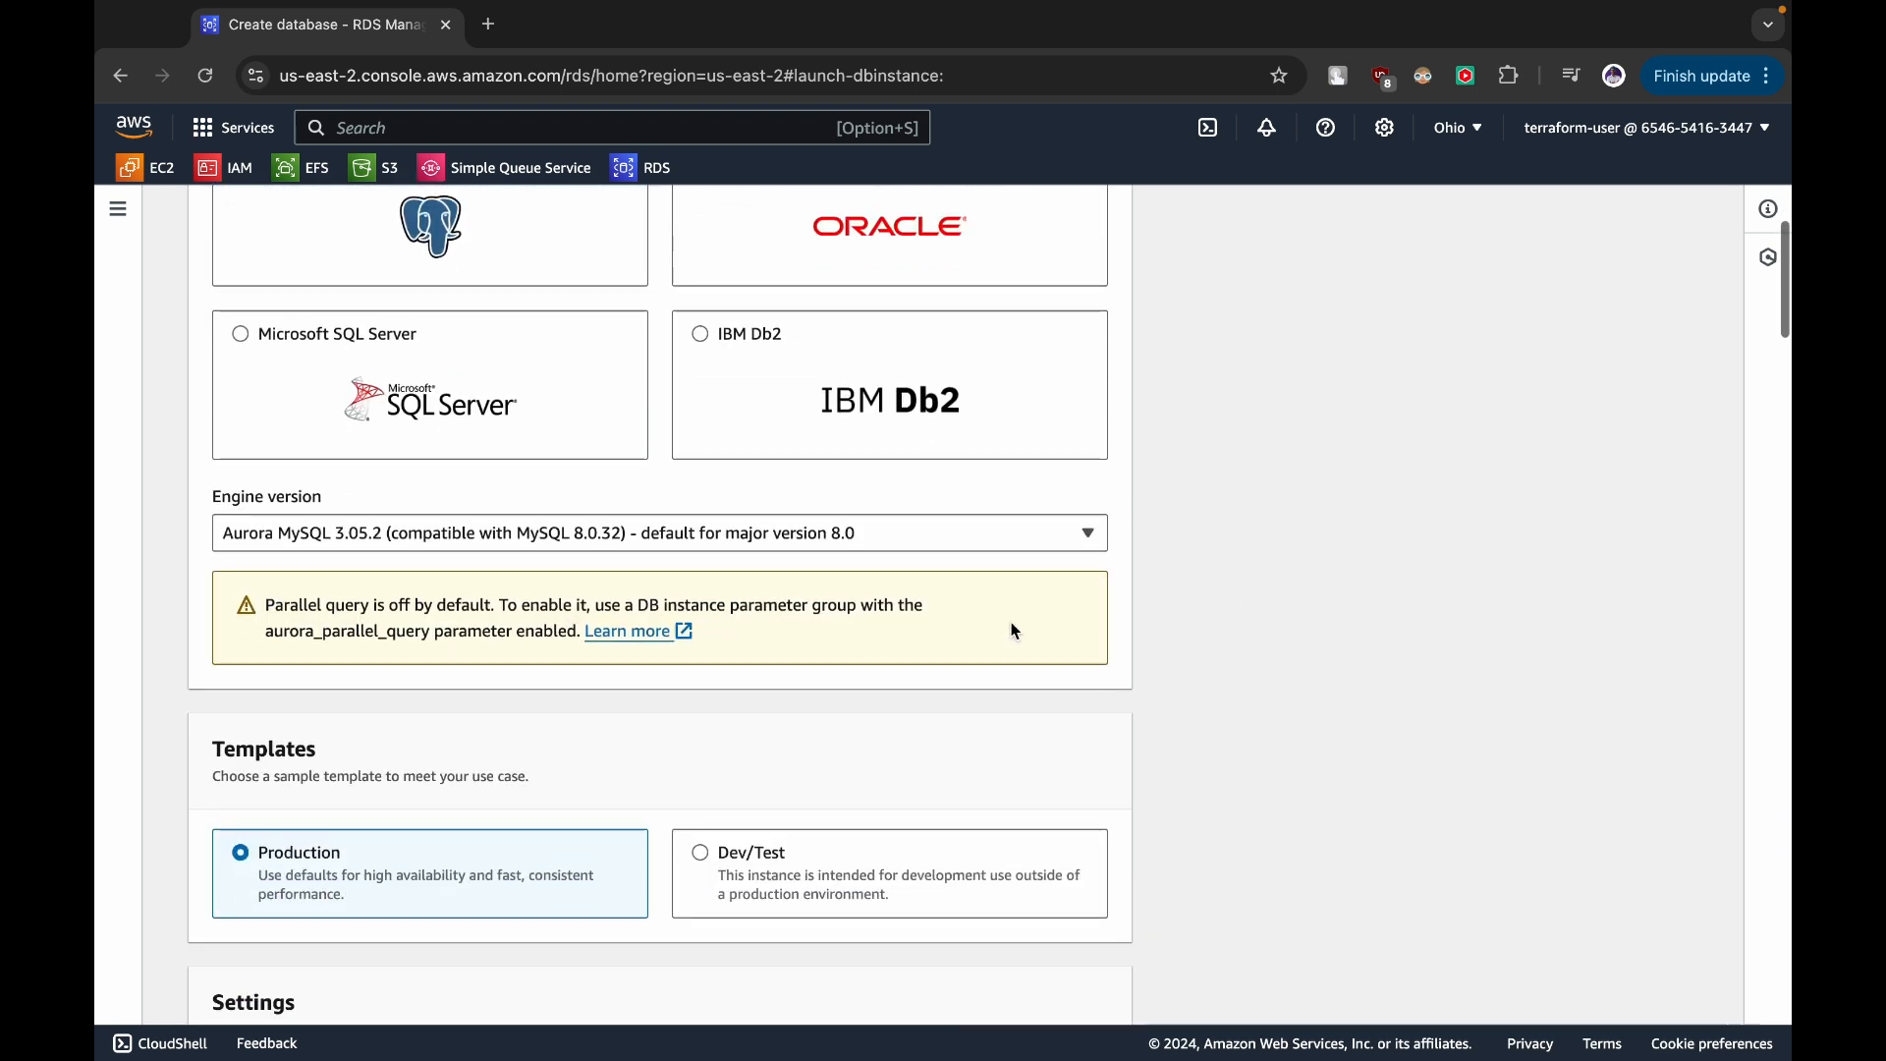
{"action": "left_click", "coordinate": [1064, 539]}
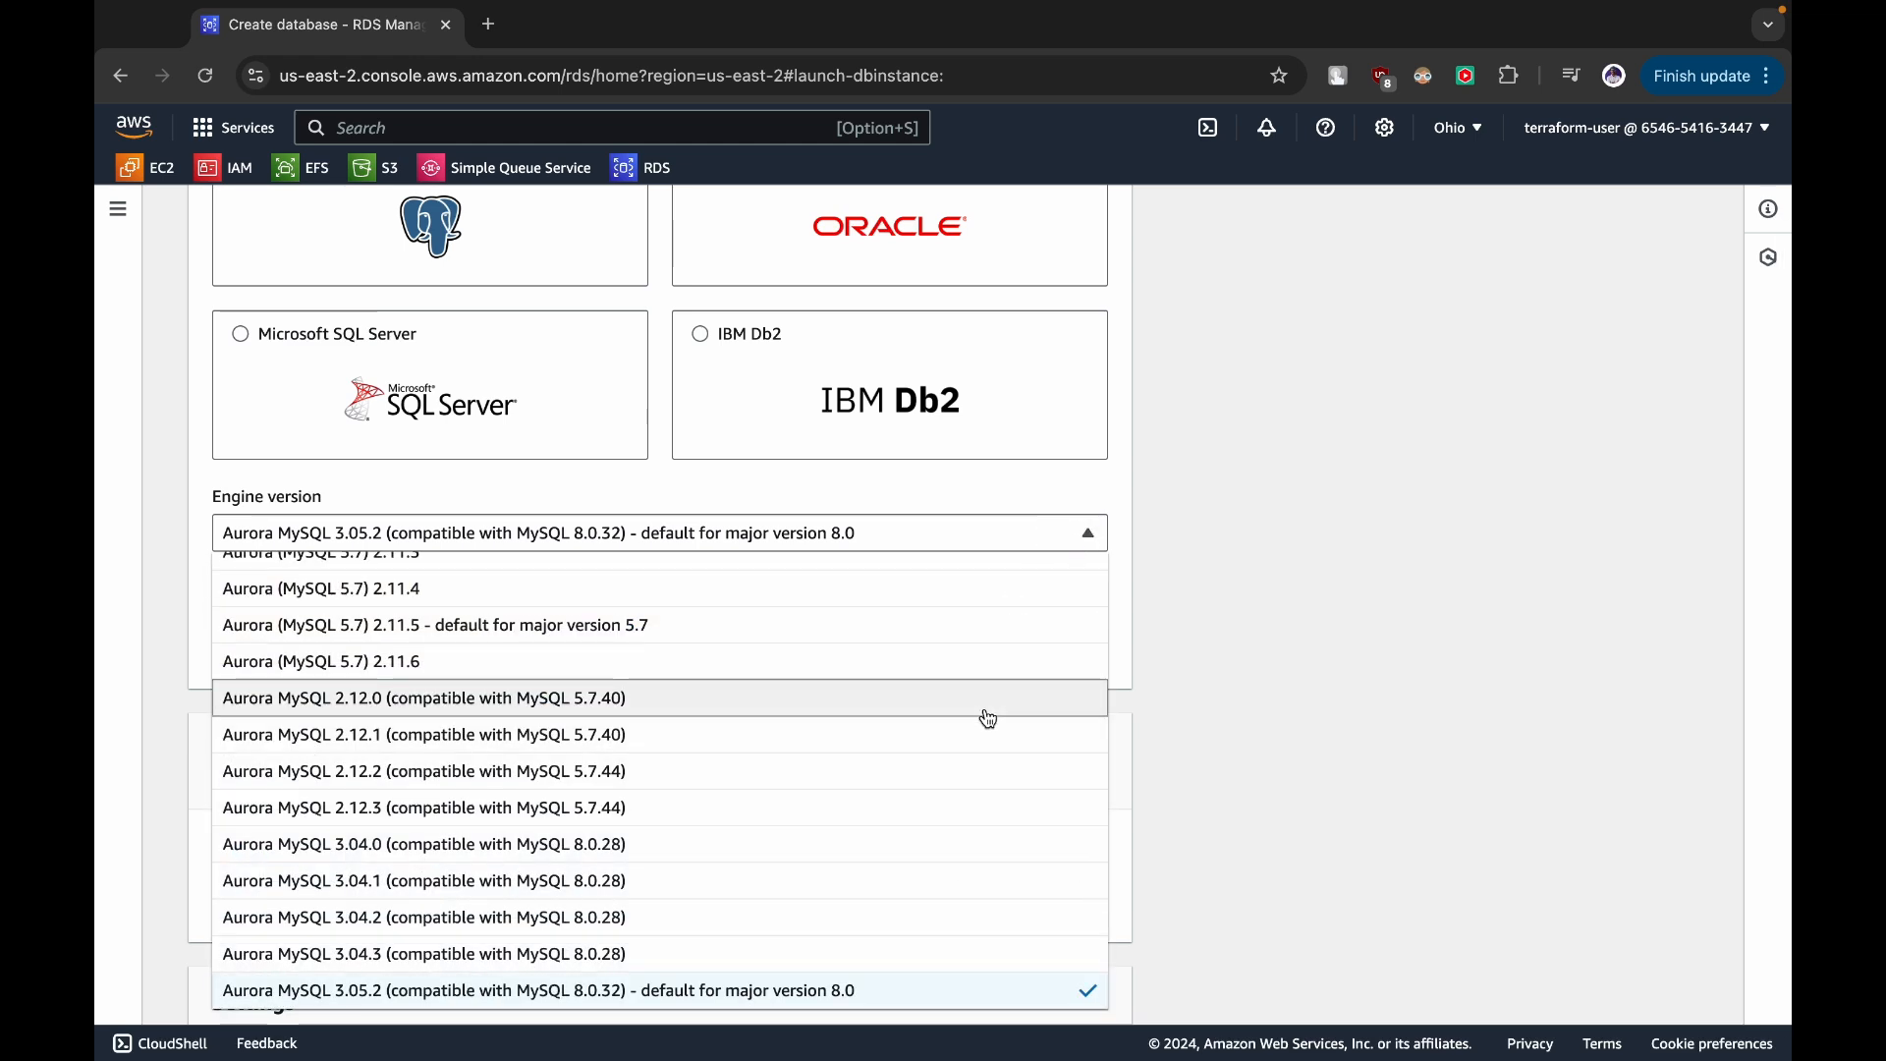
{"action": "scroll", "coordinate": [955, 751], "scroll_direction": "up", "scroll_amount": 1}
{"action": "scroll", "coordinate": [955, 751], "scroll_direction": "down", "scroll_amount": 3}
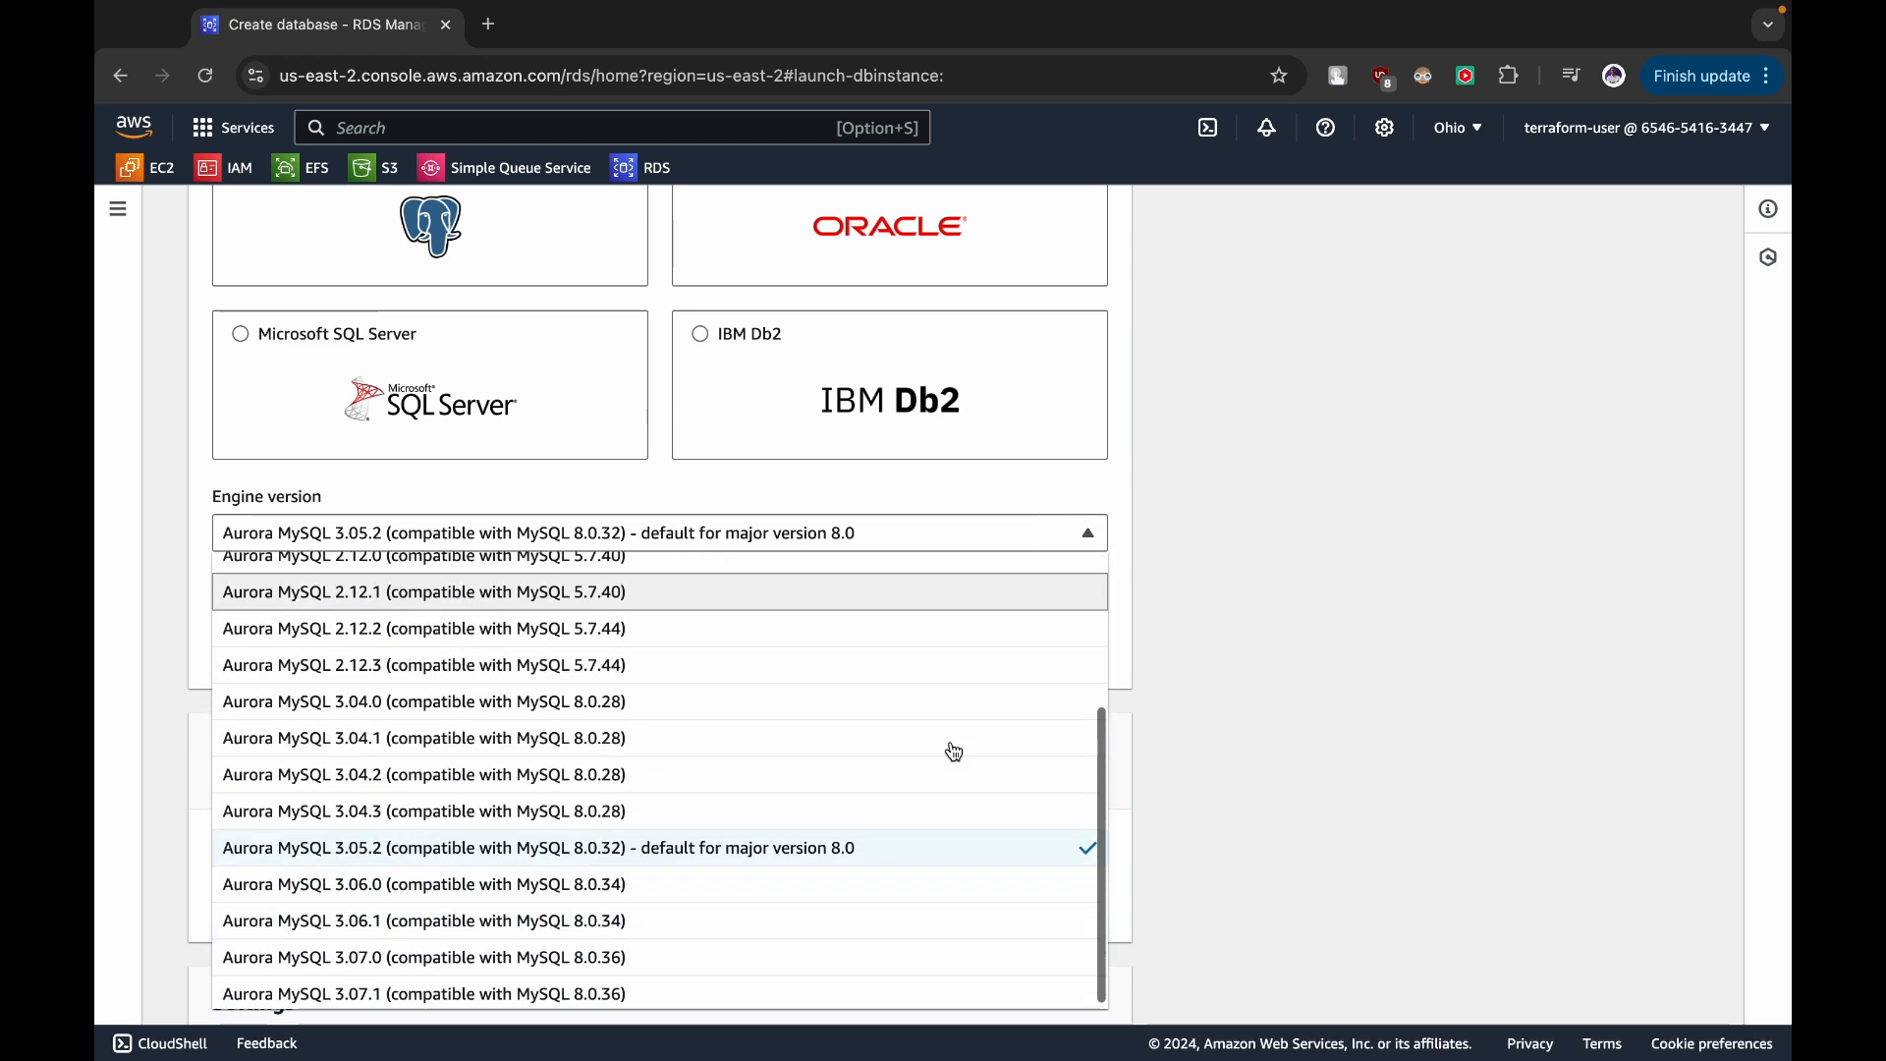
{"action": "scroll", "coordinate": [954, 751], "scroll_direction": "down", "scroll_amount": 3}
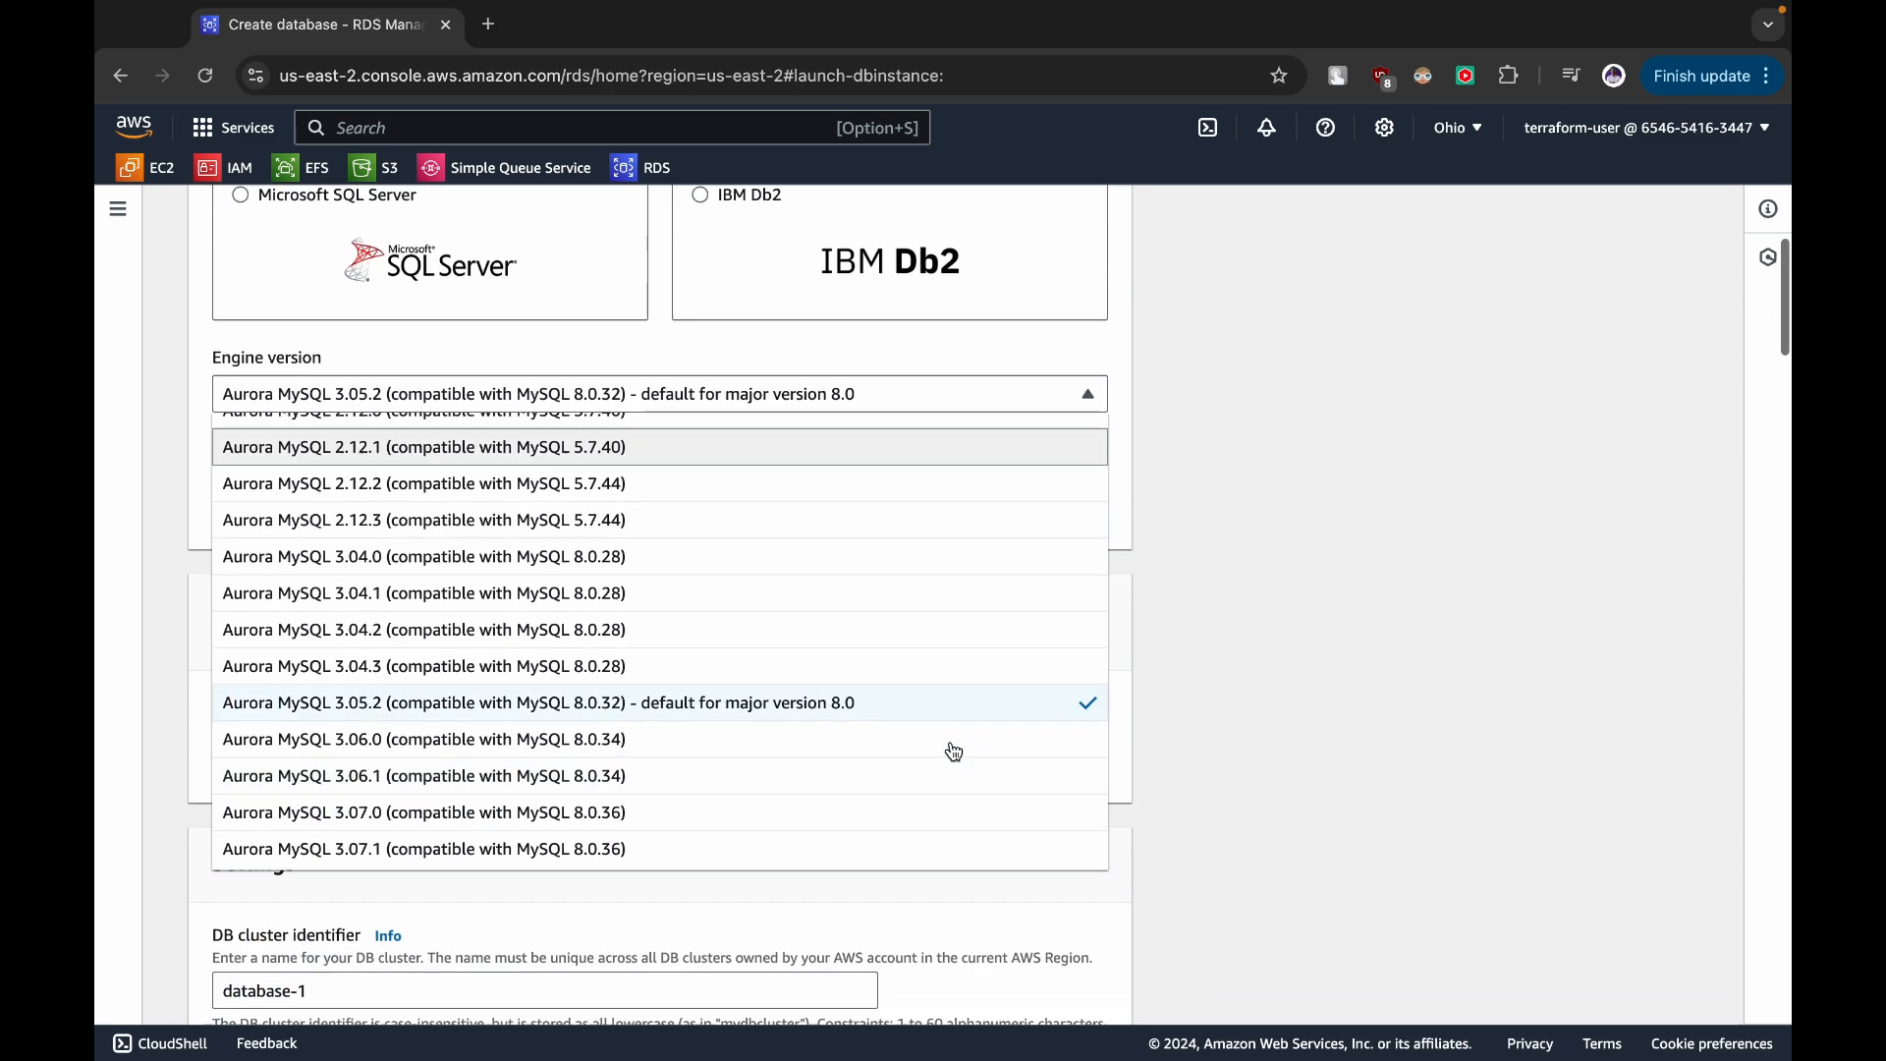
{"action": "left_click", "coordinate": [1284, 624]}
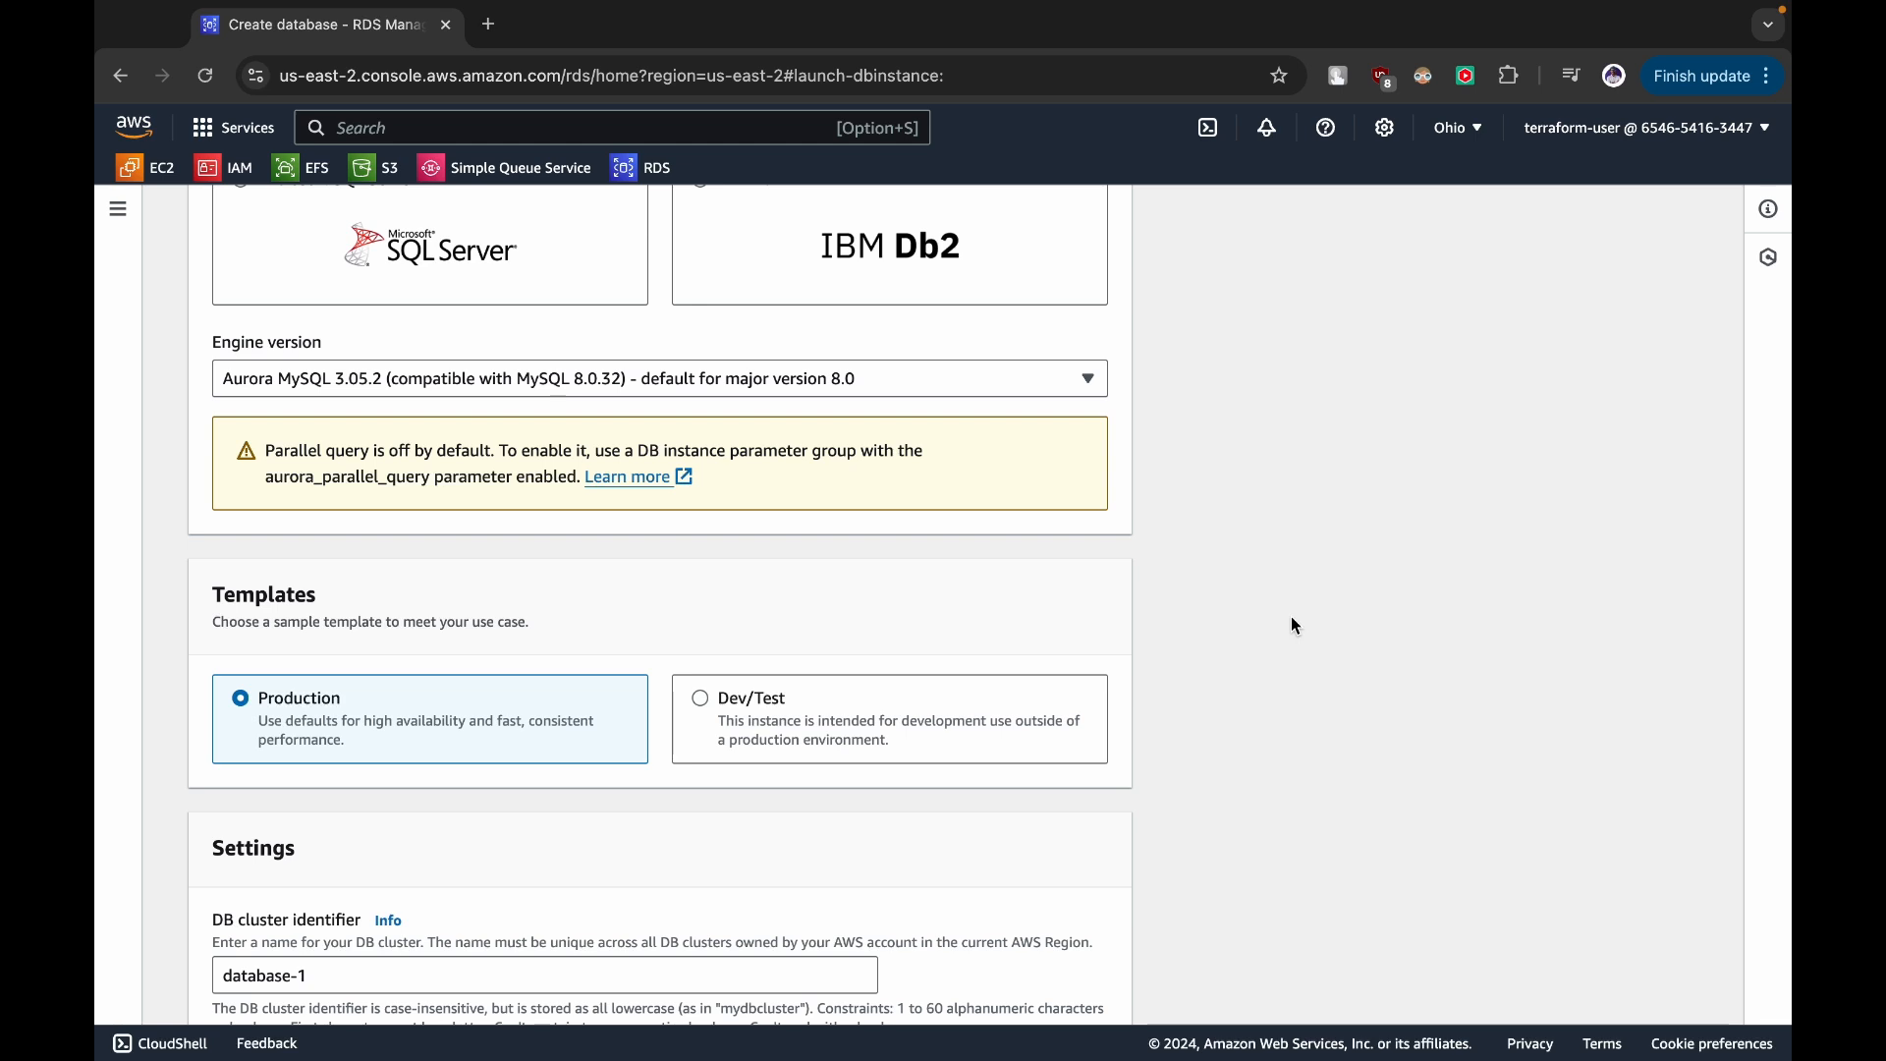
- Use the Dev/Test template and set the DB cluster identifier to rds-aurora-cluster
{"action": "left_click", "coordinate": [727, 739]}
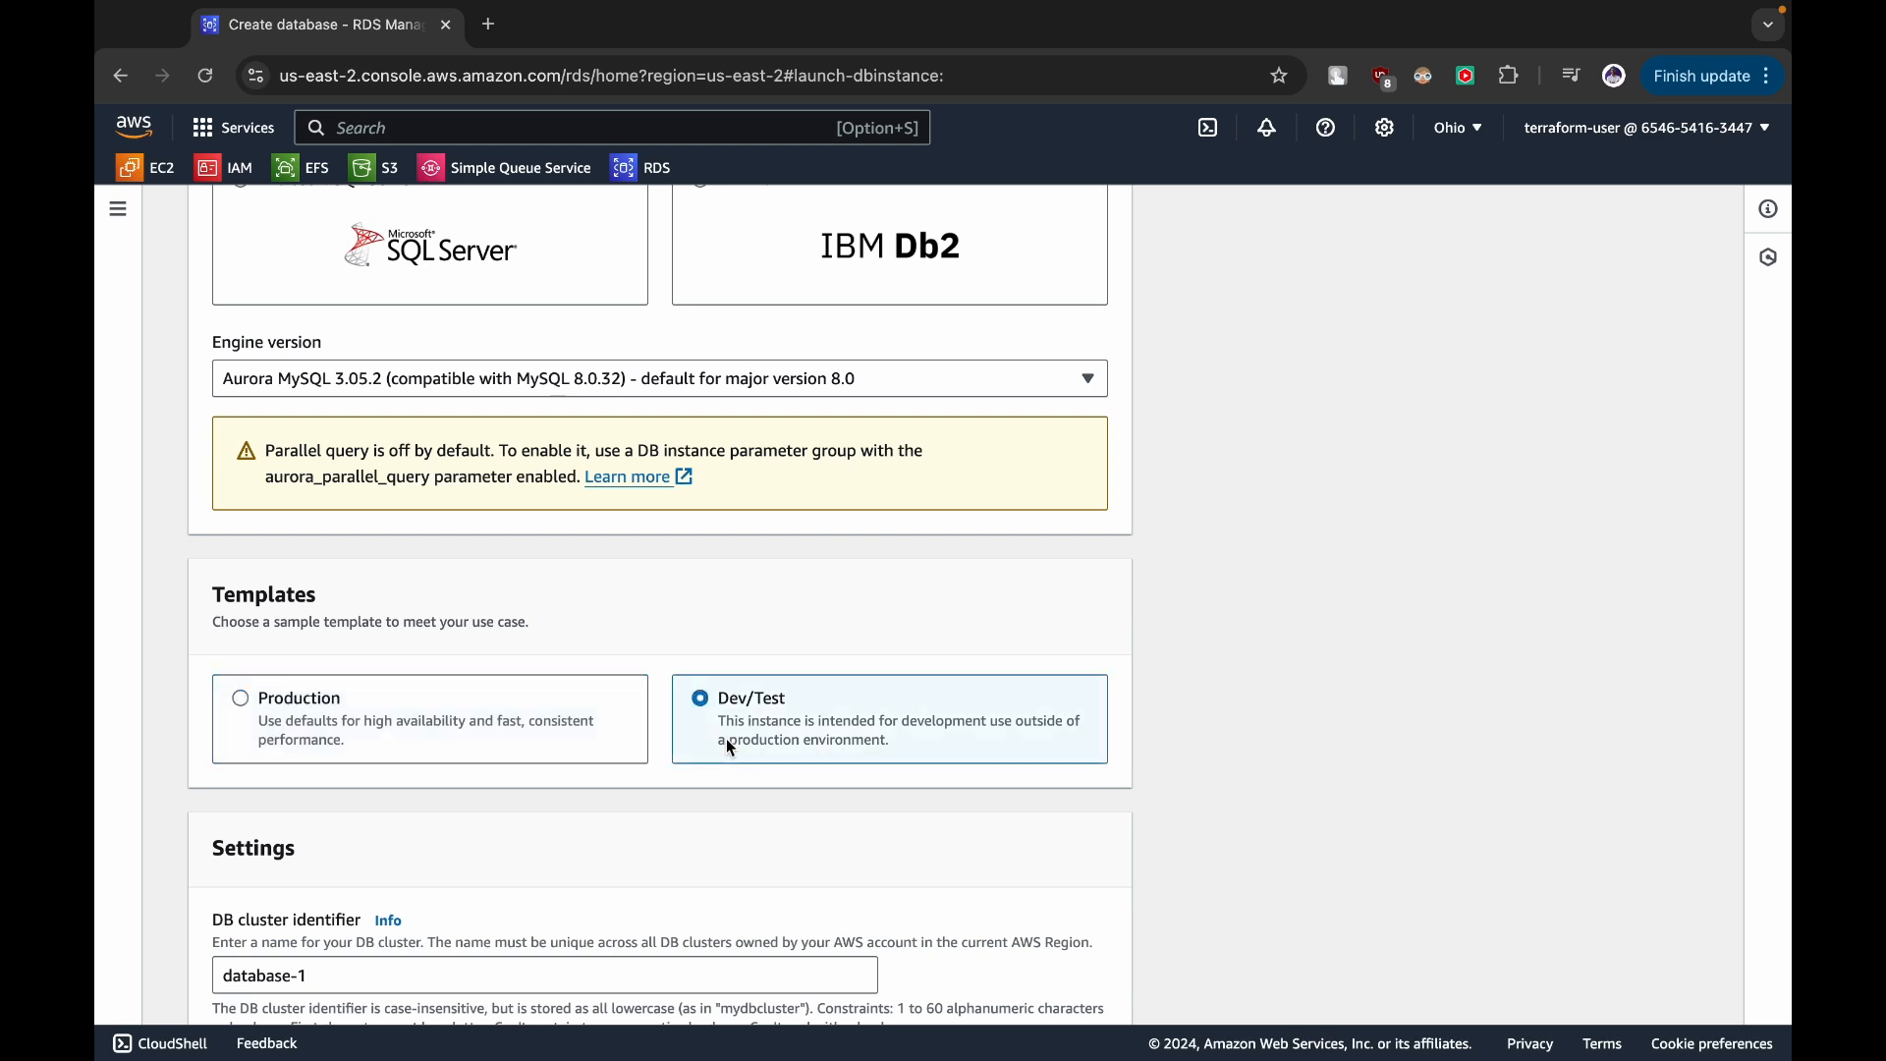
{"action": "scroll", "coordinate": [727, 739], "scroll_direction": "down", "scroll_amount": 3}
{"action": "triple_click", "coordinate": [371, 649]}
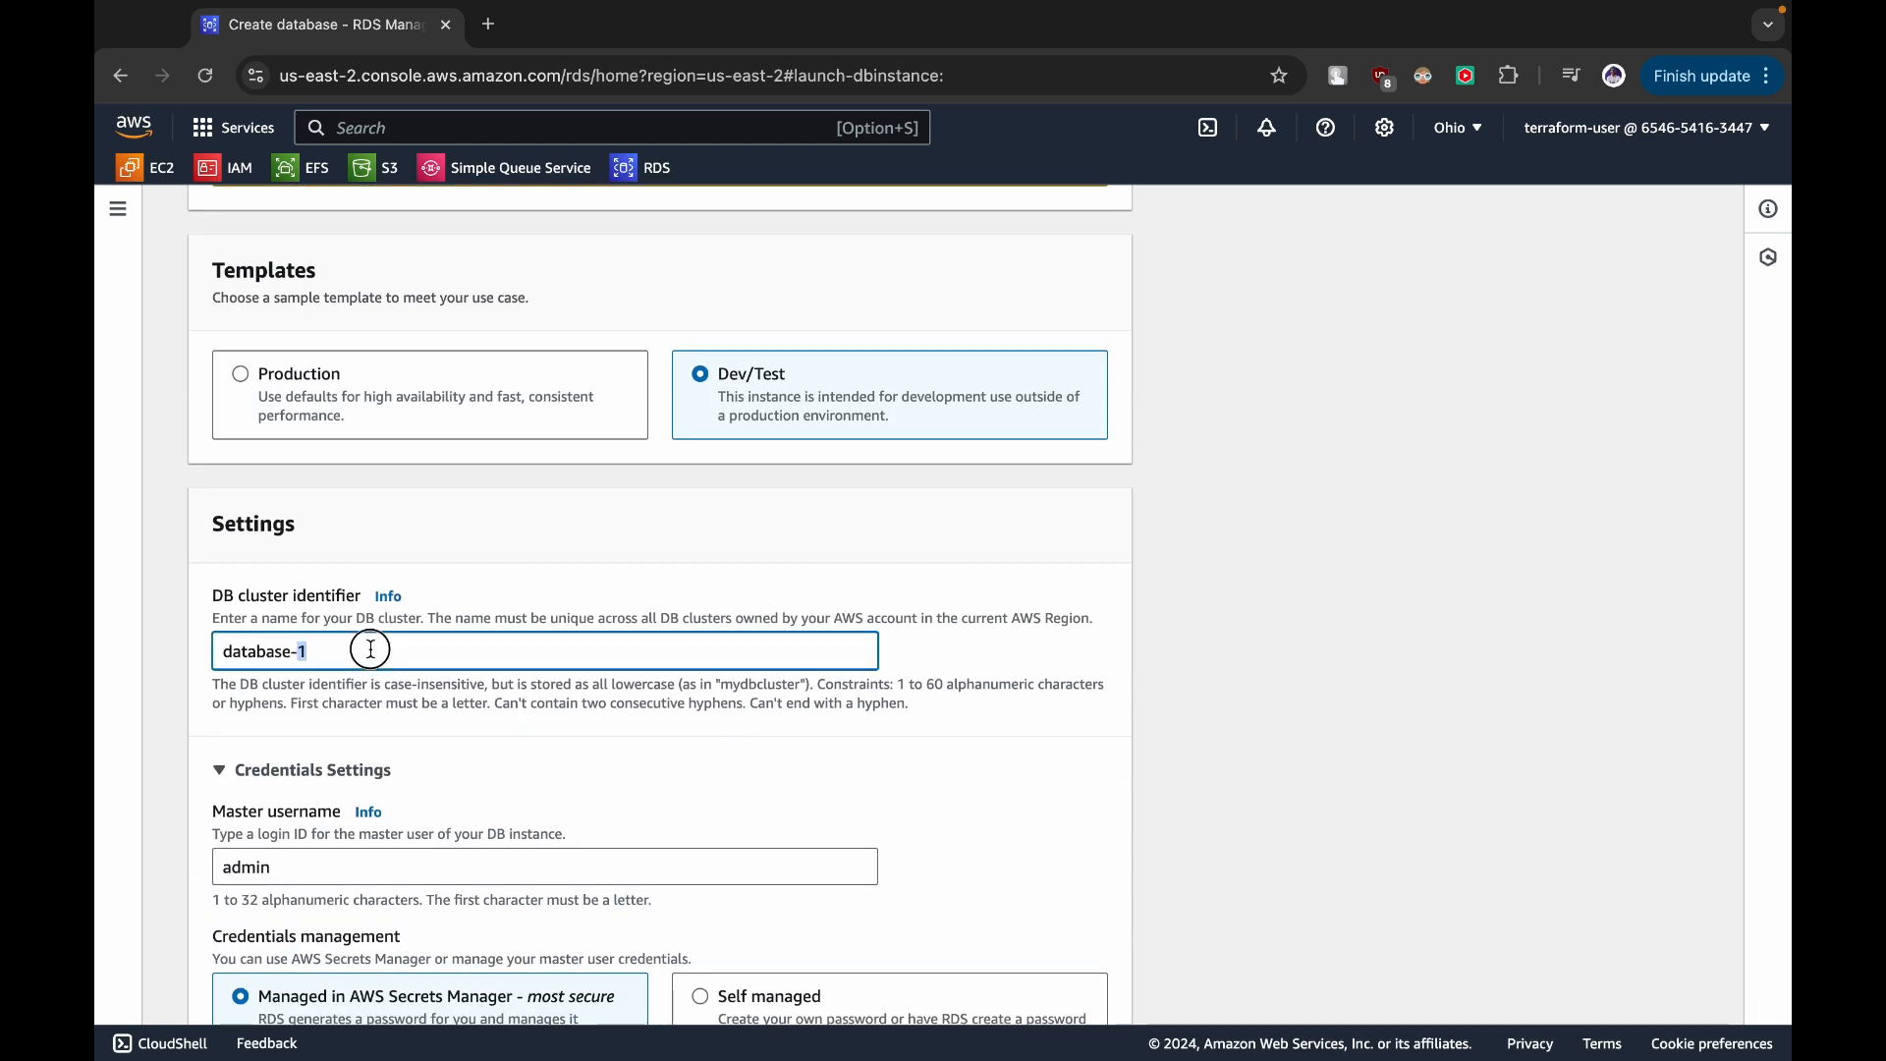
{"action": "type", "text": "rds-aurora-cluster"}
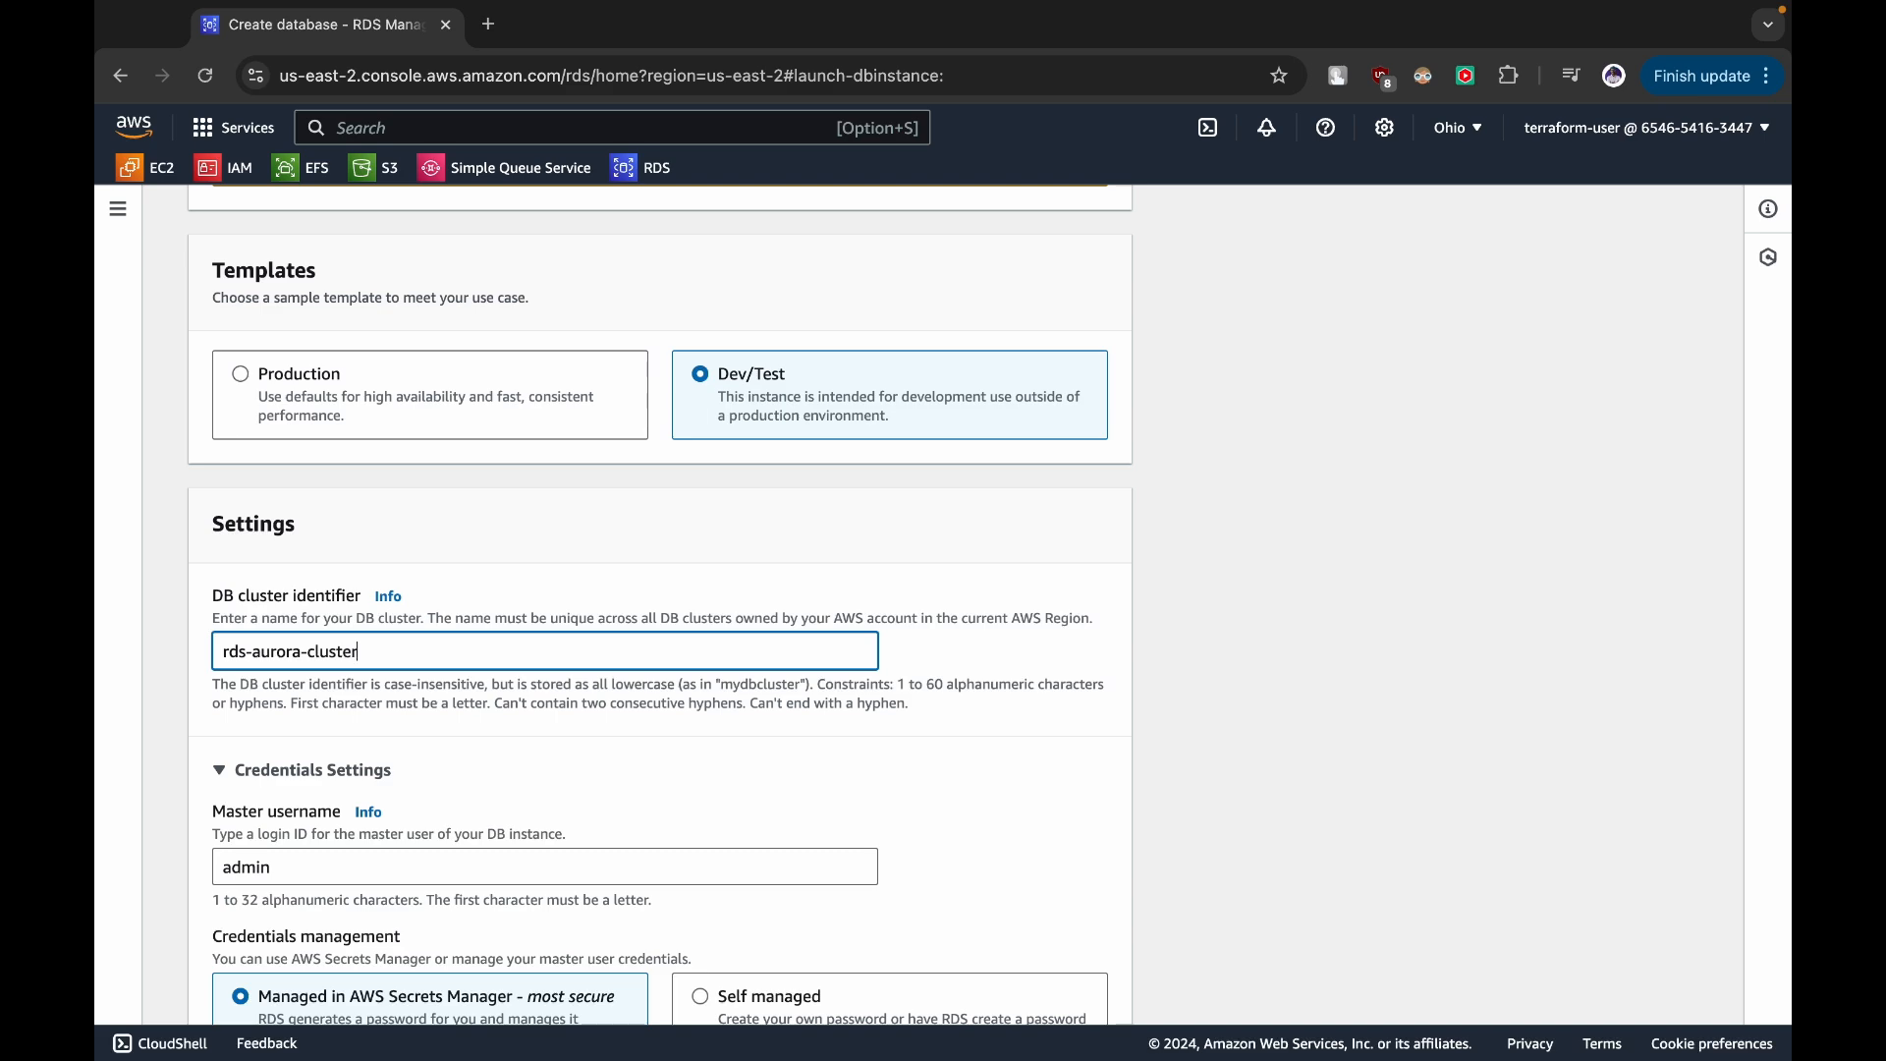
- Switch credentials management to Self managed, then enter and confirm the master password
{"action": "scroll", "coordinate": [355, 685], "scroll_direction": "down", "scroll_amount": 3}
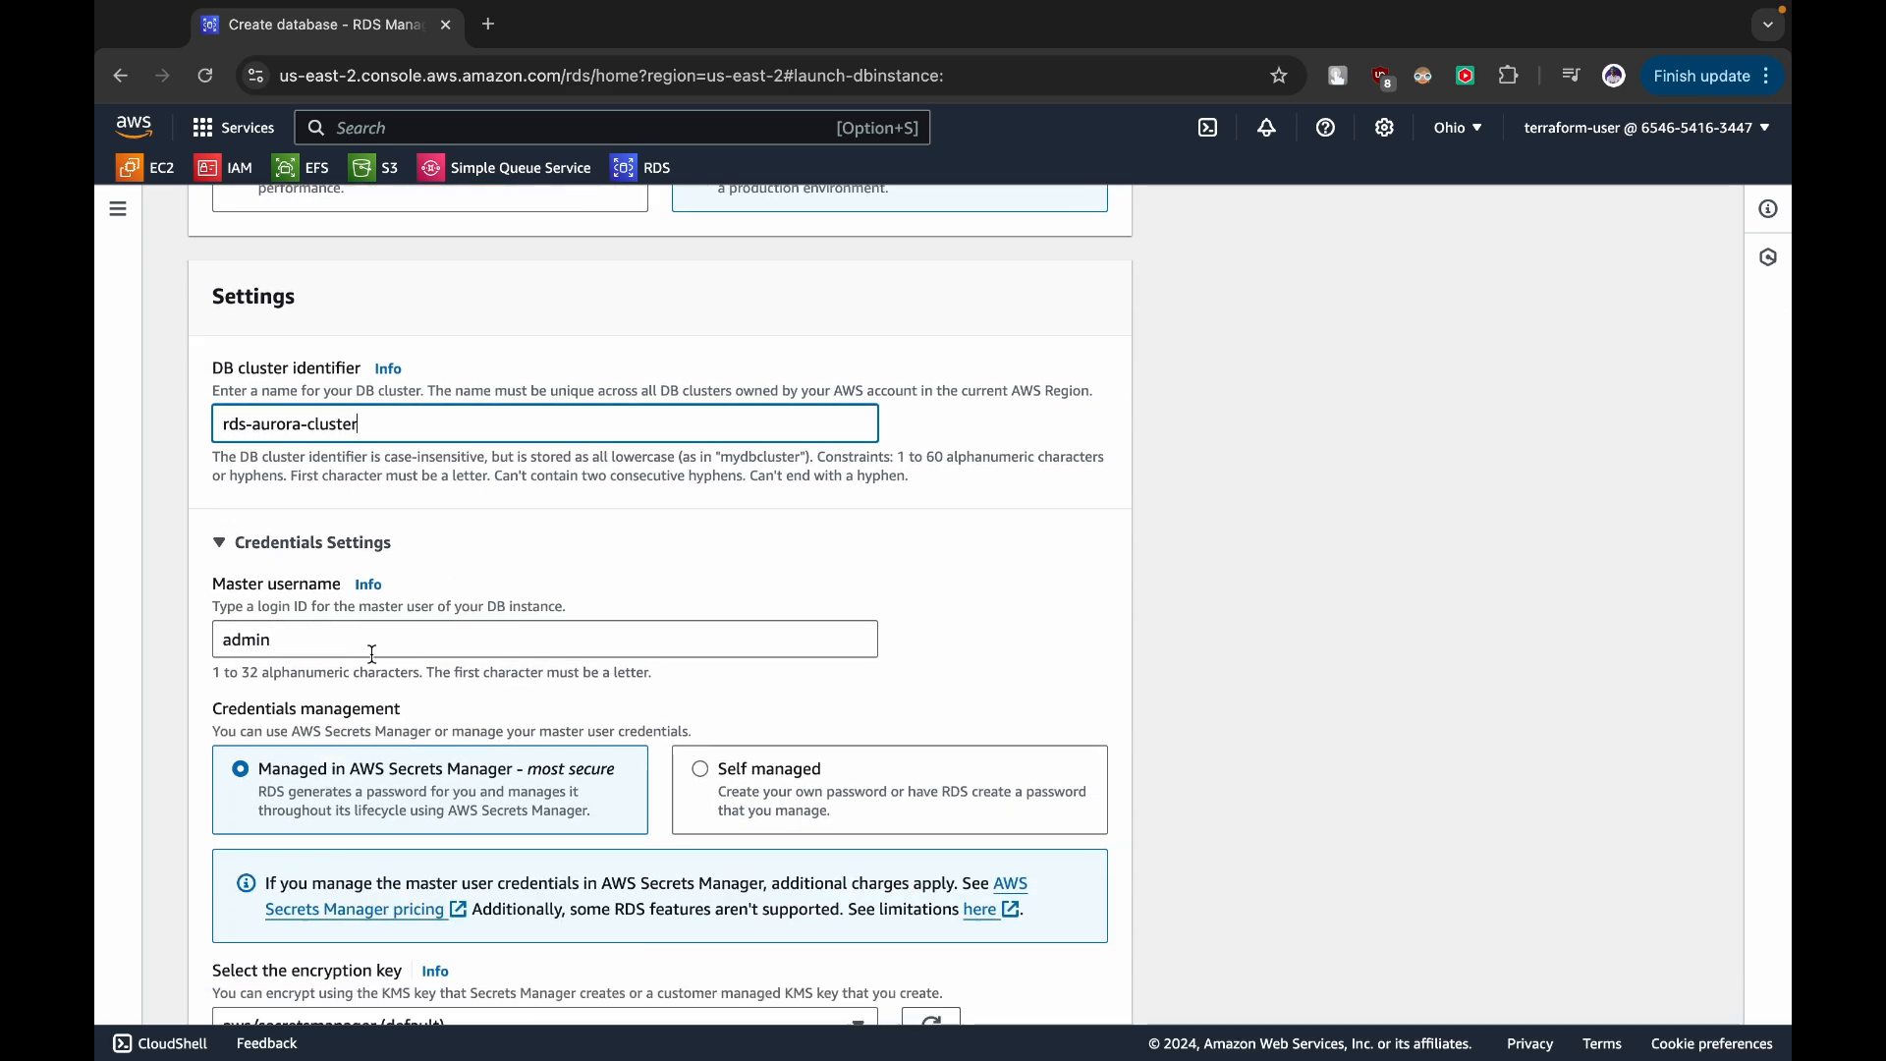
{"action": "scroll", "coordinate": [491, 726], "scroll_direction": "down", "scroll_amount": 3}
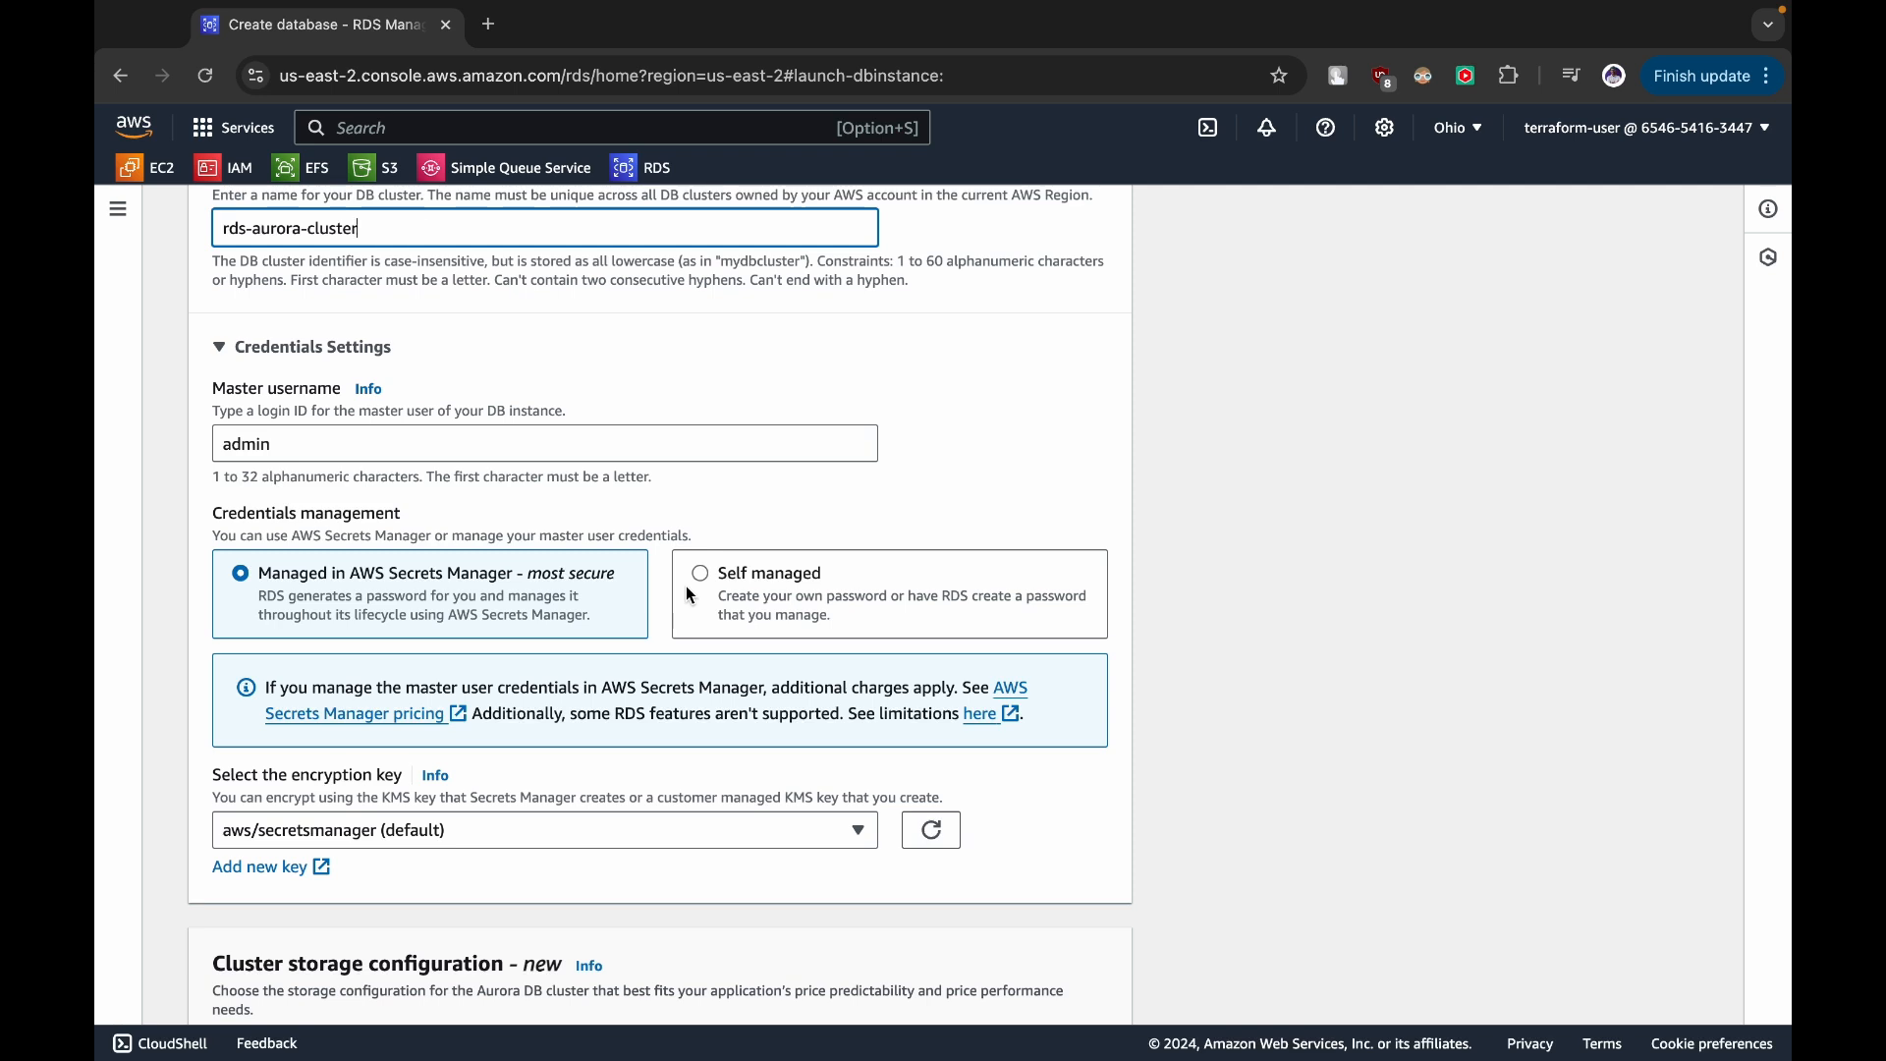
{"action": "left_click", "coordinate": [709, 577]}
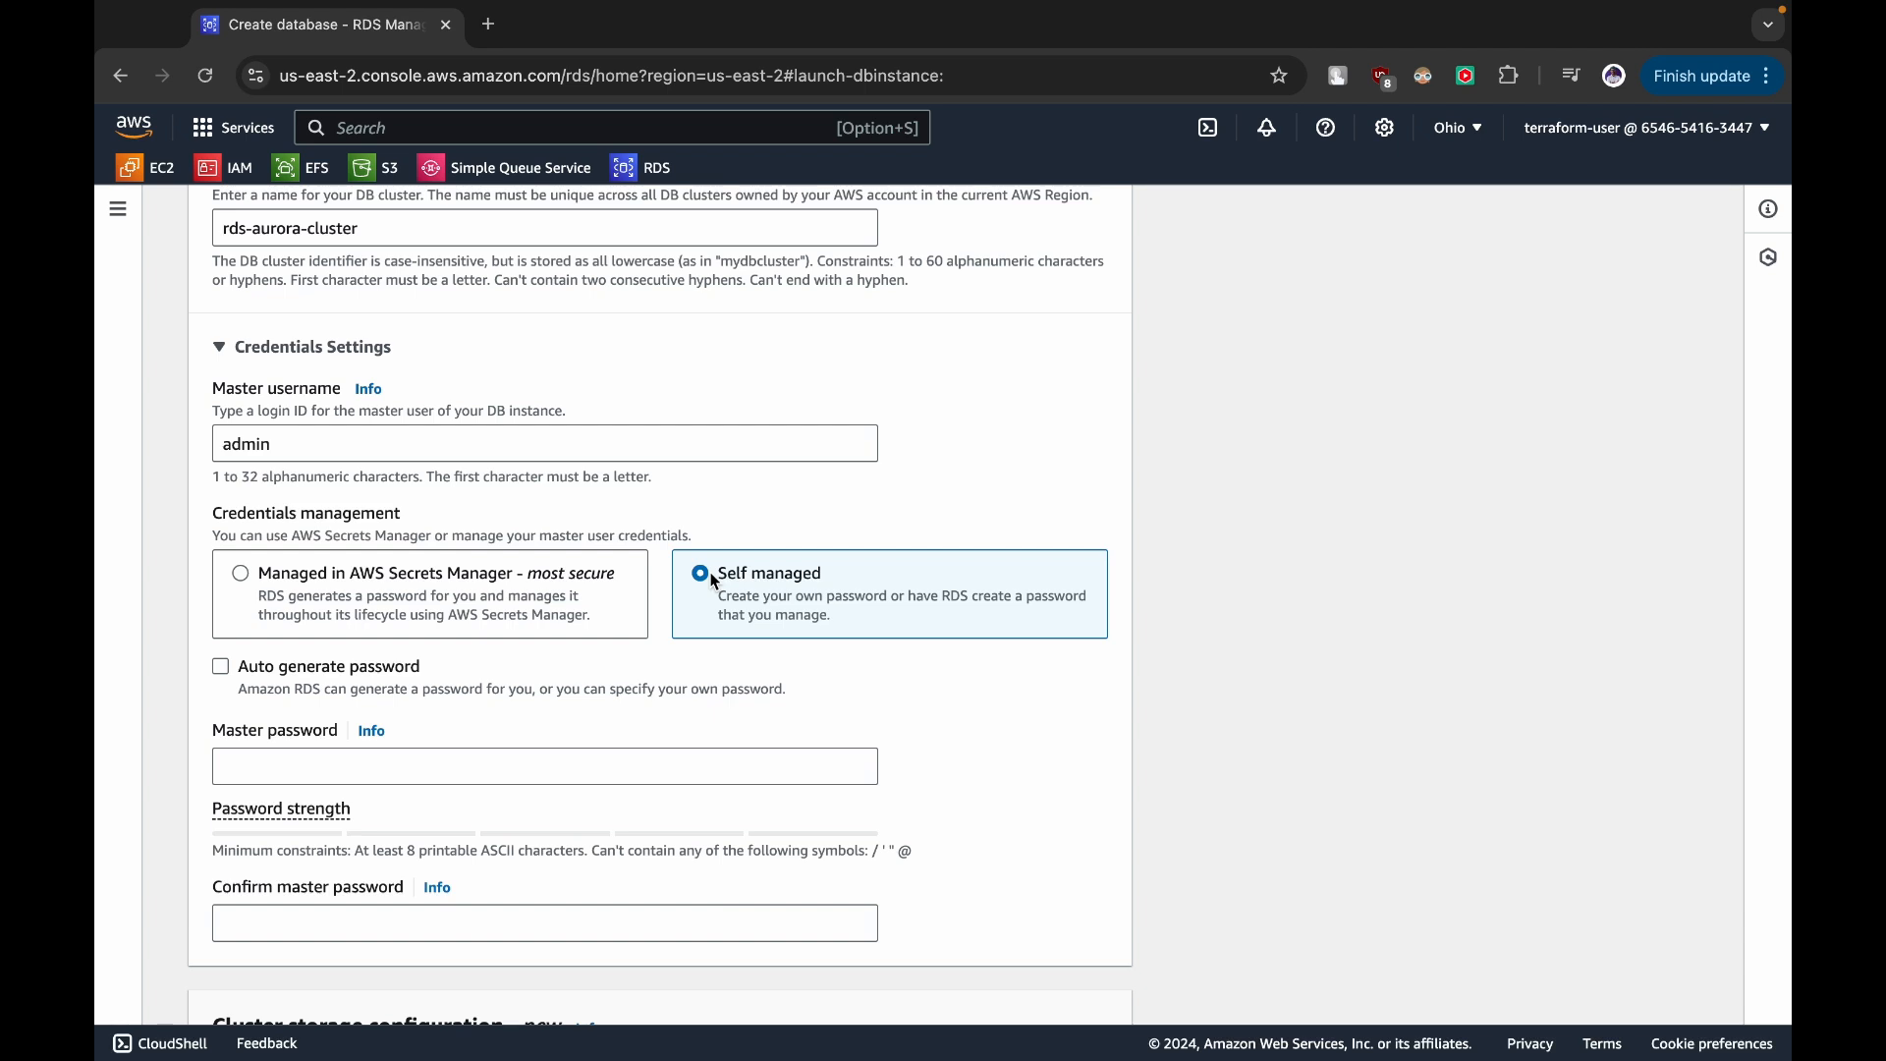
{"action": "left_click", "coordinate": [354, 767]}
{"action": "type", "text": "a•••••••"}
{"action": "scroll", "coordinate": [305, 859], "scroll_direction": "down", "scroll_amount": 1}
{"action": "left_click", "coordinate": [305, 860]}
{"action": "type", "text": "••••••••"}
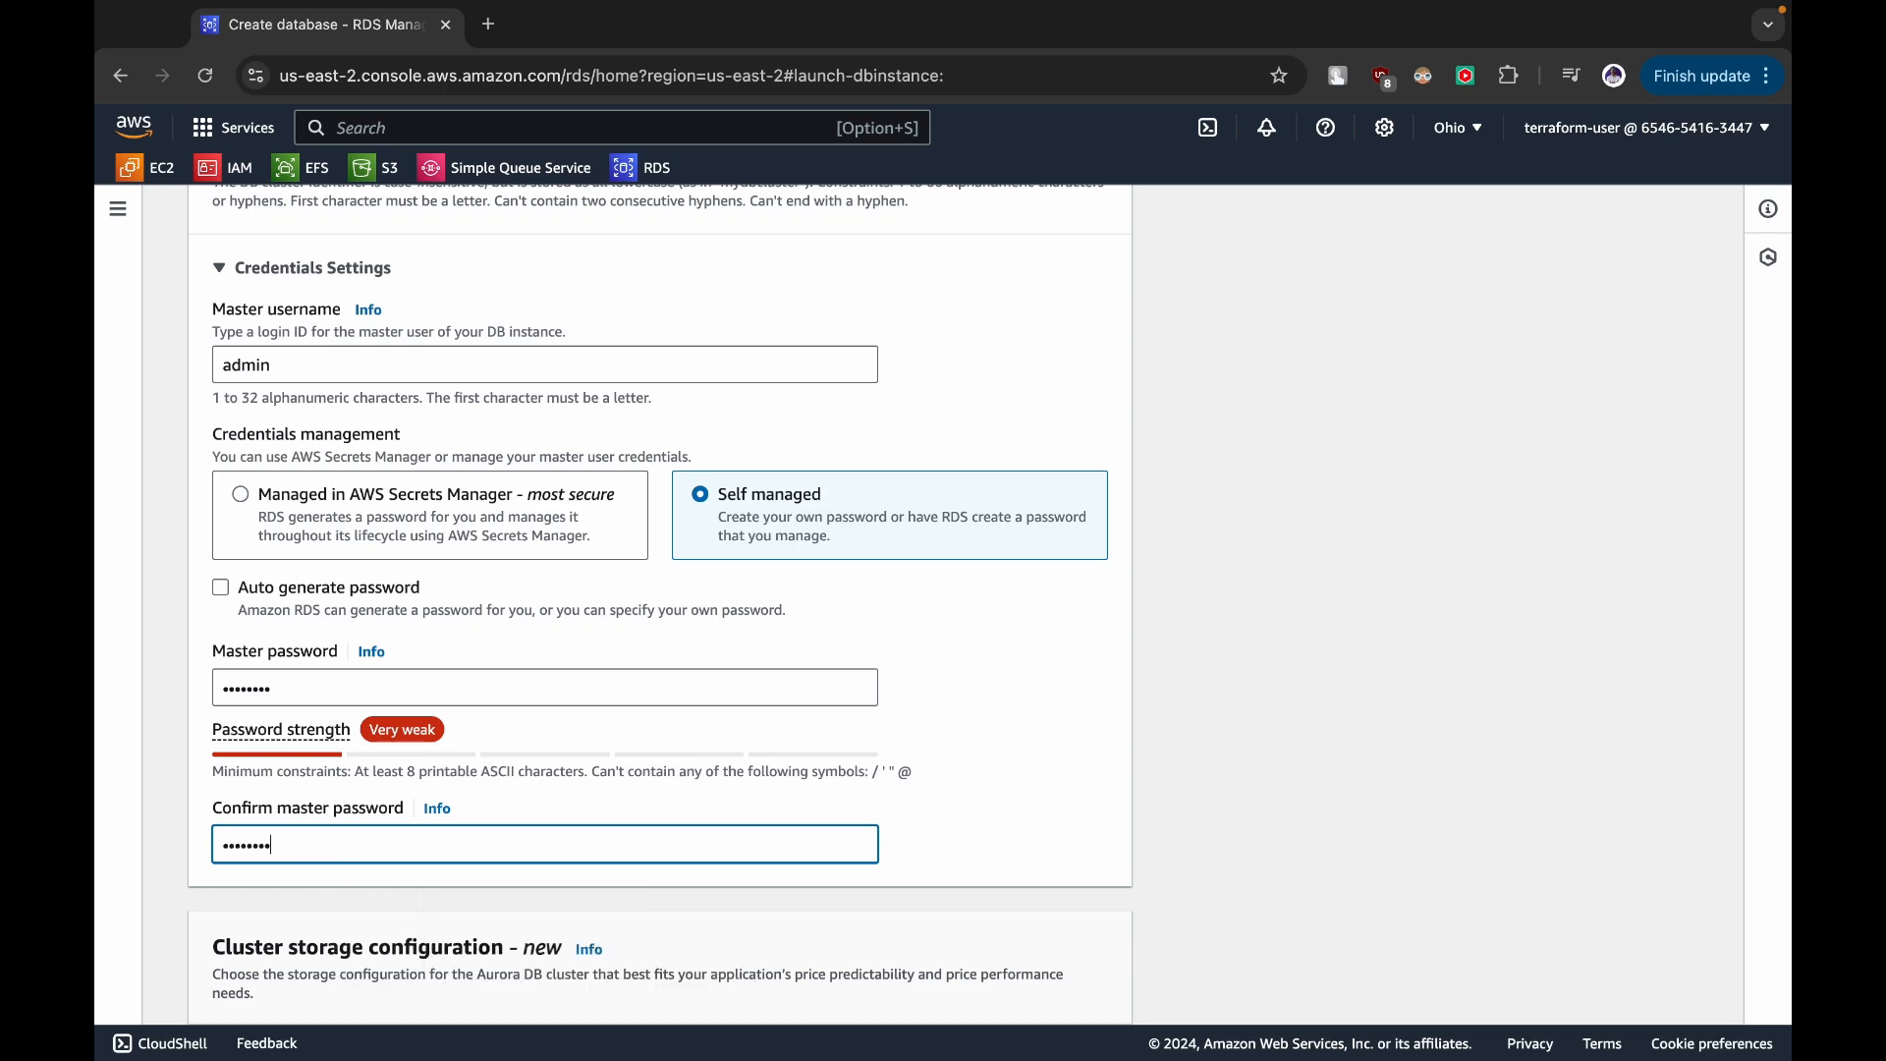
- Use burstable classes (includes t classes) for the DB instance and create an Aurora Replica or Reader node in a different AZ
{"action": "scroll", "coordinate": [660, 604], "scroll_direction": "down", "scroll_amount": 5}
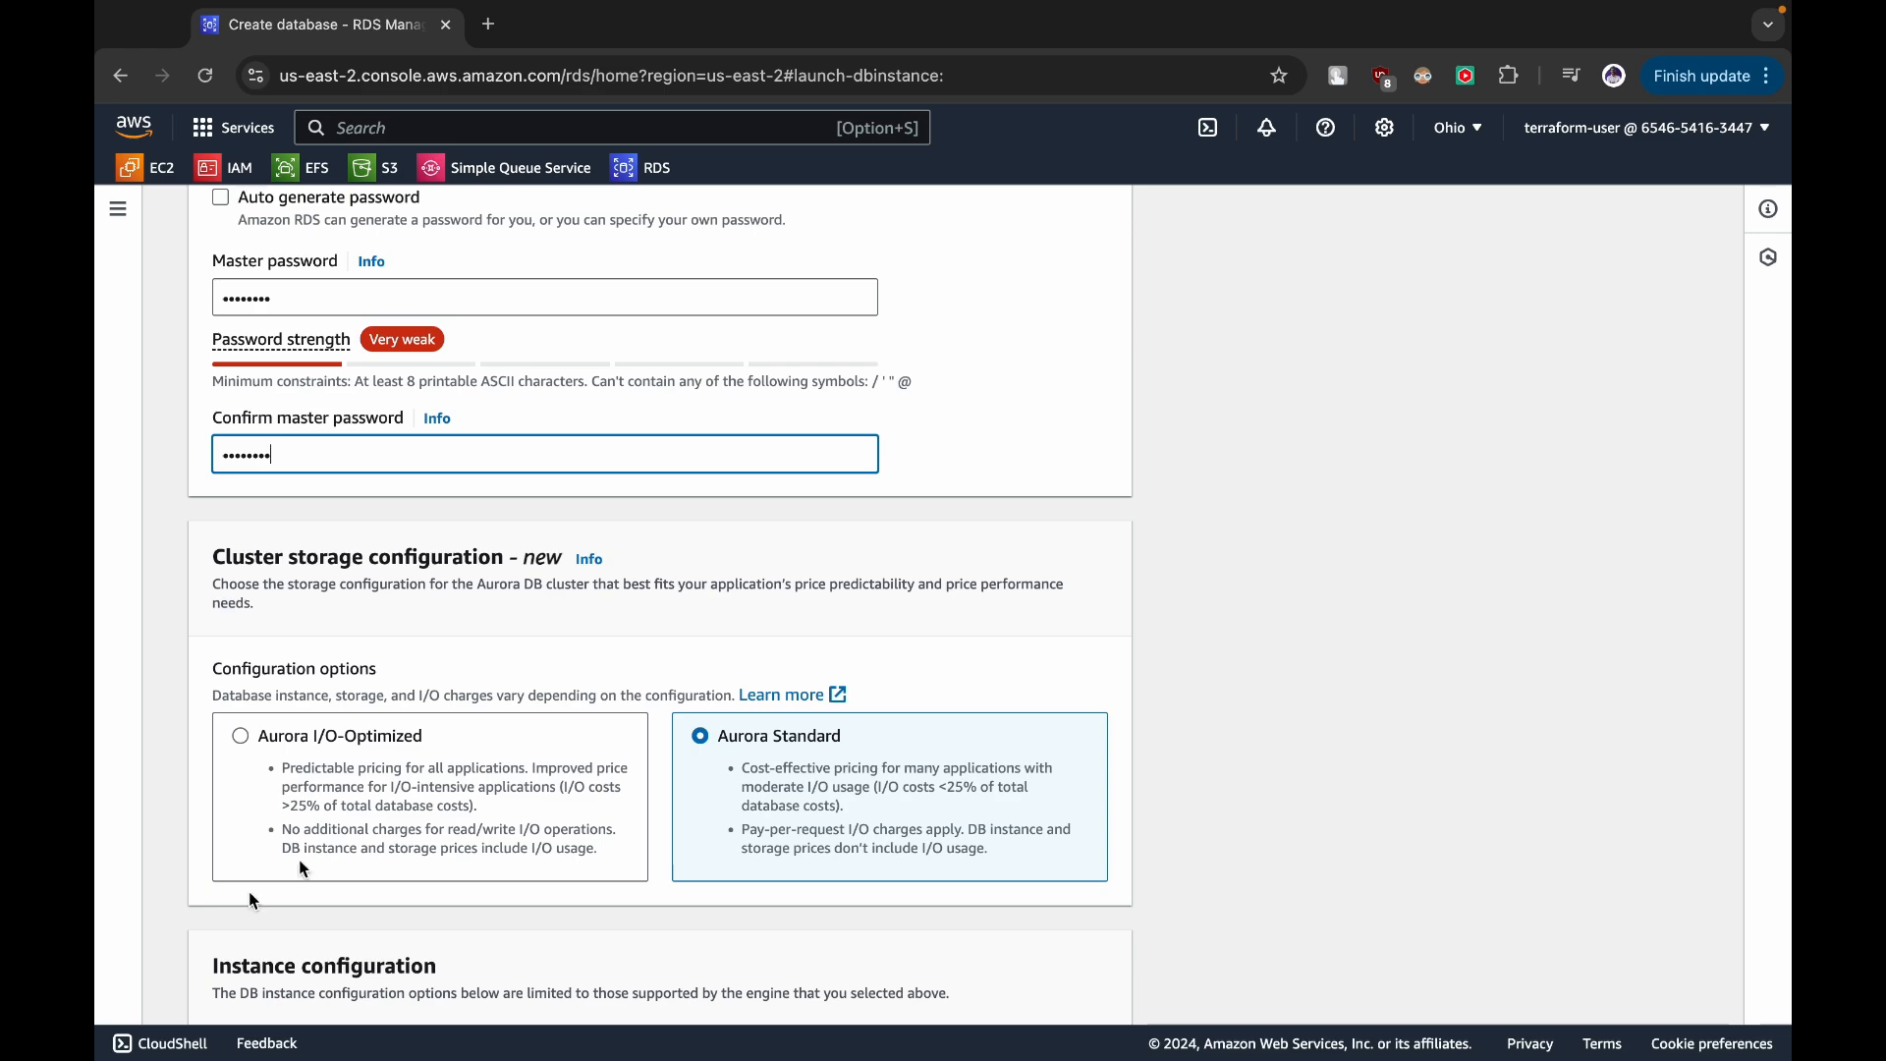
{"action": "scroll", "coordinate": [597, 846], "scroll_direction": "down", "scroll_amount": 4}
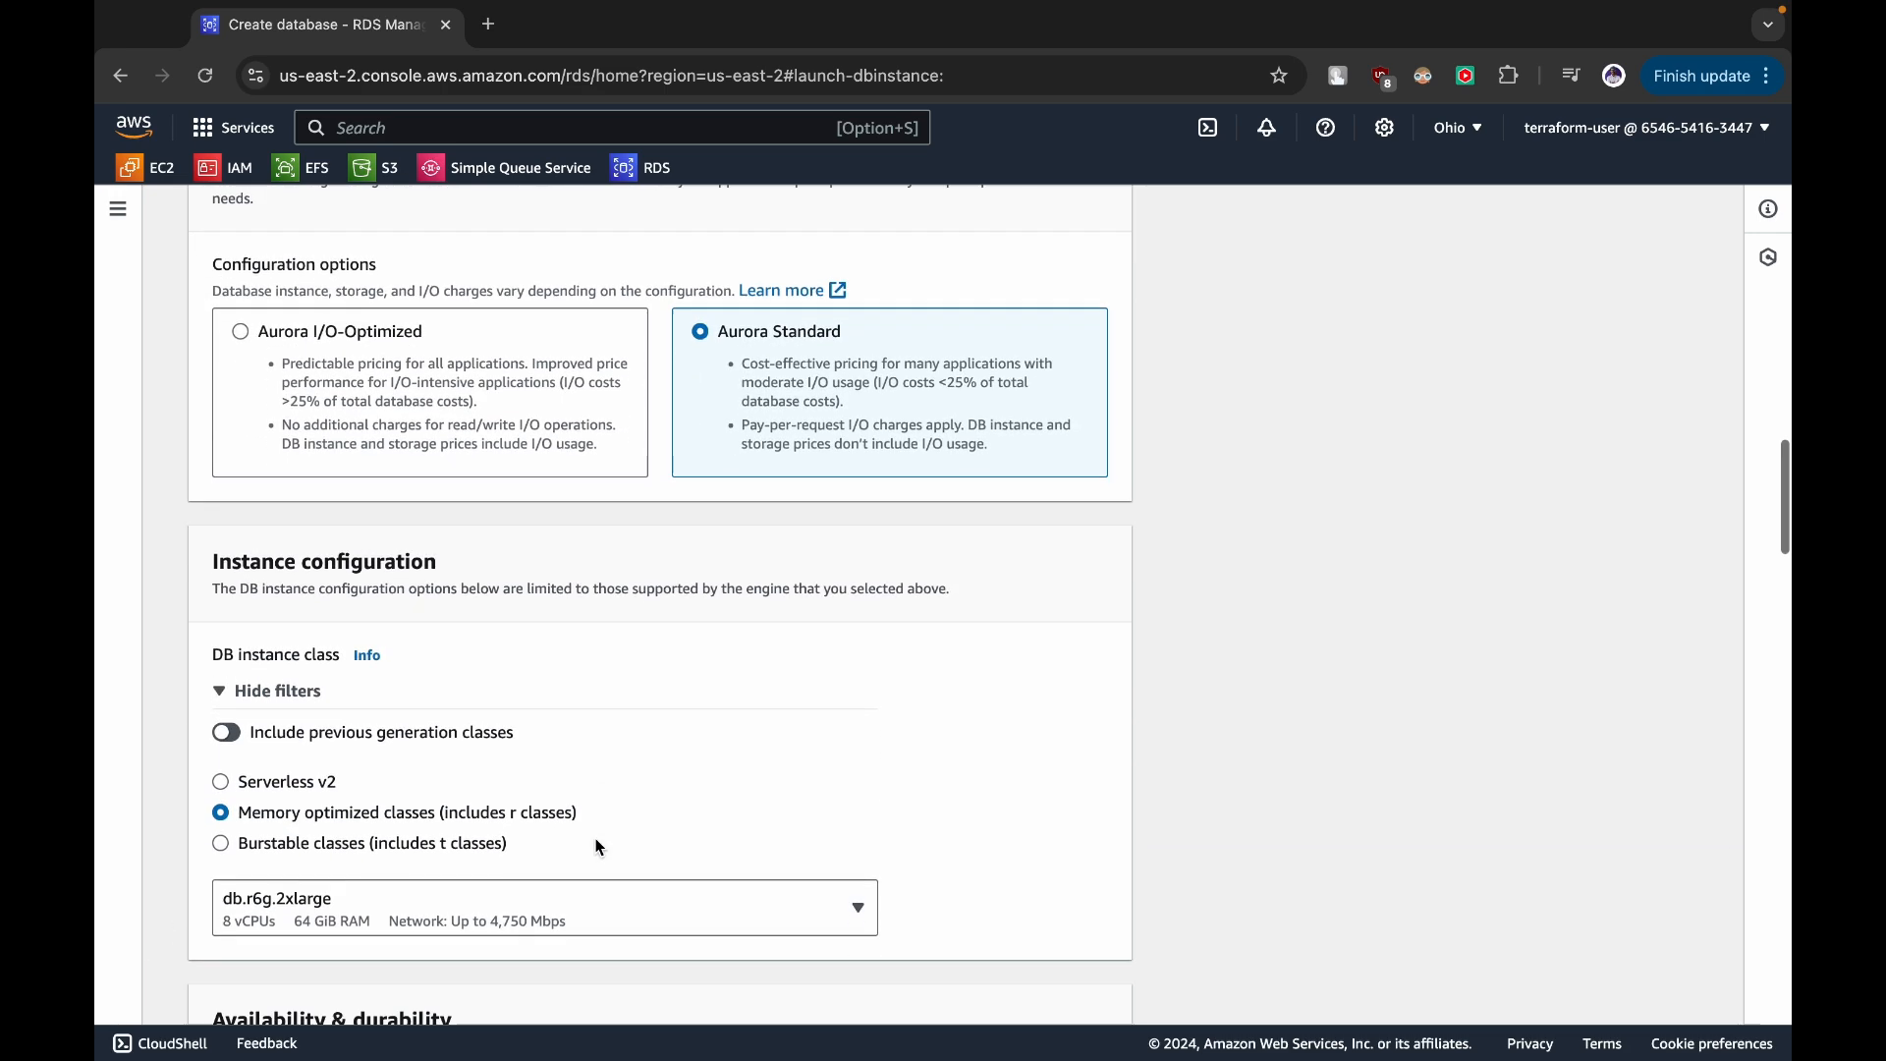
{"action": "scroll", "coordinate": [597, 845], "scroll_direction": "down", "scroll_amount": 2}
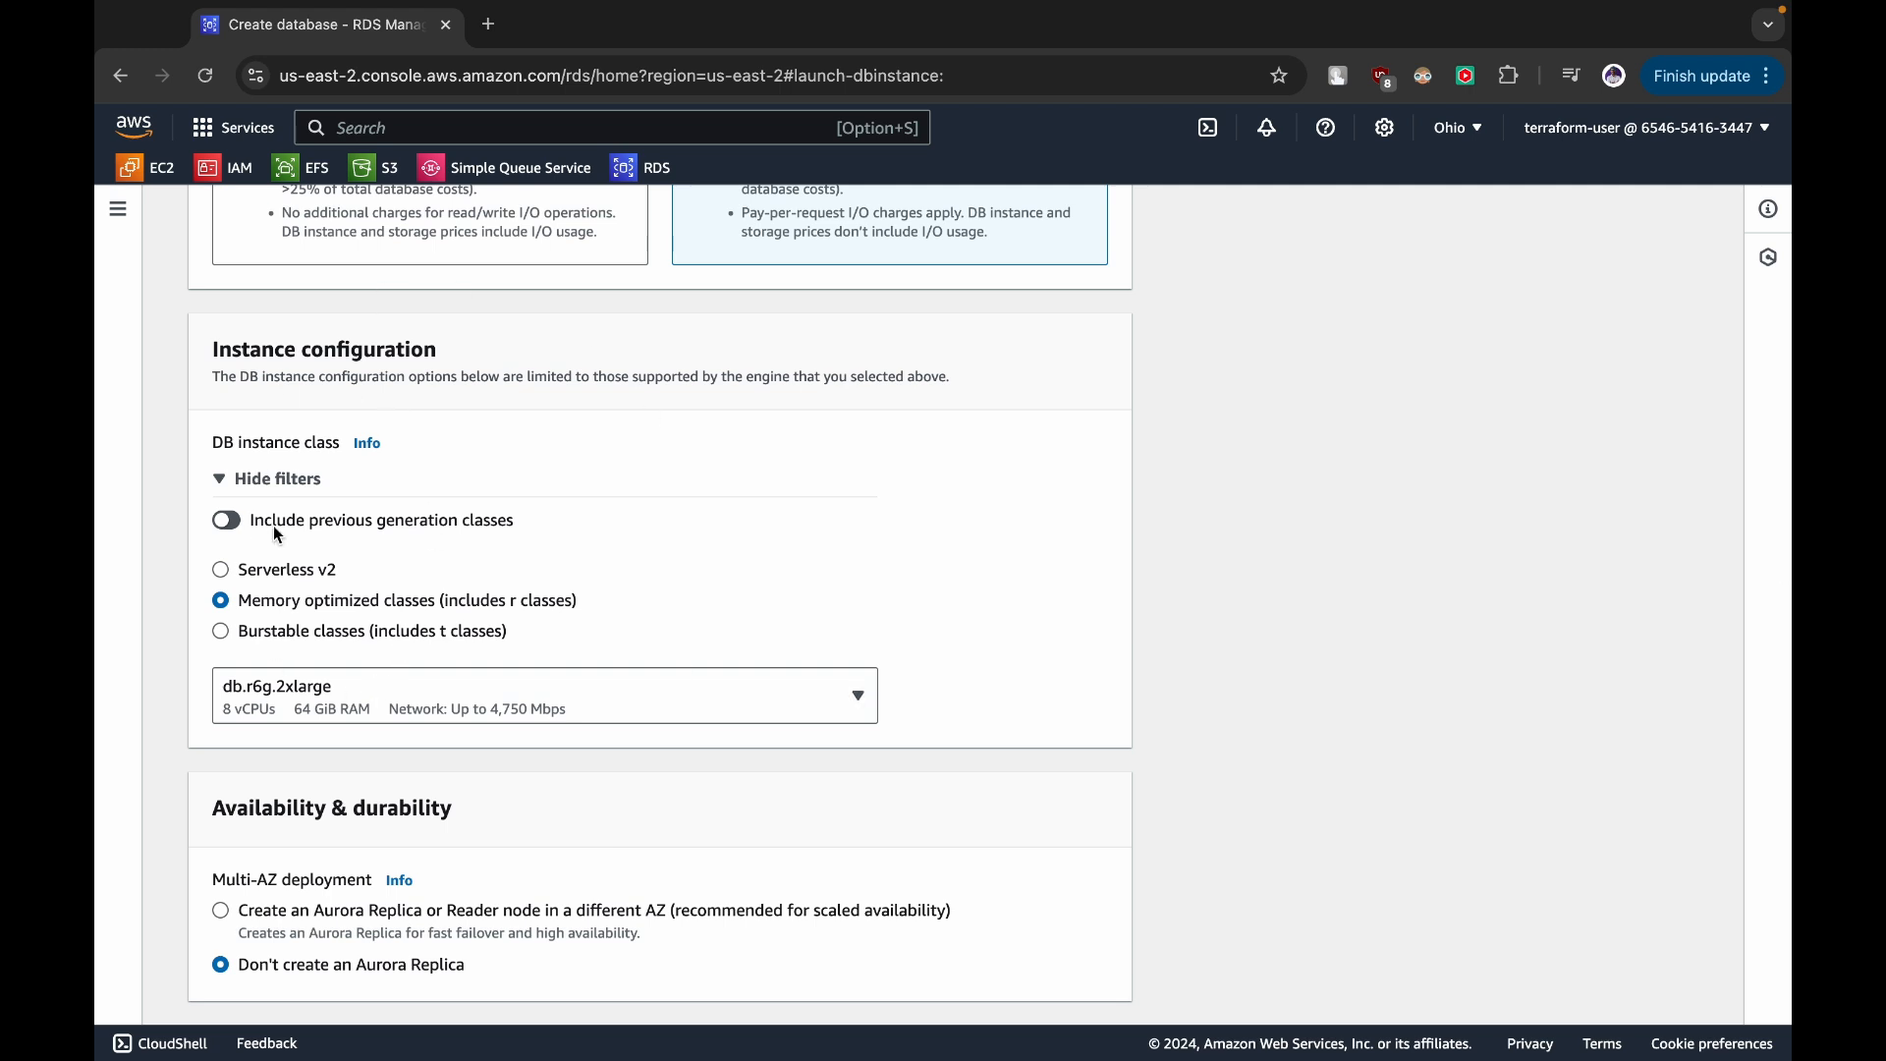
{"action": "left_click", "coordinate": [223, 633]}
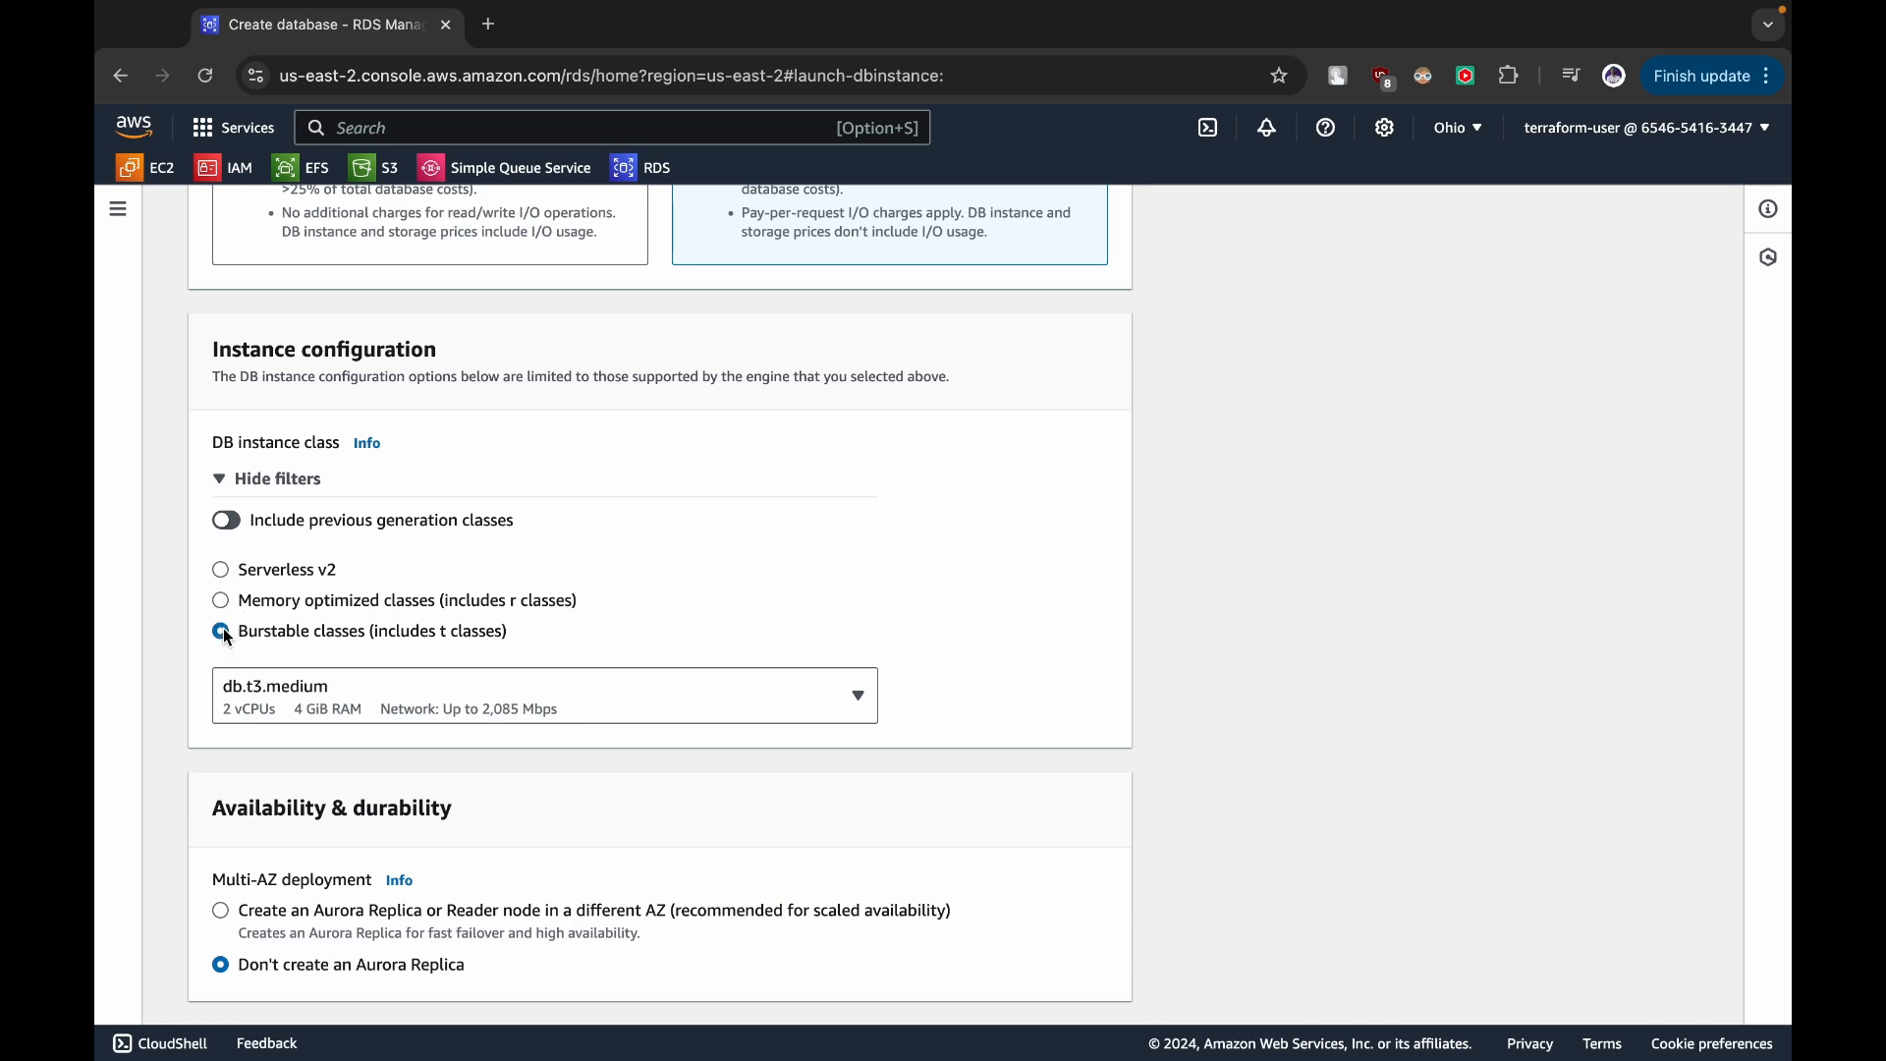
{"action": "left_click", "coordinate": [225, 581]}
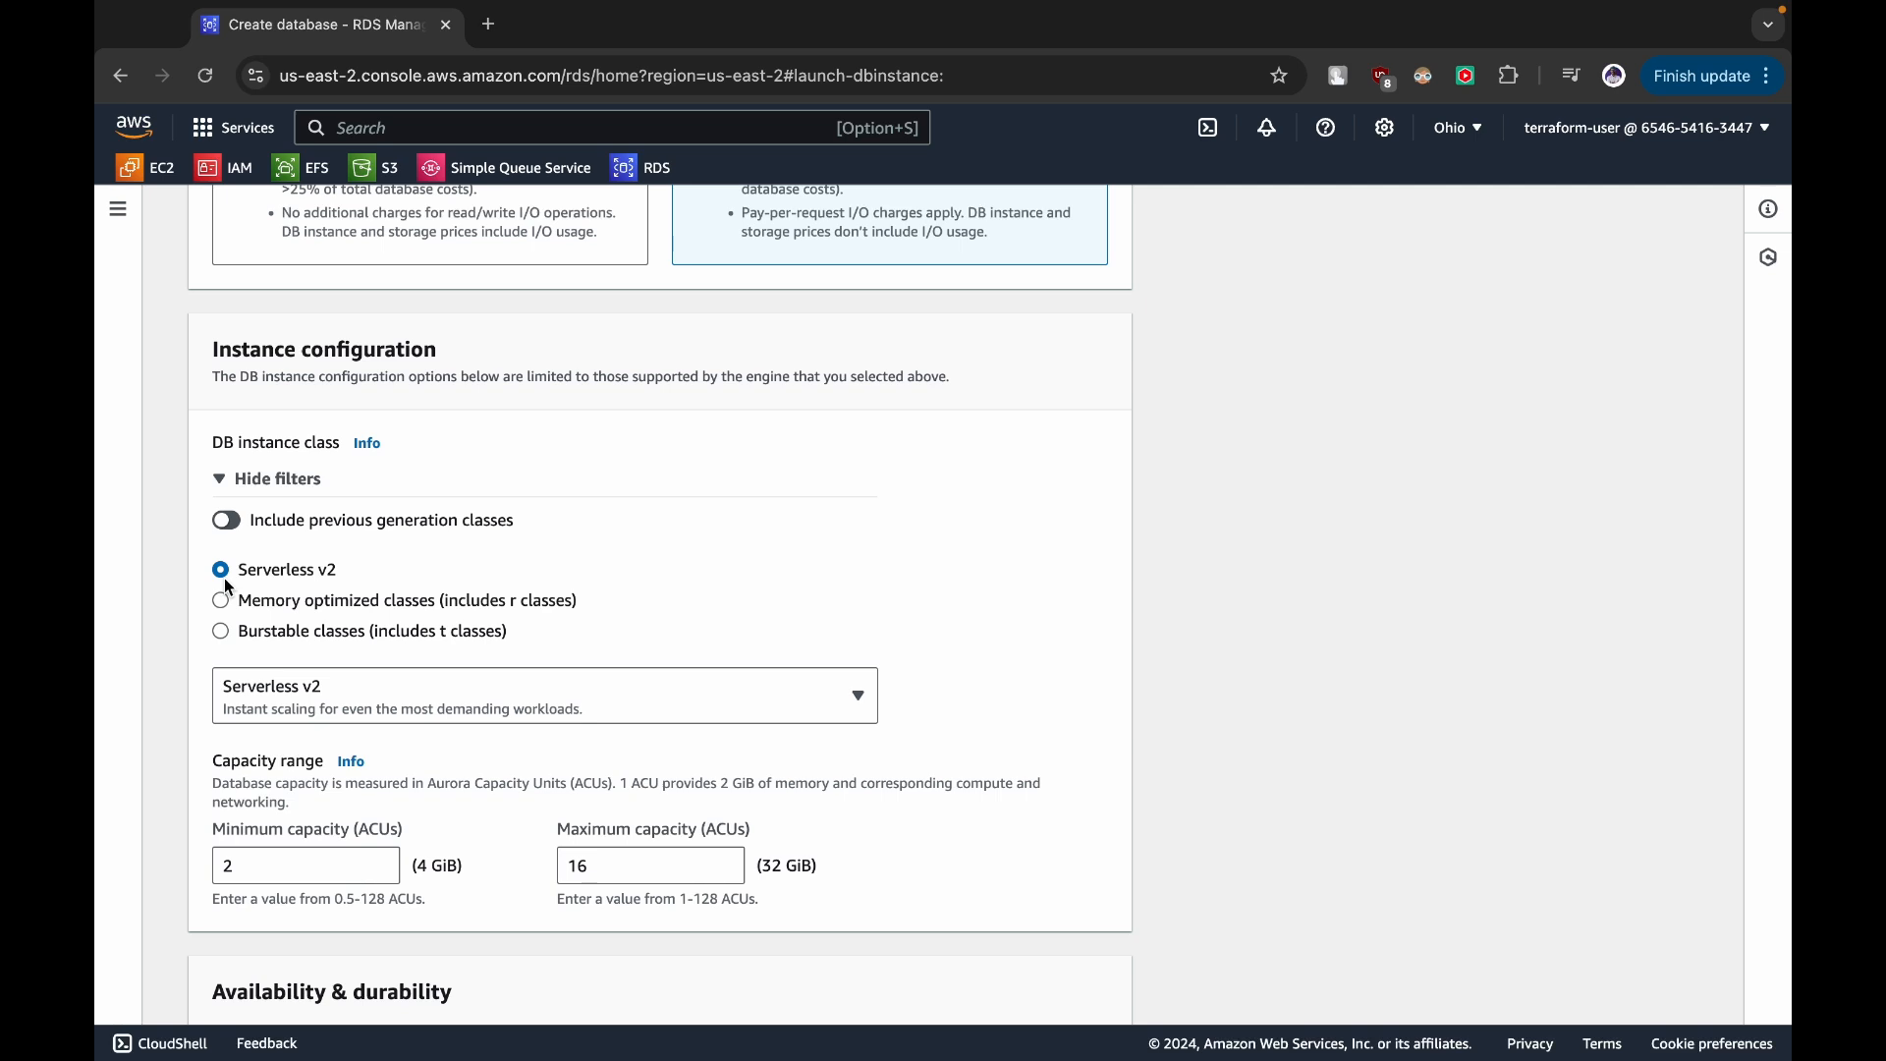
{"action": "left_click", "coordinate": [227, 629]}
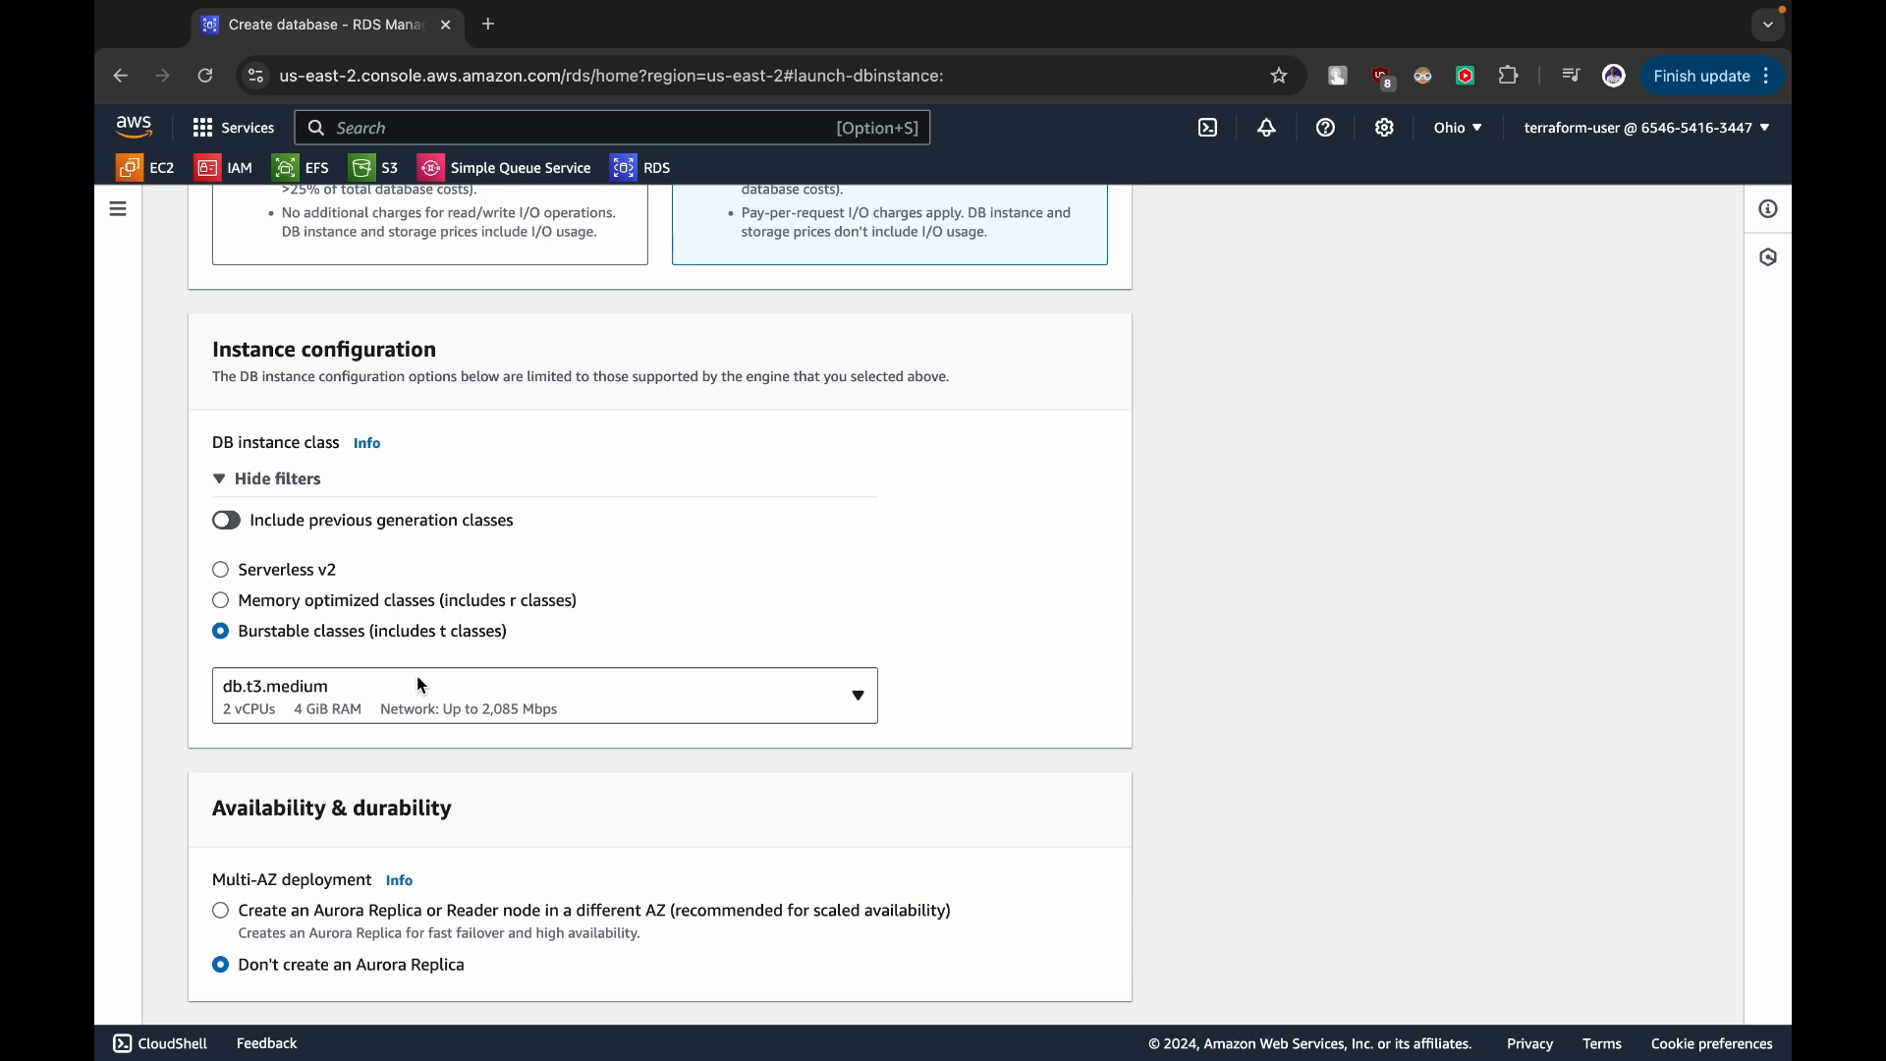
{"action": "scroll", "coordinate": [420, 685], "scroll_direction": "down", "scroll_amount": 3}
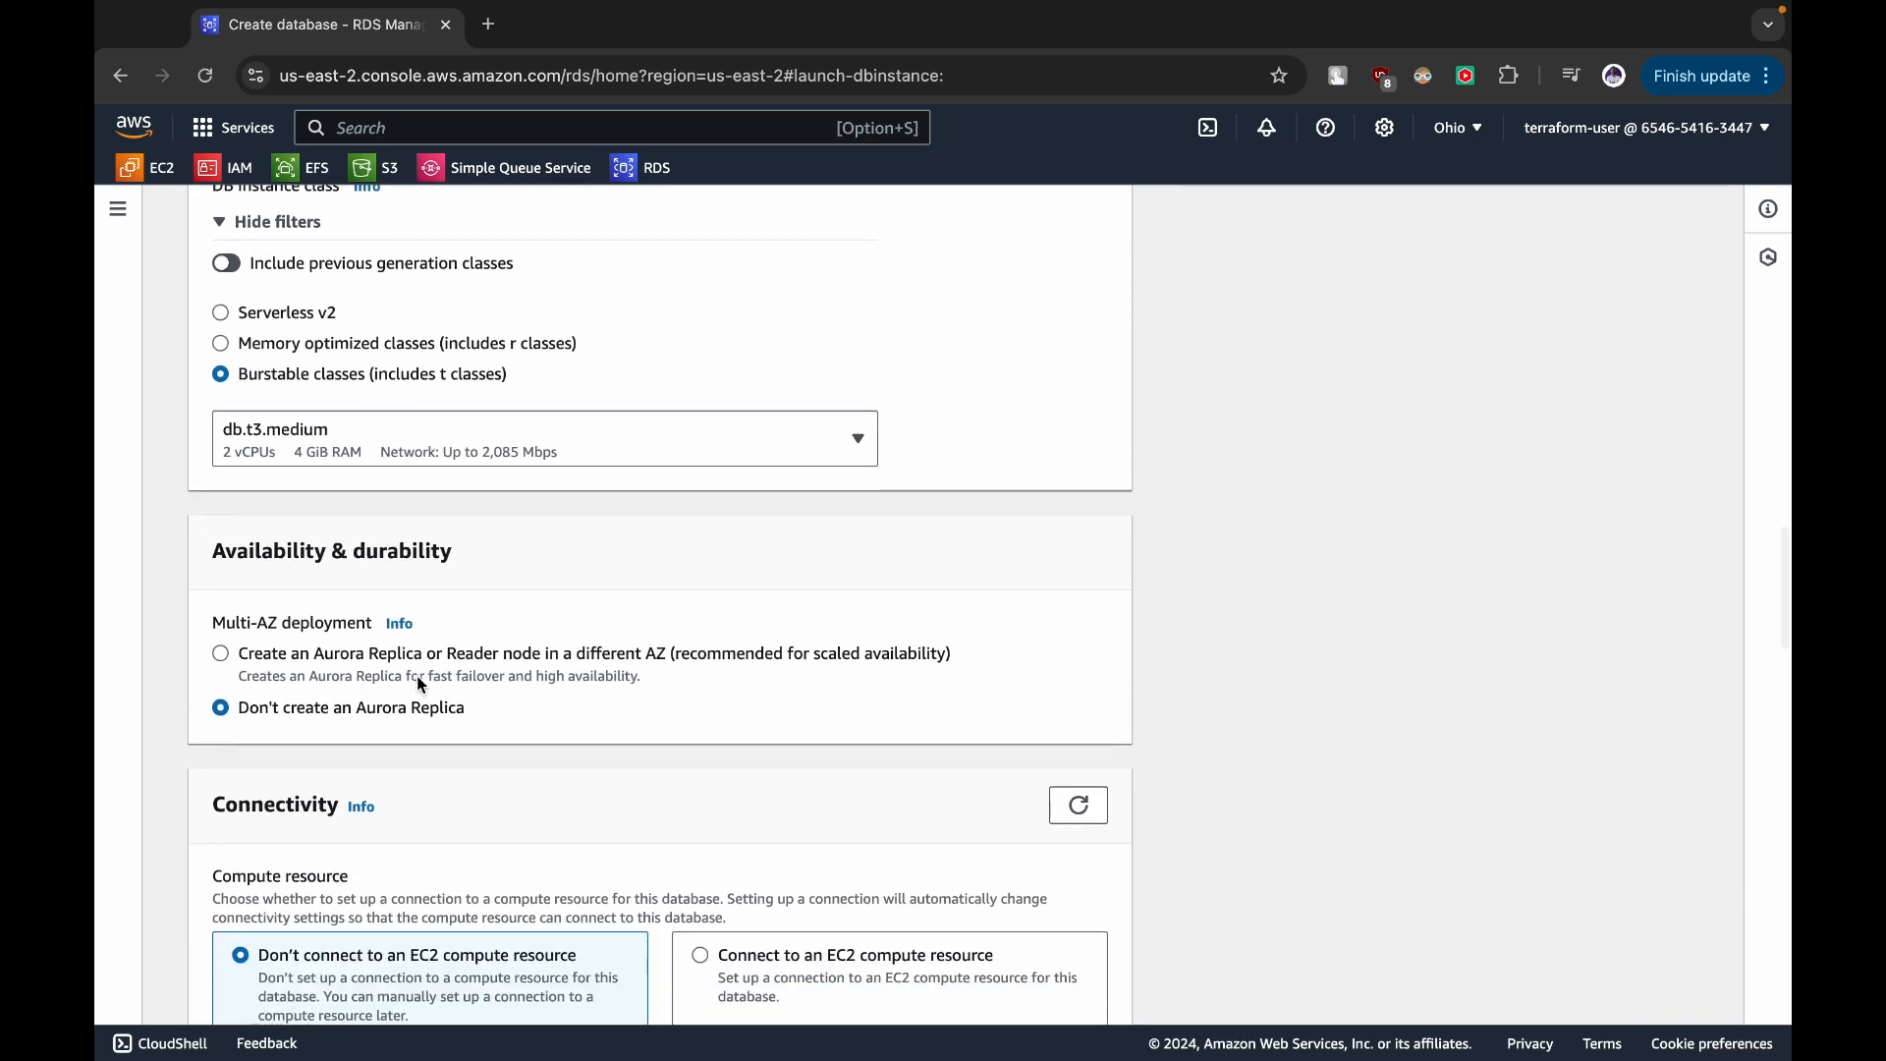
{"action": "left_click", "coordinate": [221, 655]}
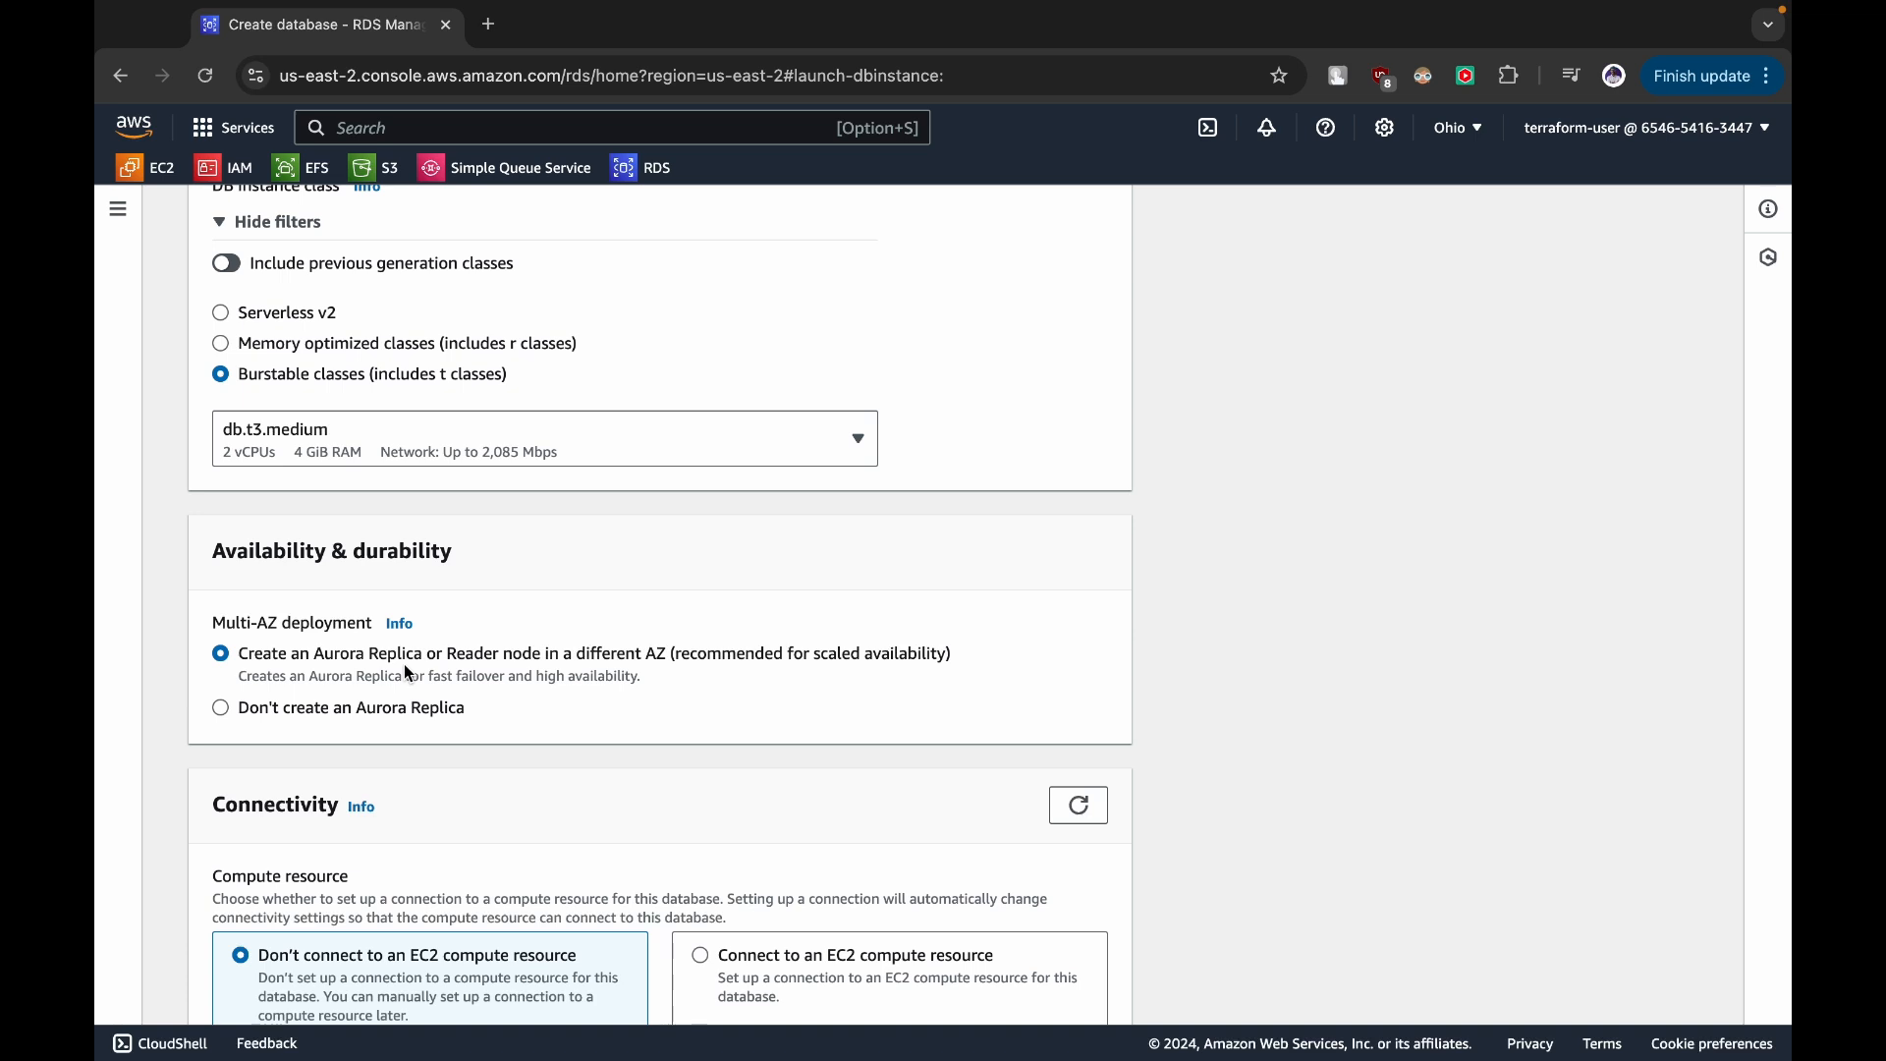
- Review the network type, VPC and subnet group under Connectivity, and set the cluster's public access to Yes
{"action": "scroll", "coordinate": [409, 674], "scroll_direction": "down", "scroll_amount": 4}
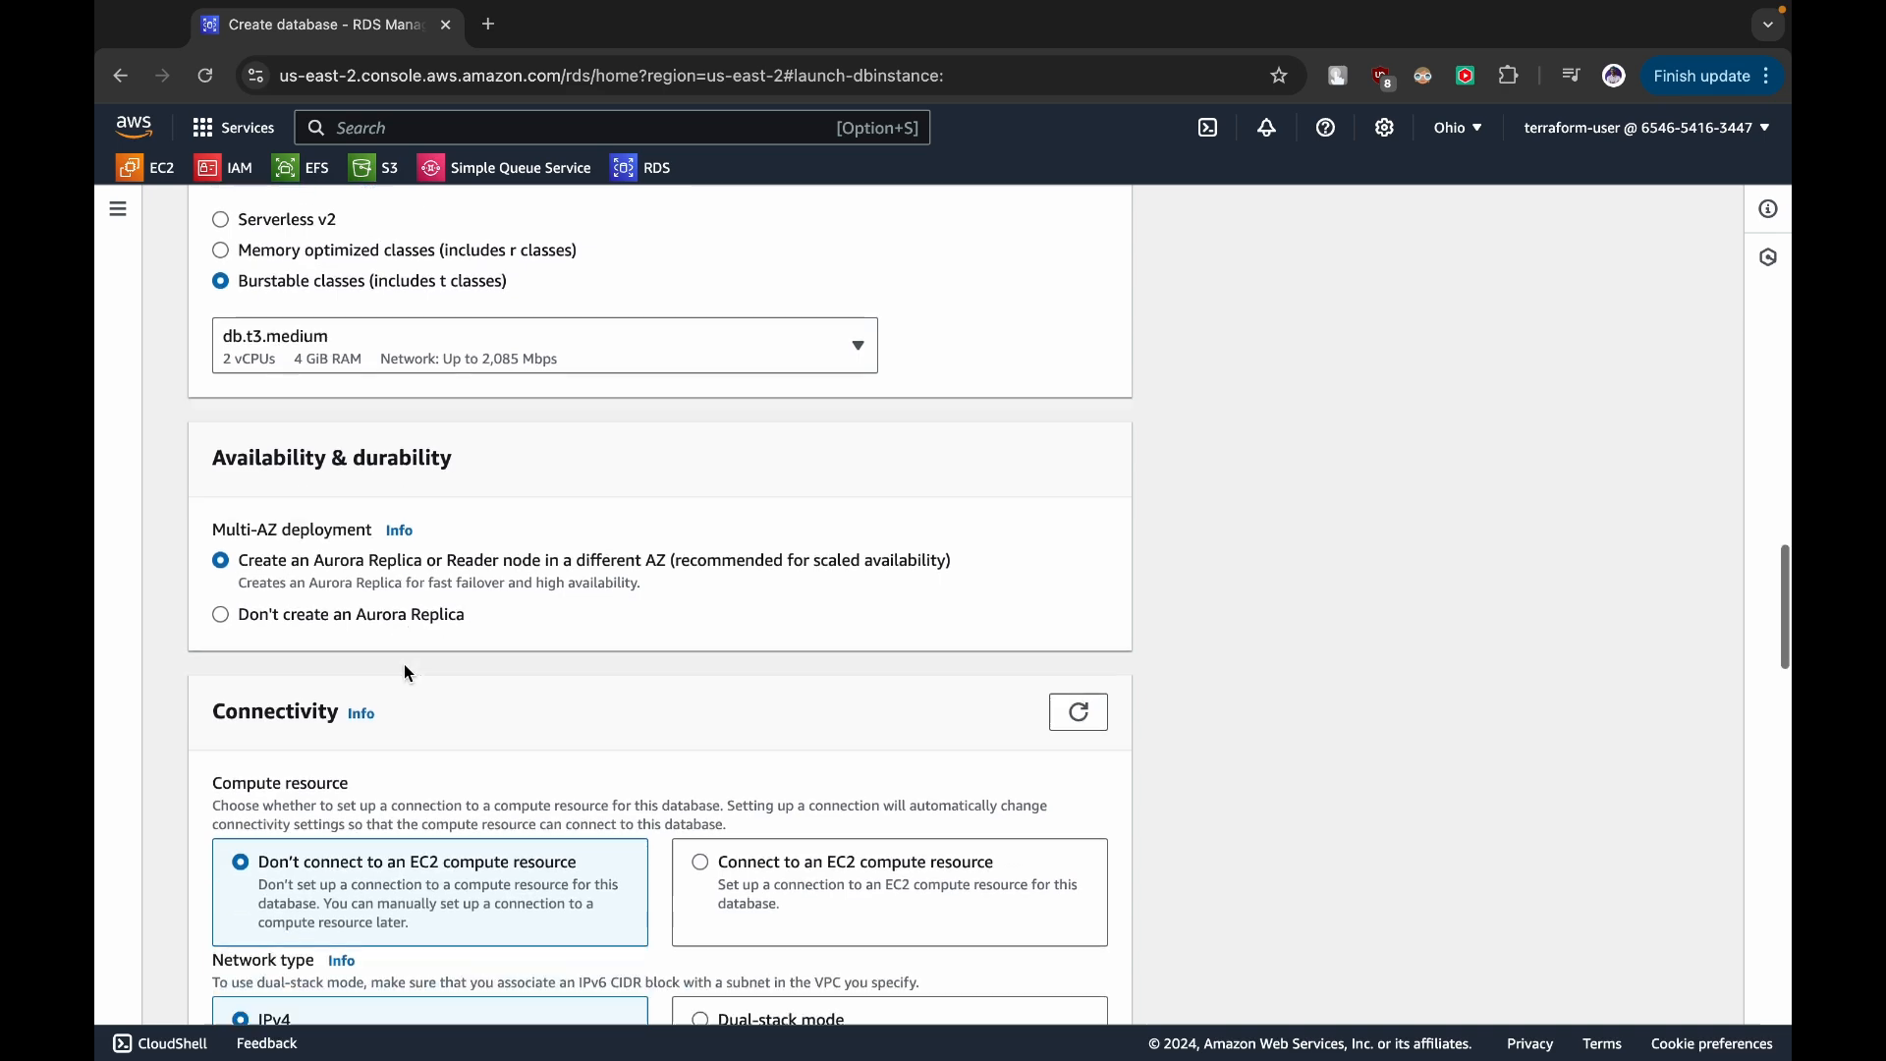
{"action": "scroll", "coordinate": [409, 672], "scroll_direction": "down", "scroll_amount": 1}
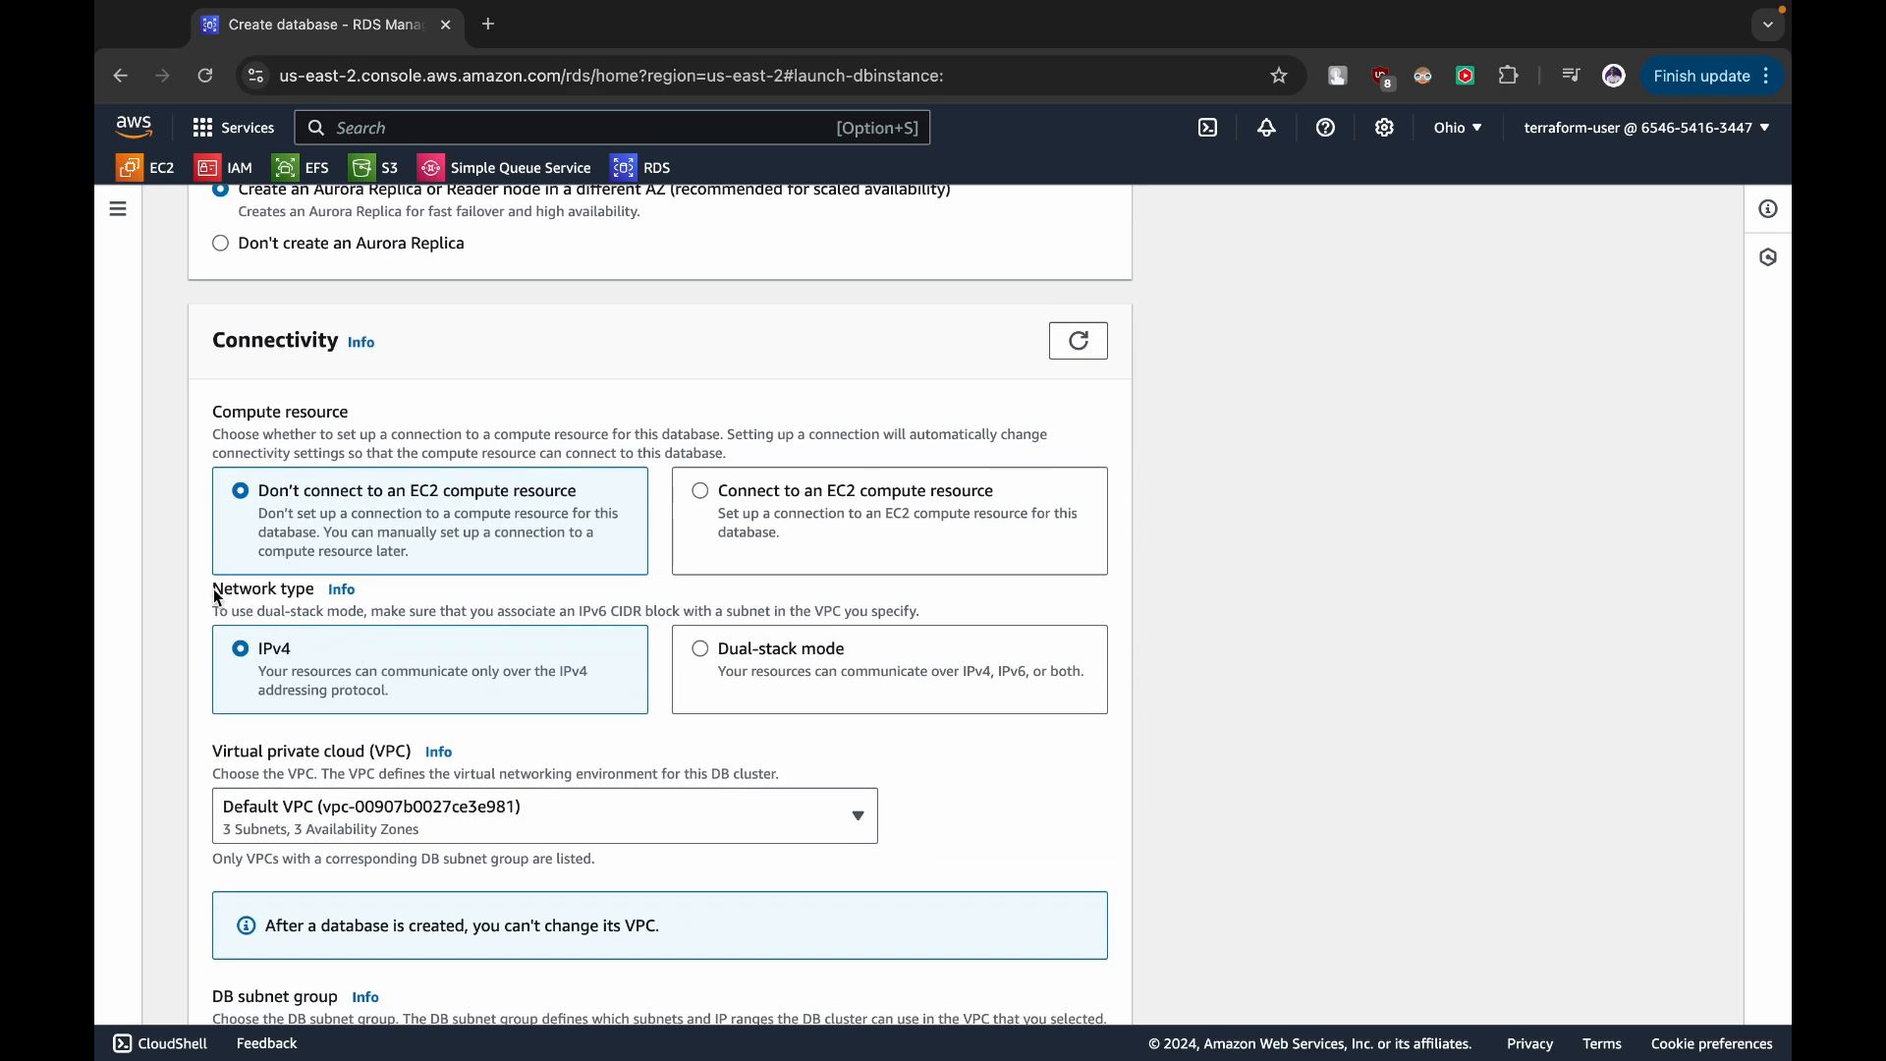
{"action": "left_click_drag", "start_coordinate": [212, 590], "coordinate": [307, 591]}
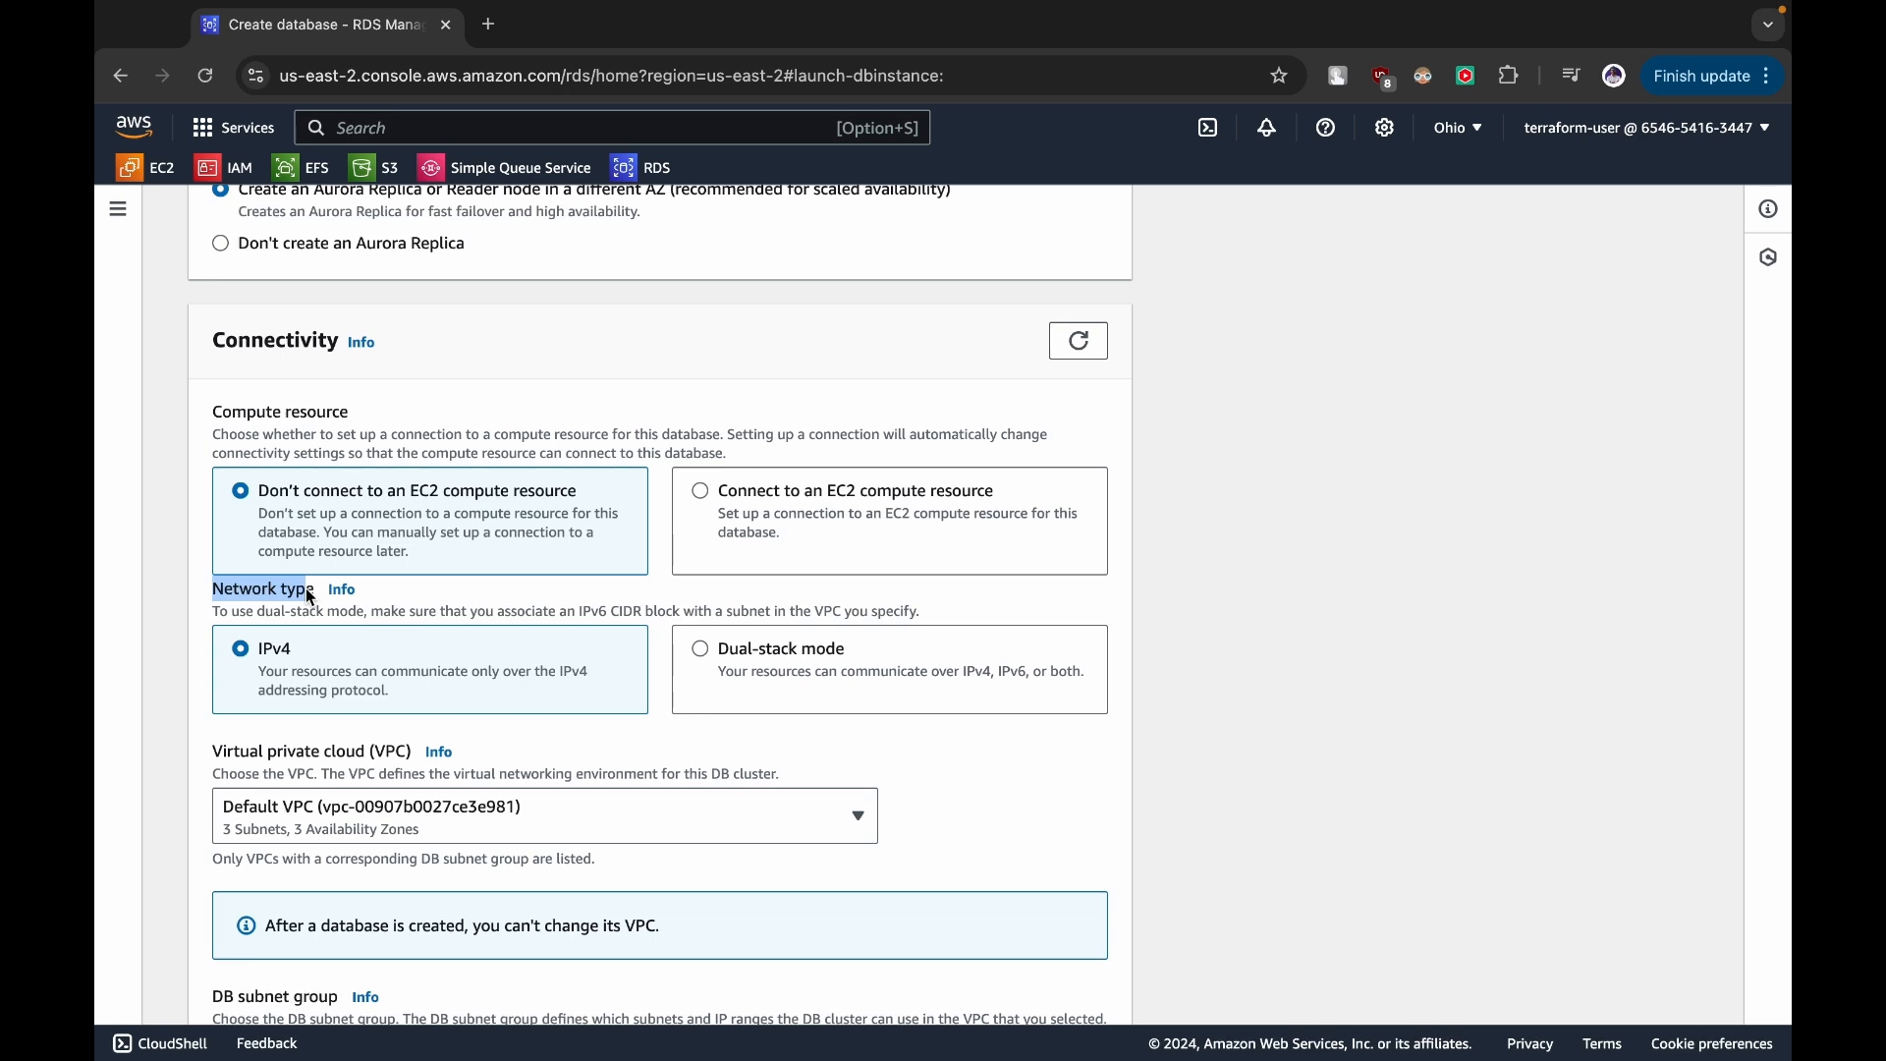
{"action": "triple_click", "coordinate": [444, 613]}
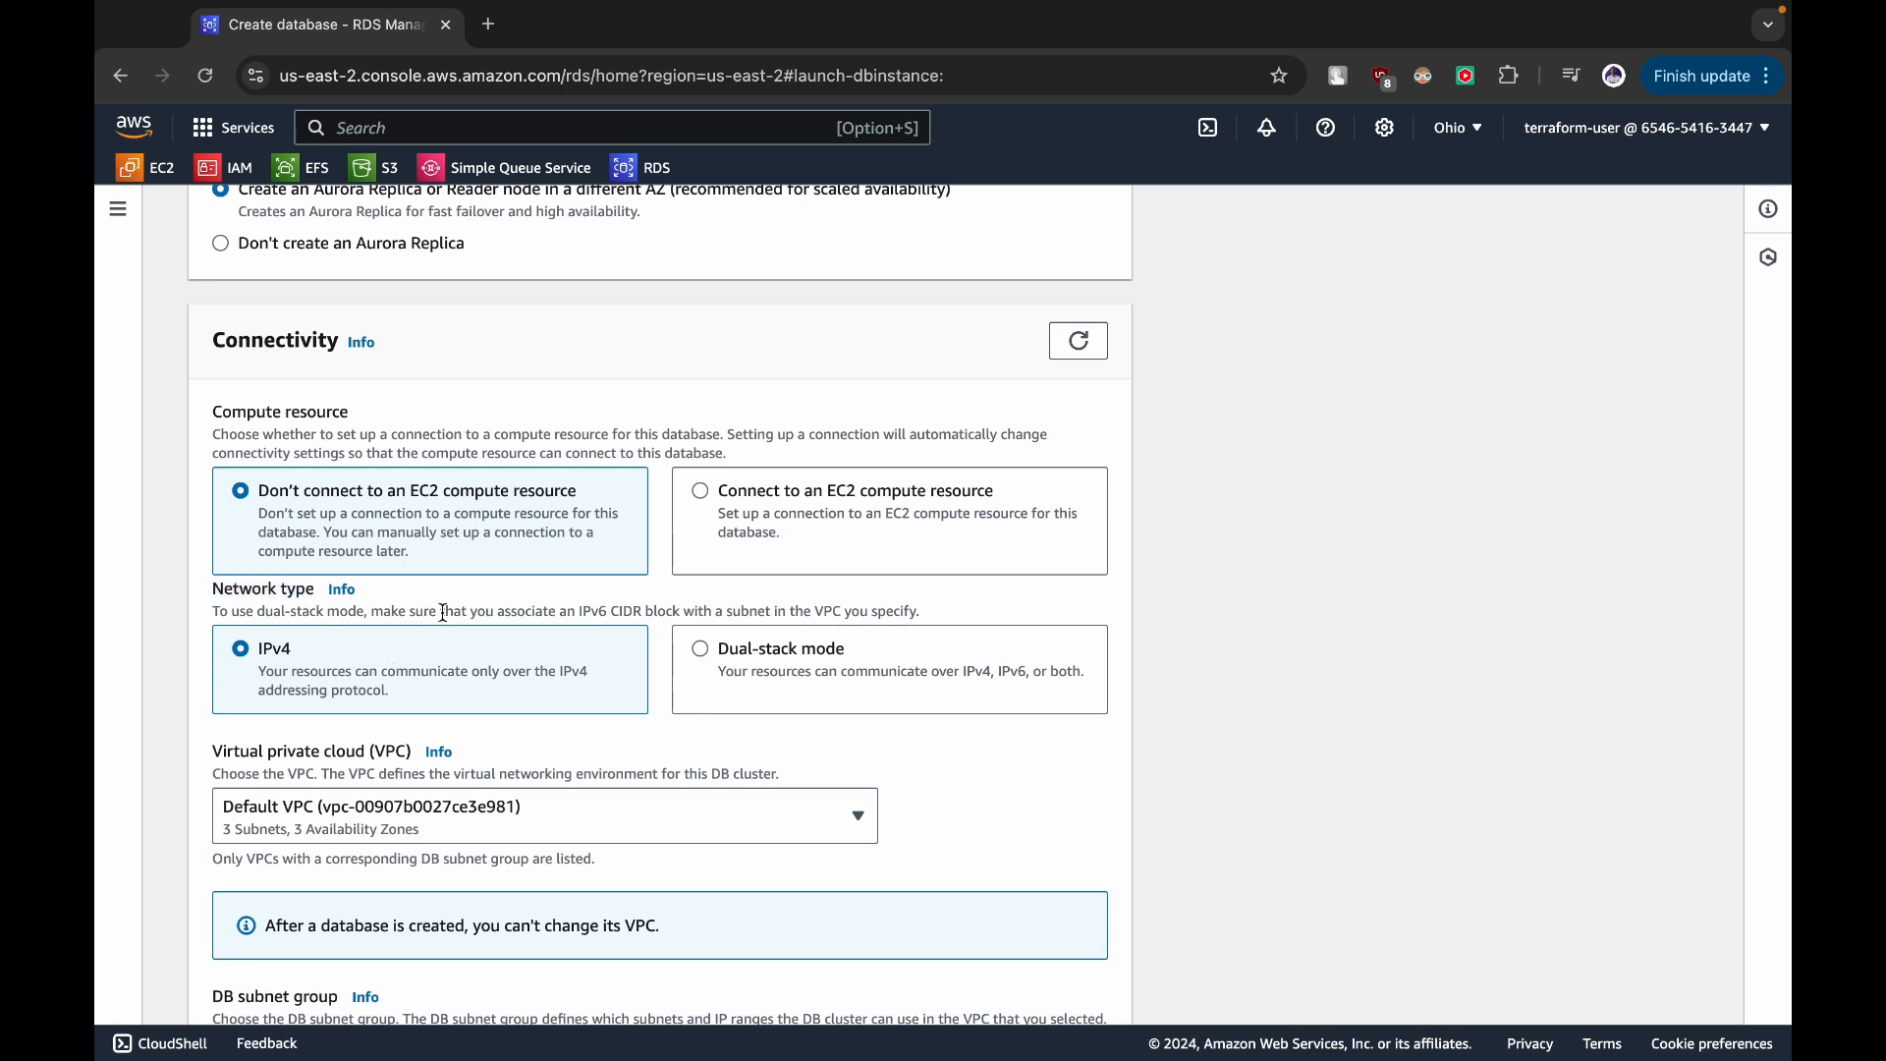
{"action": "left_click", "coordinate": [442, 612]}
{"action": "scroll", "coordinate": [764, 673], "scroll_direction": "down", "scroll_amount": 5}
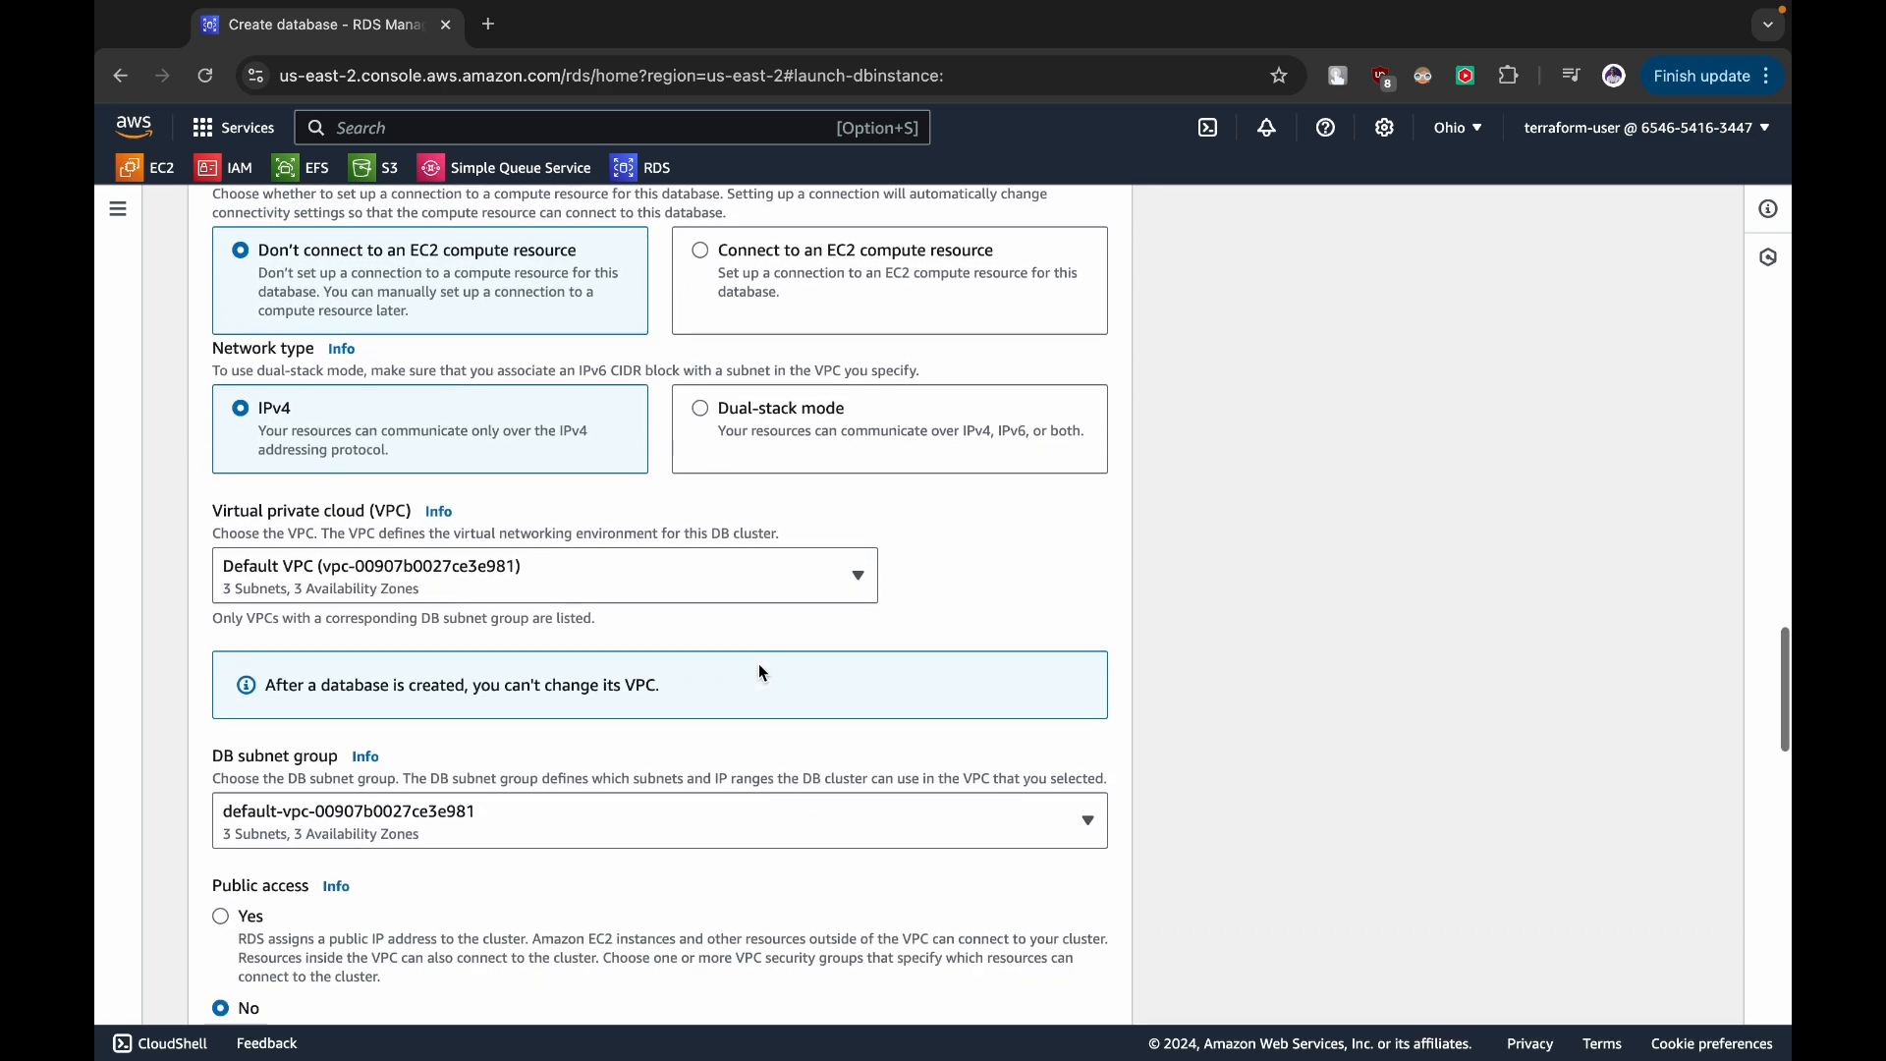
{"action": "scroll", "coordinate": [764, 673], "scroll_direction": "down", "scroll_amount": 1}
{"action": "scroll", "coordinate": [434, 699], "scroll_direction": "down", "scroll_amount": 1}
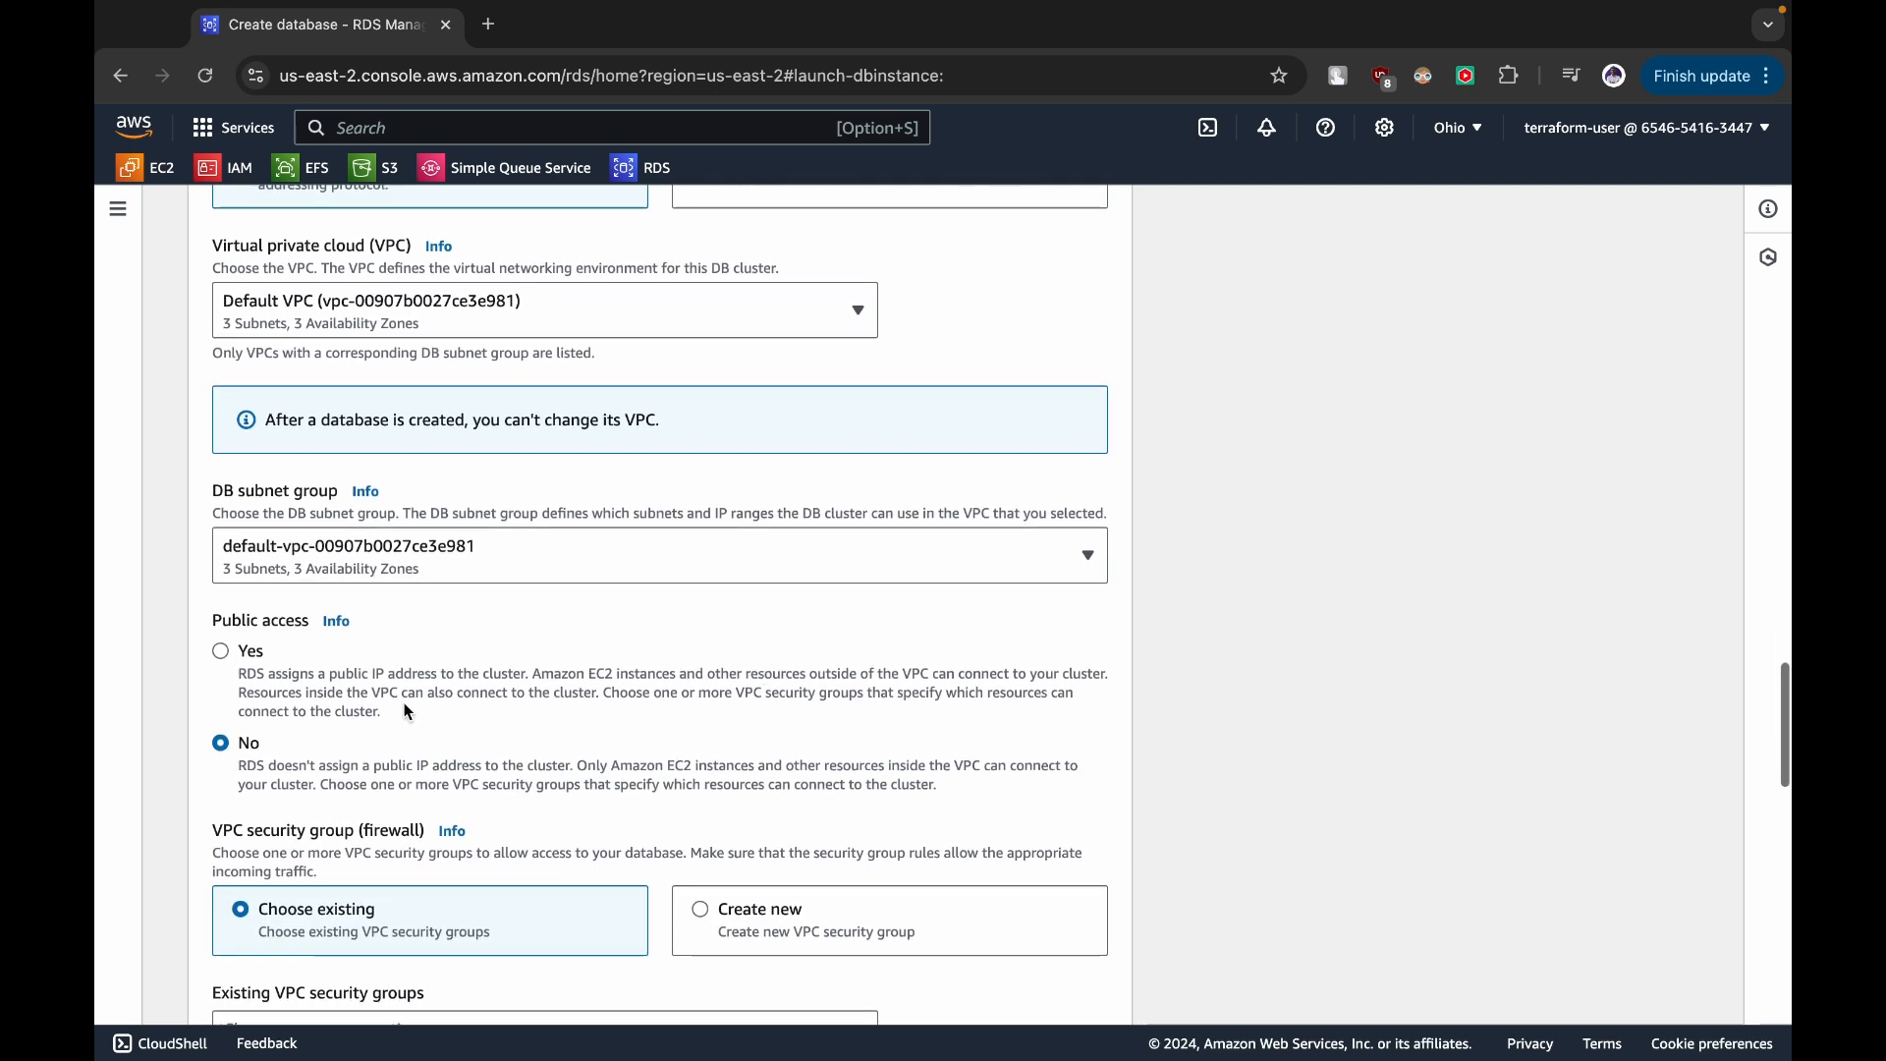
{"action": "left_click", "coordinate": [221, 652]}
- Turn off Enhanced Monitoring and create the Aurora database, dismissing the suggested add-ons
{"action": "scroll", "coordinate": [558, 801], "scroll_direction": "down", "scroll_amount": 8}
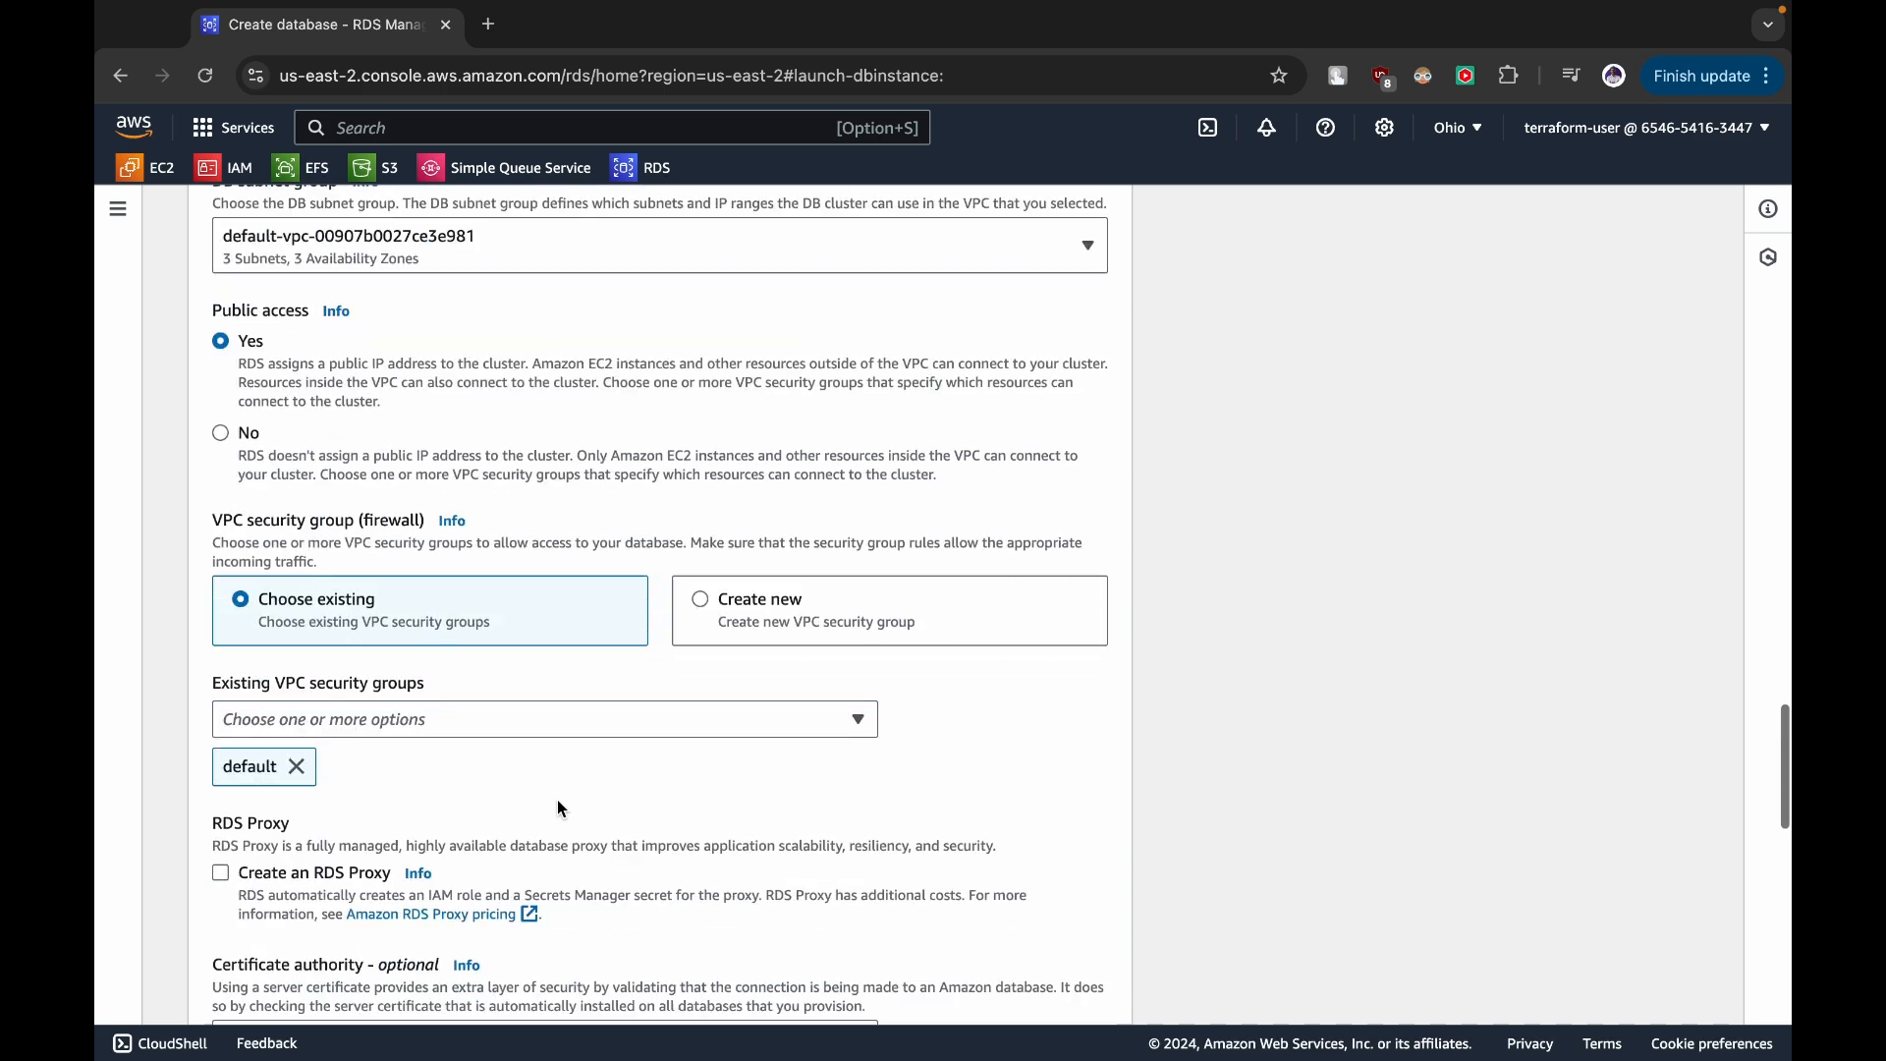
{"action": "scroll", "coordinate": [558, 806], "scroll_direction": "down", "scroll_amount": 9}
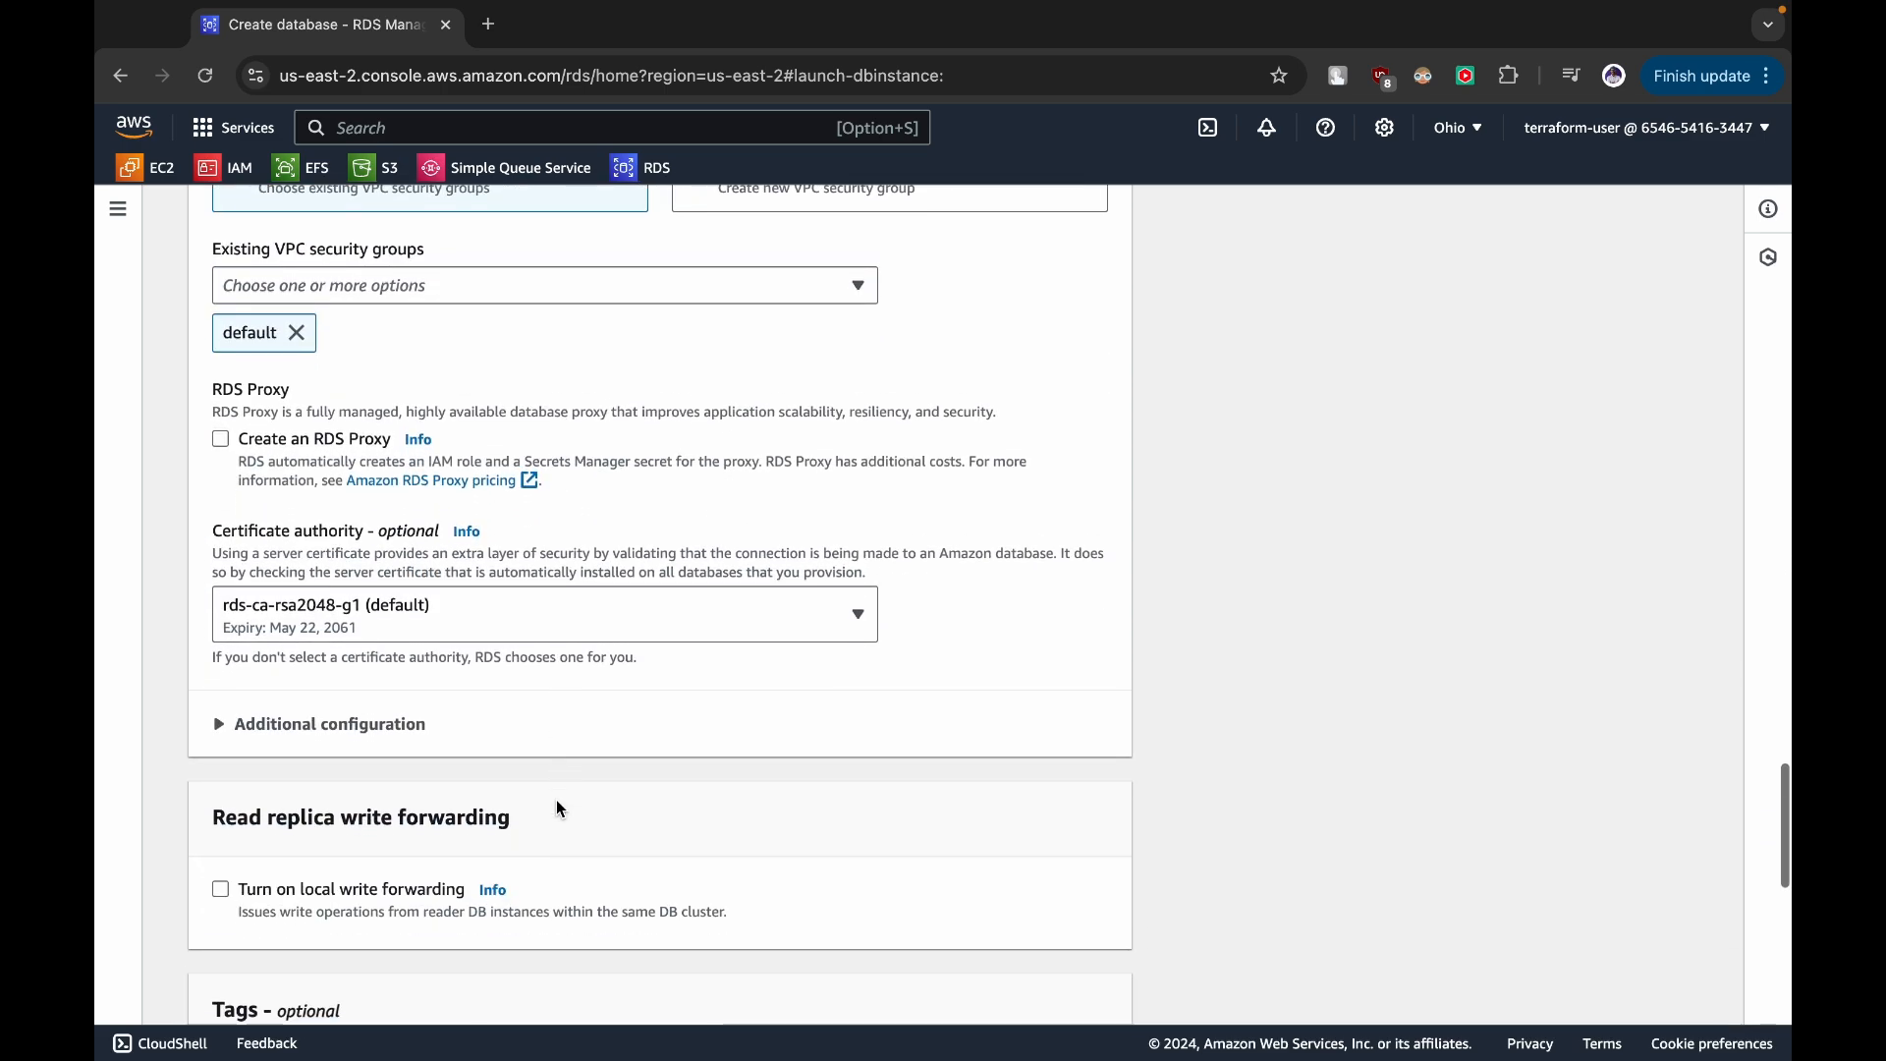
{"action": "scroll", "coordinate": [556, 801], "scroll_direction": "down", "scroll_amount": 6}
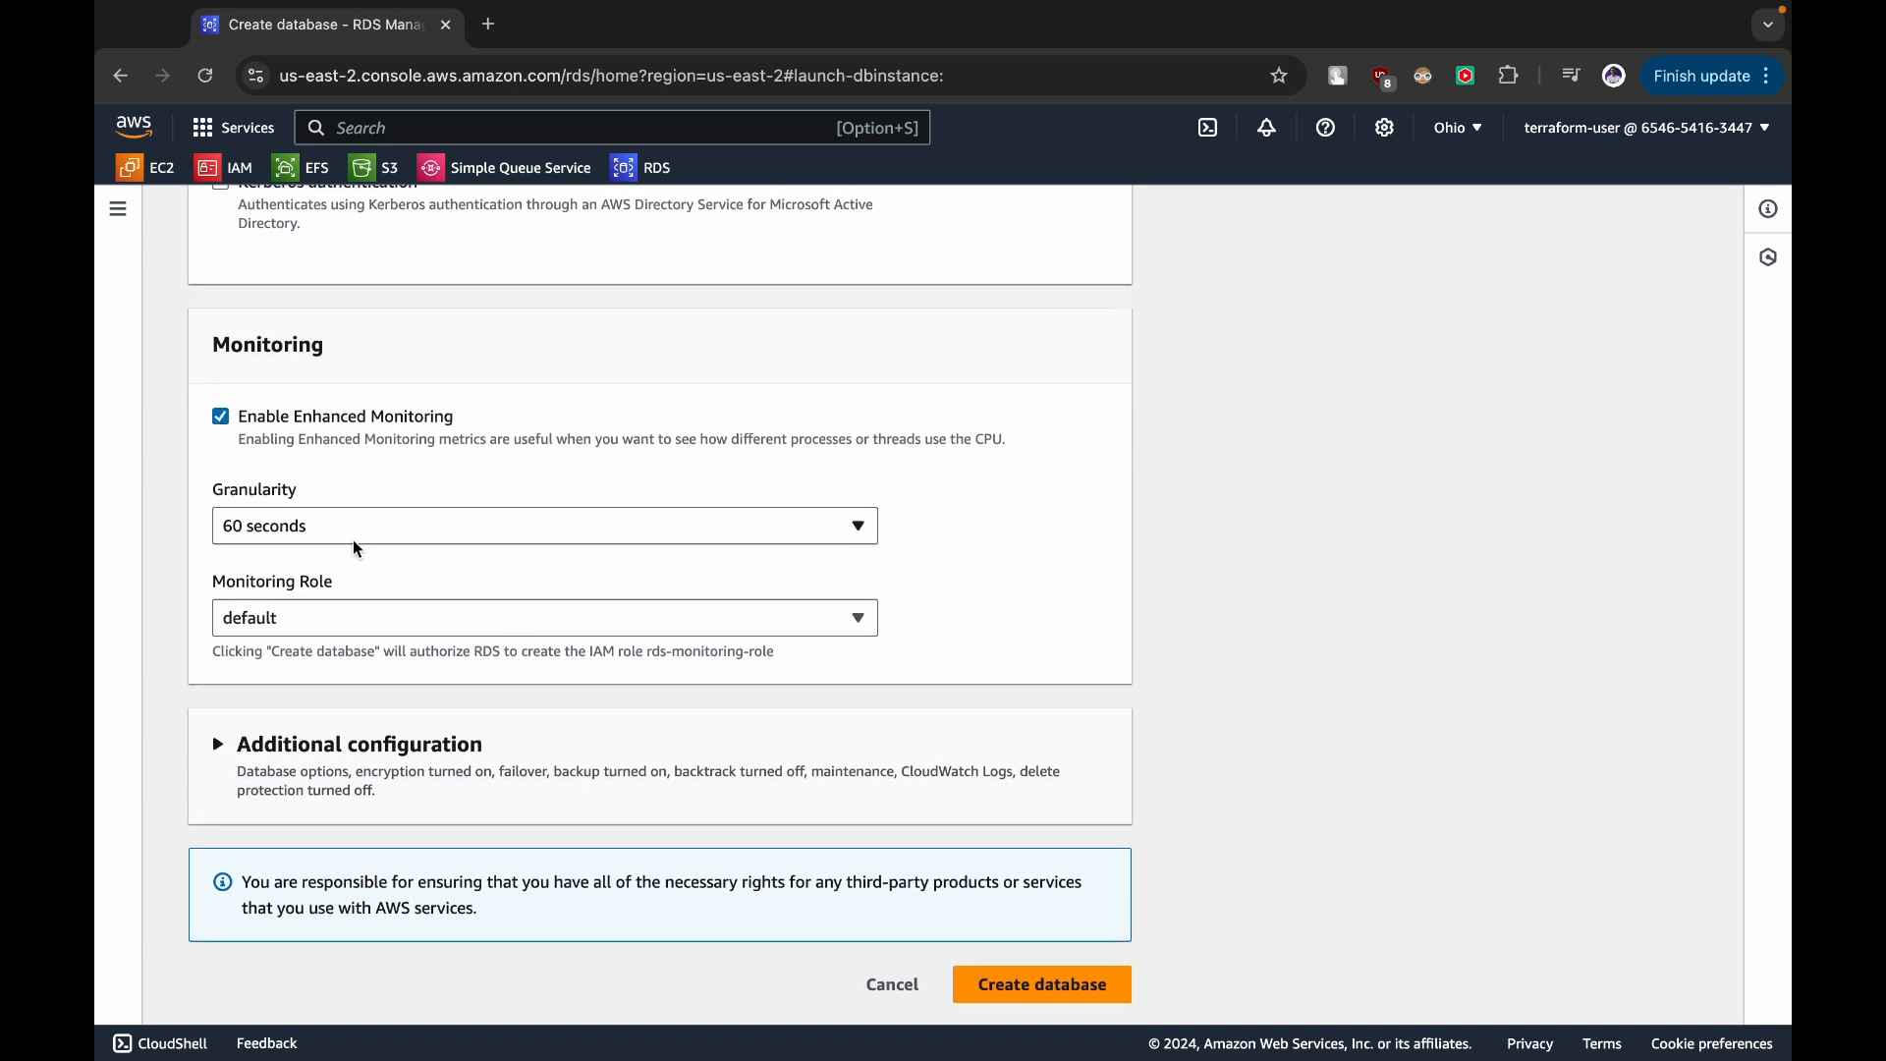
{"action": "left_click", "coordinate": [222, 416]}
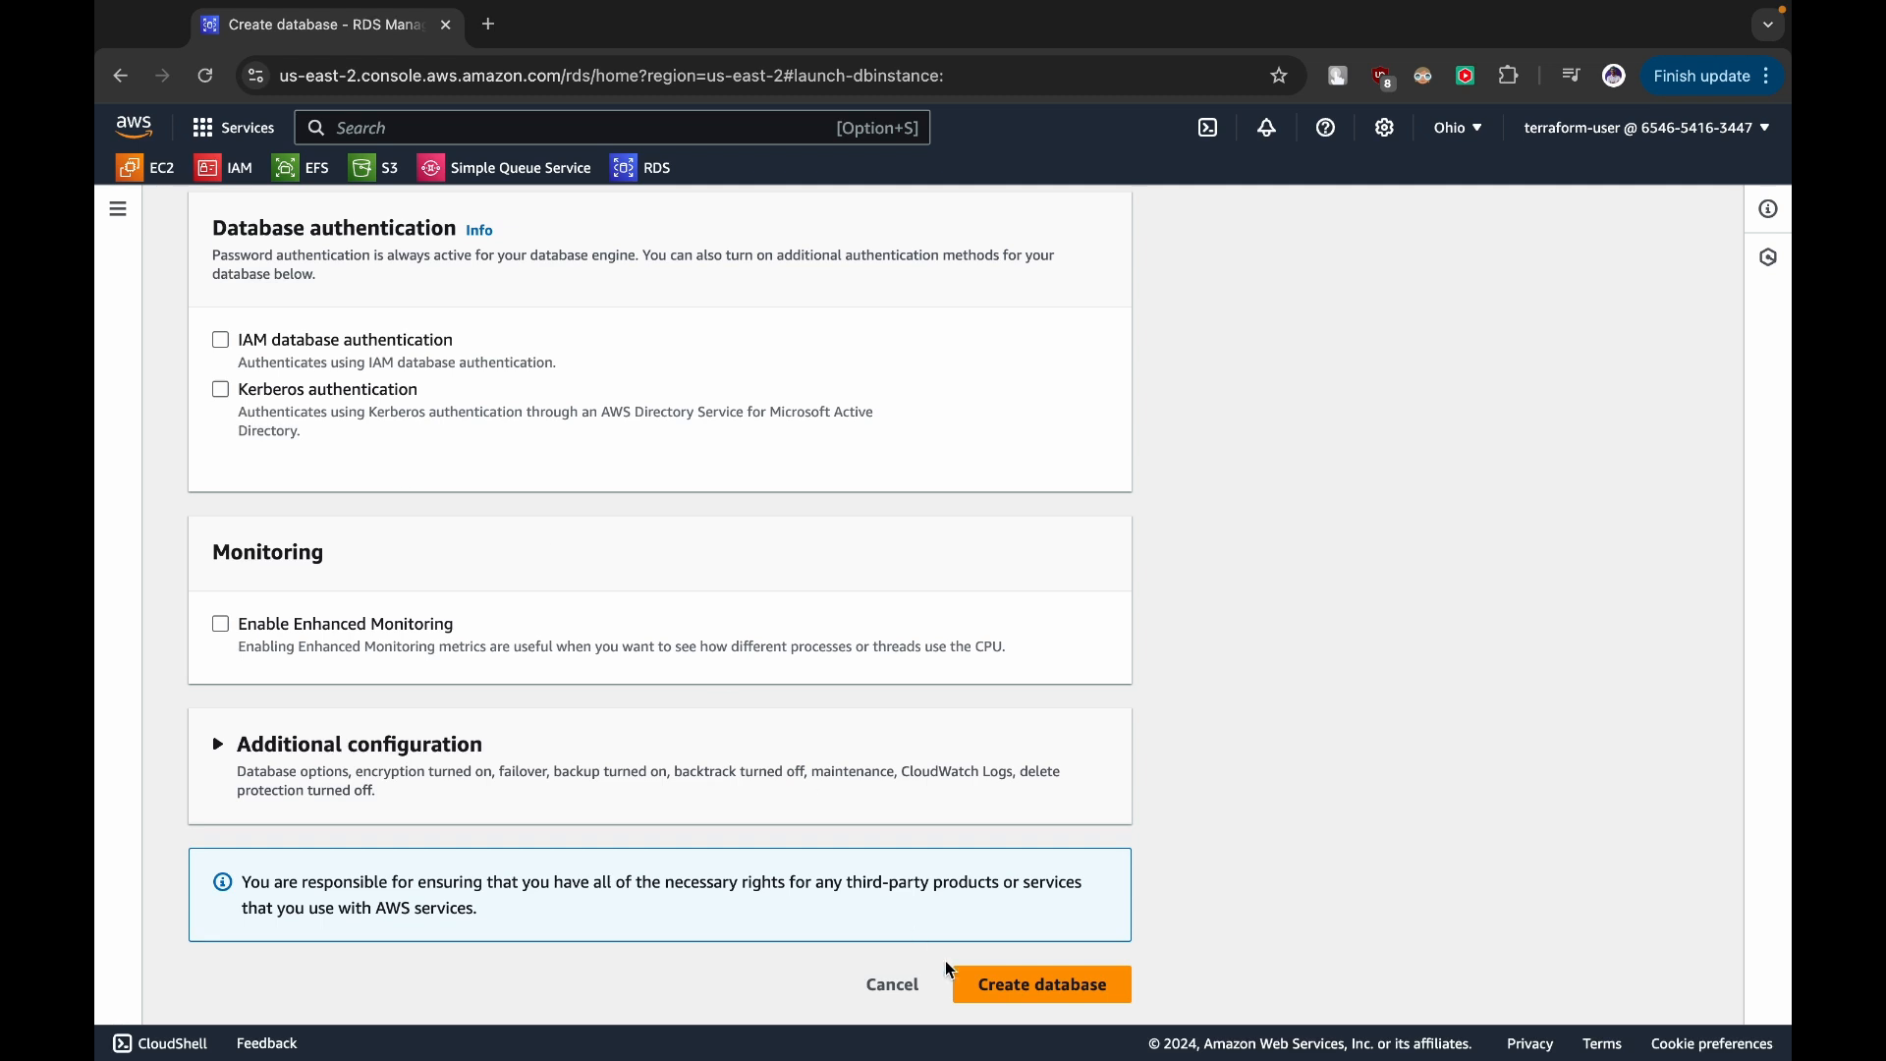
{"action": "left_click", "coordinate": [1047, 1002]}
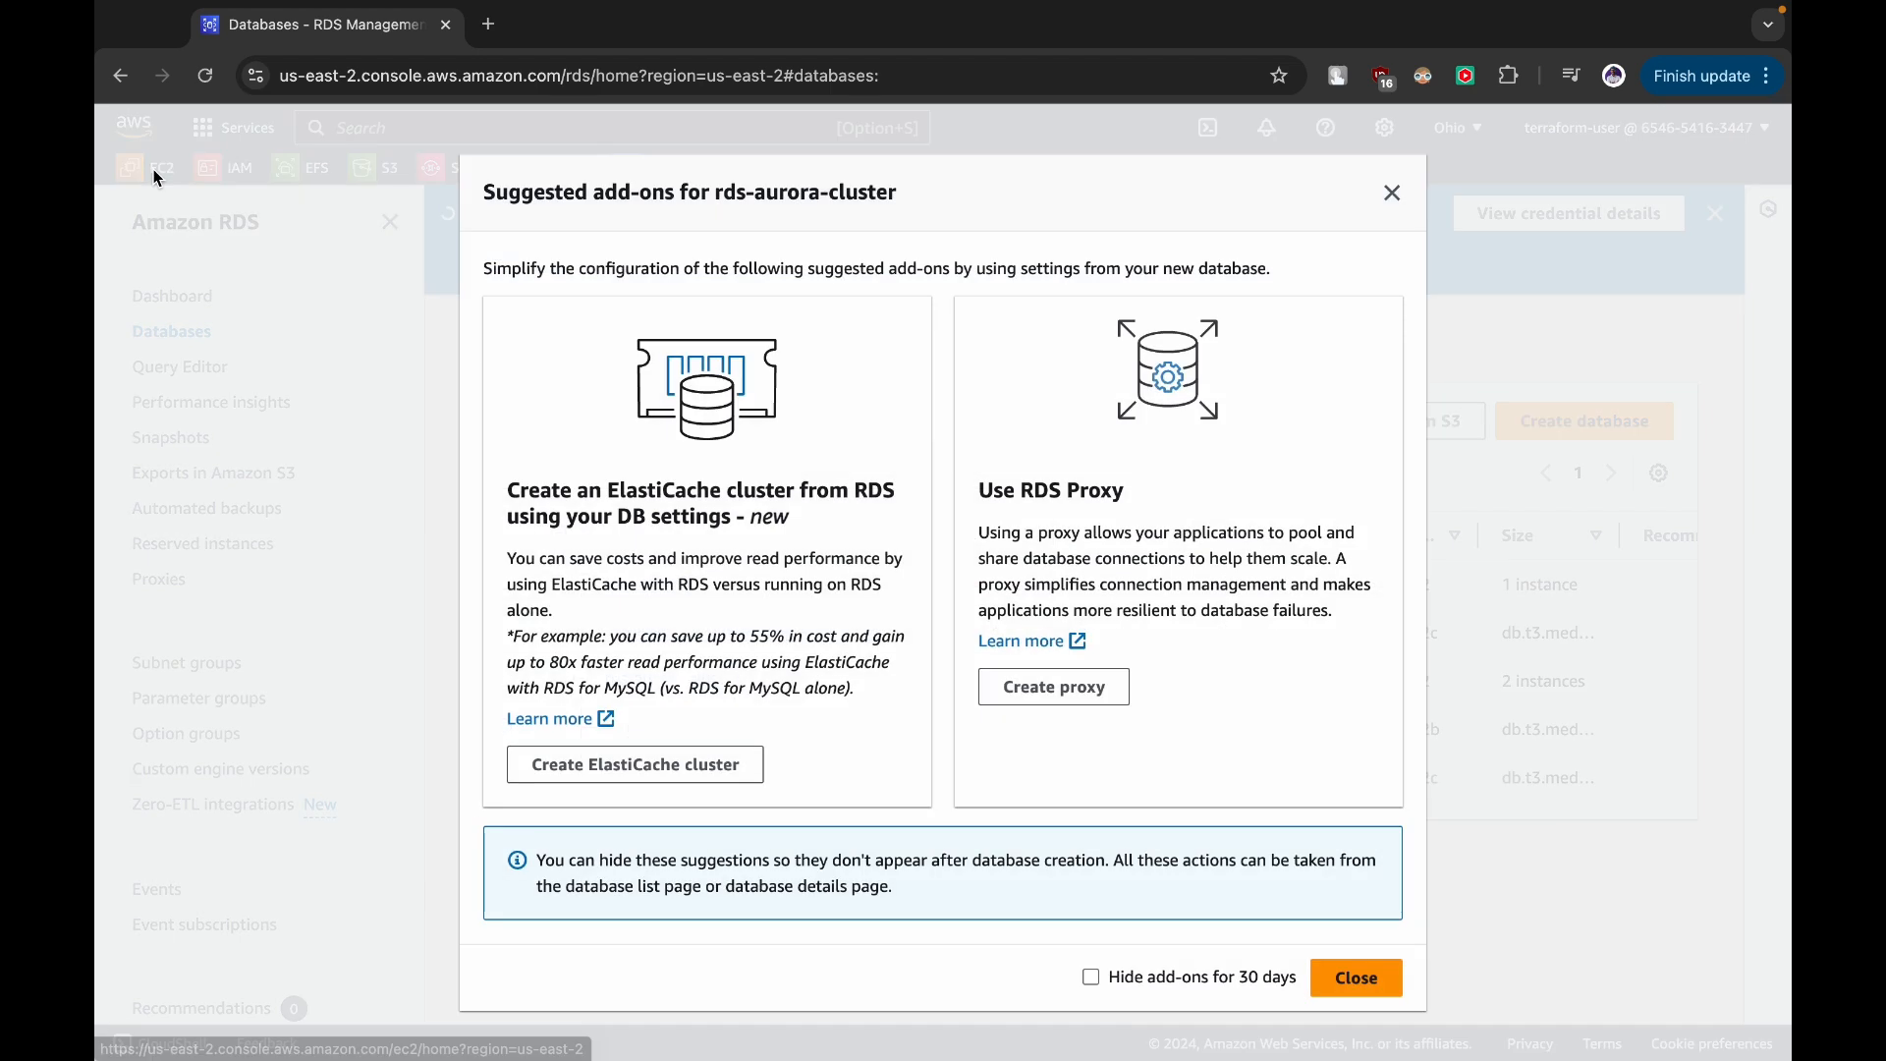
{"action": "left_click", "coordinate": [1405, 191]}
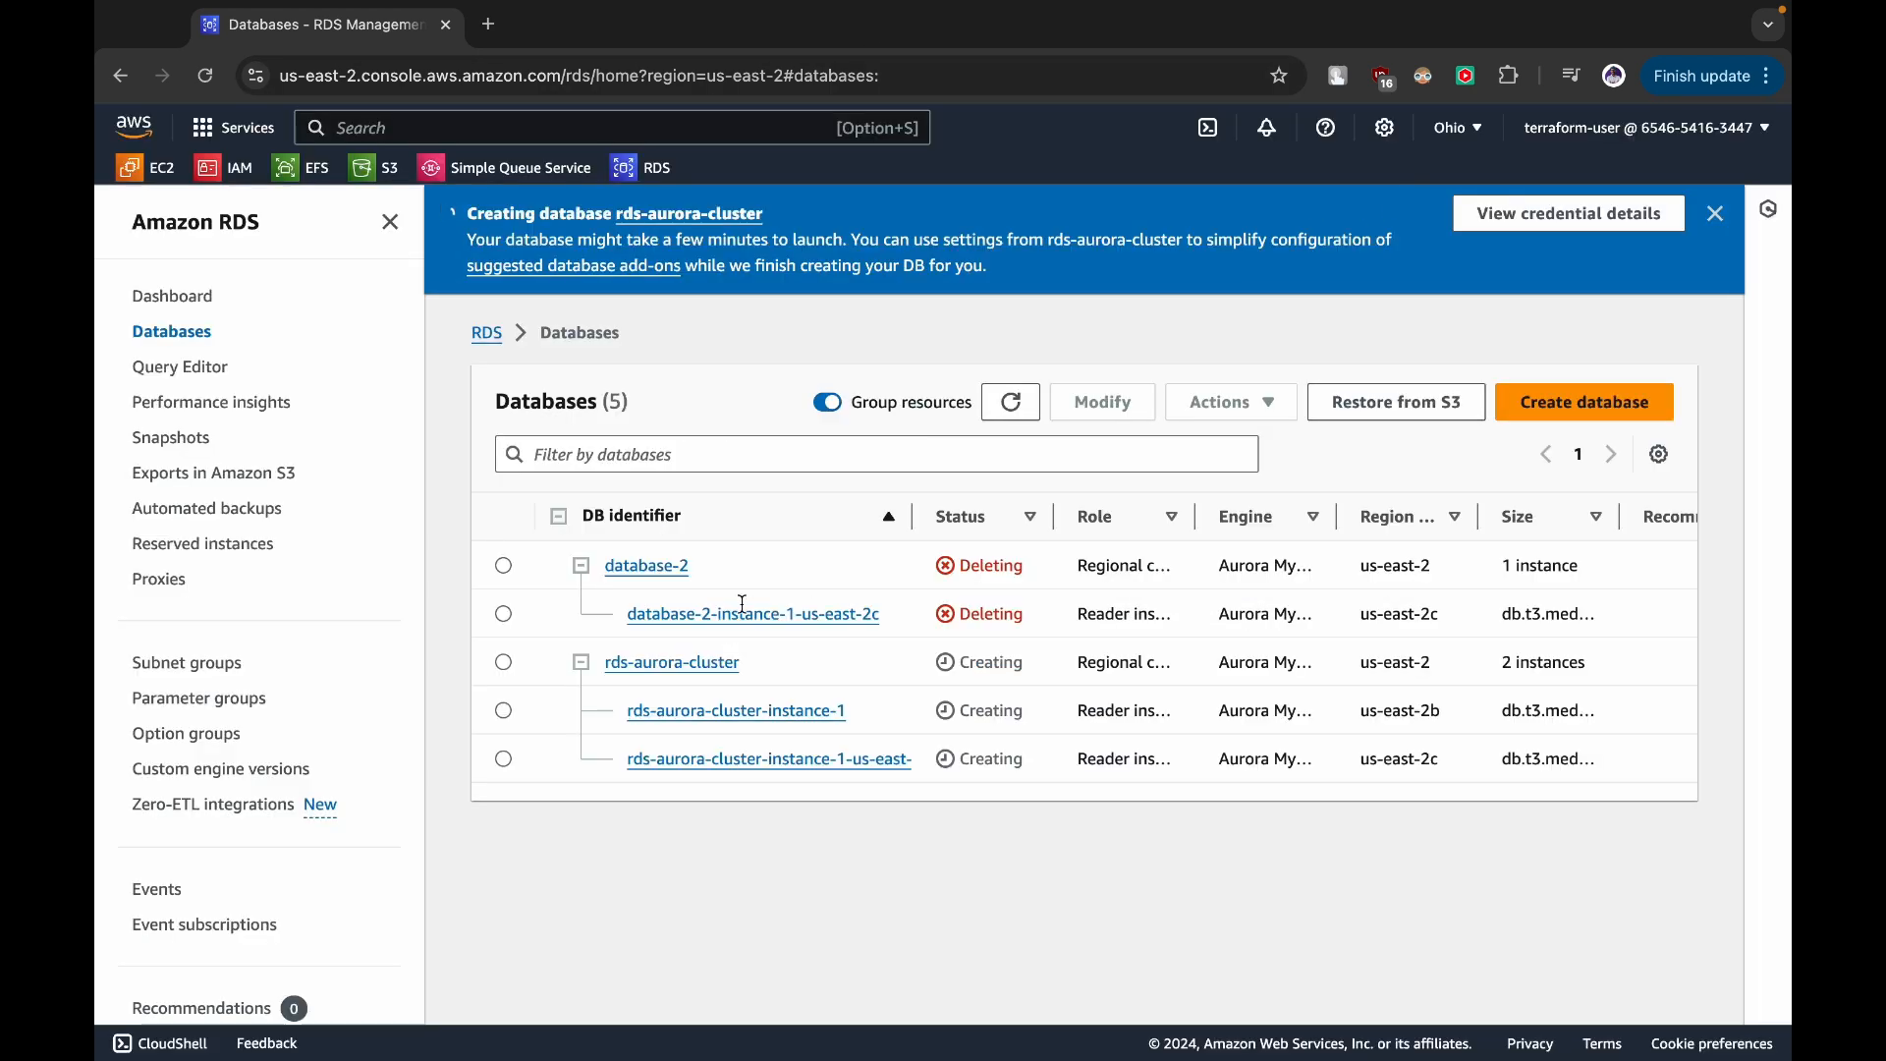
- Examine the status, role, region and size of the databases and select rds-aurora-cluster
{"action": "scroll", "coordinate": [1216, 558], "scroll_direction": "right", "scroll_amount": 2}
{"action": "scroll", "coordinate": [1216, 558], "scroll_direction": "right", "scroll_amount": 2}
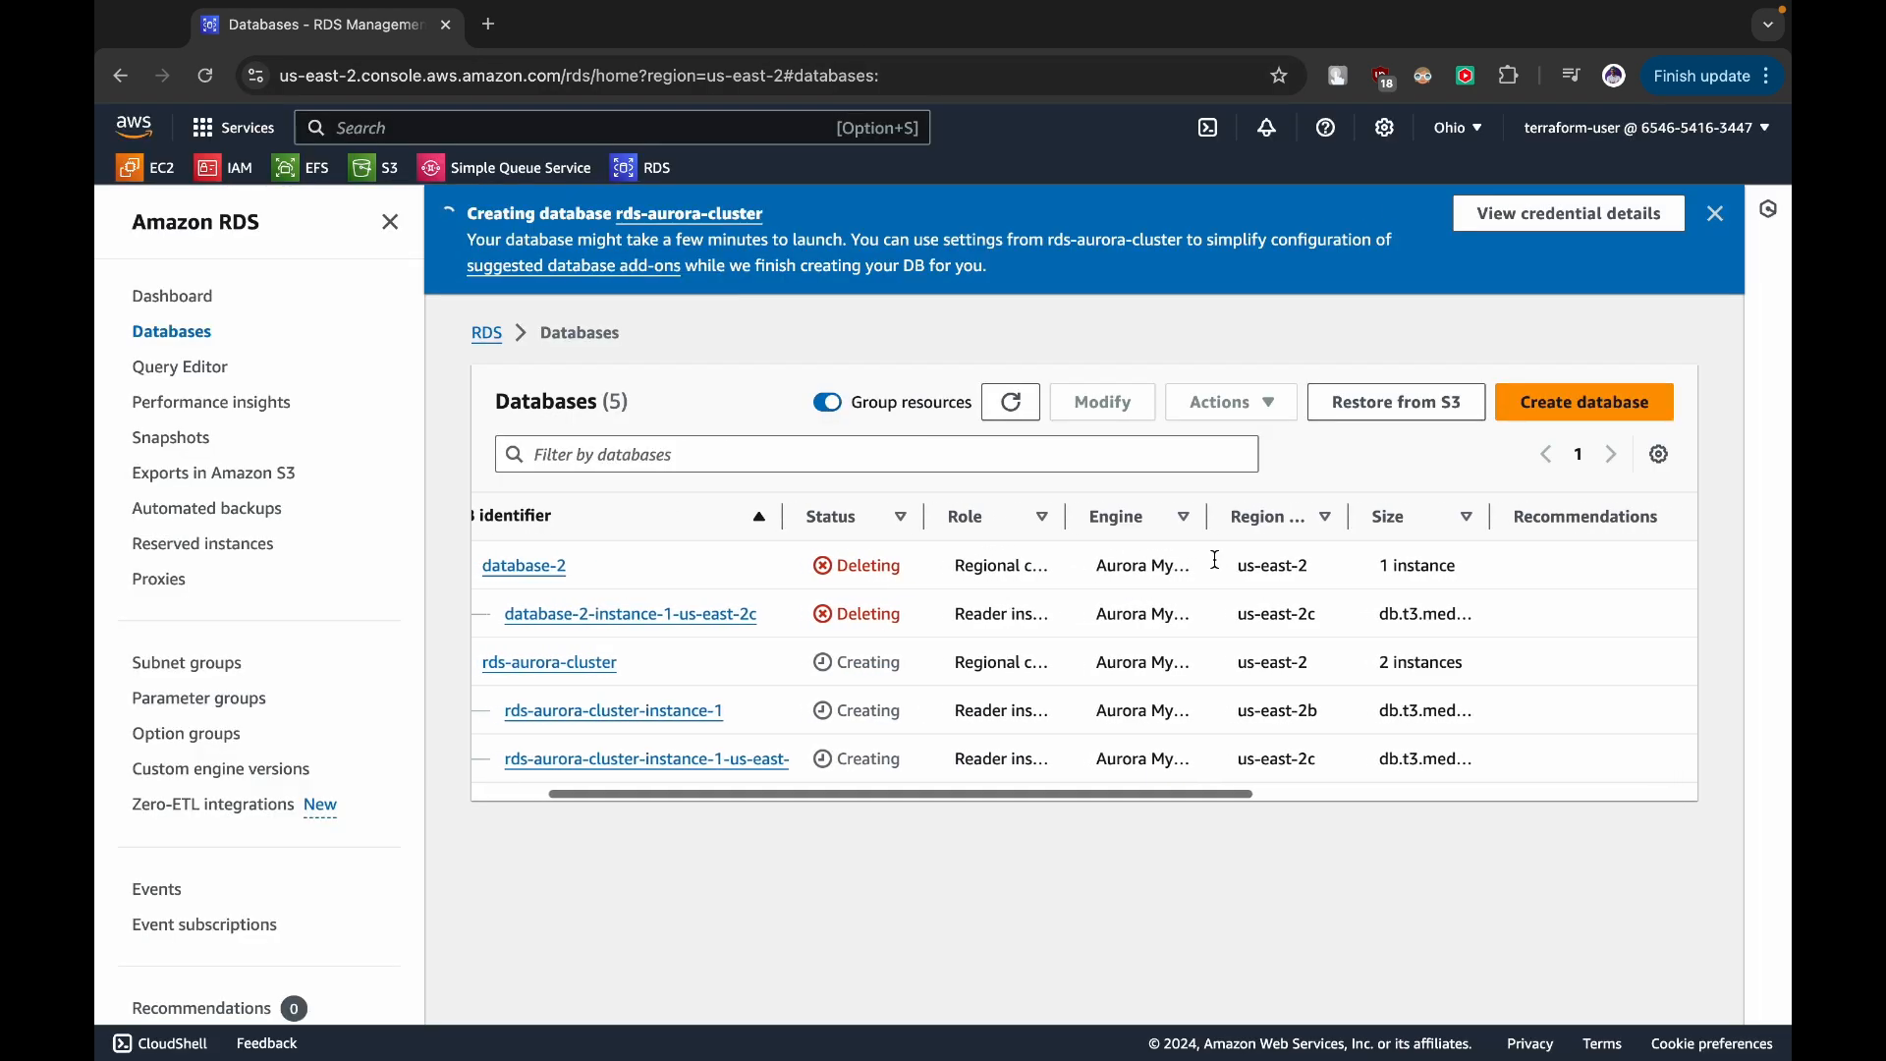
{"action": "scroll", "coordinate": [1216, 560], "scroll_direction": "left", "scroll_amount": 3}
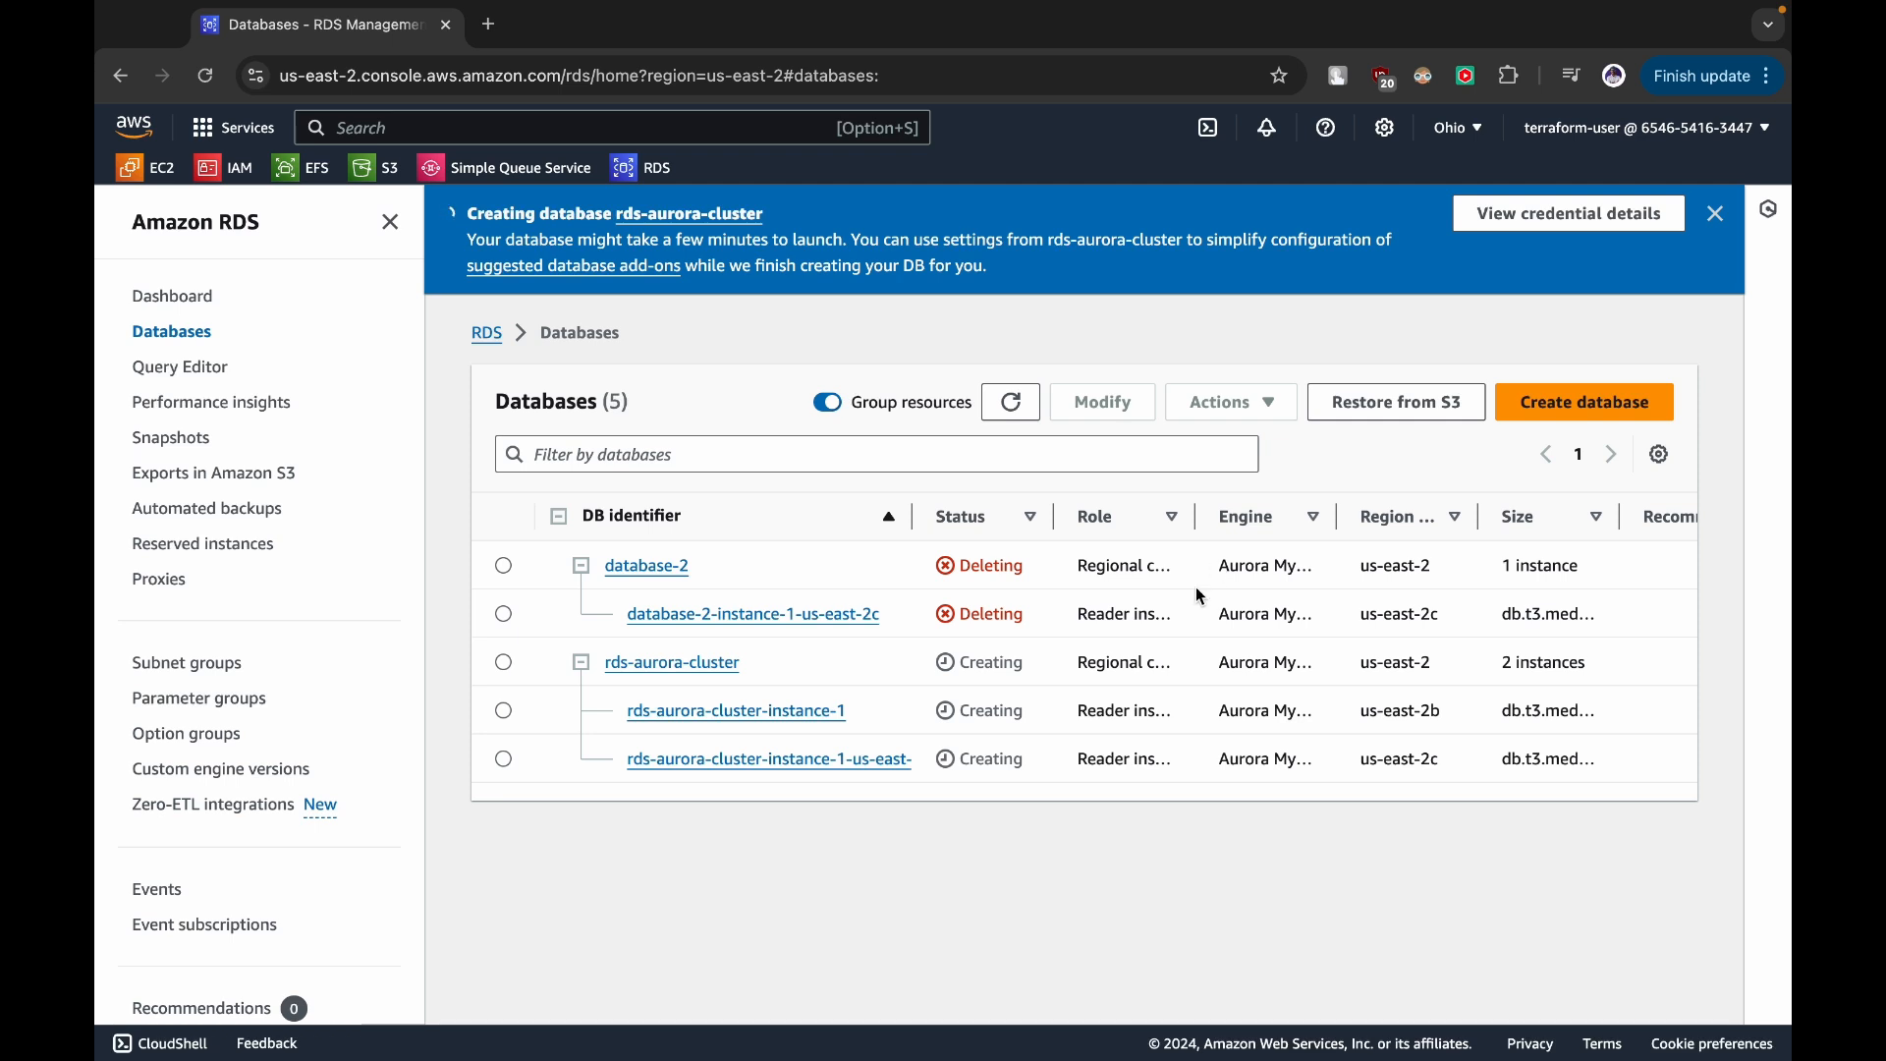
{"action": "left_click", "coordinate": [505, 665]}
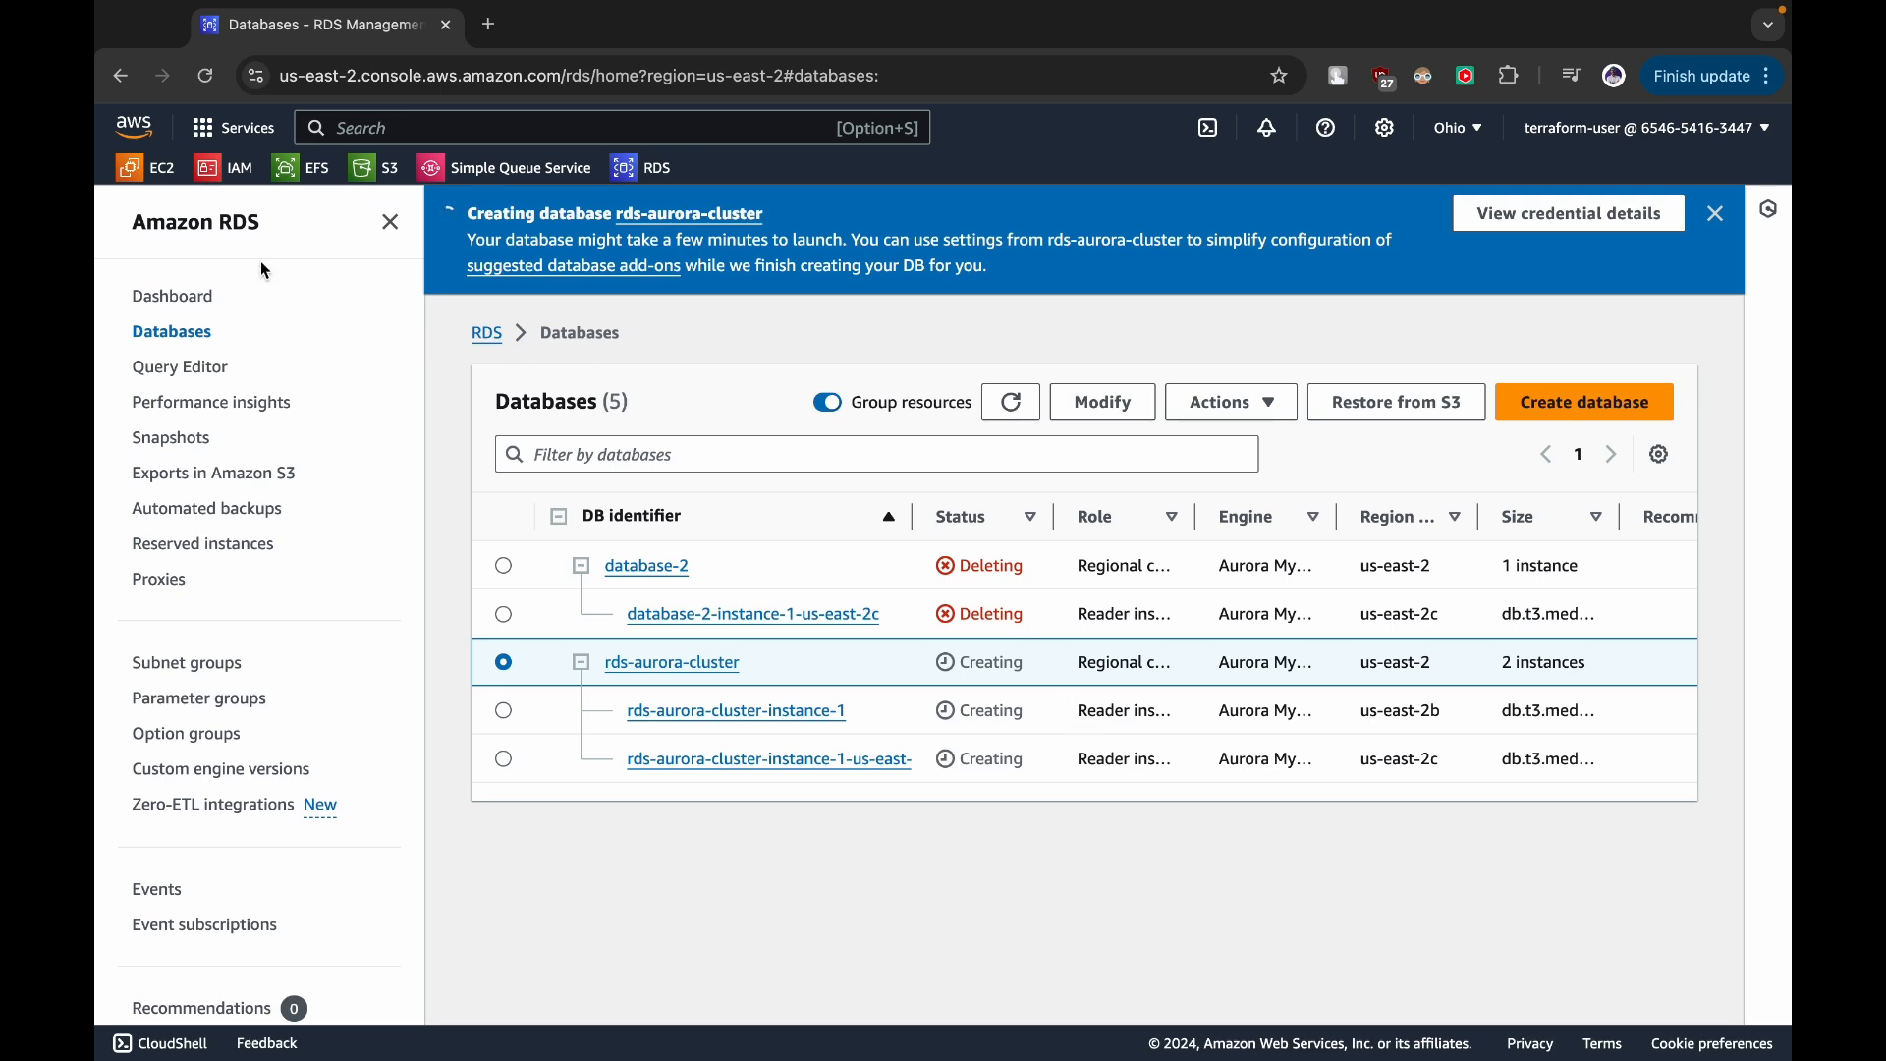
- Open EC2 in a separate browser tab and start launching an instance named aurora-server
{"action": "left_click", "coordinate": [158, 175], "text": "super"}
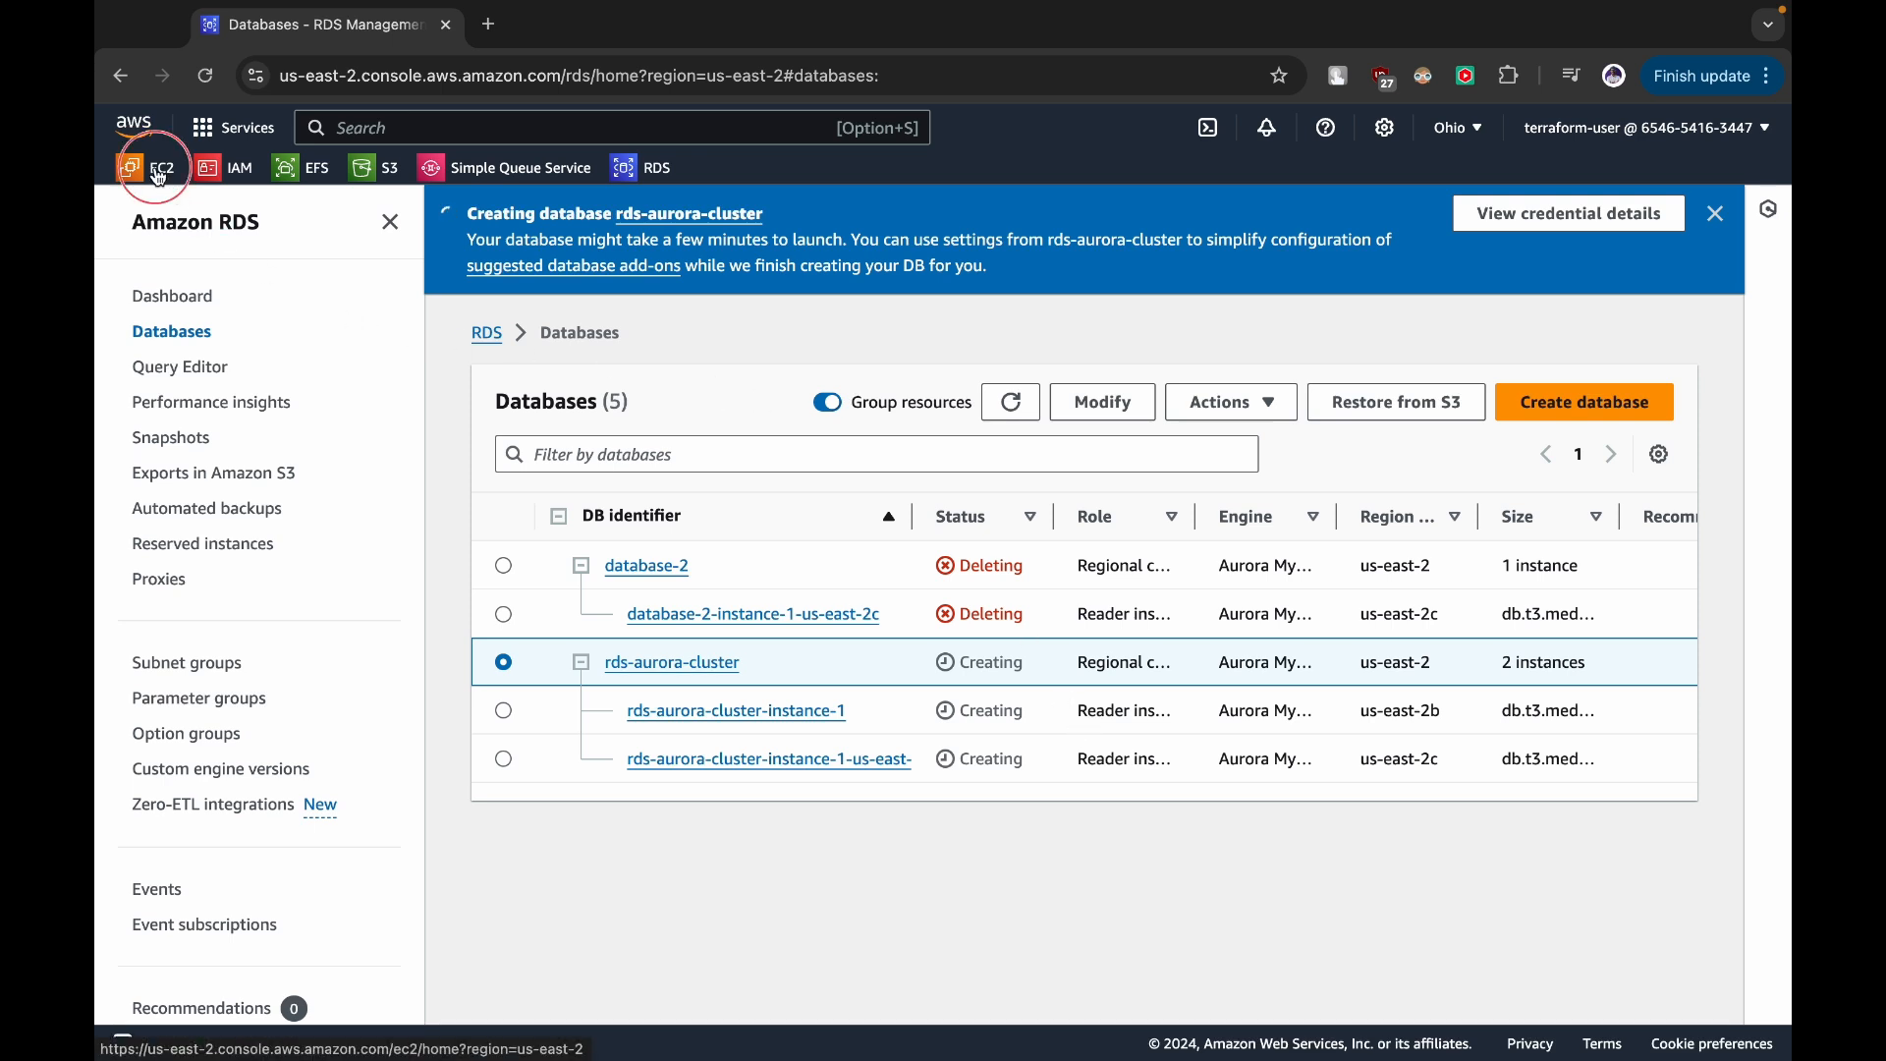
{"action": "left_click", "coordinate": [580, 30]}
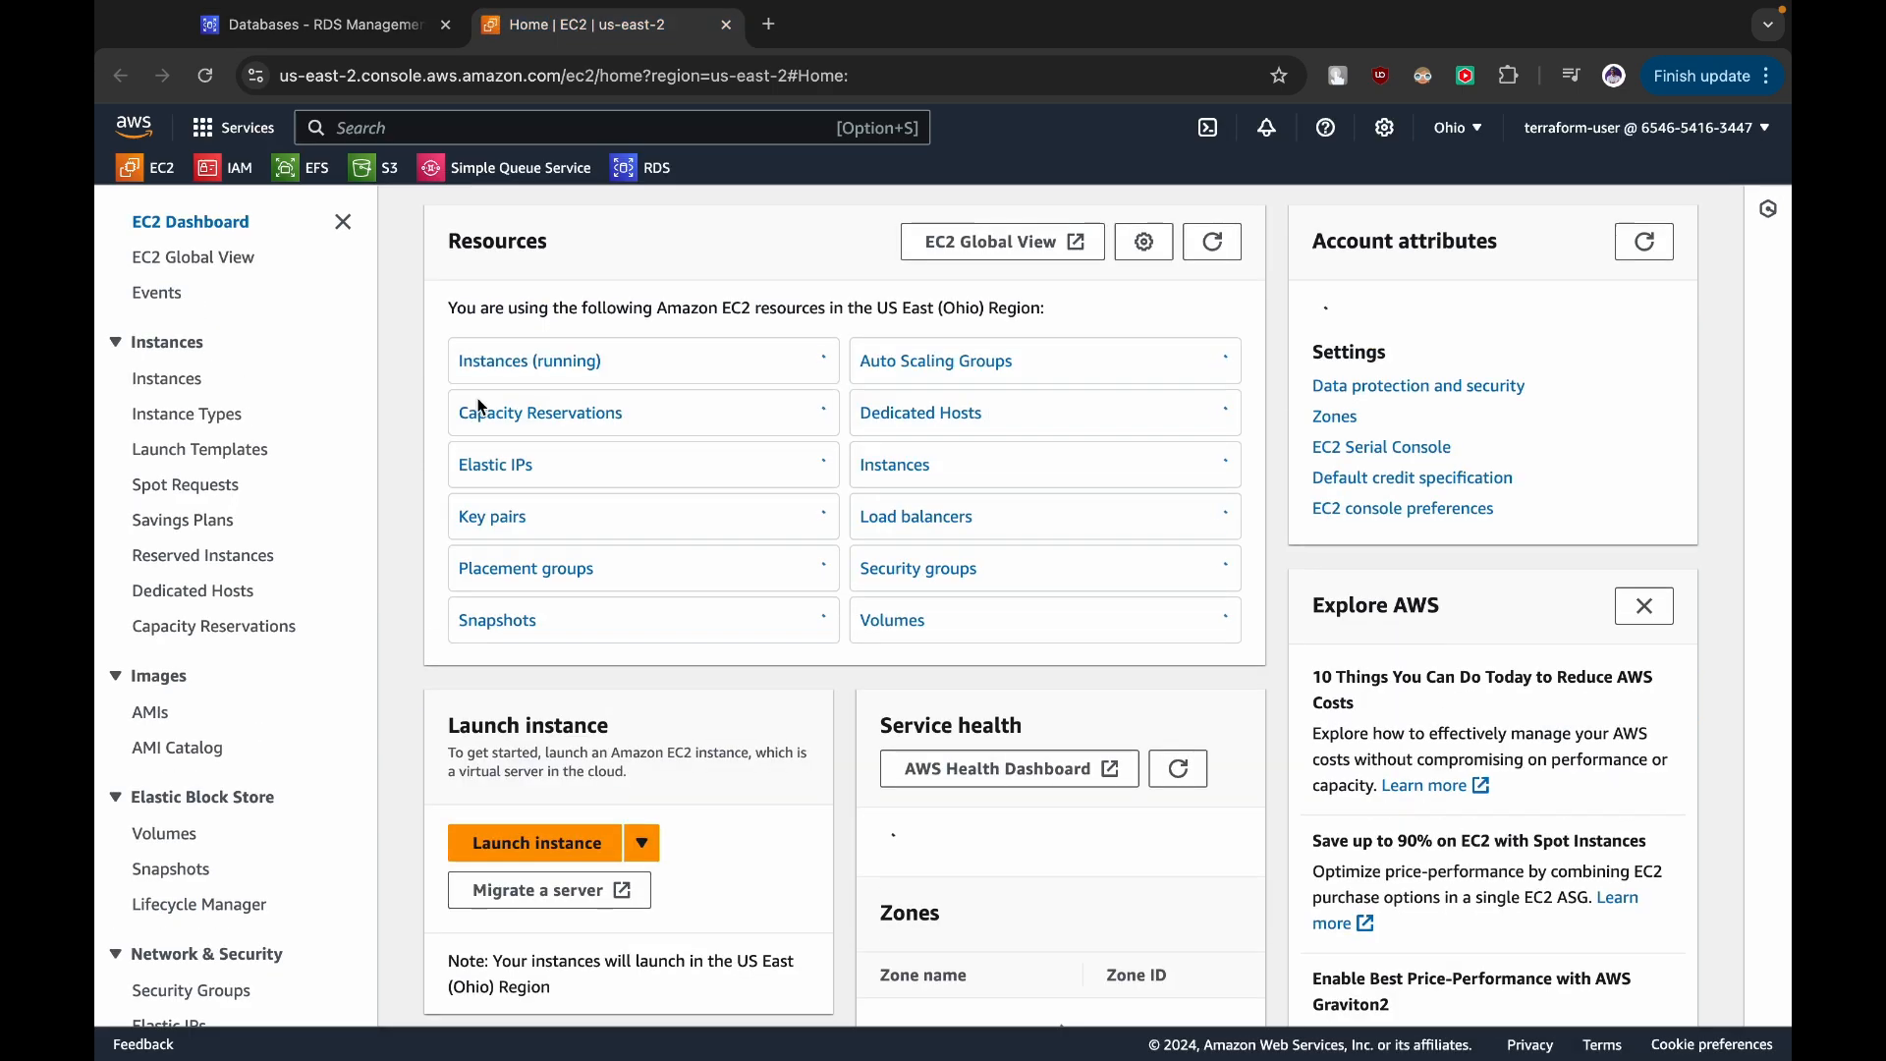
{"action": "left_click", "coordinate": [526, 835]}
{"action": "left_click", "coordinate": [633, 537]}
{"action": "type", "text": "aura"}
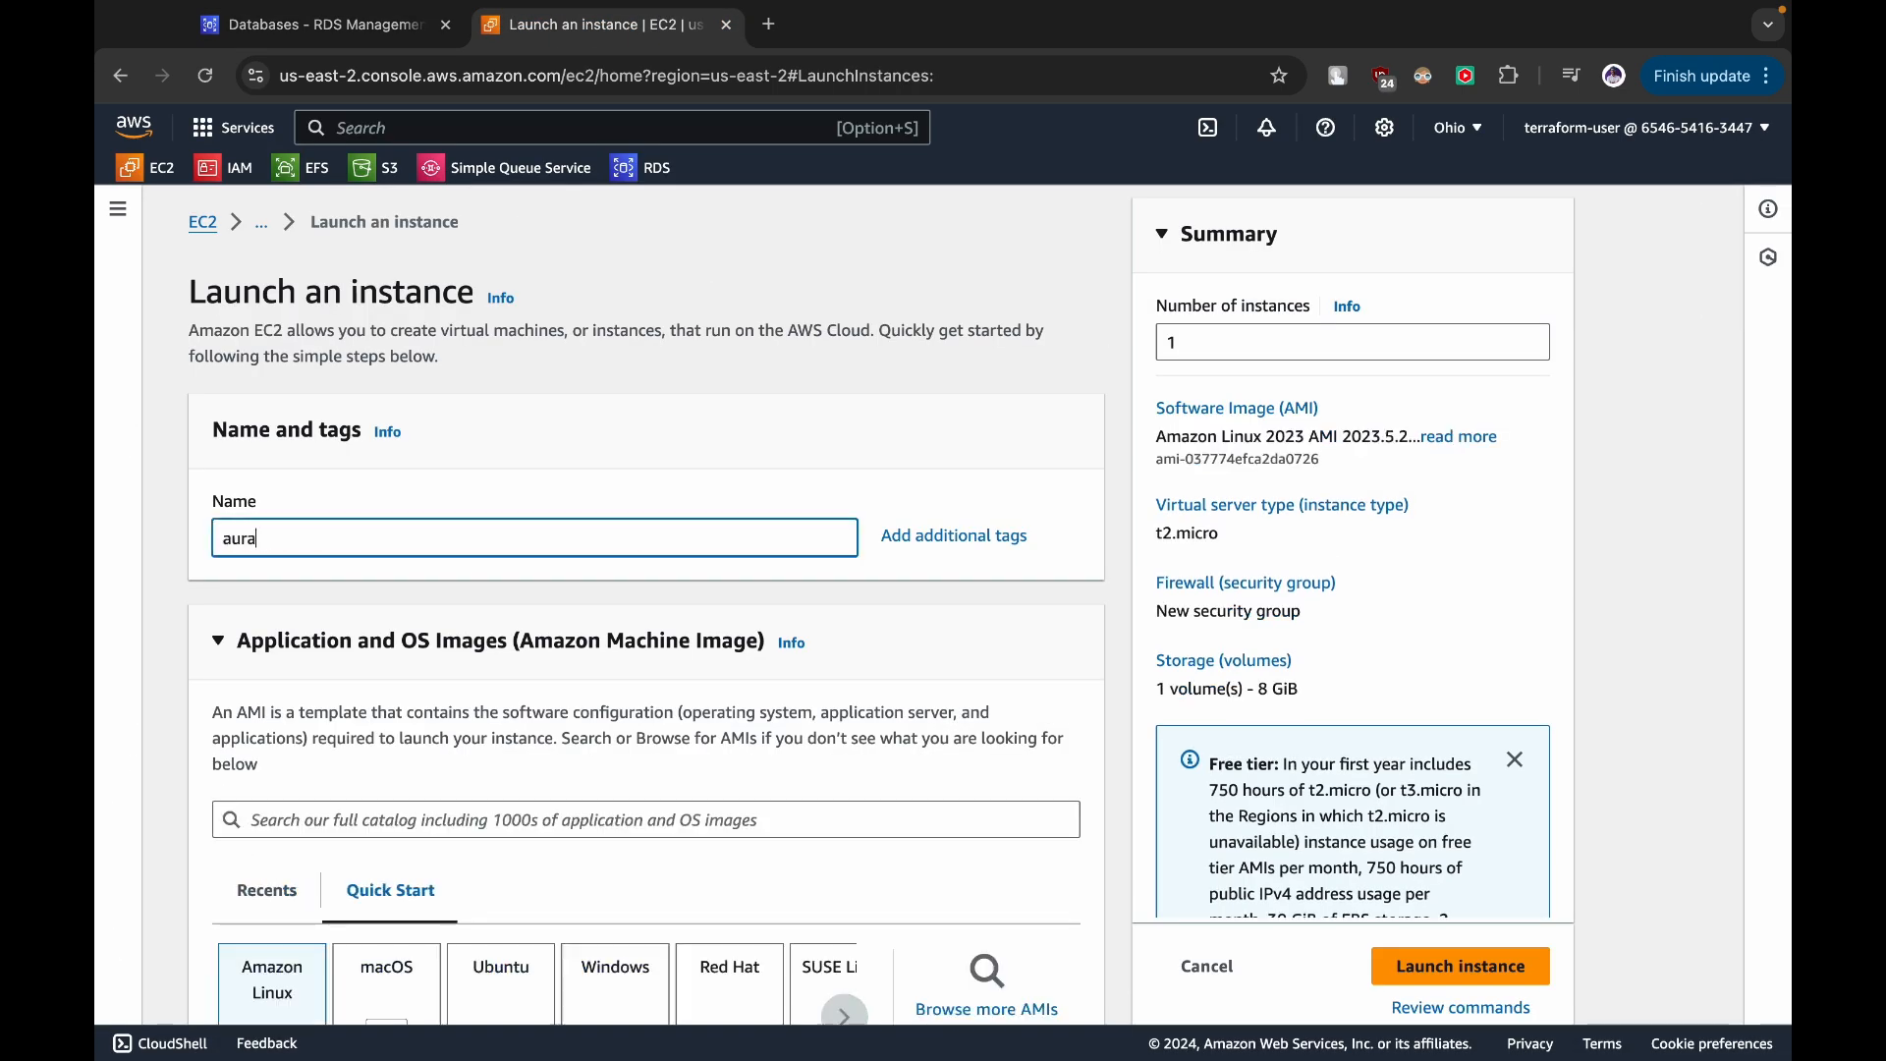
{"action": "key", "text": "BackSpace"}
{"action": "type", "text": "ora-server"}
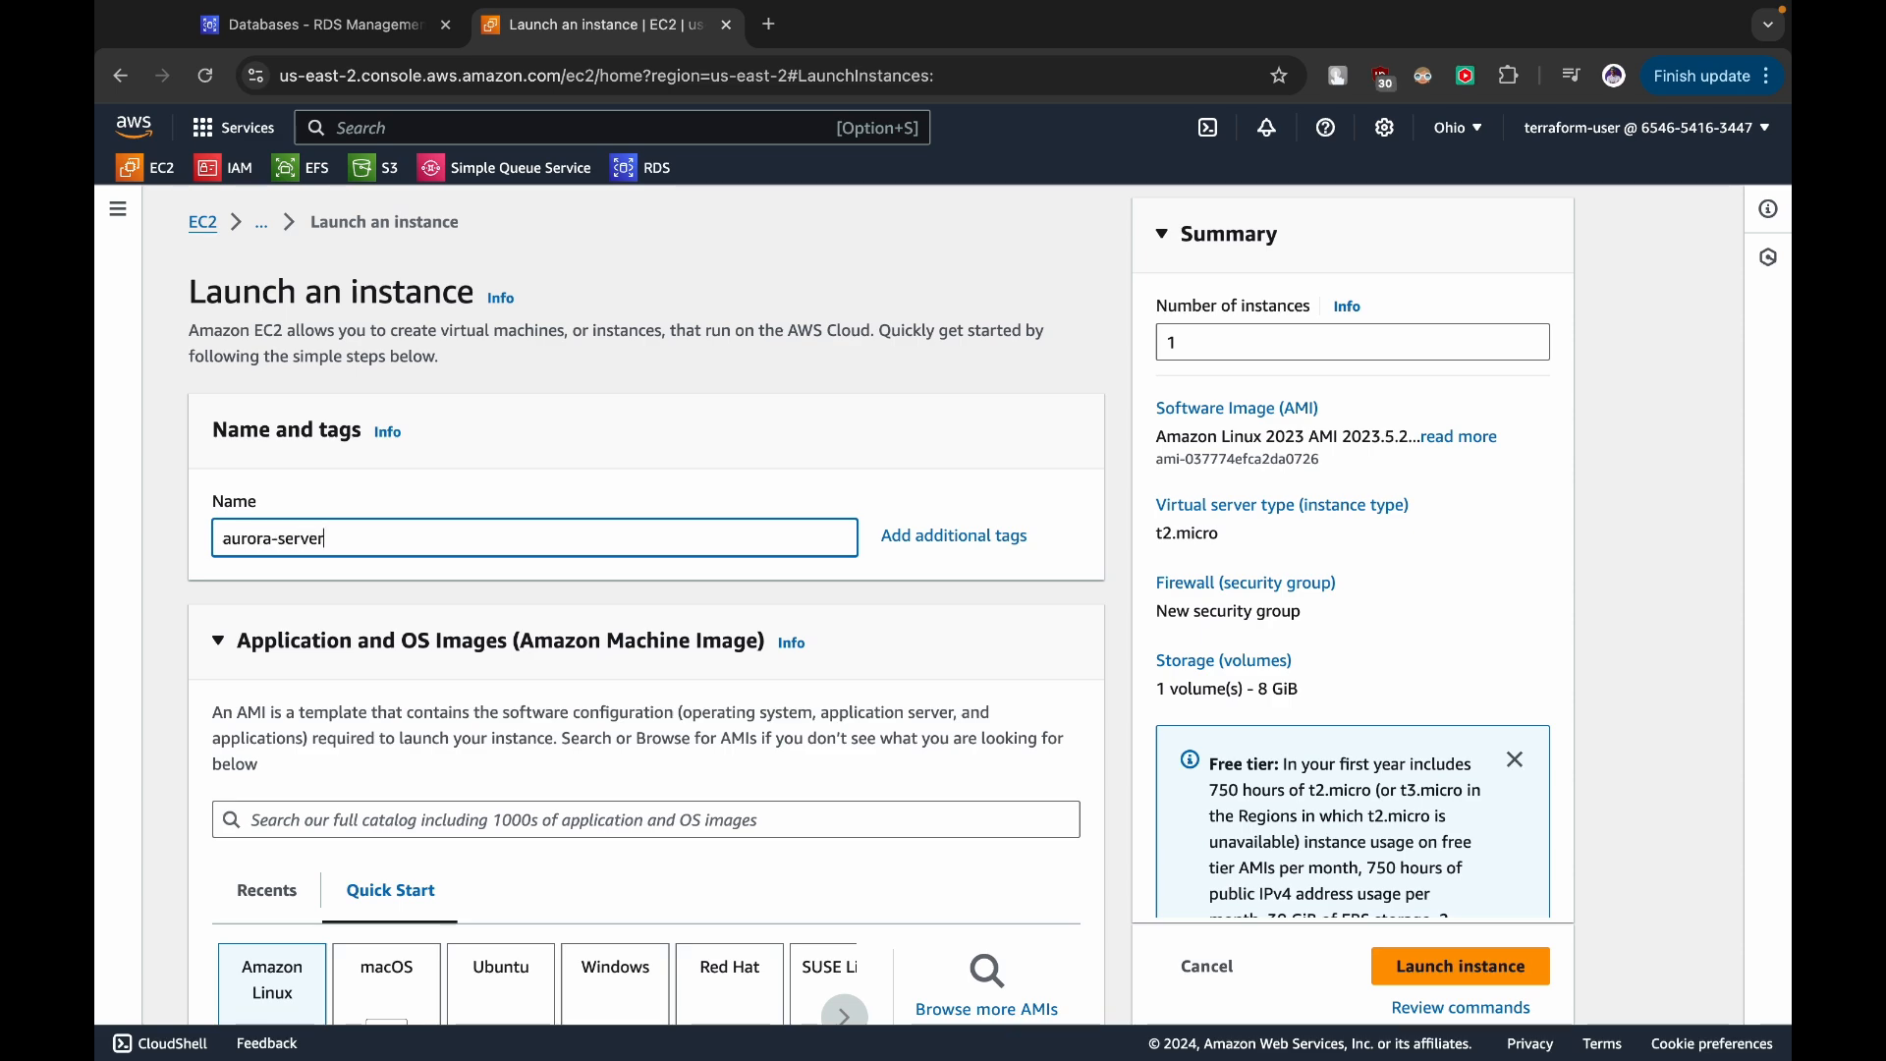
- Choose the Ubuntu Server 24.04 LTS image for the instance and proceed without a key pair
{"action": "scroll", "coordinate": [539, 722], "scroll_direction": "down", "scroll_amount": 4}
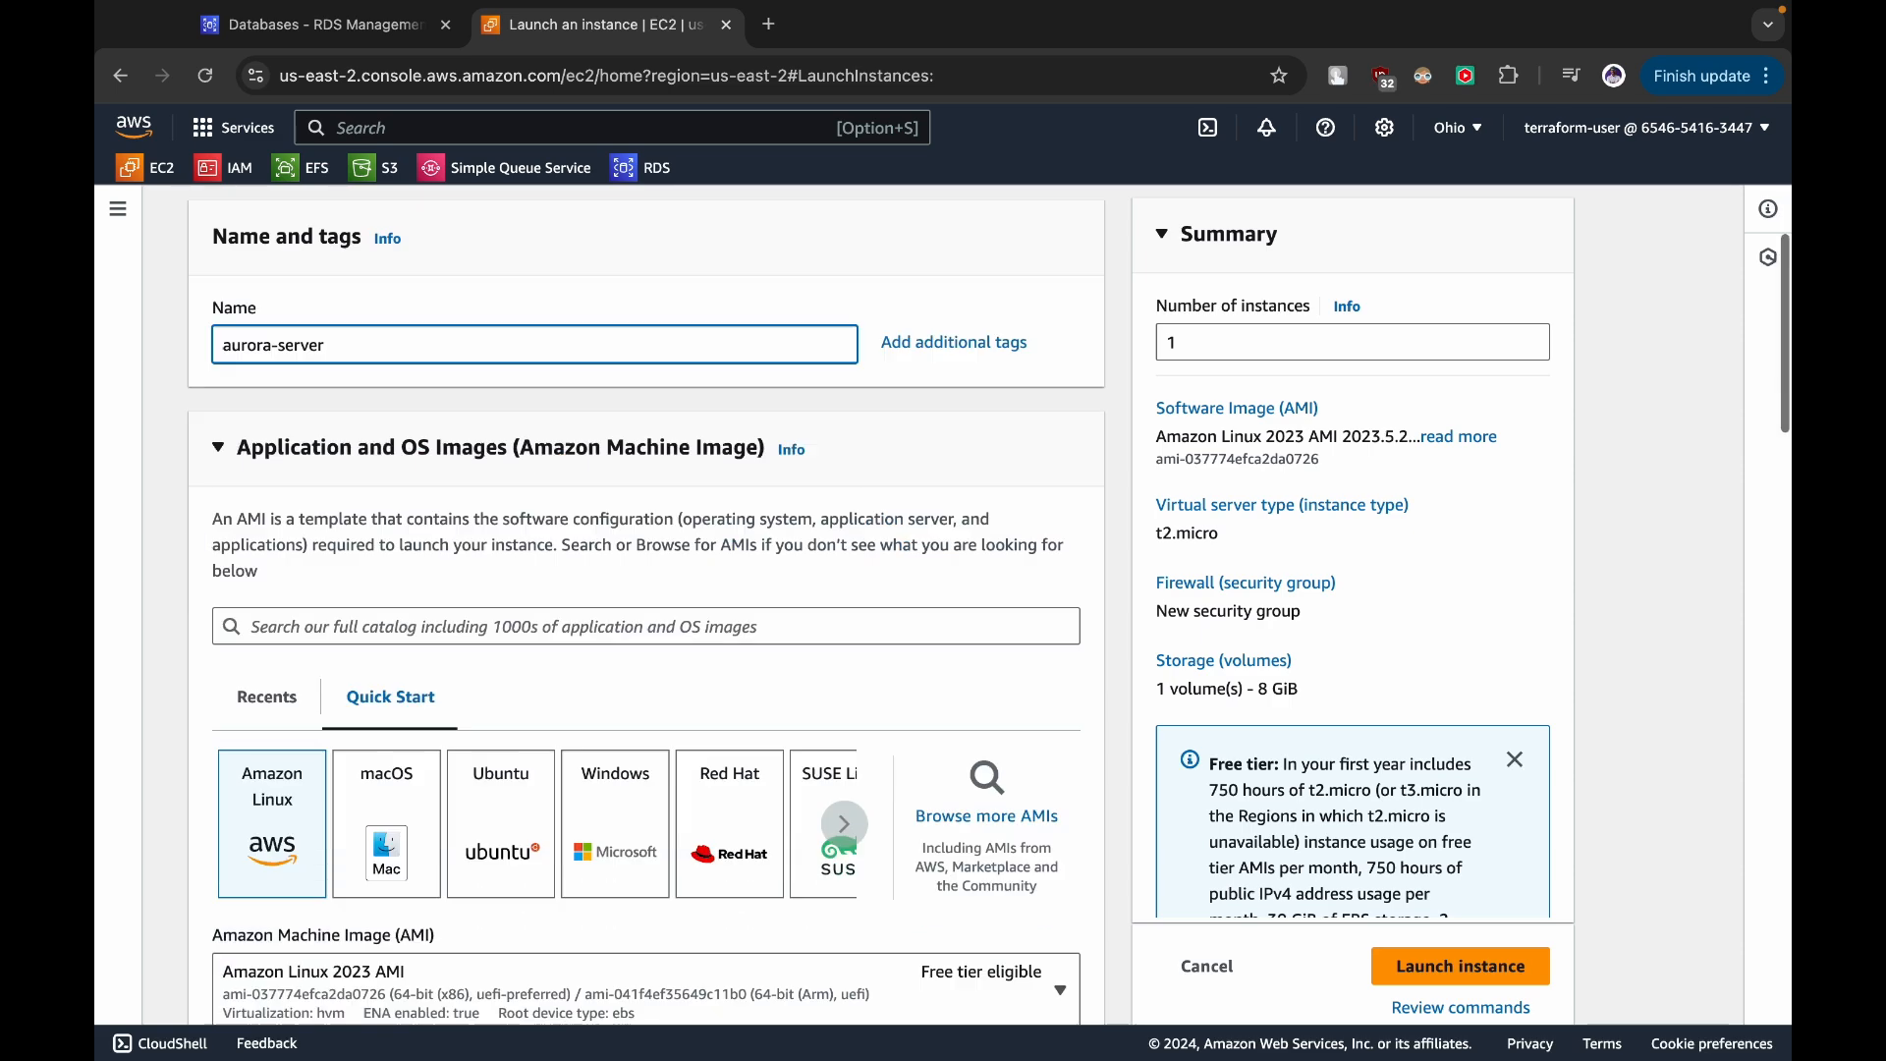
{"action": "left_click", "coordinate": [539, 722]}
{"action": "scroll", "coordinate": [538, 722], "scroll_direction": "down", "scroll_amount": 10}
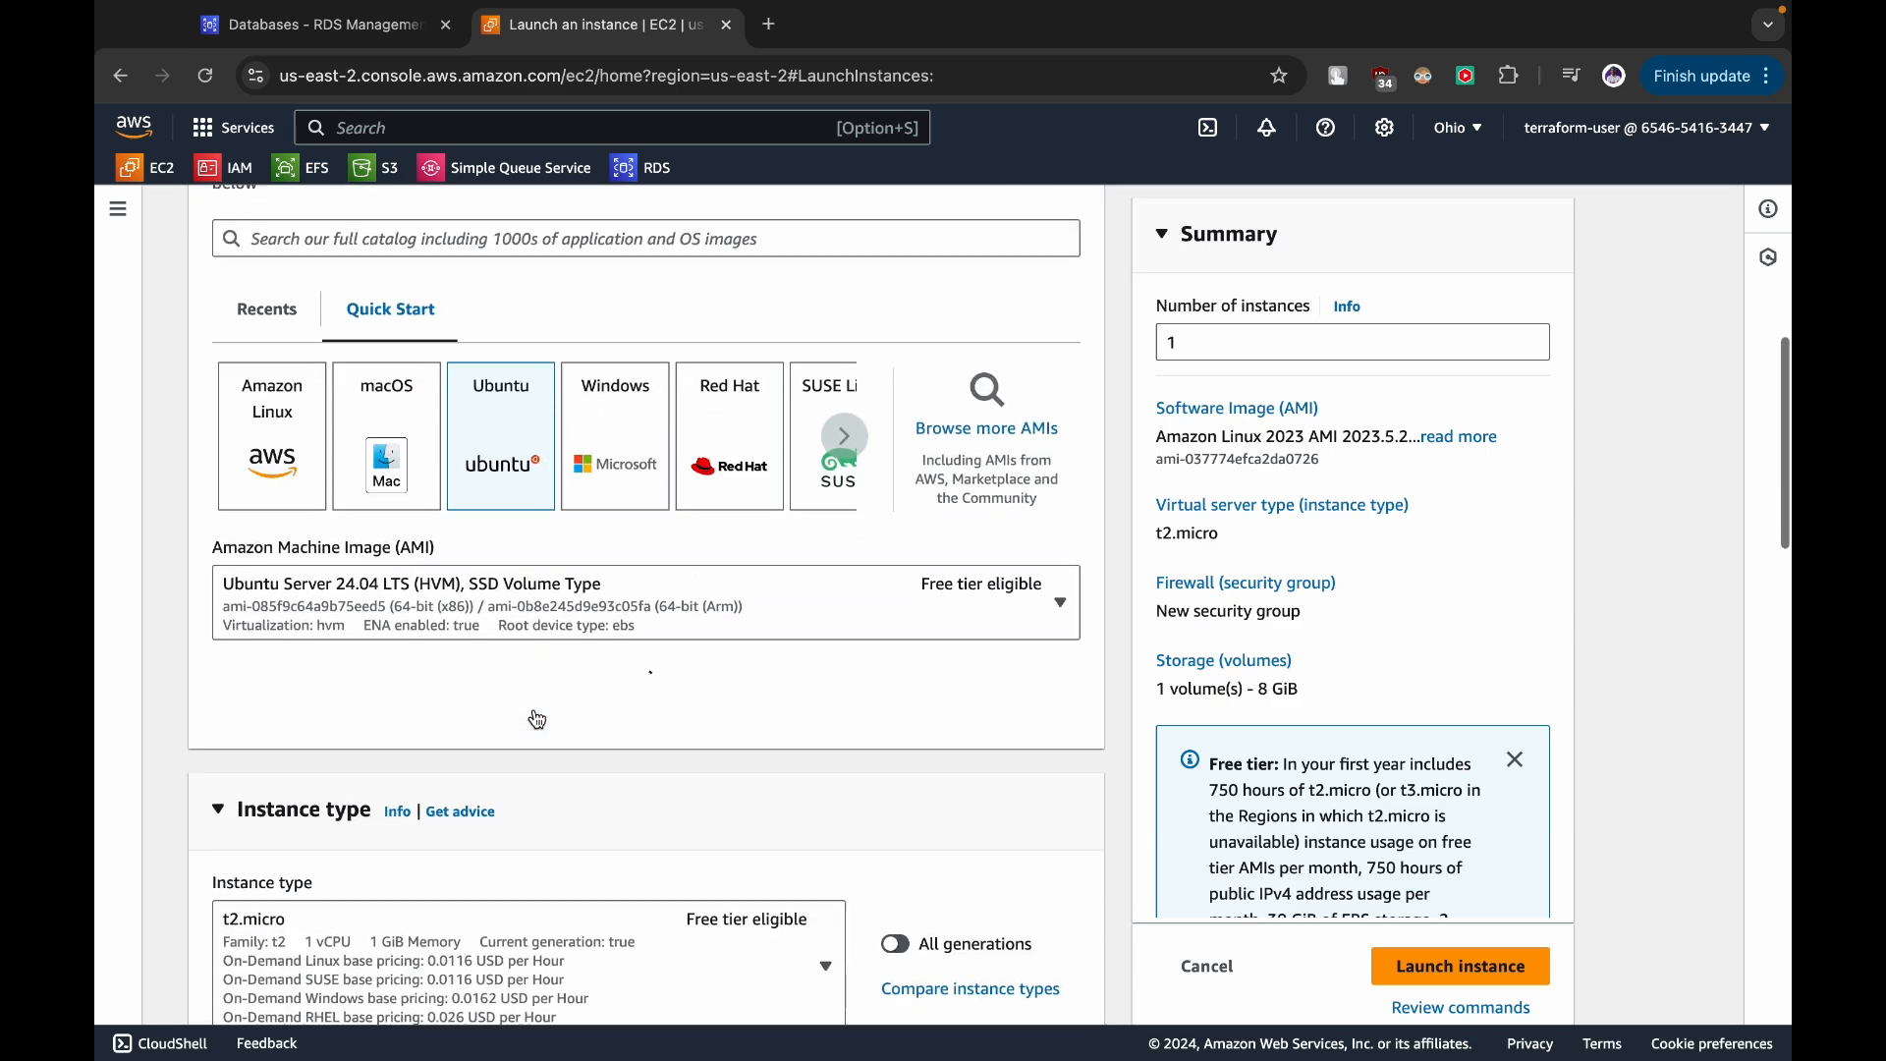
{"action": "left_click", "coordinate": [381, 836]}
{"action": "left_click", "coordinate": [393, 913]}
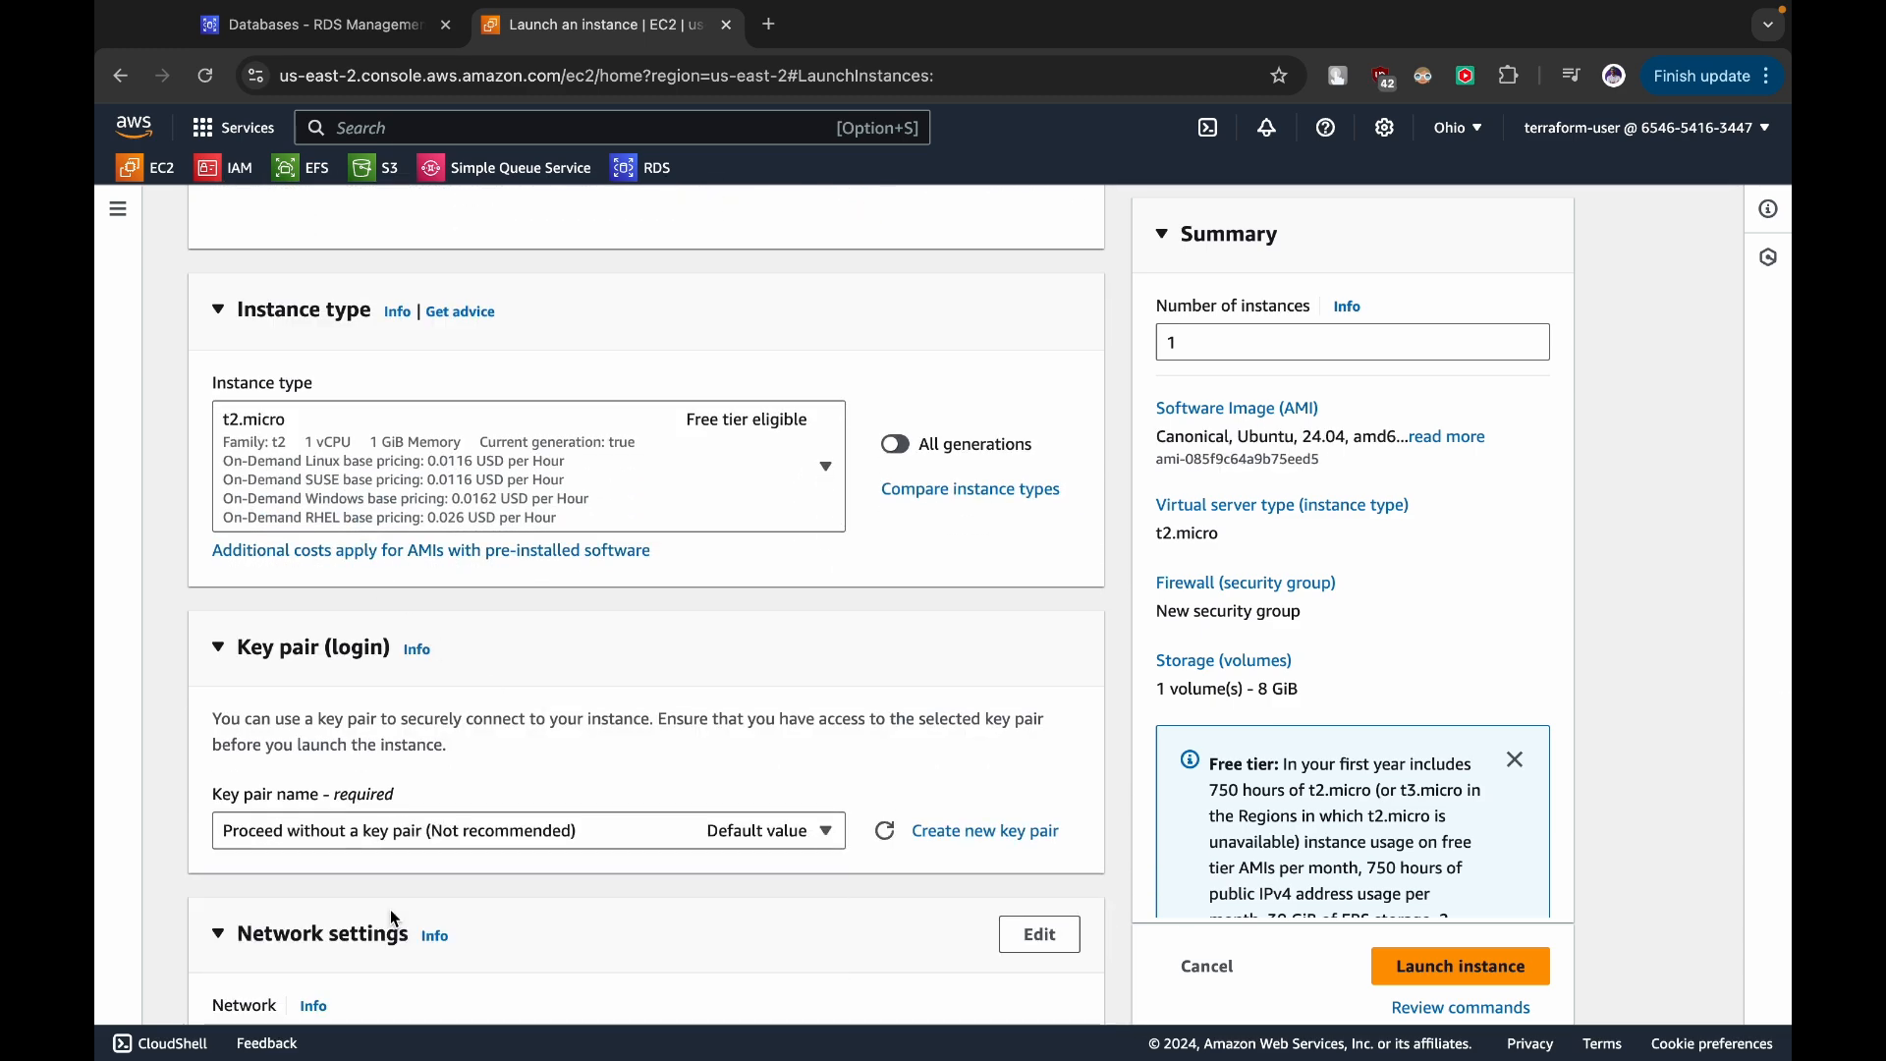
- Allow HTTPS and HTTP traffic from the internet in the network settings and launch the instance
{"action": "scroll", "coordinate": [393, 919], "scroll_direction": "down", "scroll_amount": 3}
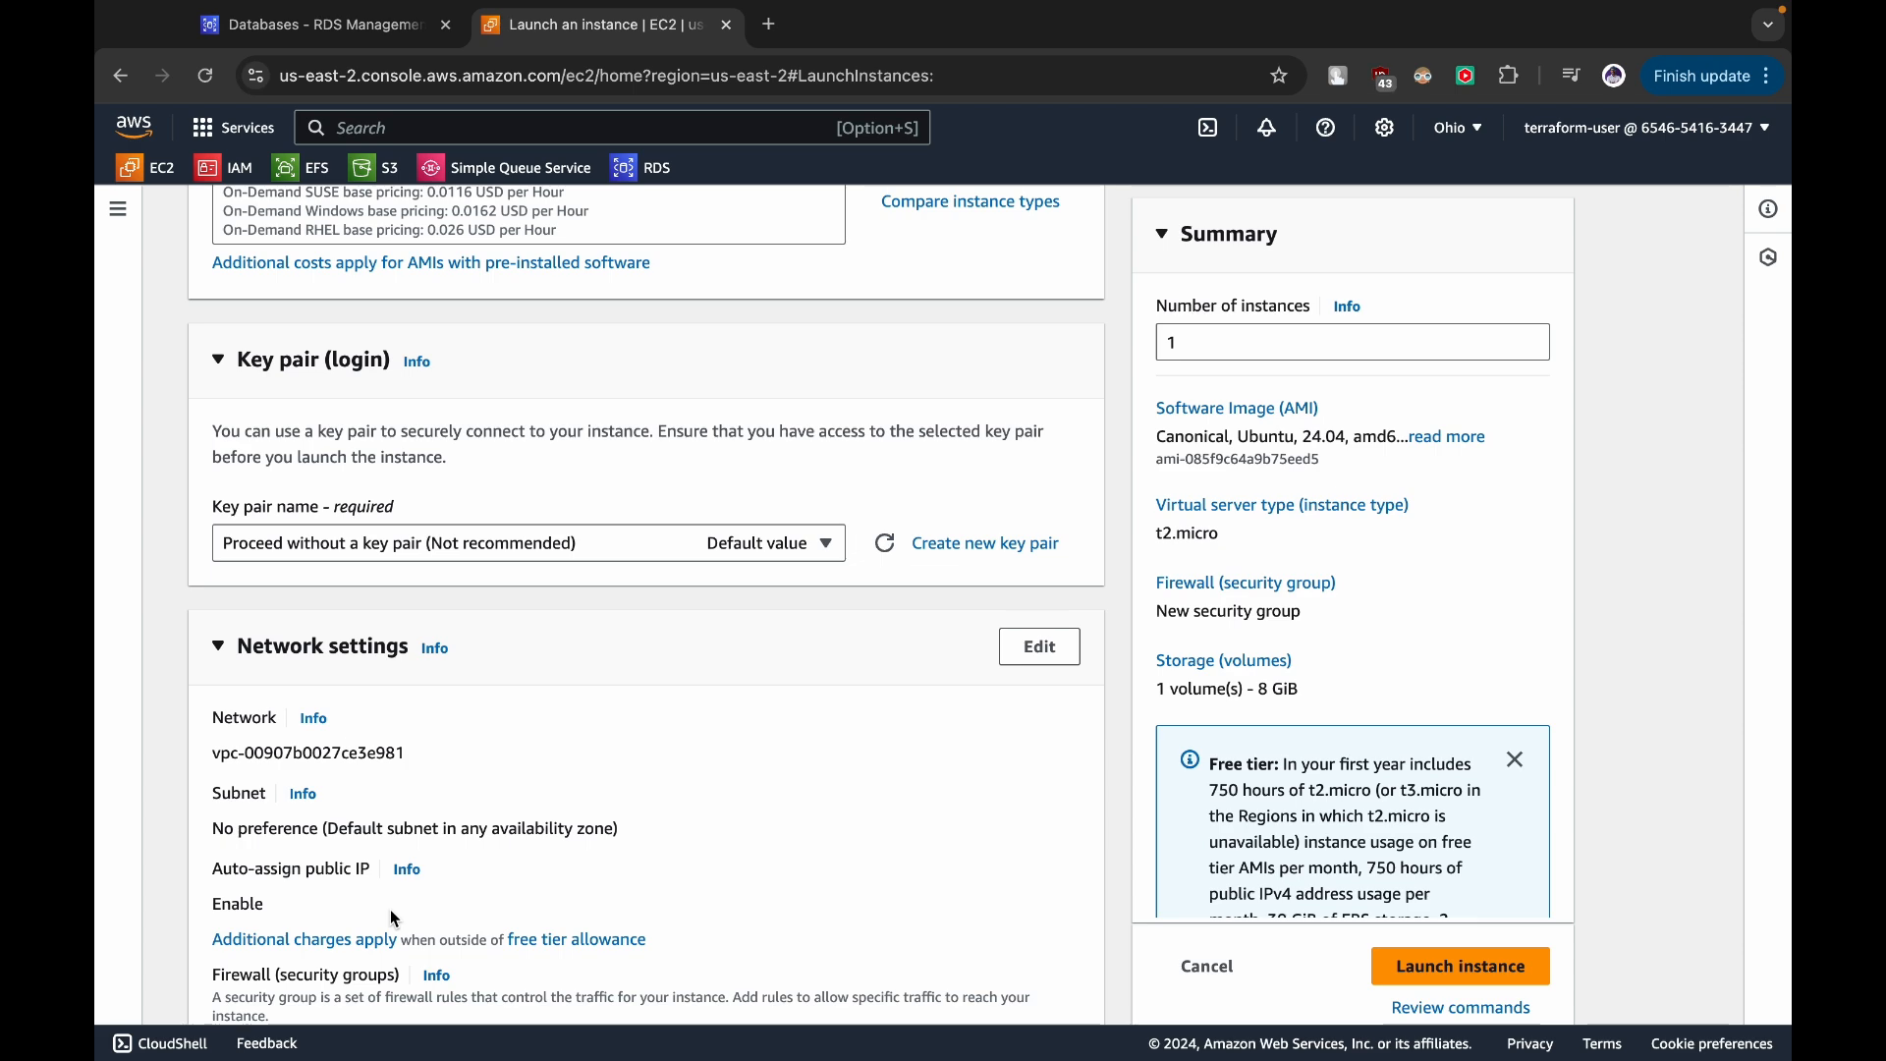
{"action": "scroll", "coordinate": [391, 909], "scroll_direction": "down", "scroll_amount": 5}
{"action": "left_click", "coordinate": [222, 776]}
{"action": "left_click", "coordinate": [239, 840]}
{"action": "scroll", "coordinate": [344, 826], "scroll_direction": "down", "scroll_amount": 7}
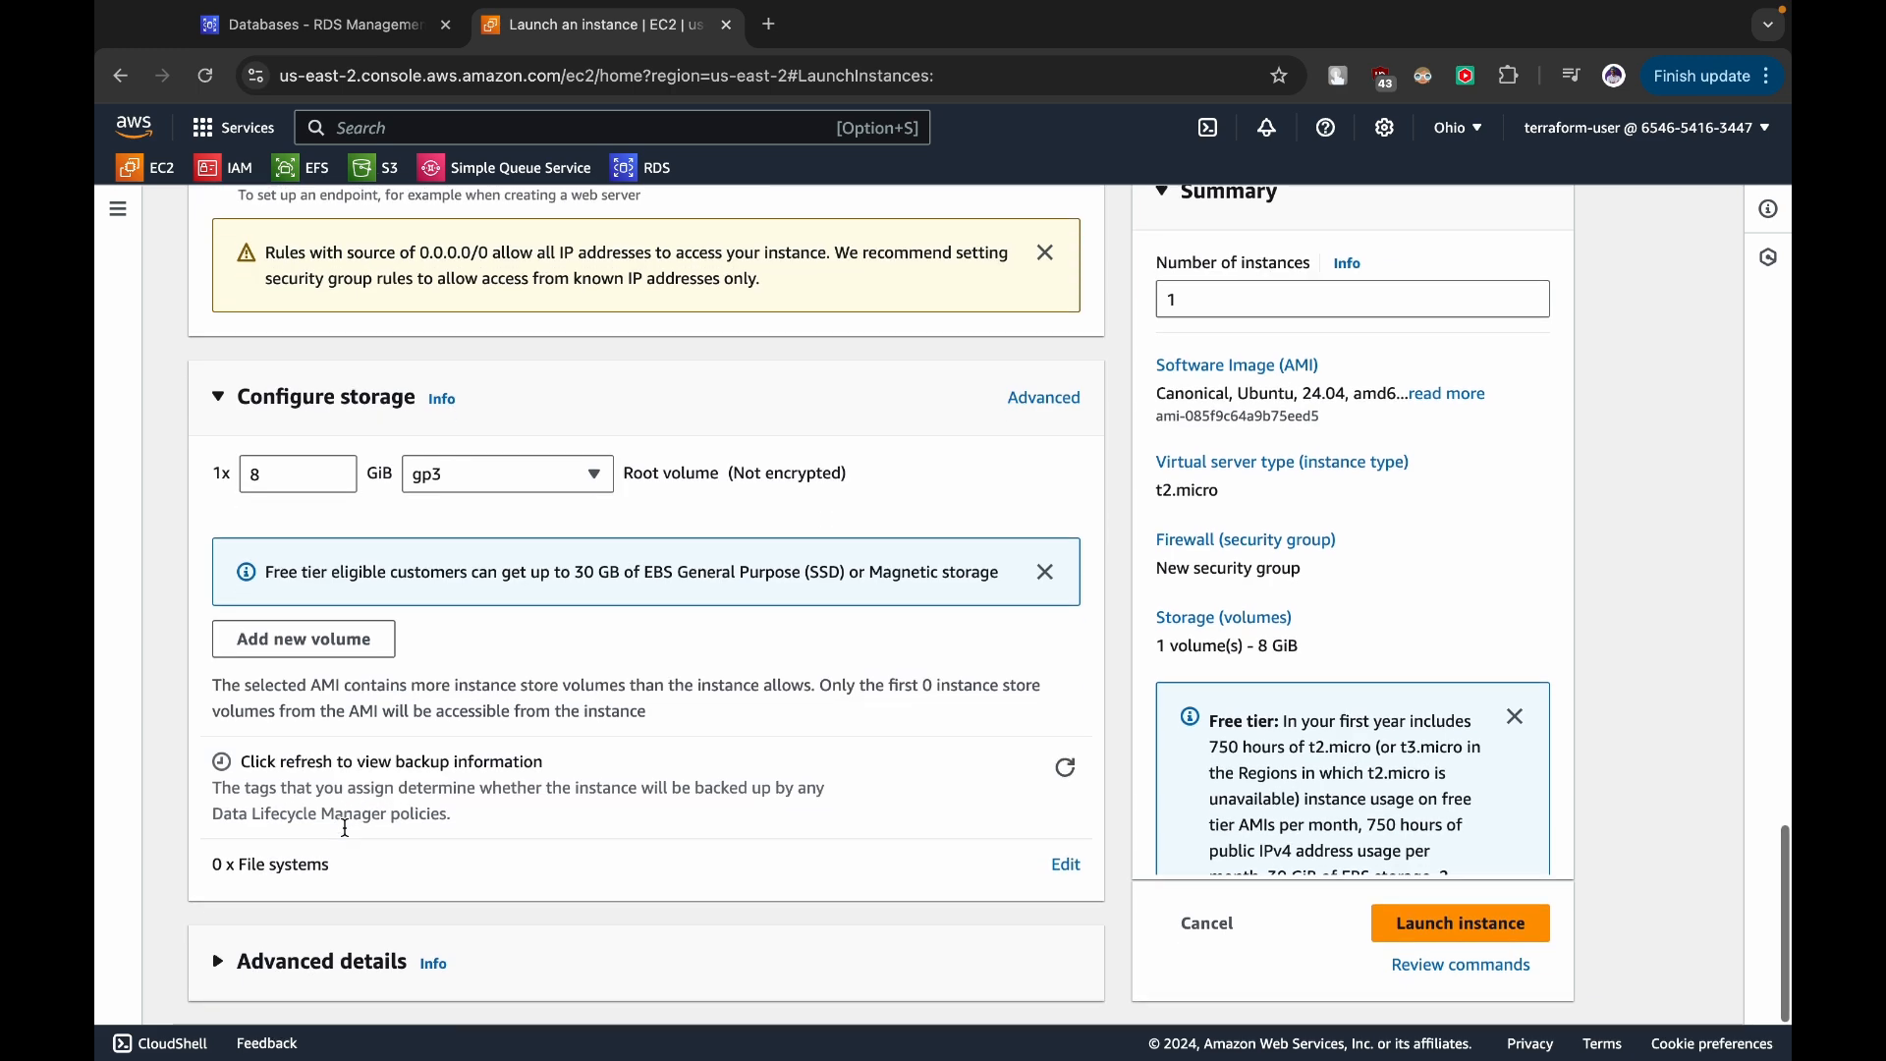
{"action": "left_click", "coordinate": [1464, 928]}
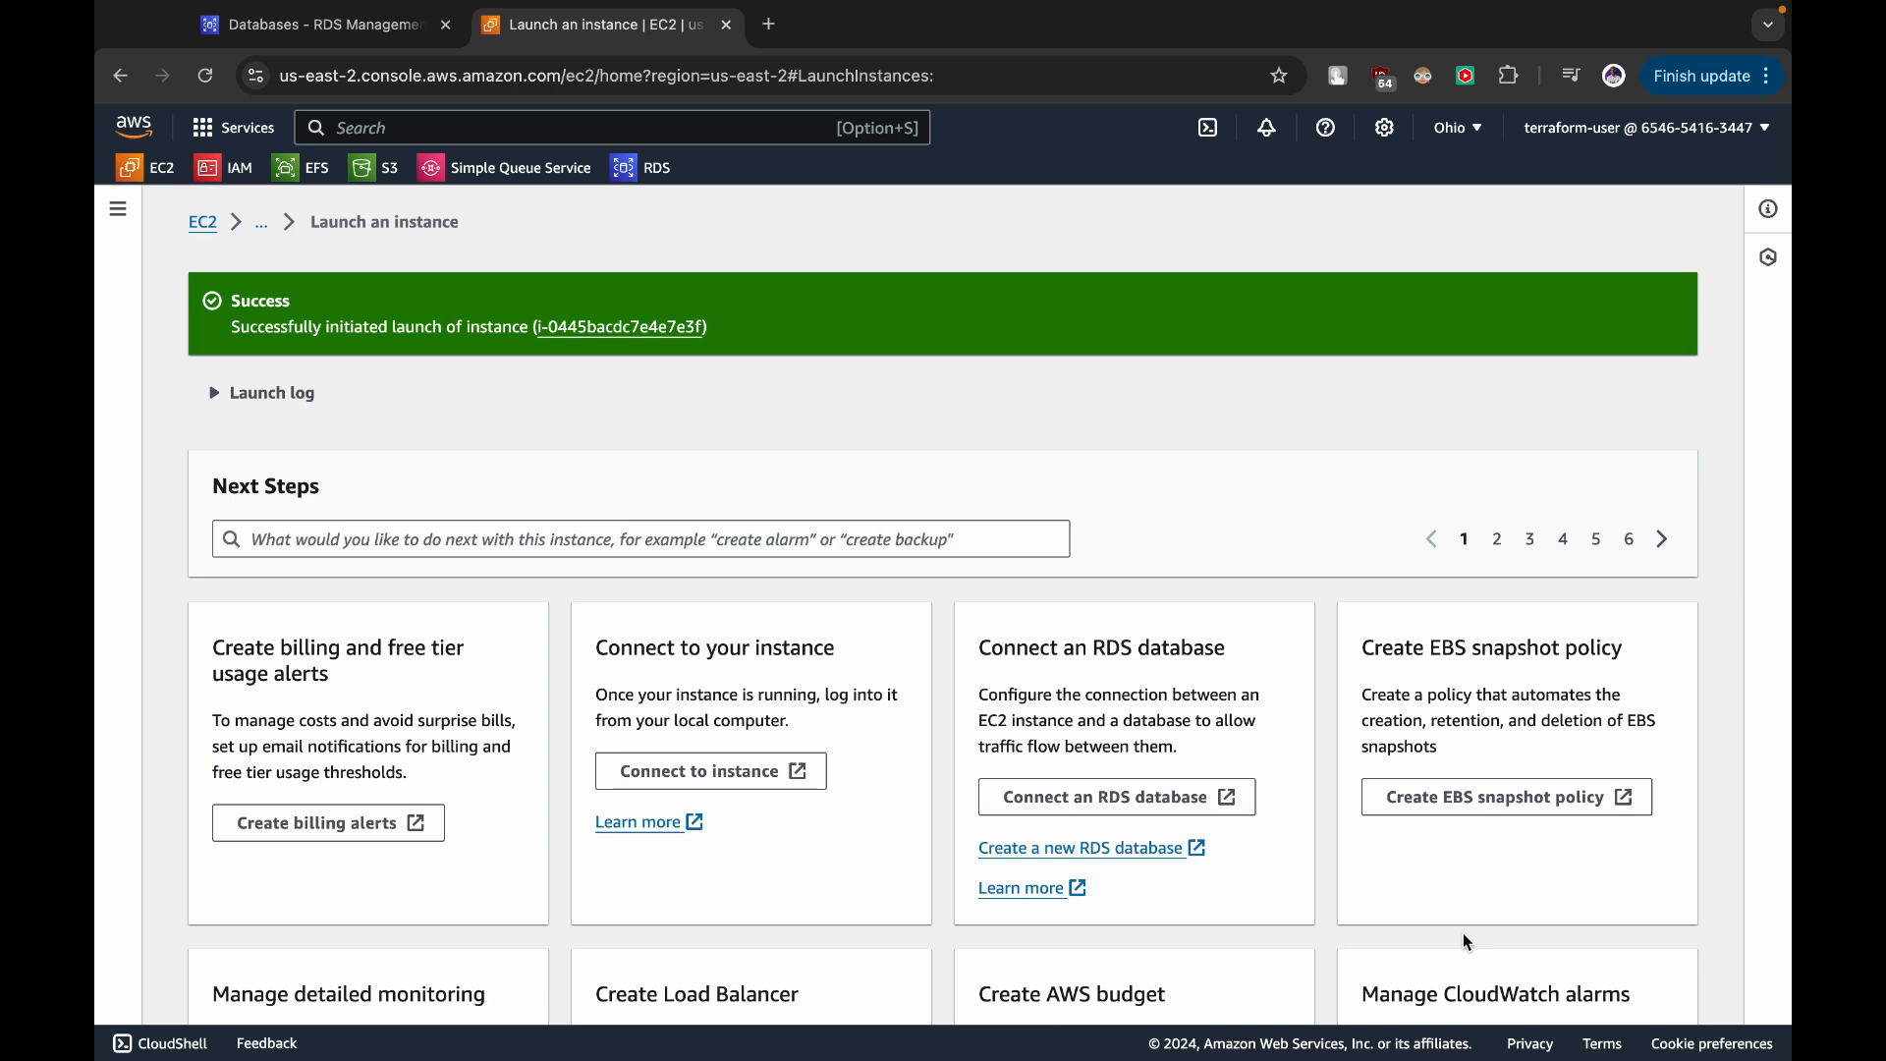
- Open the launched aurora-server instance, review its details and go to its launch-wizard-15 security group
{"action": "left_click", "coordinate": [620, 330]}
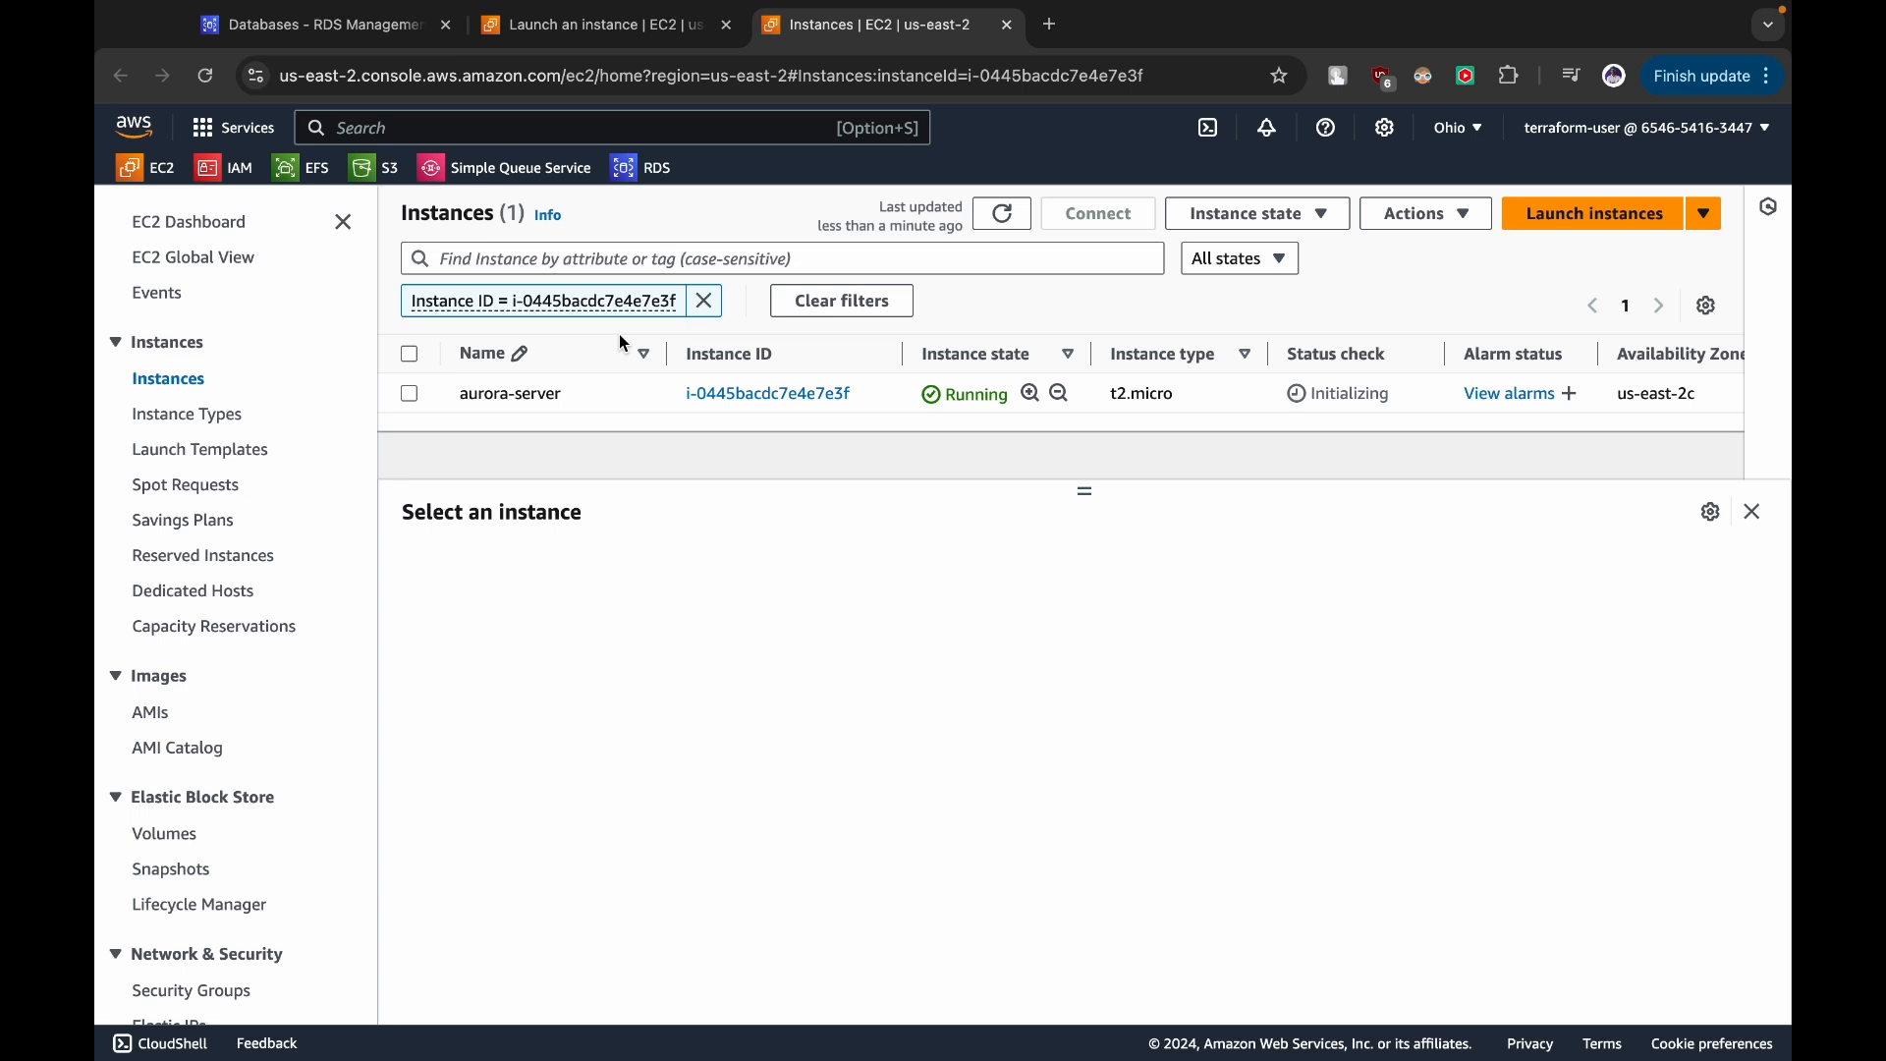
{"action": "left_click", "coordinate": [410, 395]}
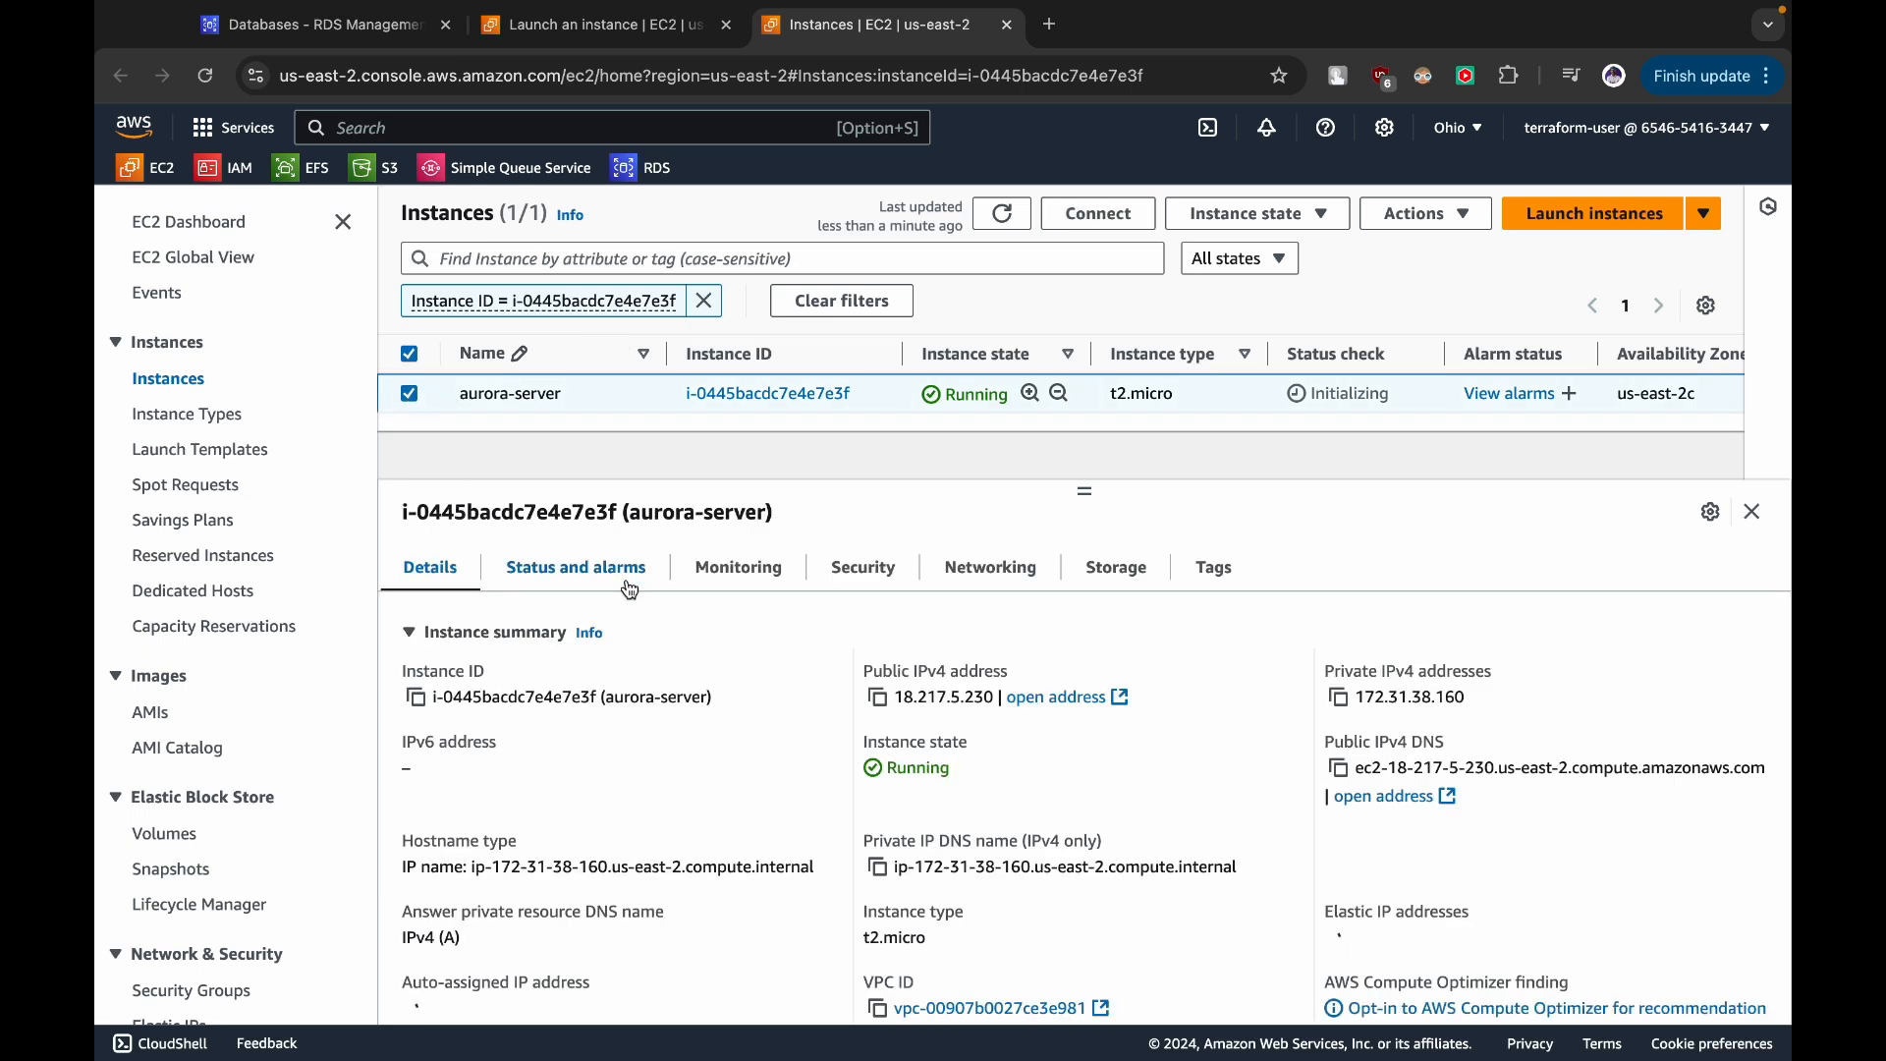
{"action": "scroll", "coordinate": [1048, 748], "scroll_direction": "down", "scroll_amount": 3}
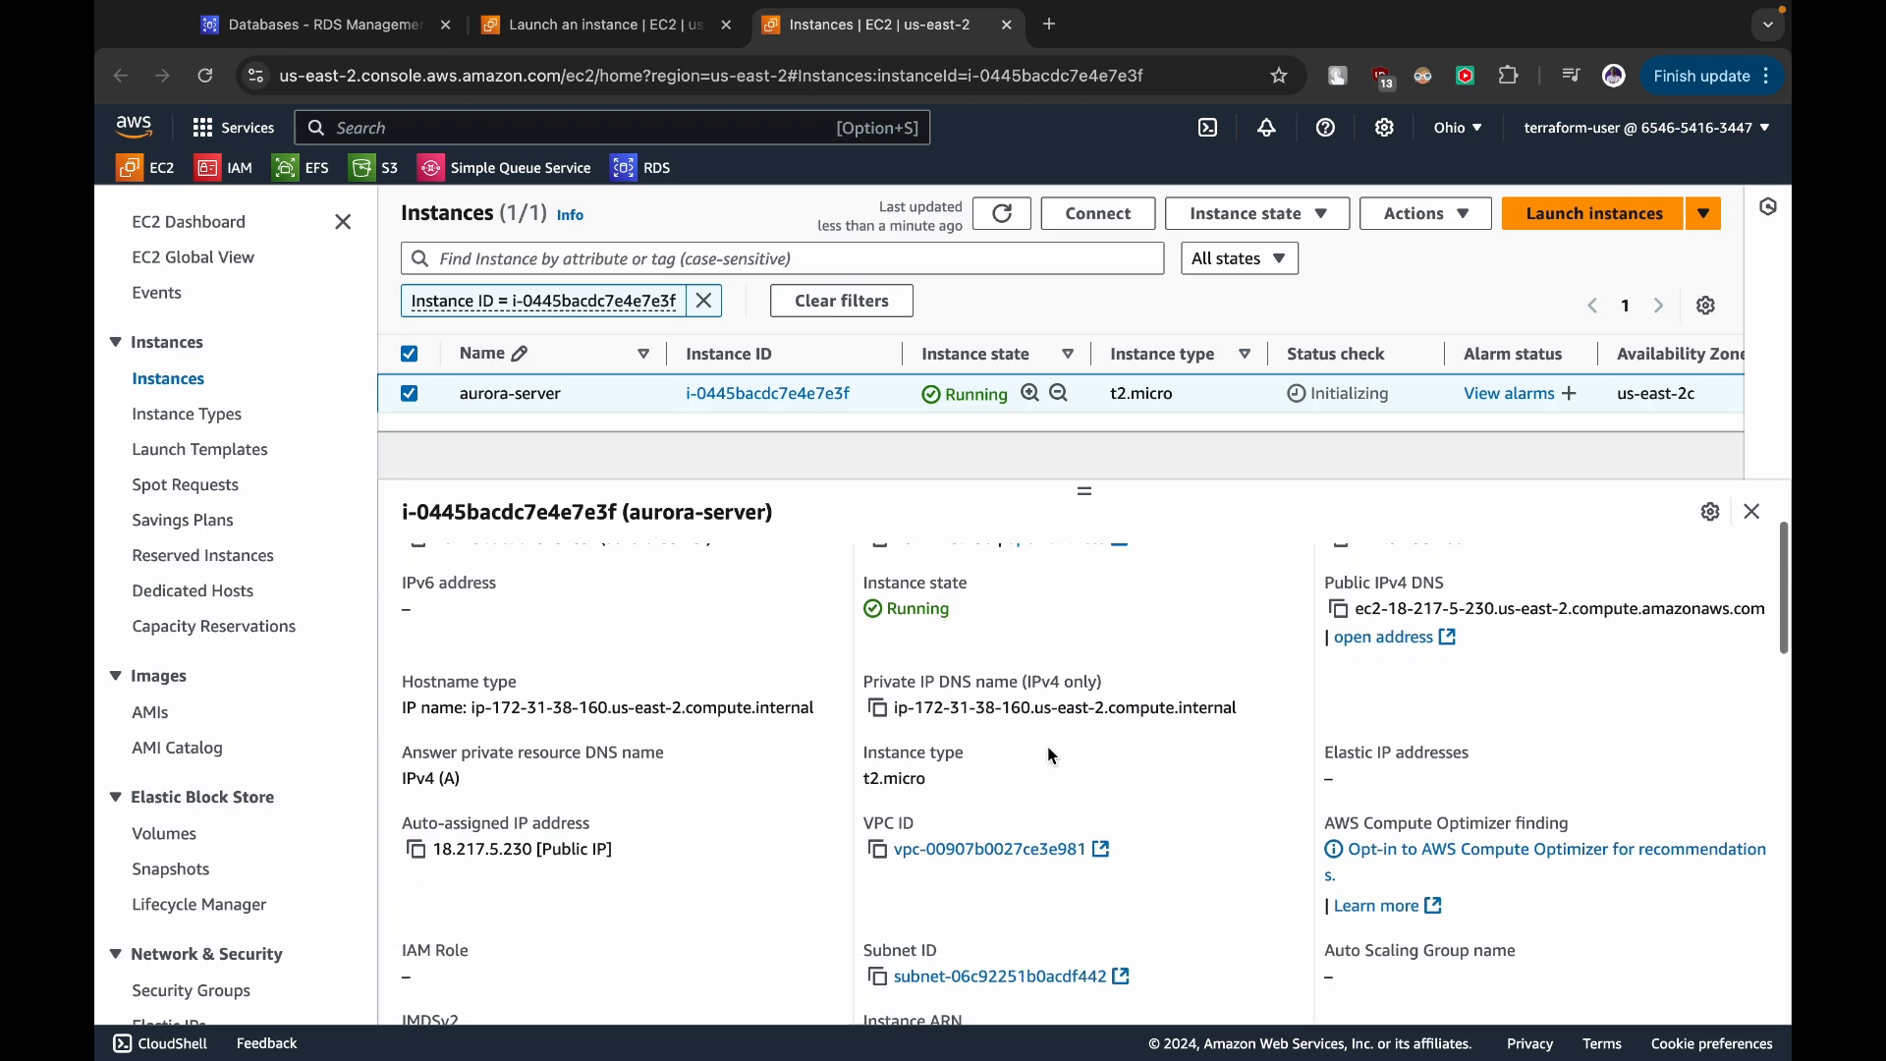
{"action": "scroll", "coordinate": [1048, 748], "scroll_direction": "up", "scroll_amount": 3}
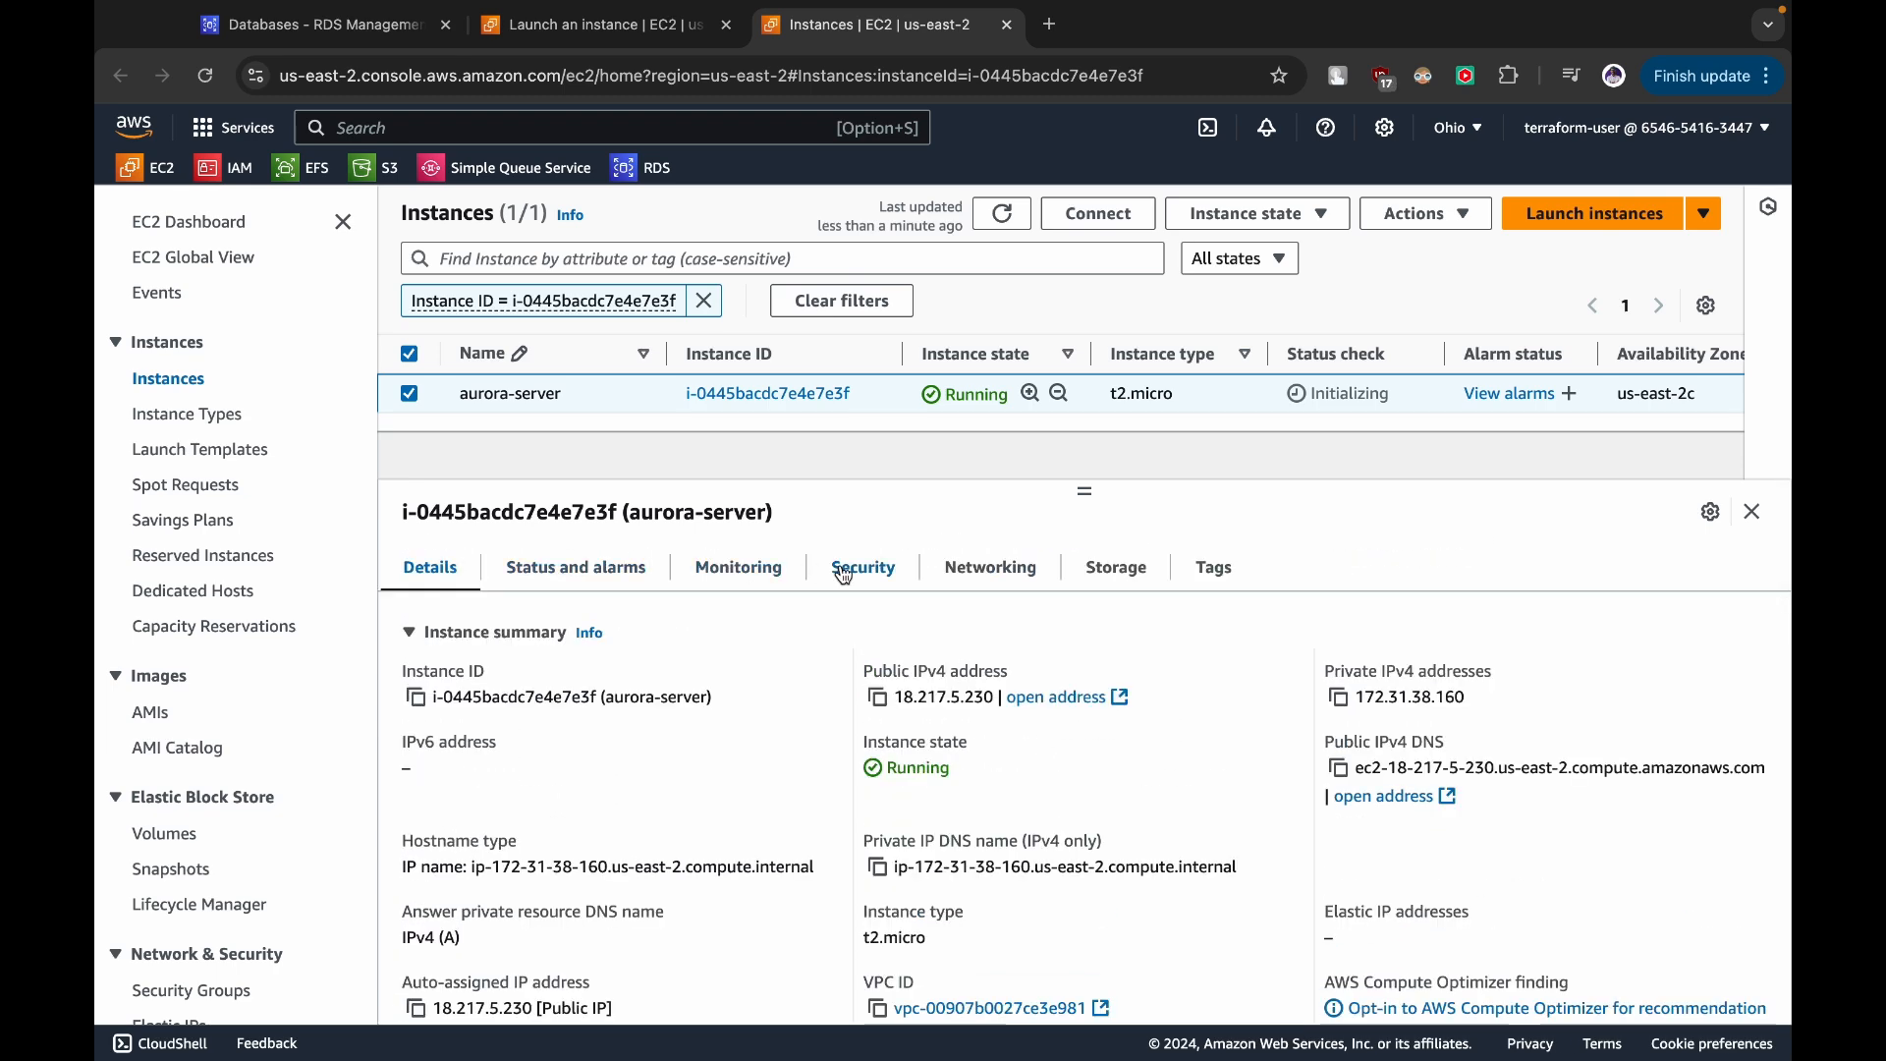
{"action": "left_click", "coordinate": [843, 570]}
{"action": "scroll", "coordinate": [790, 776], "scroll_direction": "down", "scroll_amount": 2}
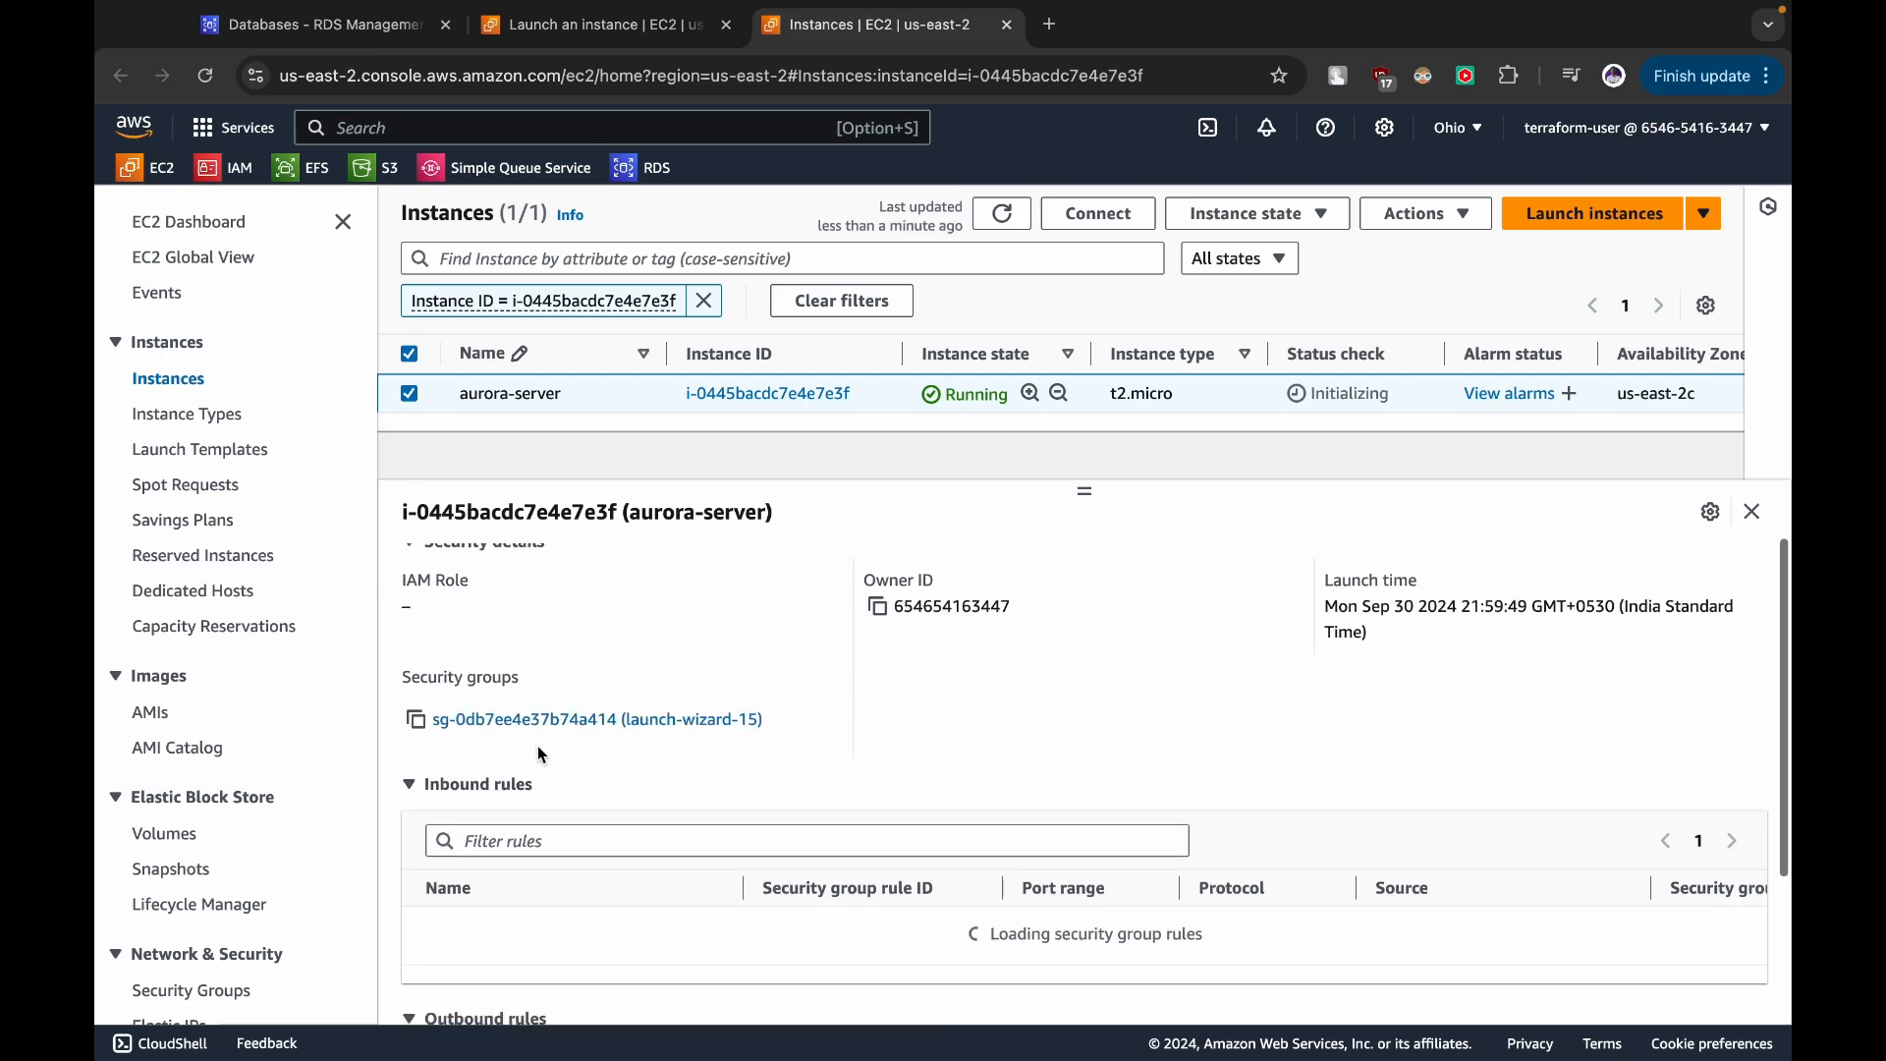
{"action": "left_click", "coordinate": [542, 725]}
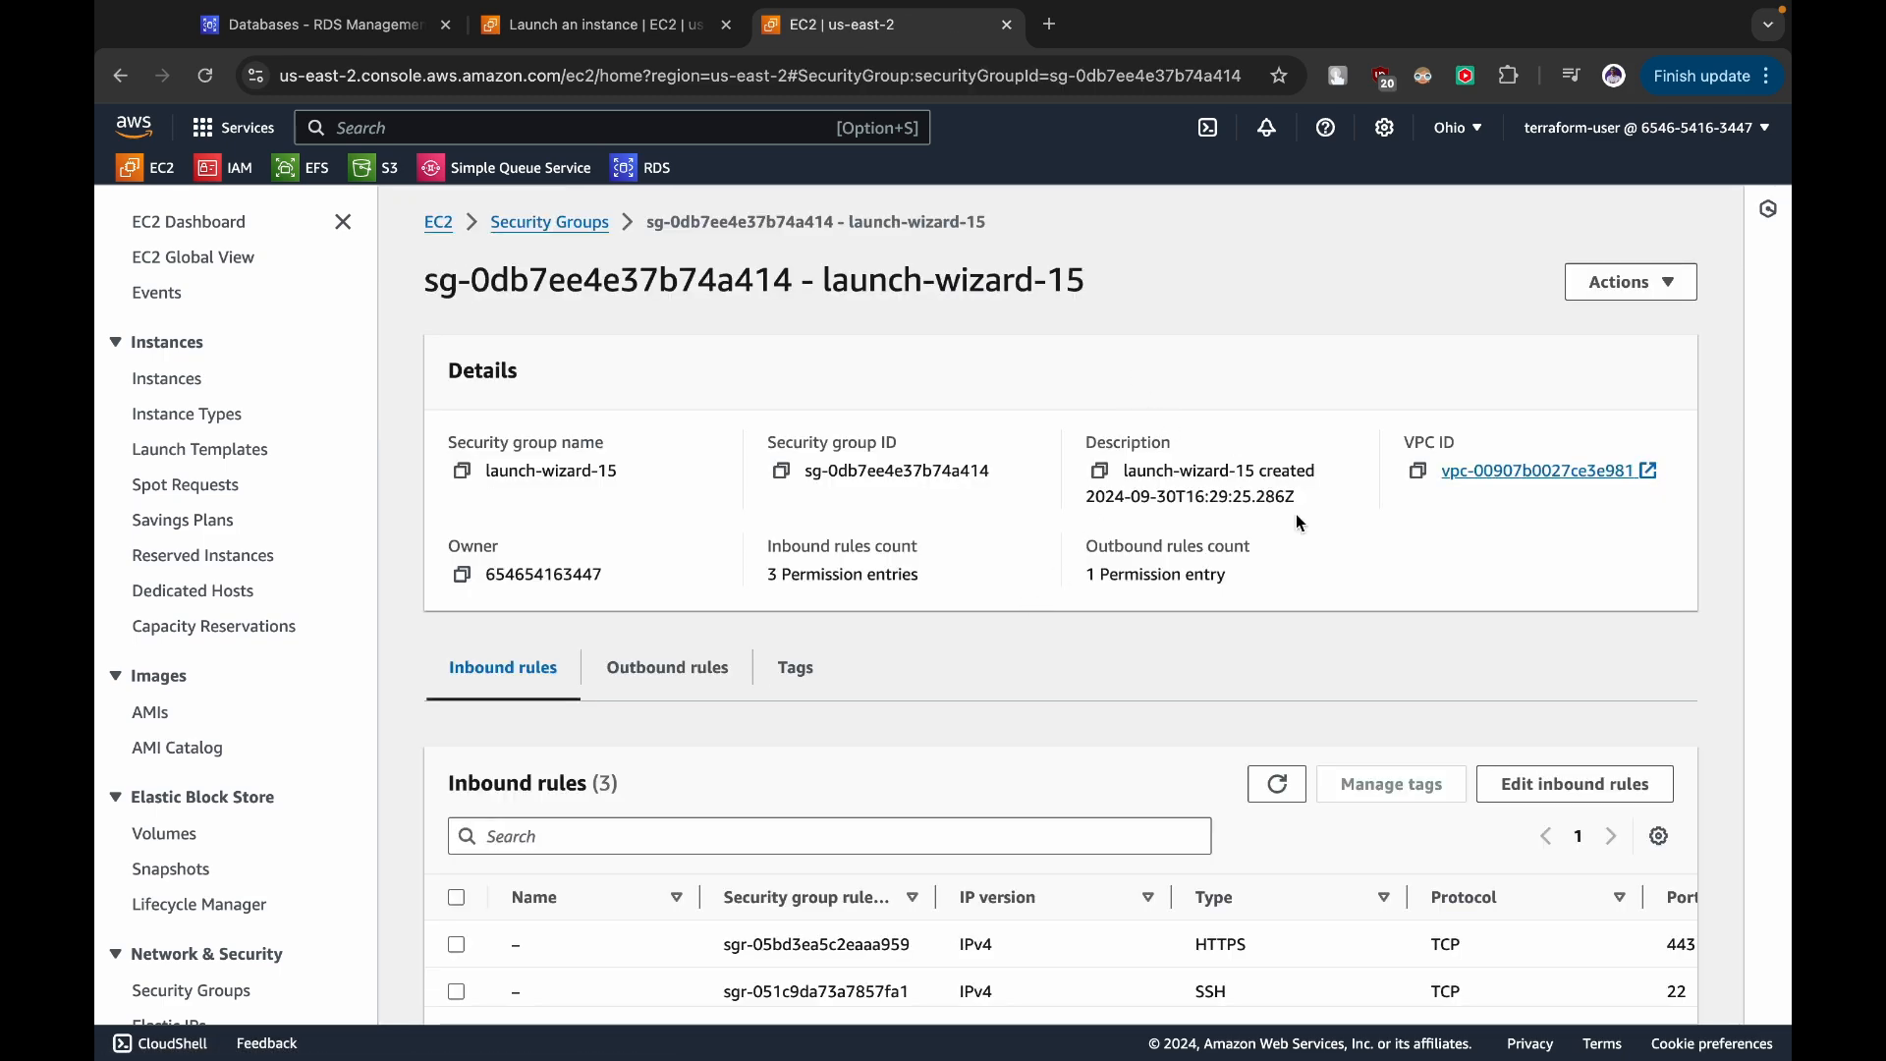
- Add an inbound rule of type MYSQL/Aurora to the launch-wizard-15 security group
{"action": "left_click", "coordinate": [1530, 792]}
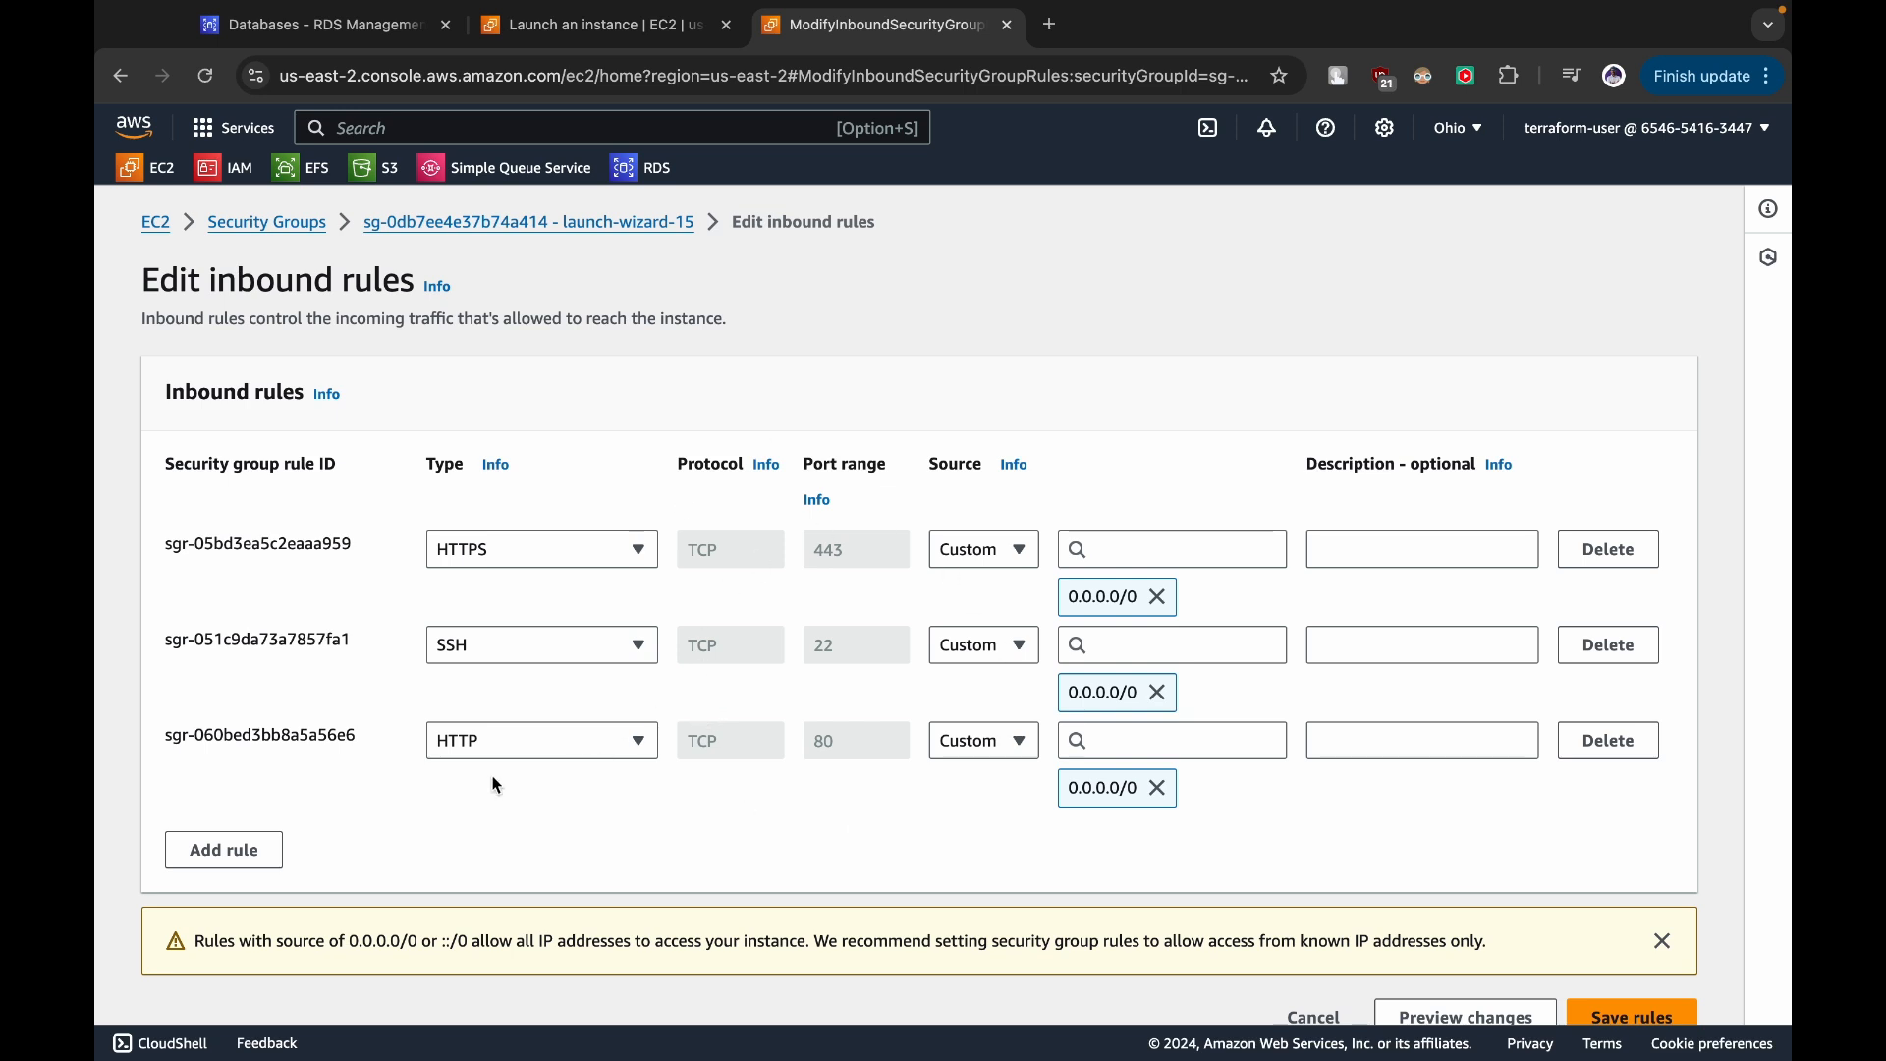
{"action": "left_click", "coordinate": [218, 850]}
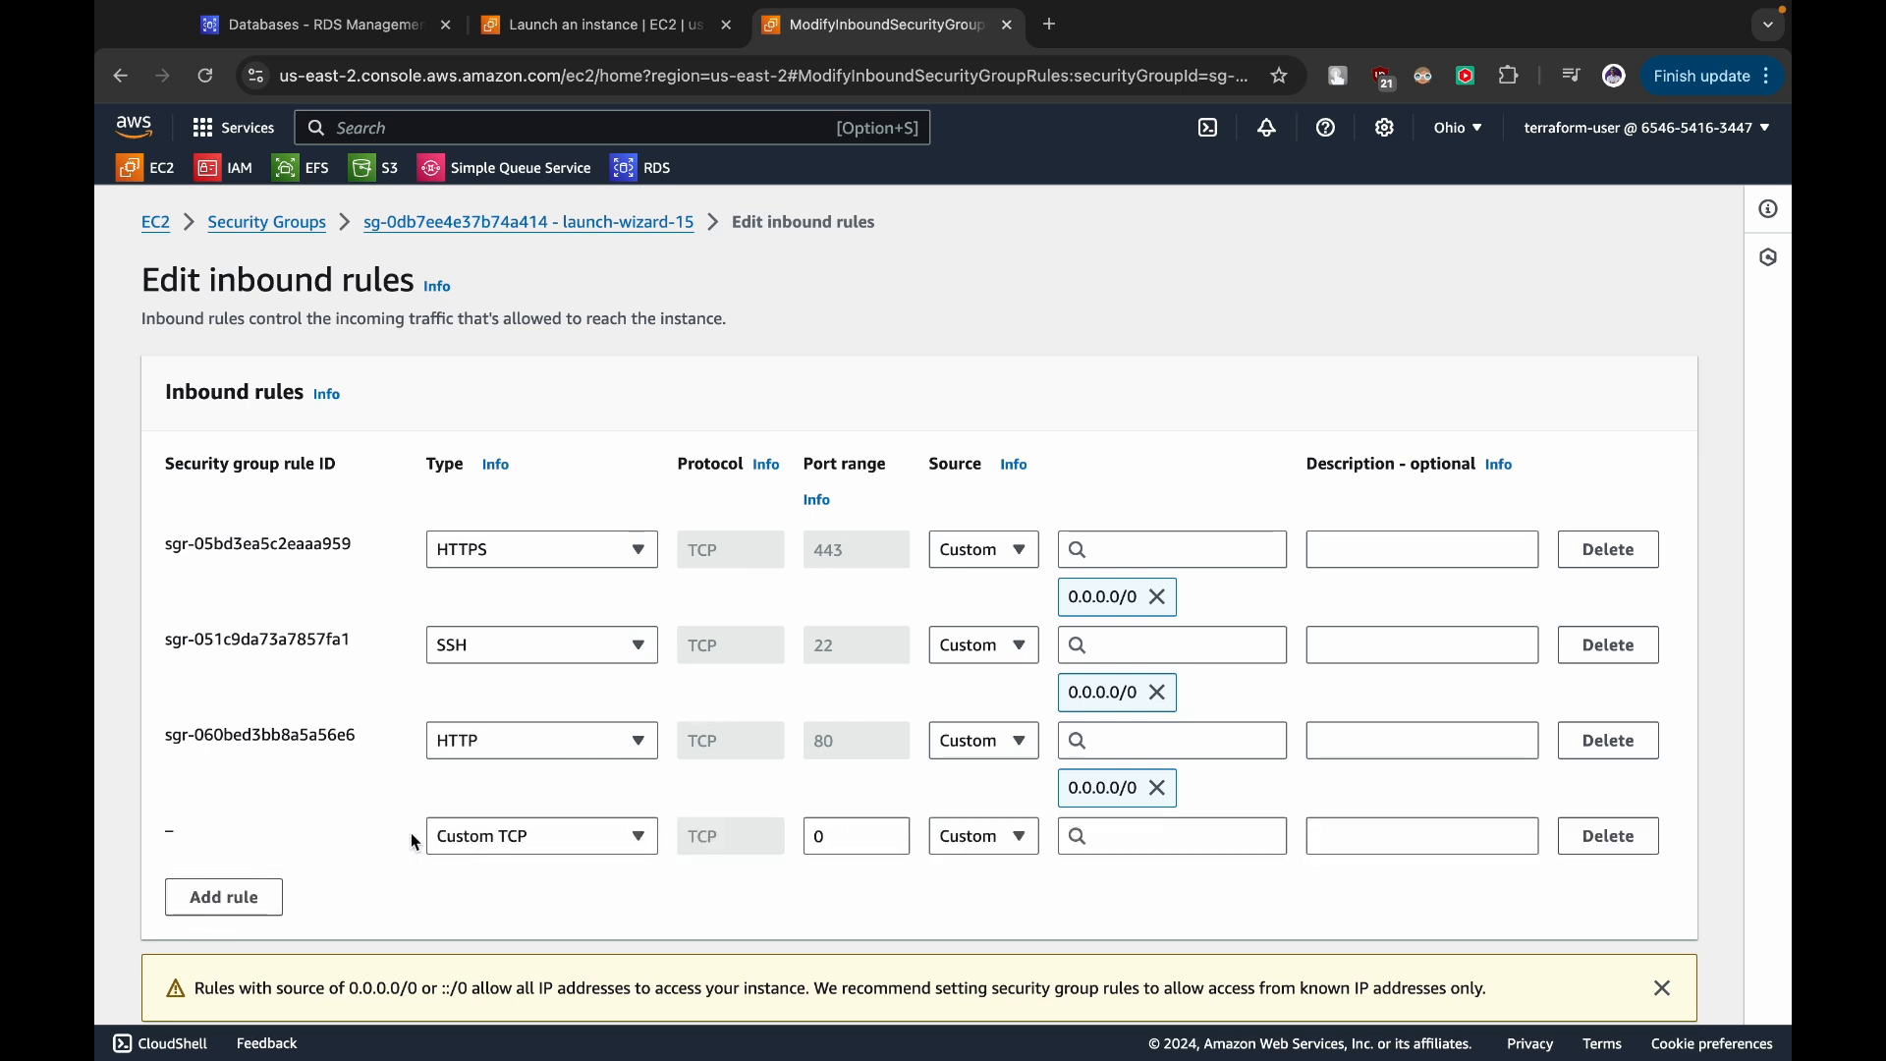
{"action": "left_click", "coordinate": [525, 839]}
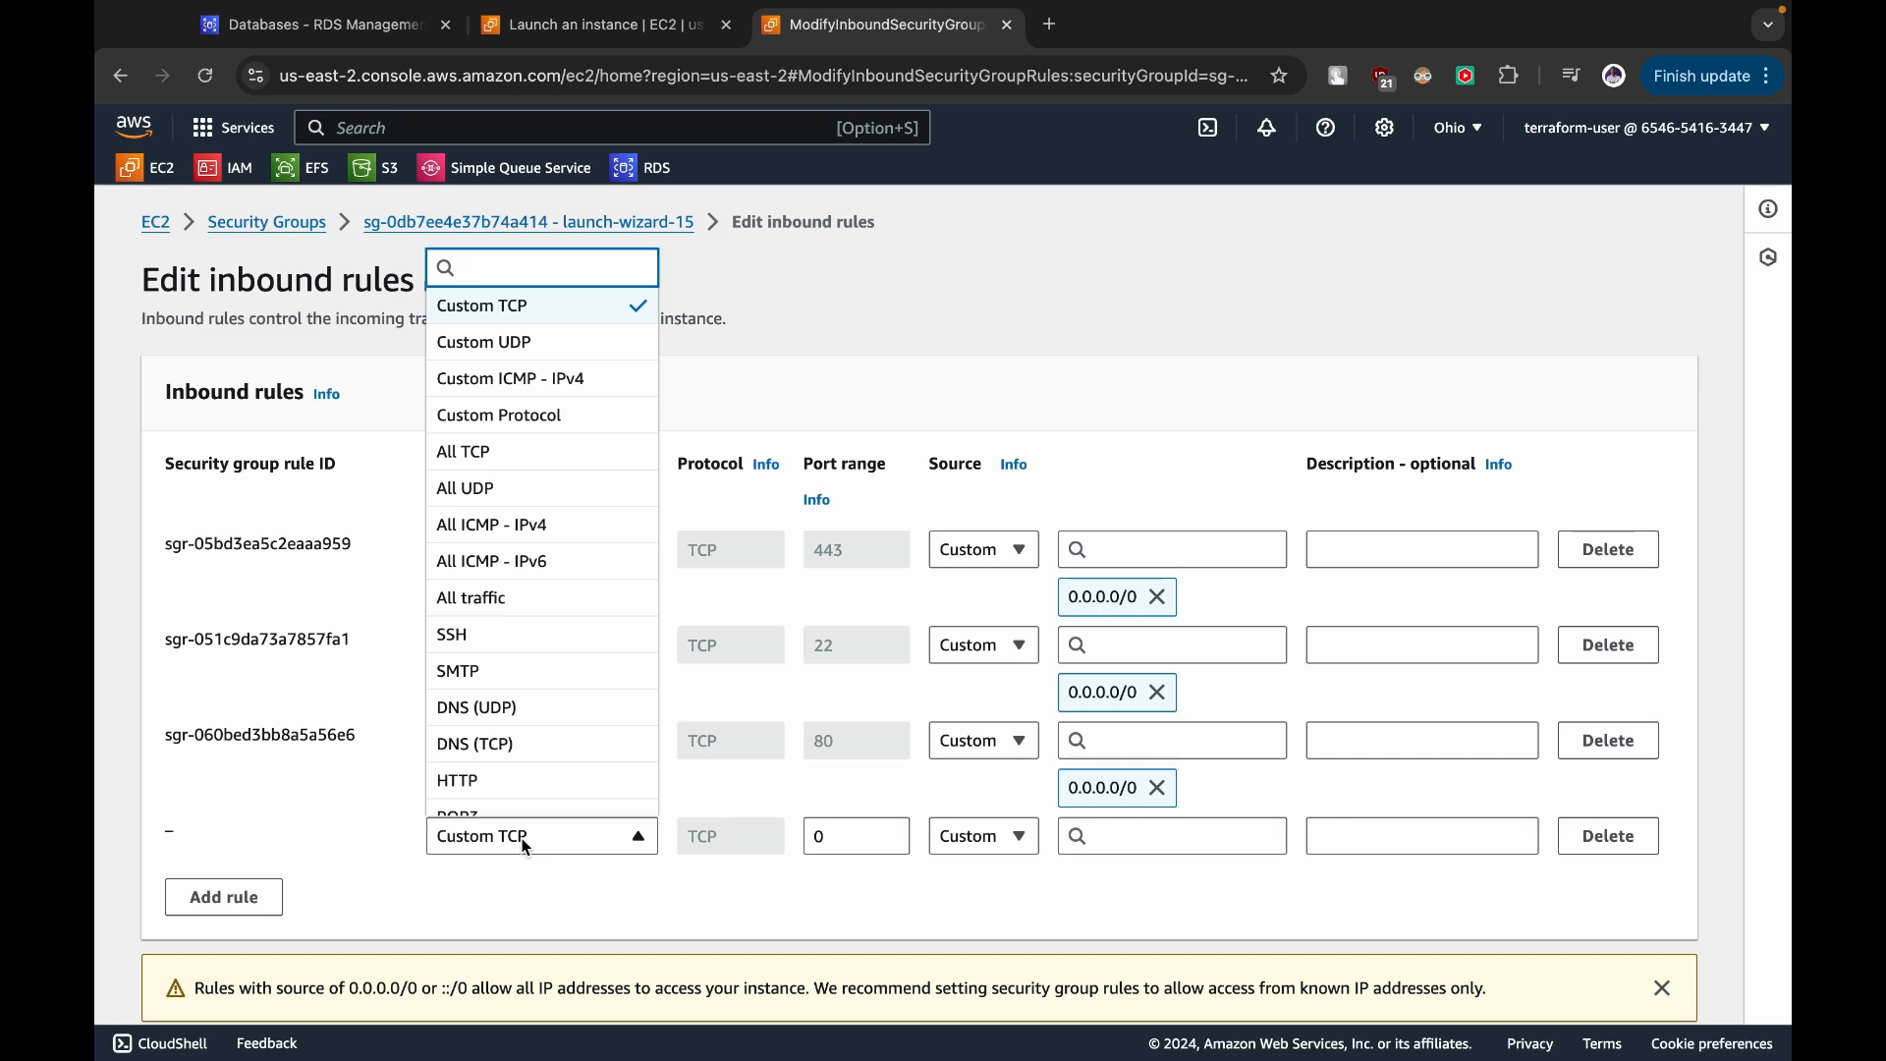
{"action": "type", "text": "mysql"}
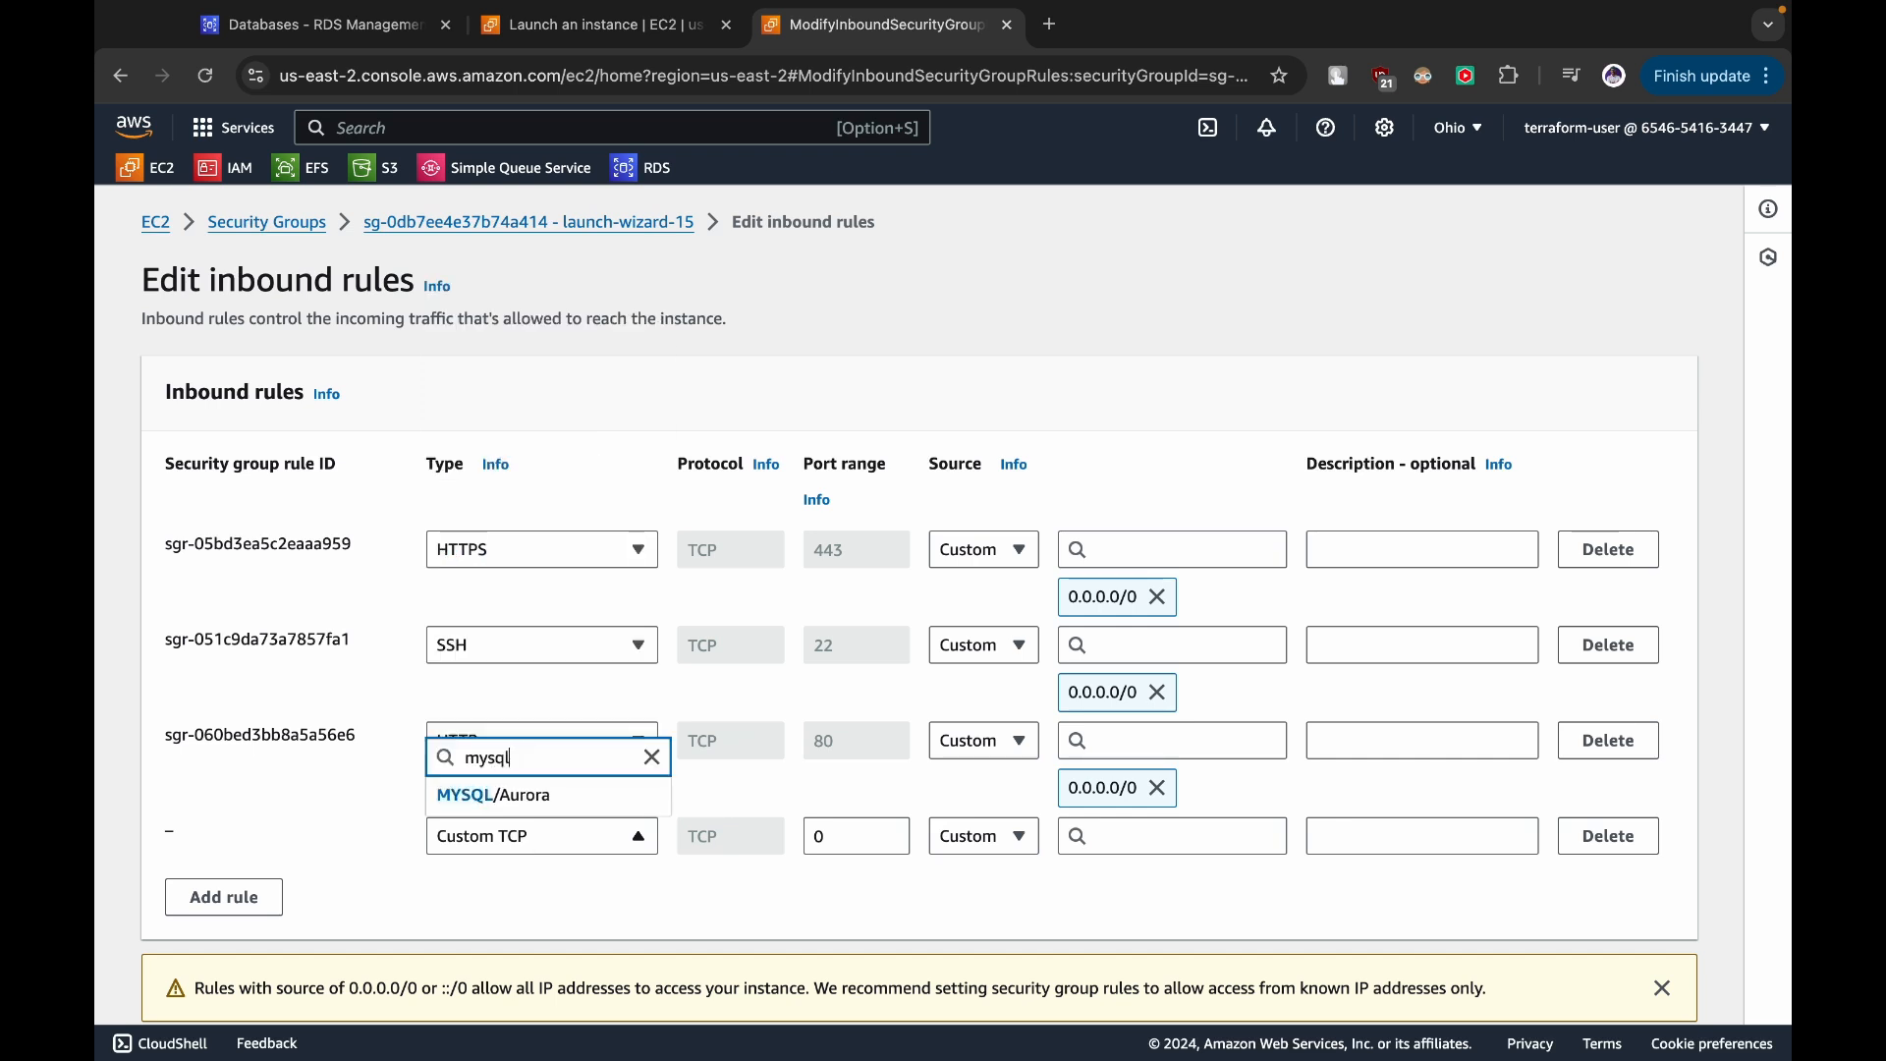
{"action": "left_click", "coordinate": [530, 794]}
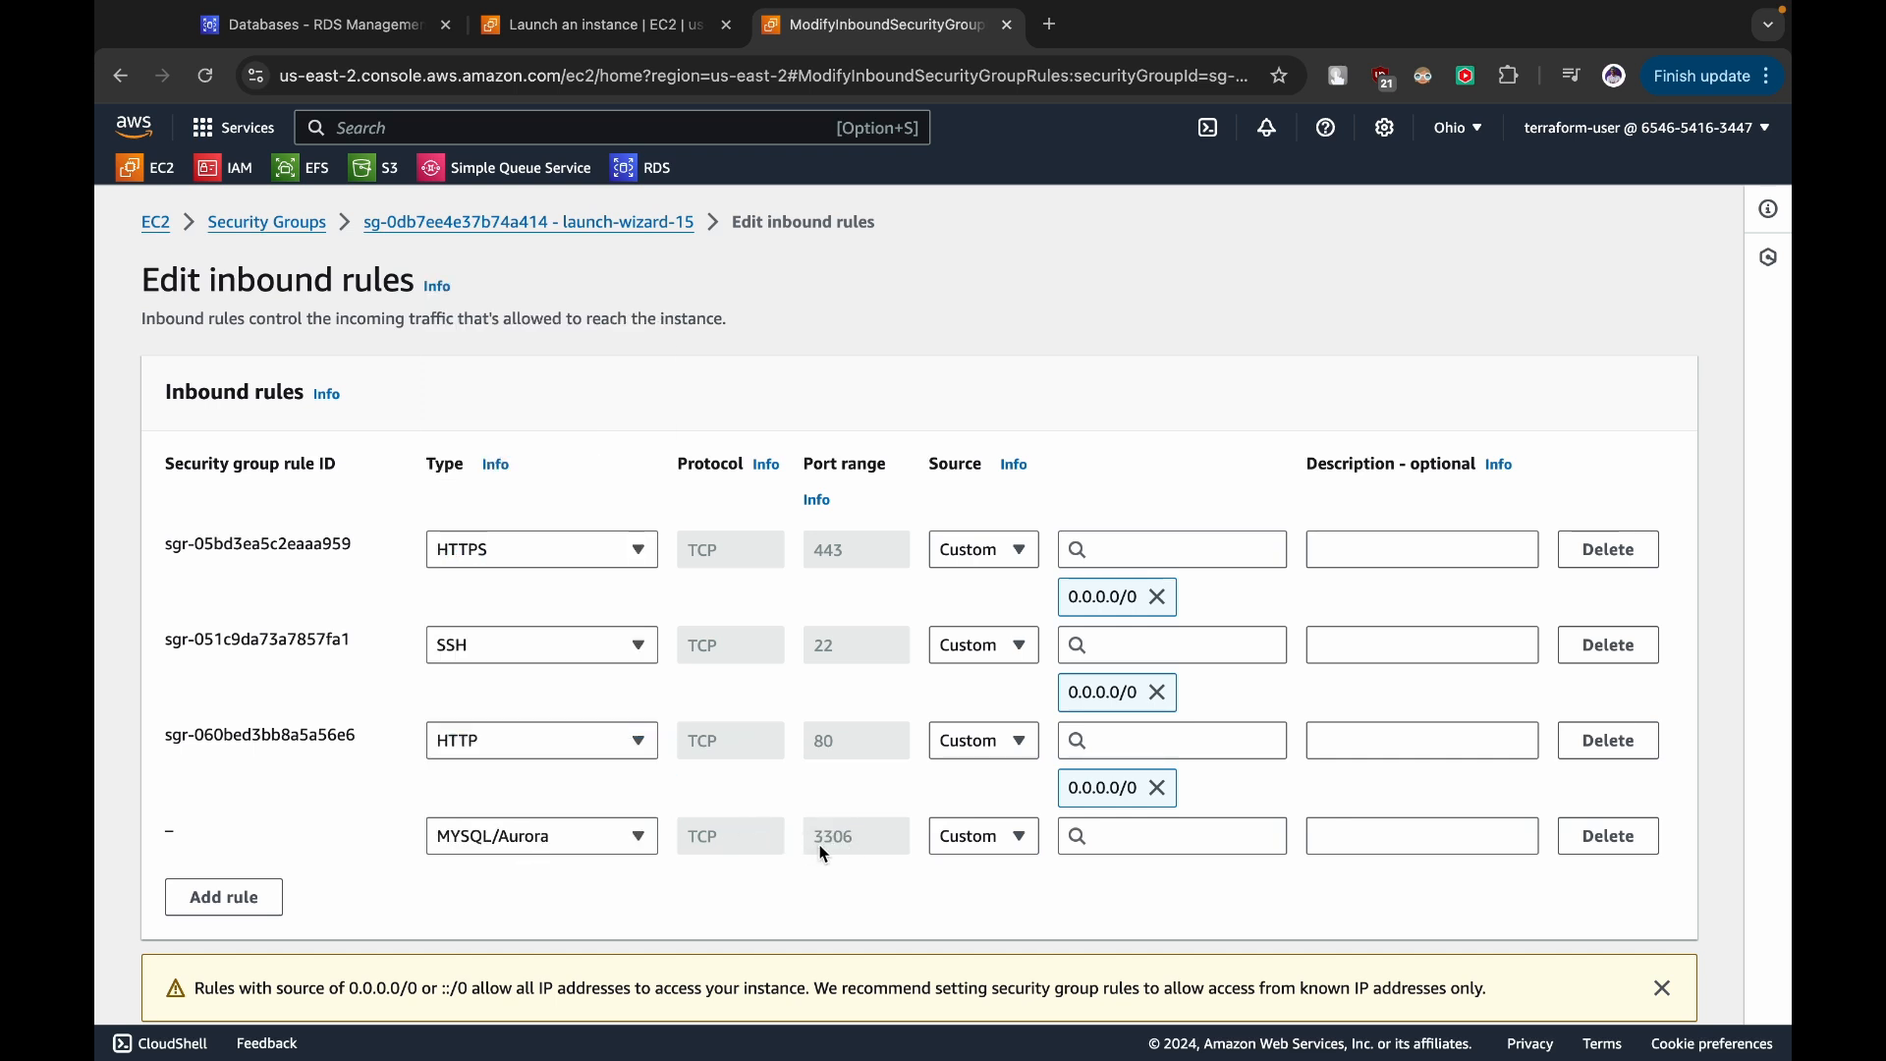
- Set the MYSQL/Aurora rule's source to Anywhere-IPv4 and save the inbound rules
{"action": "left_click", "coordinate": [958, 839]}
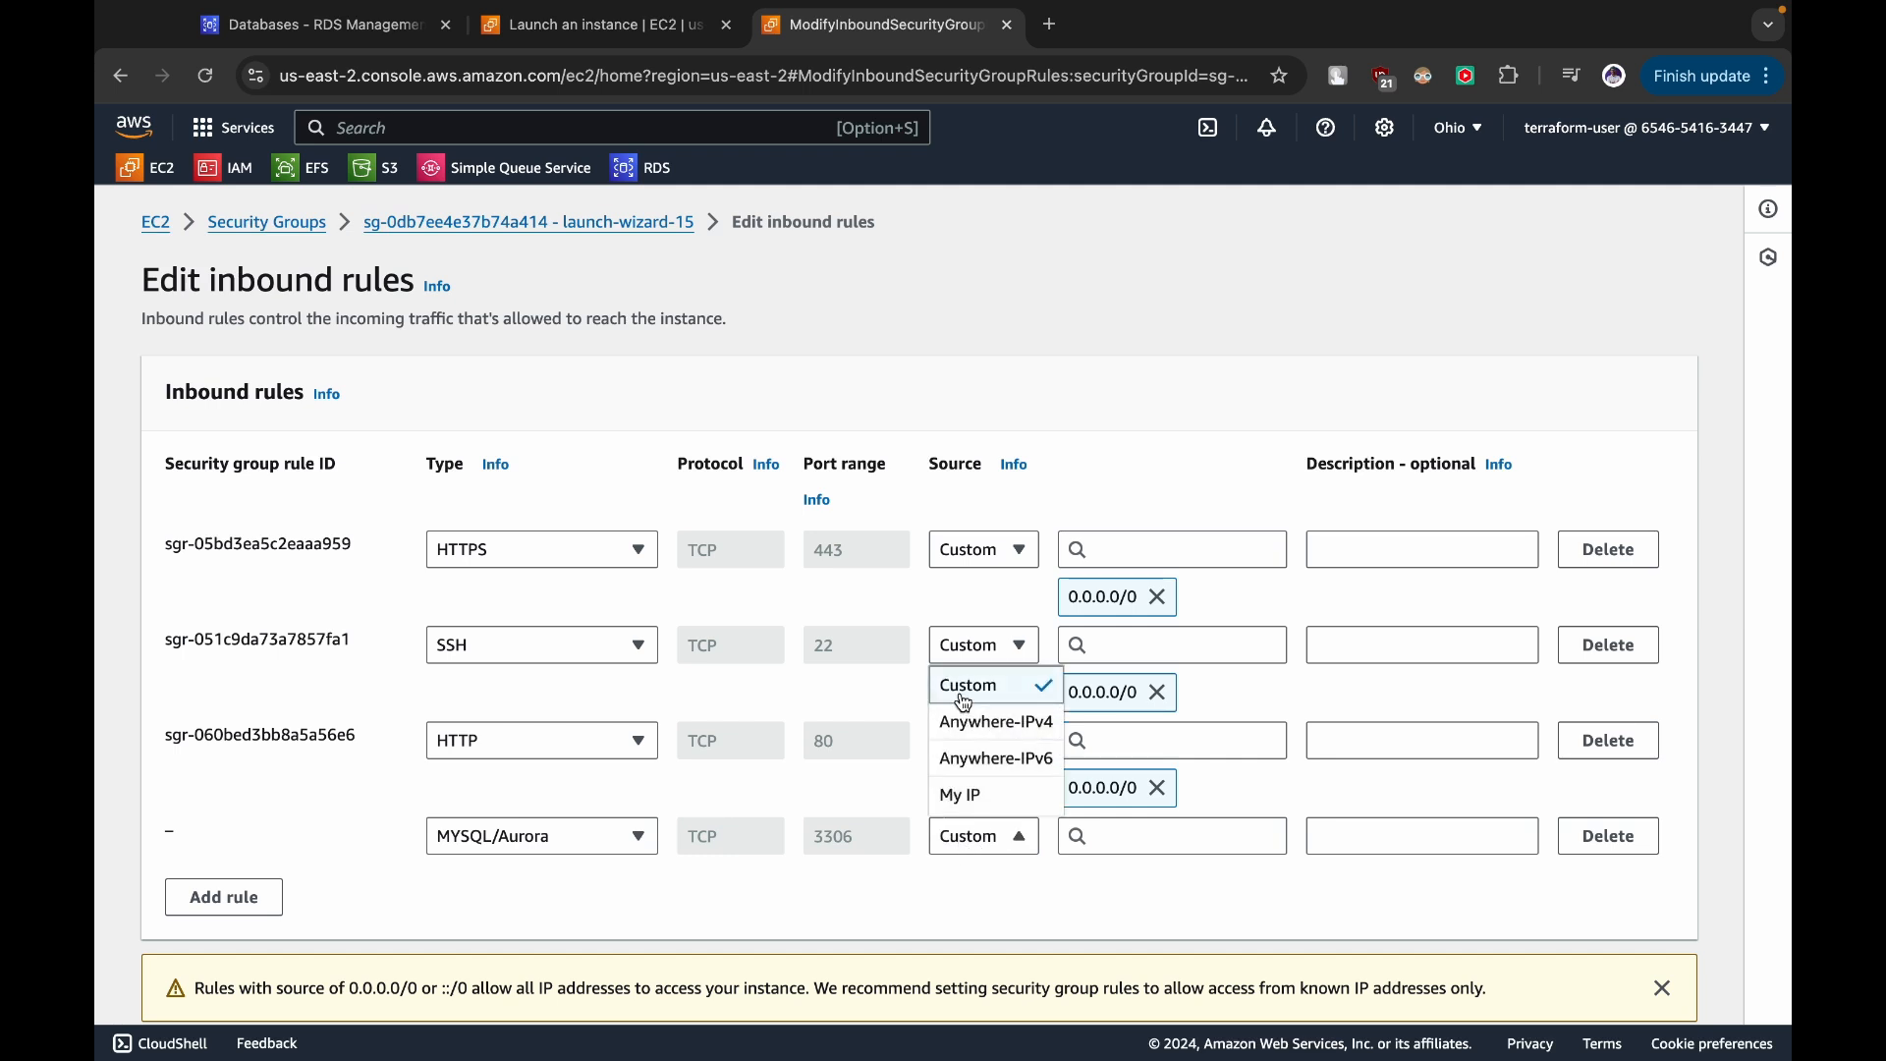
{"action": "left_click", "coordinate": [1091, 844]}
{"action": "left_click", "coordinate": [1134, 339]}
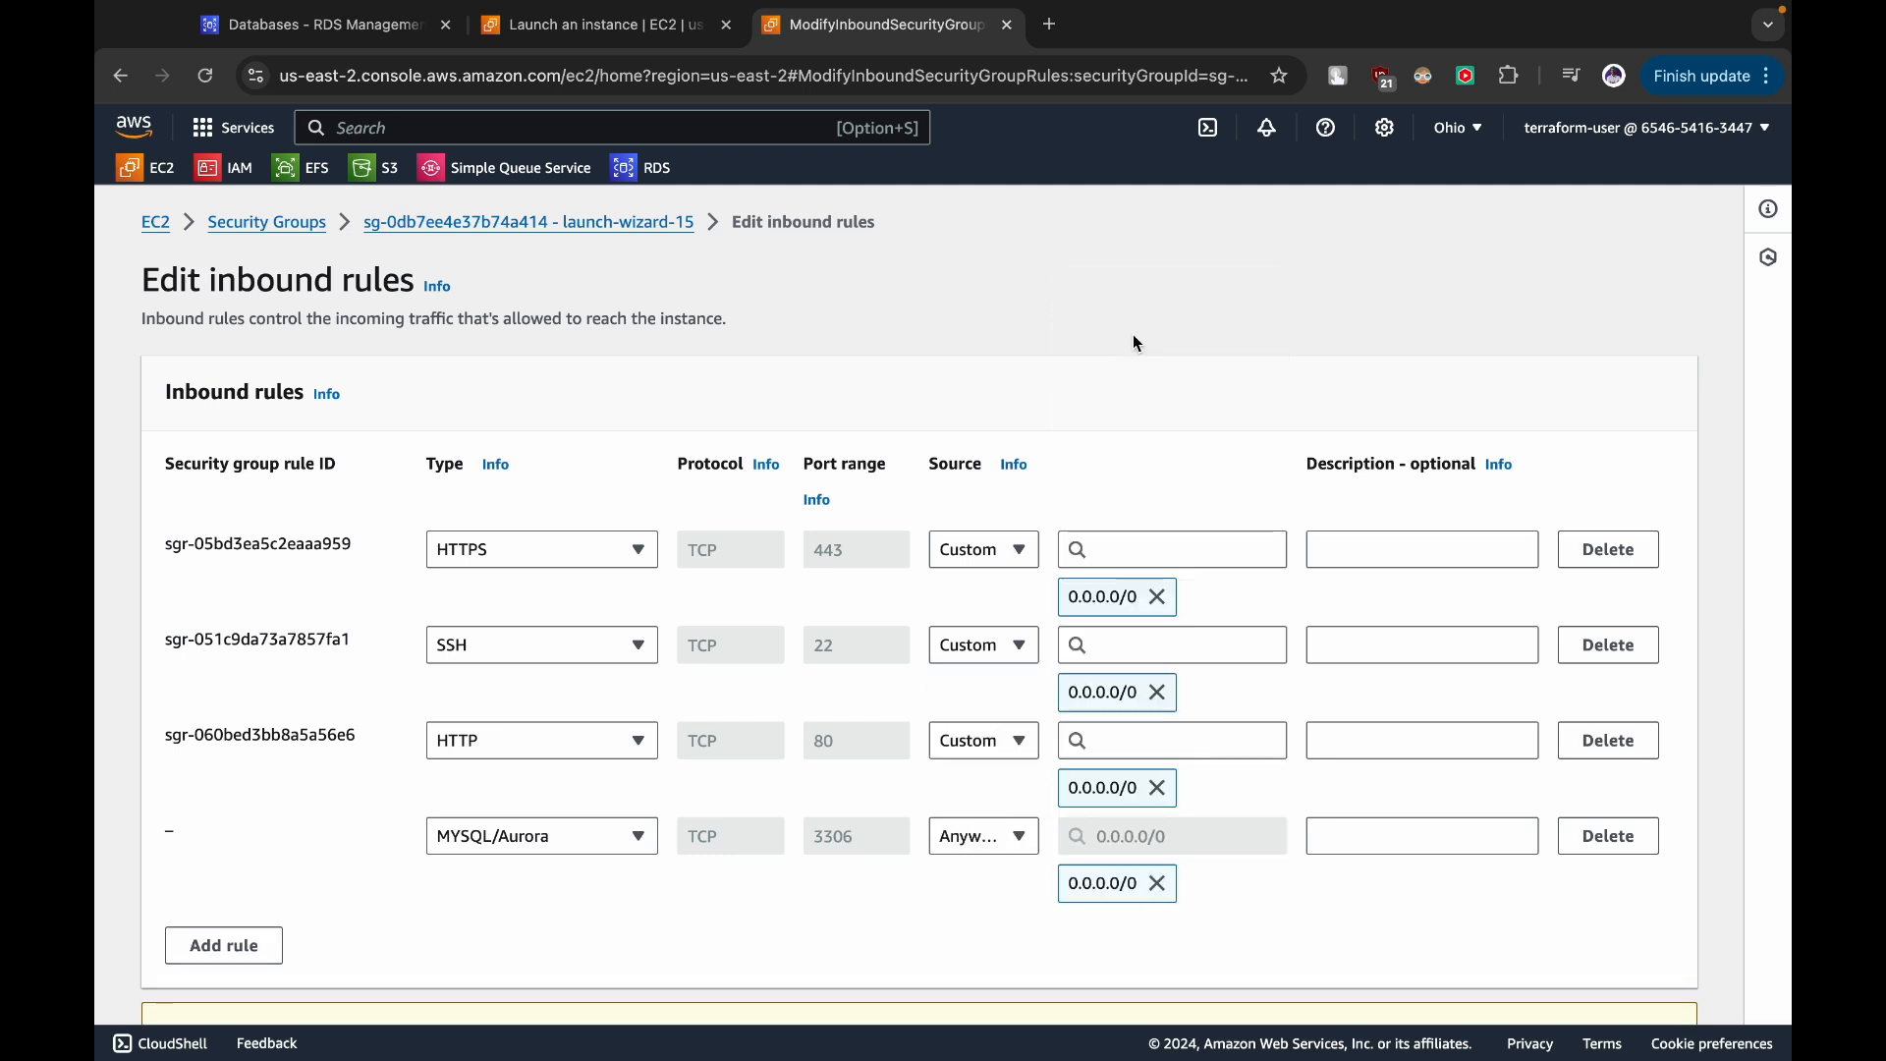
{"action": "scroll", "coordinate": [1137, 343], "scroll_direction": "down", "scroll_amount": 2}
{"action": "left_click", "coordinate": [1618, 982]}
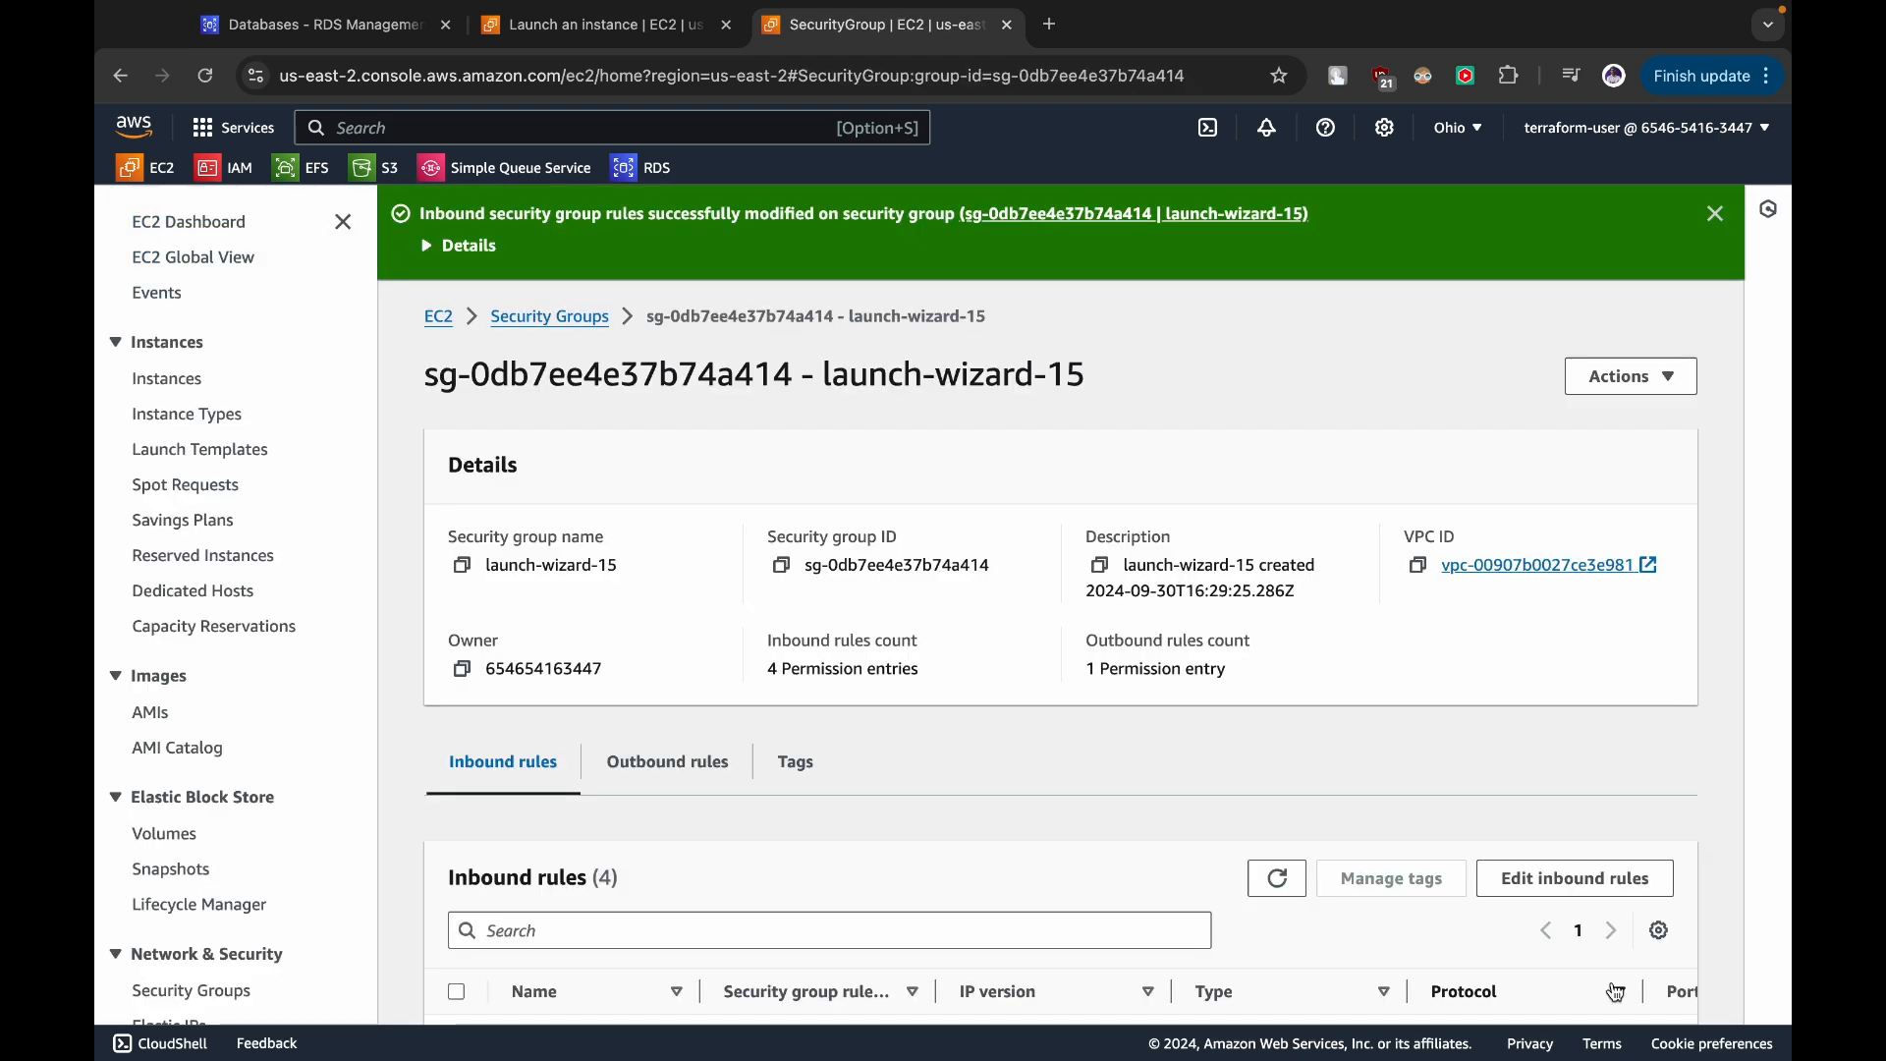
- Return to the aurora-server instance through the launch confirmation page and open its connection options
{"action": "left_click", "coordinate": [618, 27]}
{"action": "left_click", "coordinate": [581, 325]}
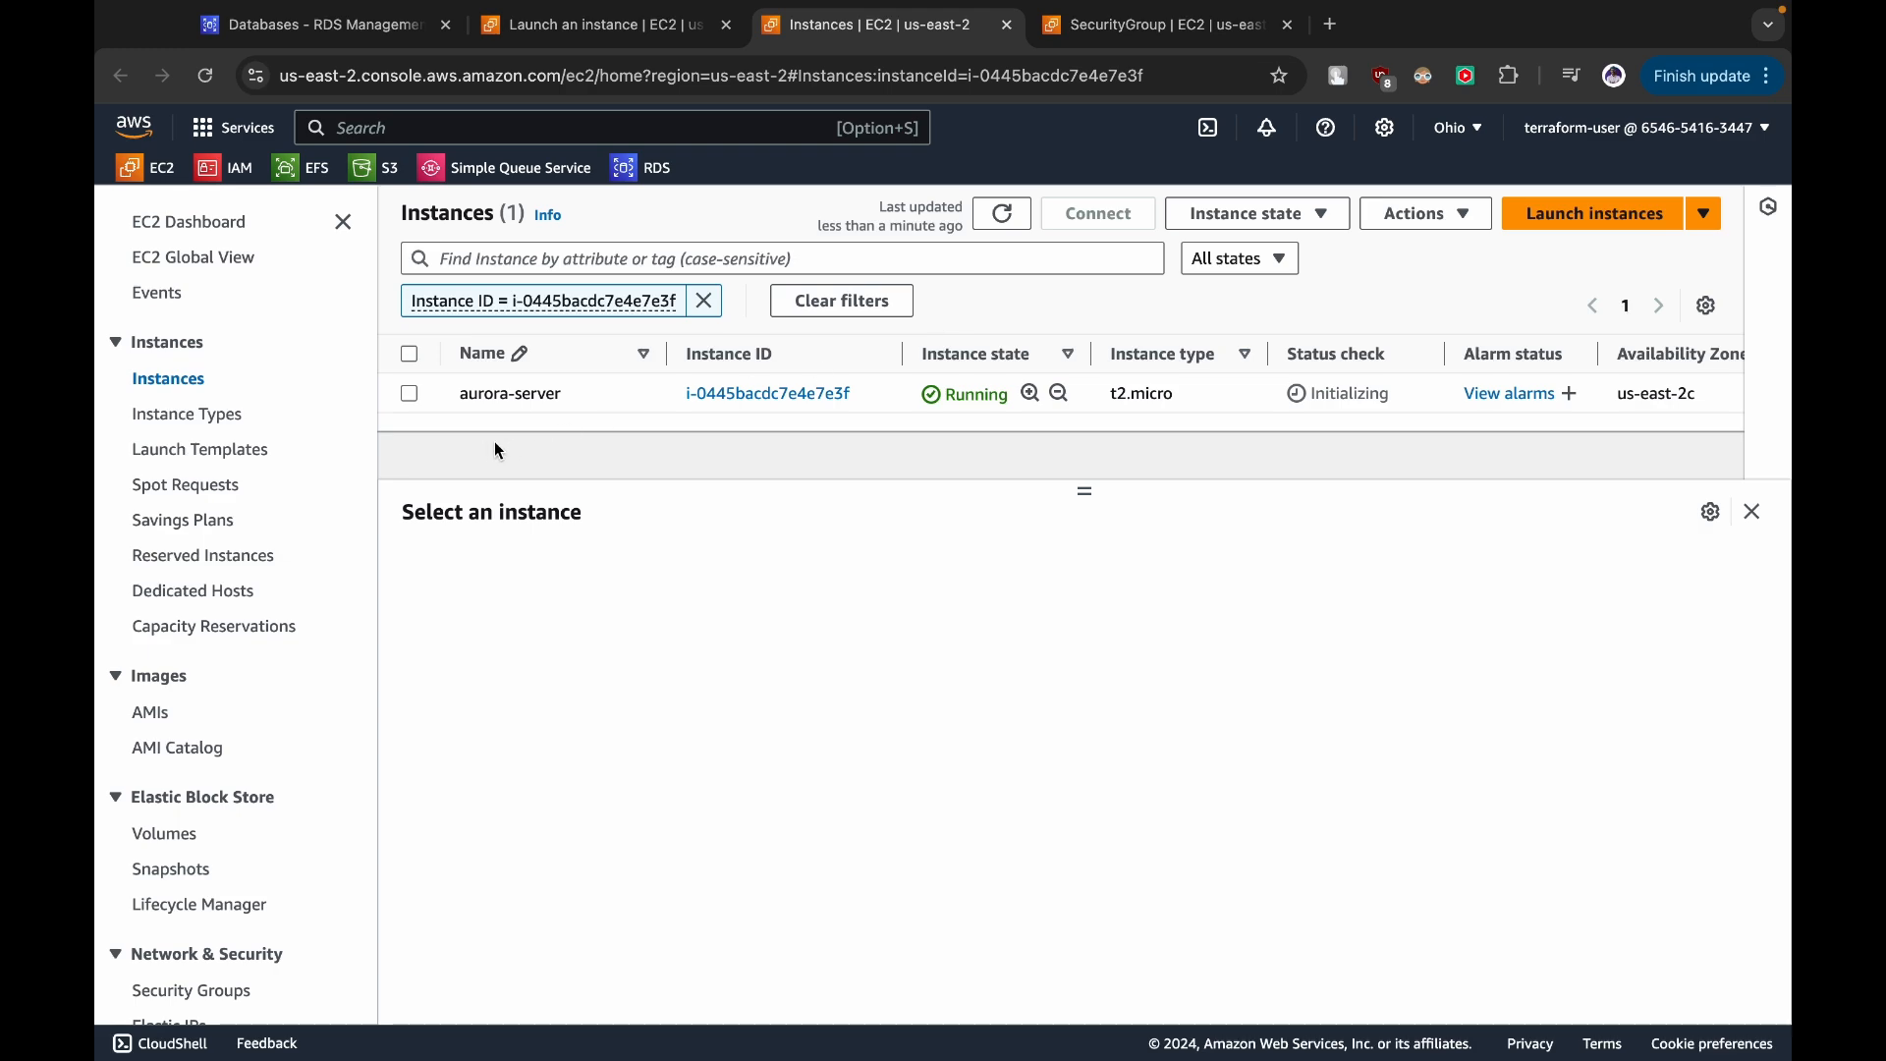
{"action": "left_click", "coordinate": [406, 395]}
{"action": "left_click", "coordinate": [1098, 213]}
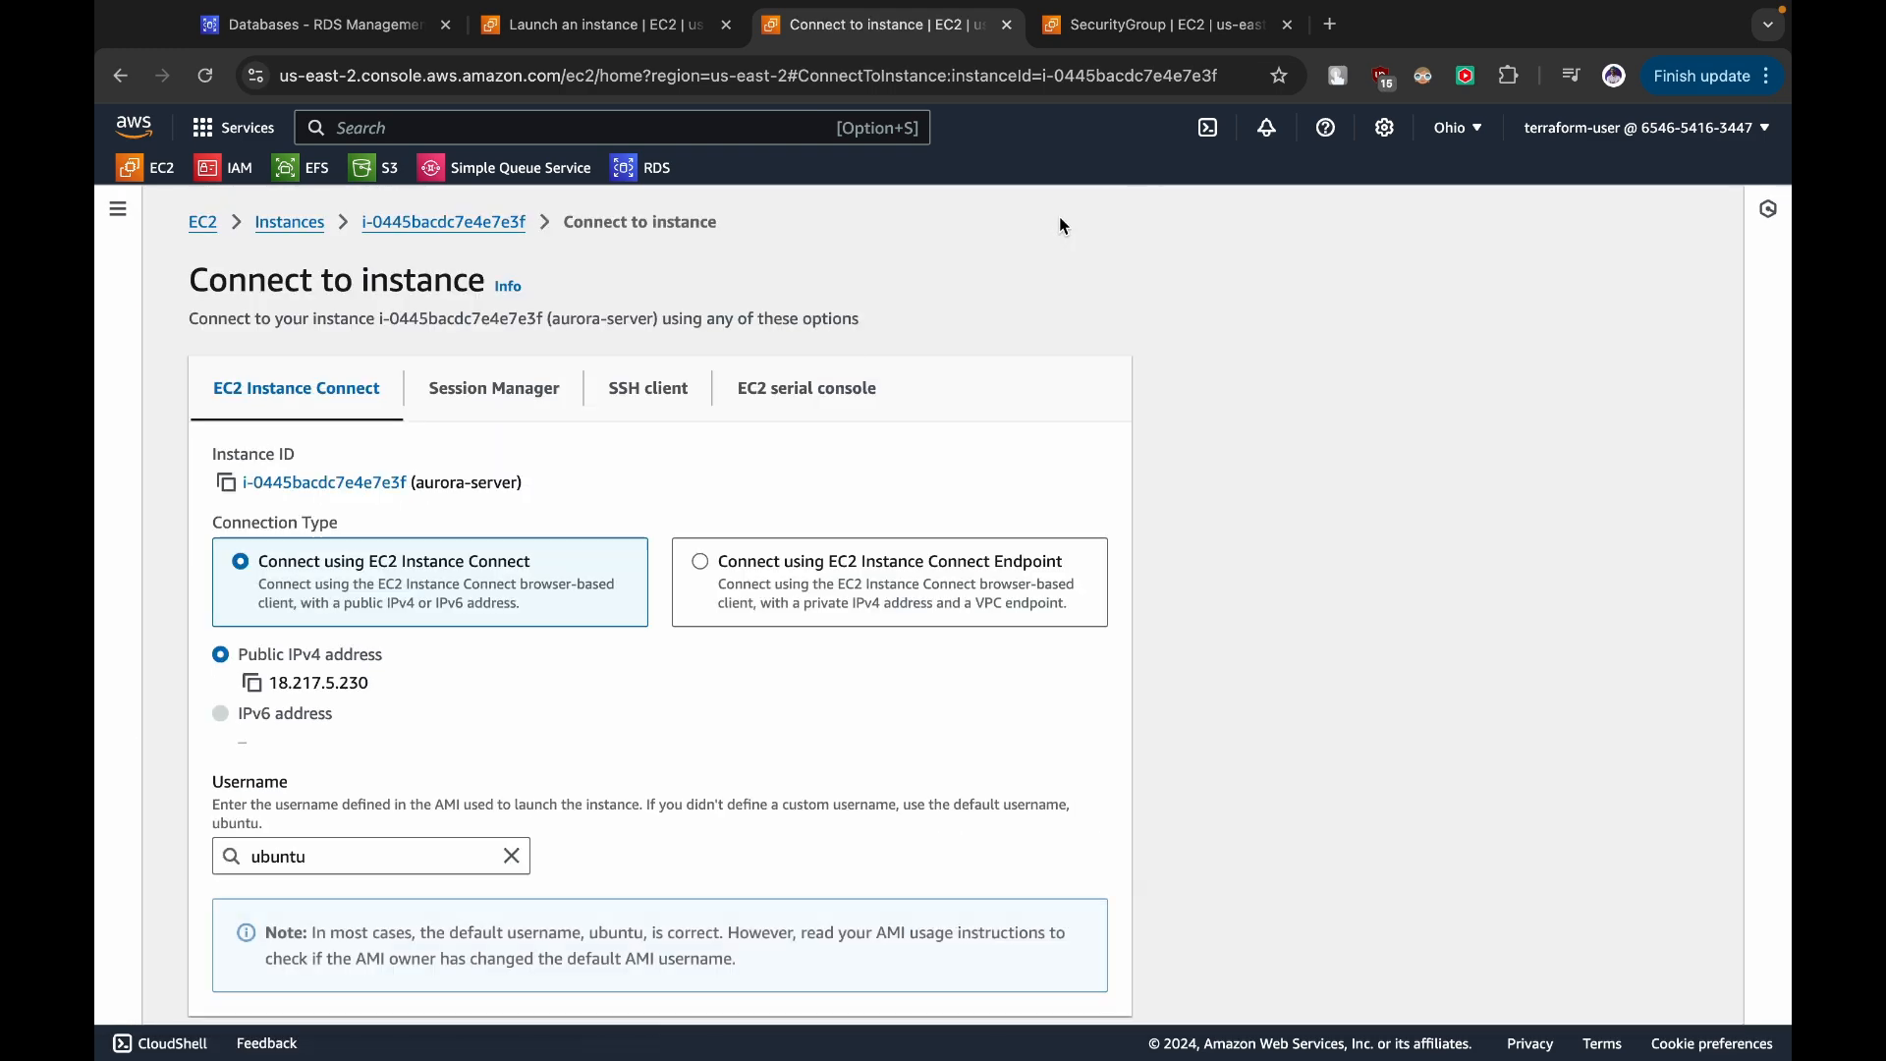
- Connect to the aurora-server instance with EC2 Instance Connect as ubuntu and dismiss the instance details below the terminal
{"action": "scroll", "coordinate": [586, 656], "scroll_direction": "down", "scroll_amount": 5}
{"action": "left_click", "coordinate": [1041, 982]}
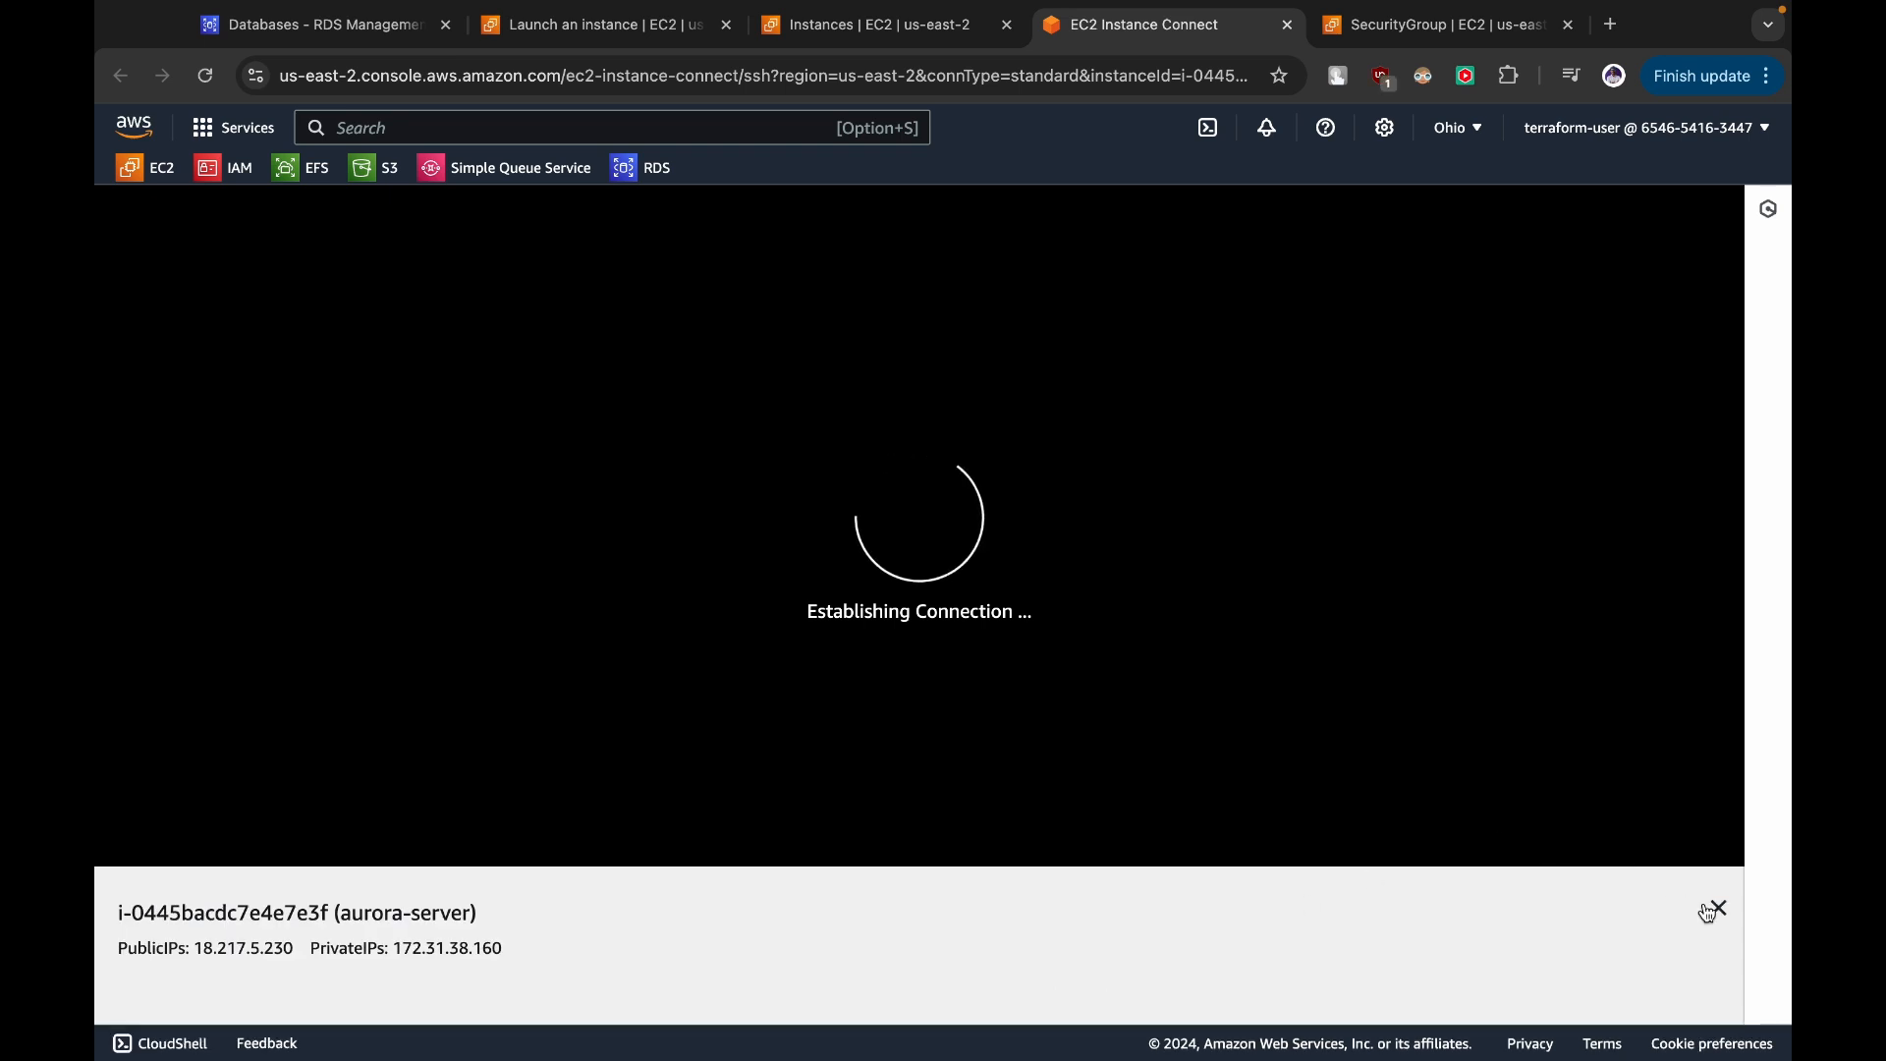
{"action": "left_click", "coordinate": [1711, 904]}
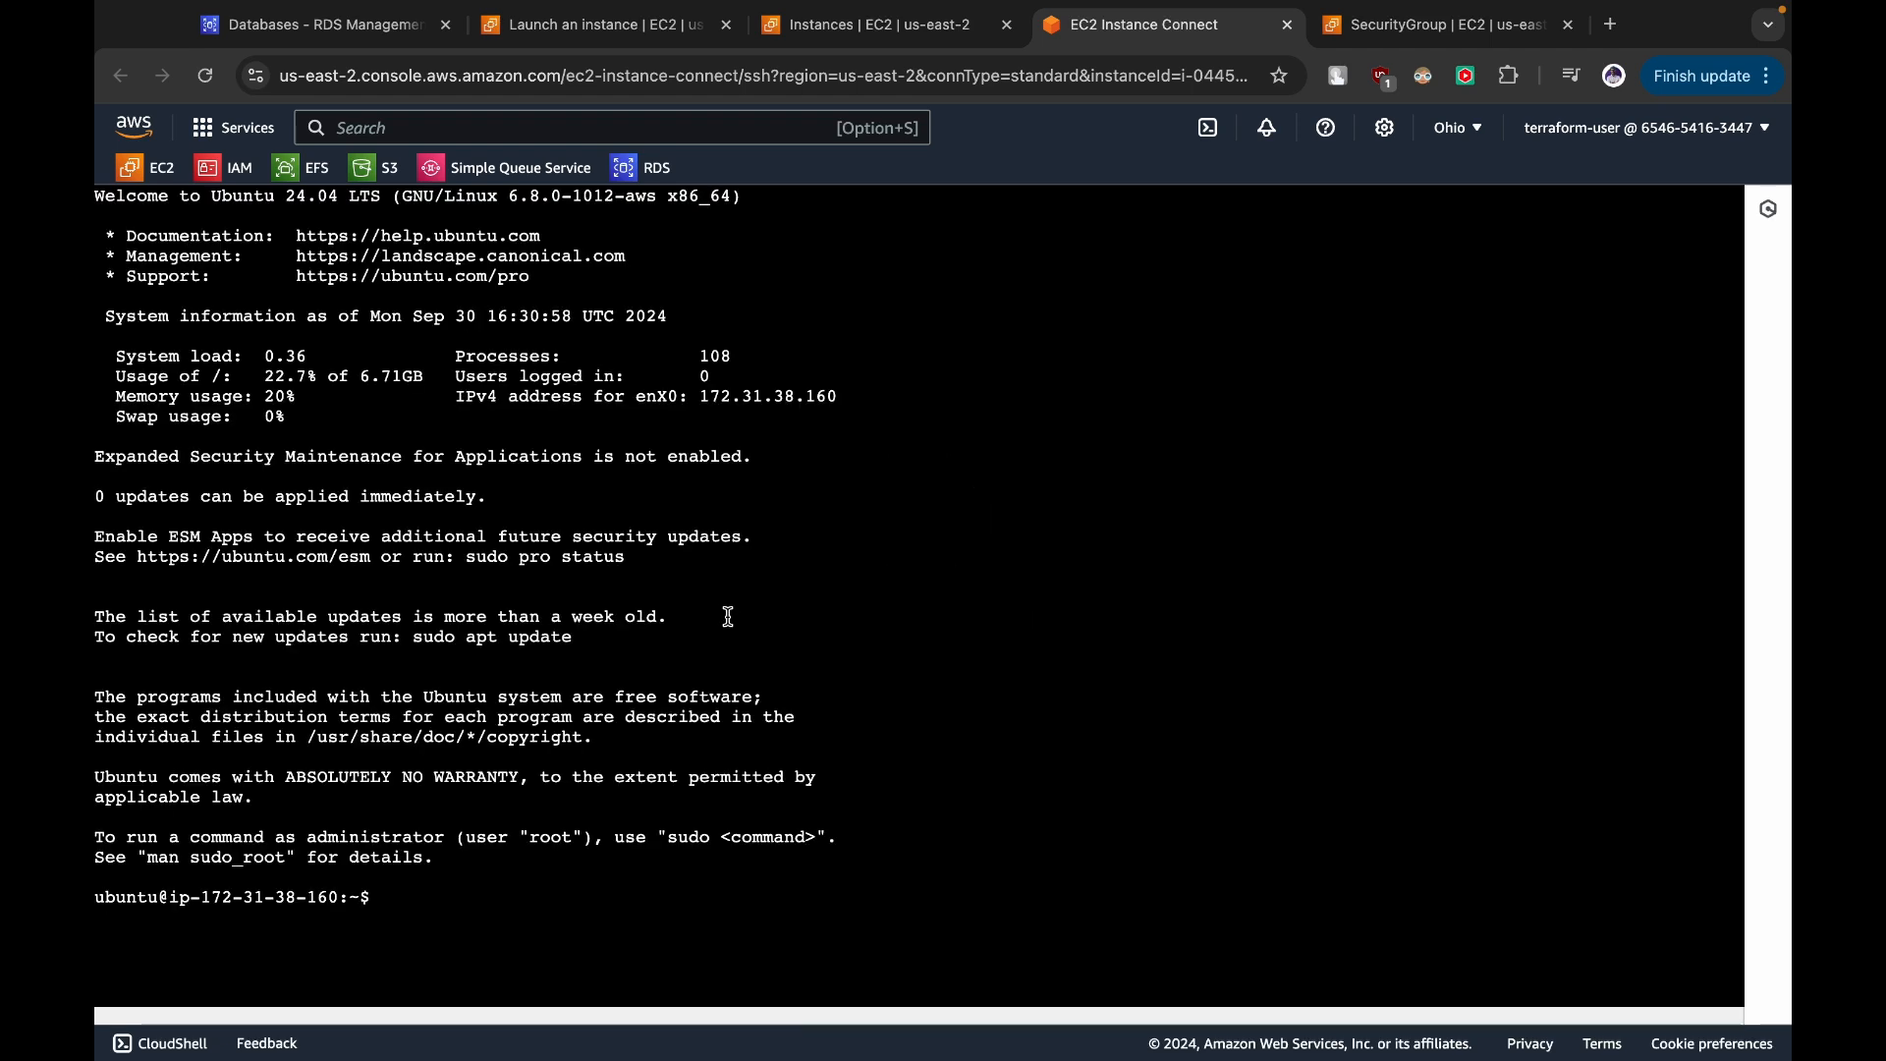
- Switch to the root user with sudo su and clear the terminal
{"action": "type", "text": "sudos"}
{"action": "key", "text": "BackSpace"}
{"action": "type", "text": "su"}
{"action": "key", "text": "Return"}
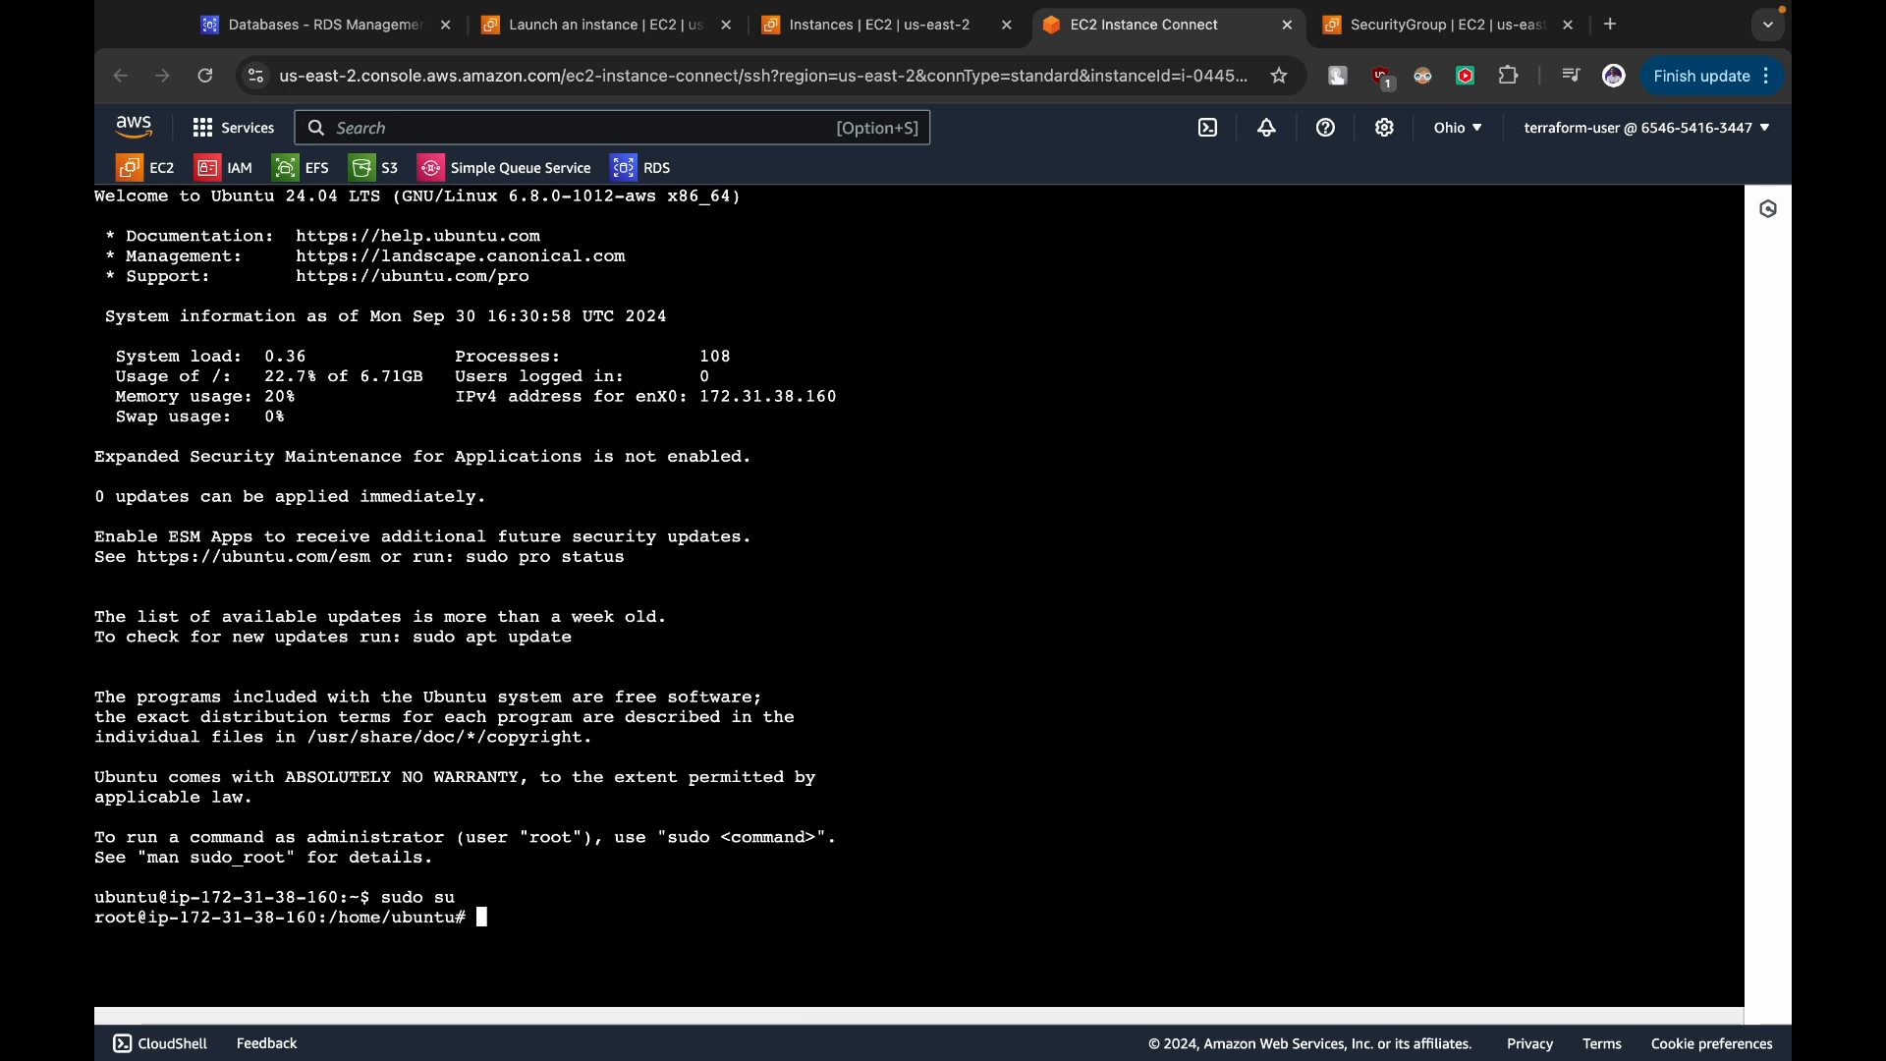
{"action": "type", "text": "clear"}
{"action": "key", "text": "Return"}
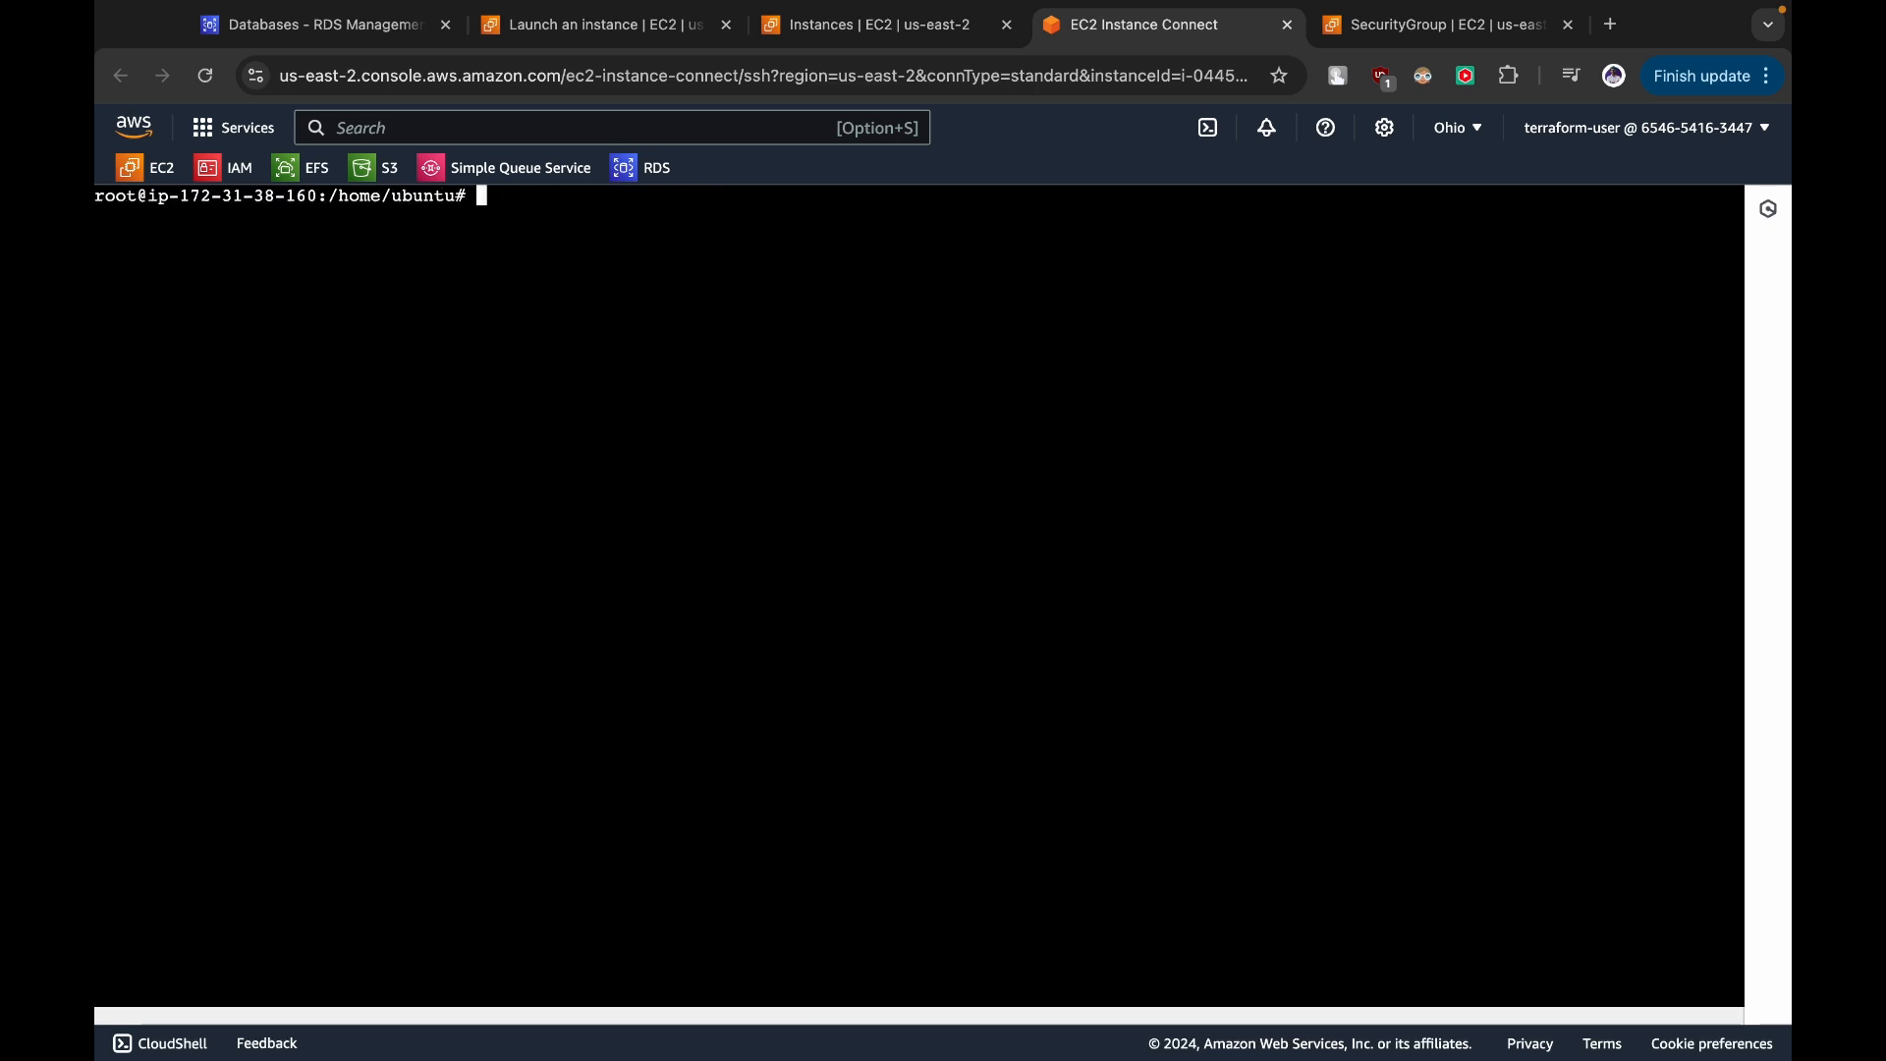
- Enlarge the terminal display and refresh the package lists with apt update
{"action": "key", "text": "super+equal"}
{"action": "key", "text": "super+equal"}
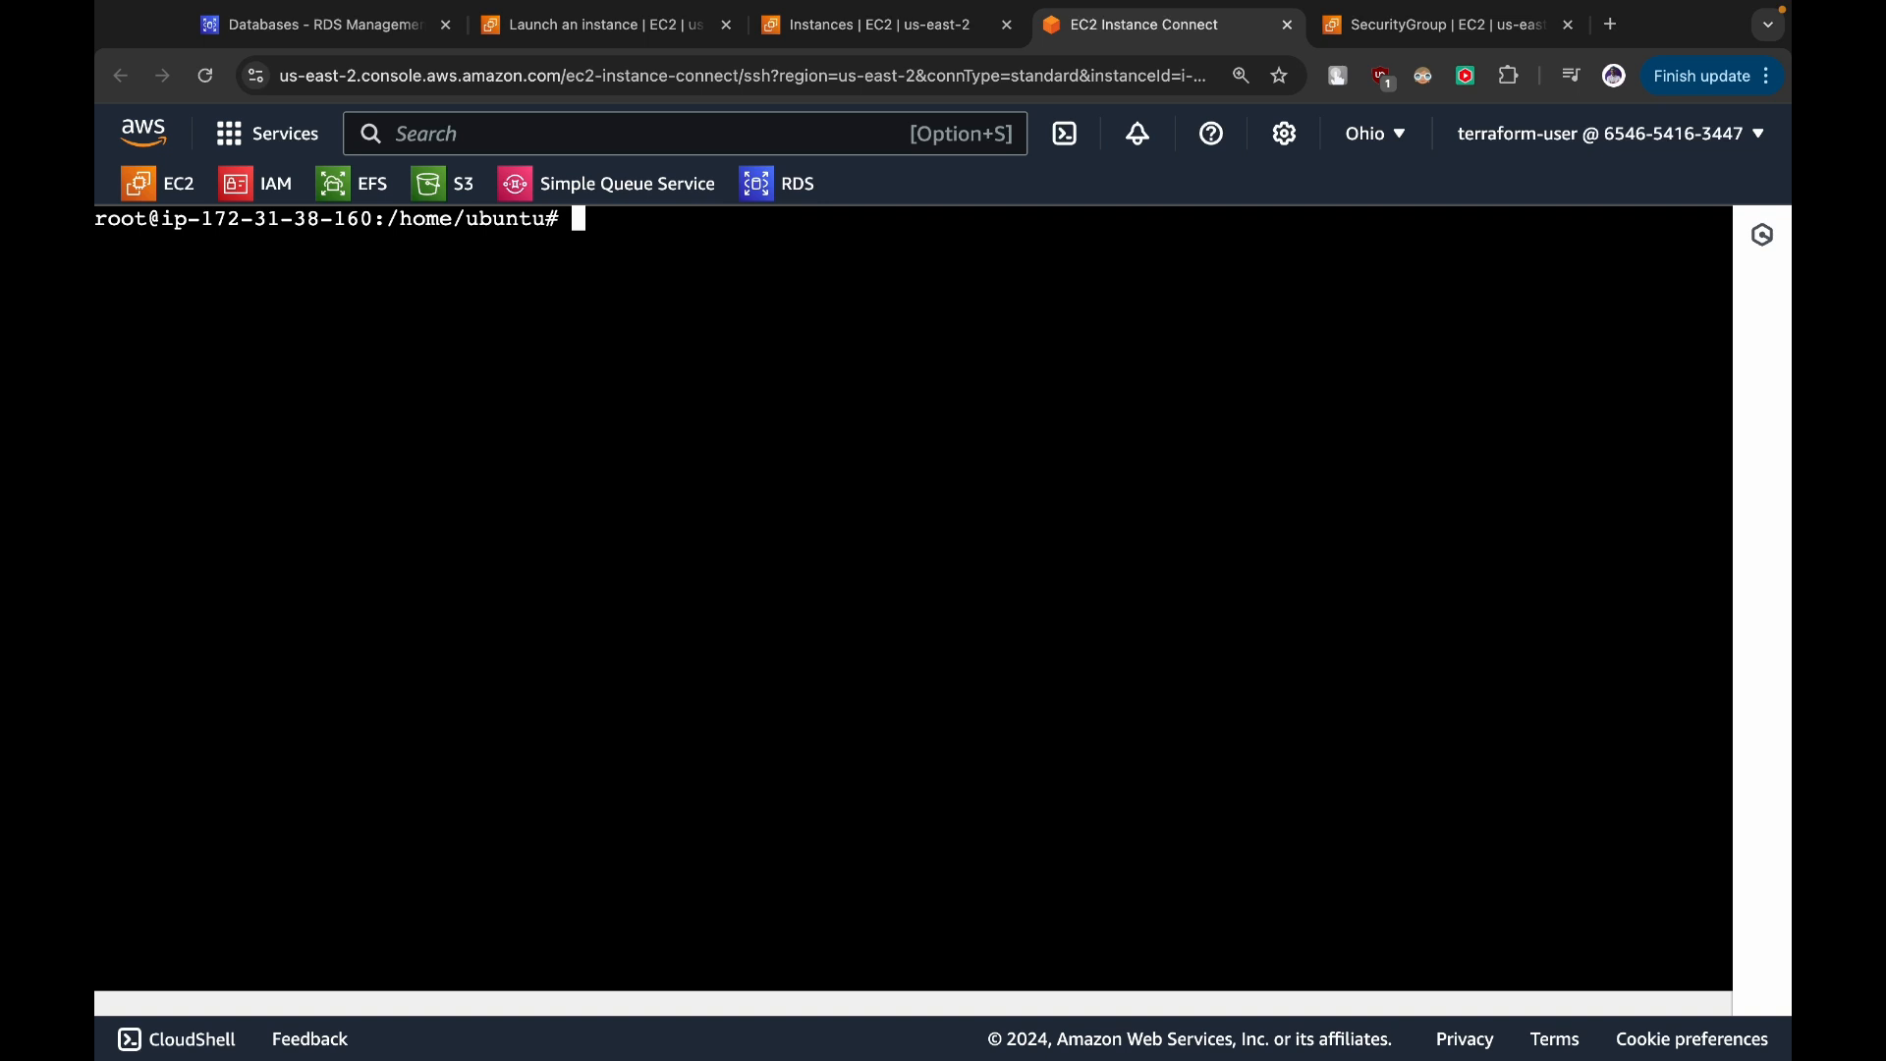
{"action": "type", "text": "apt update"}
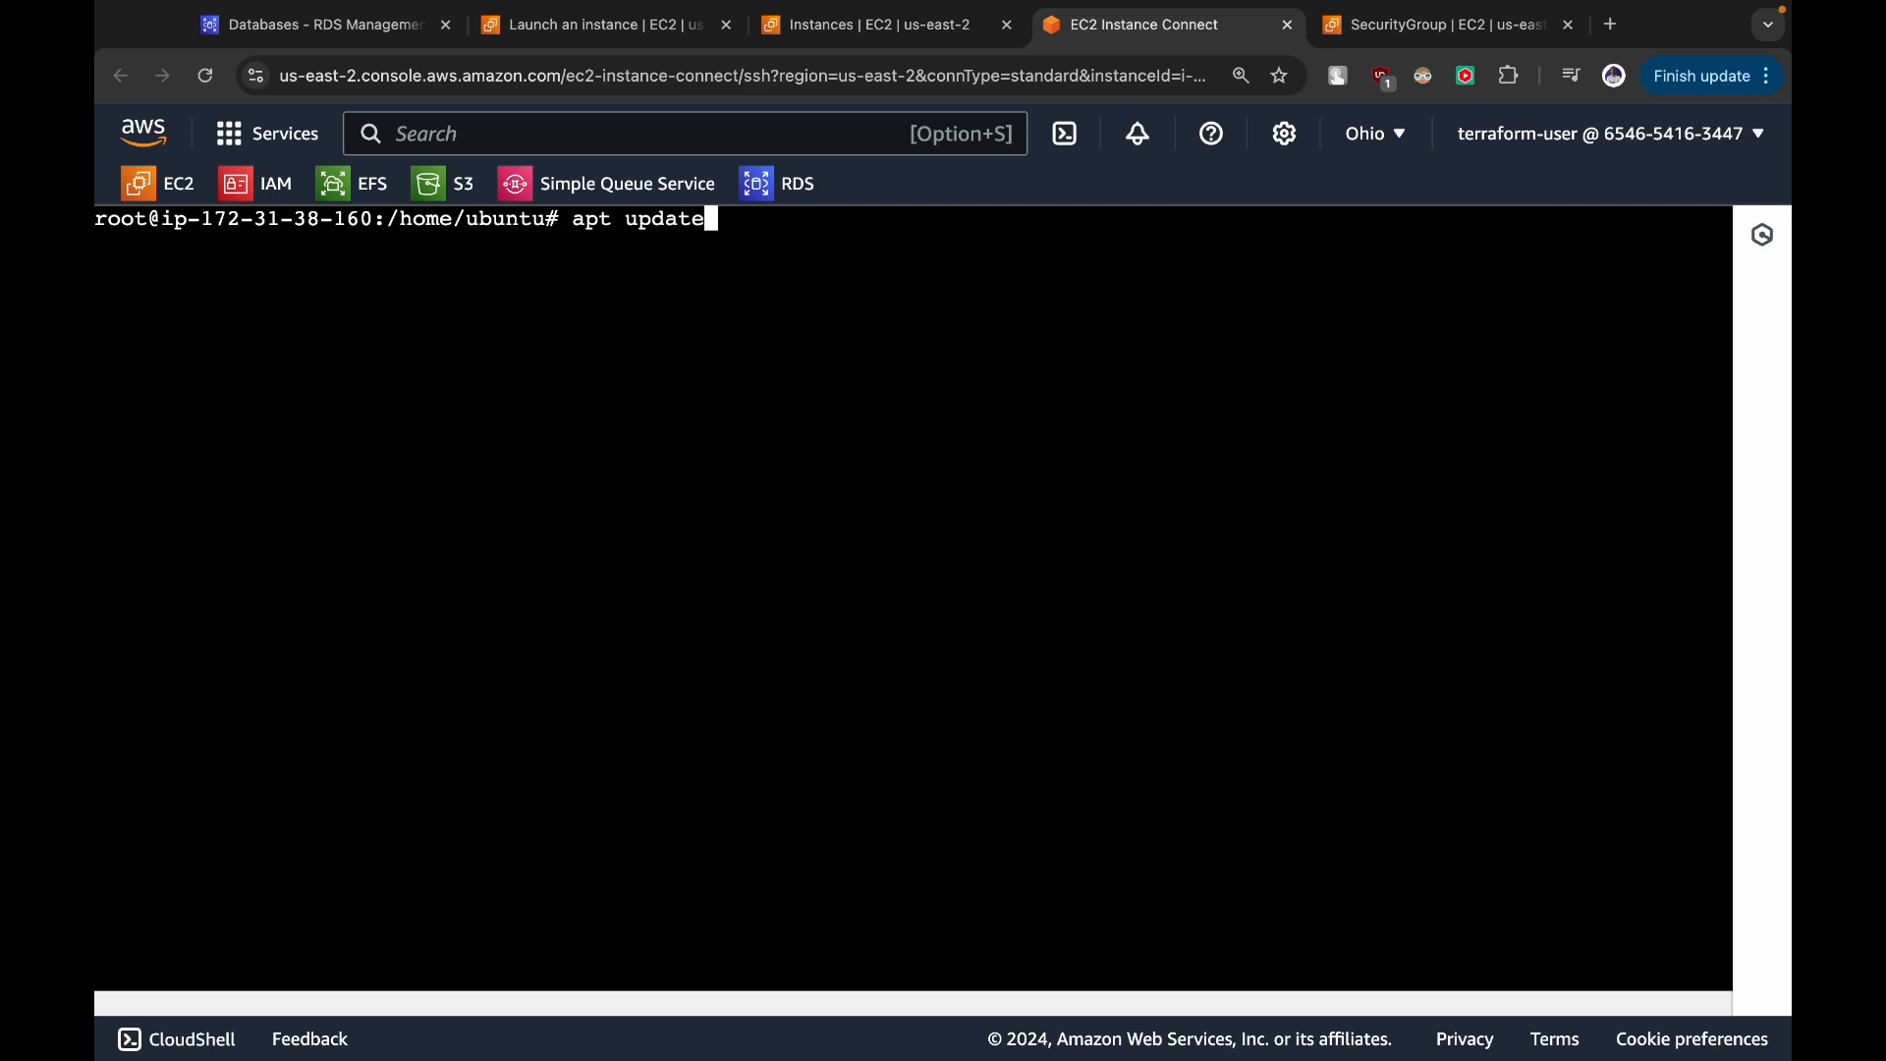
{"action": "key", "text": "Return"}
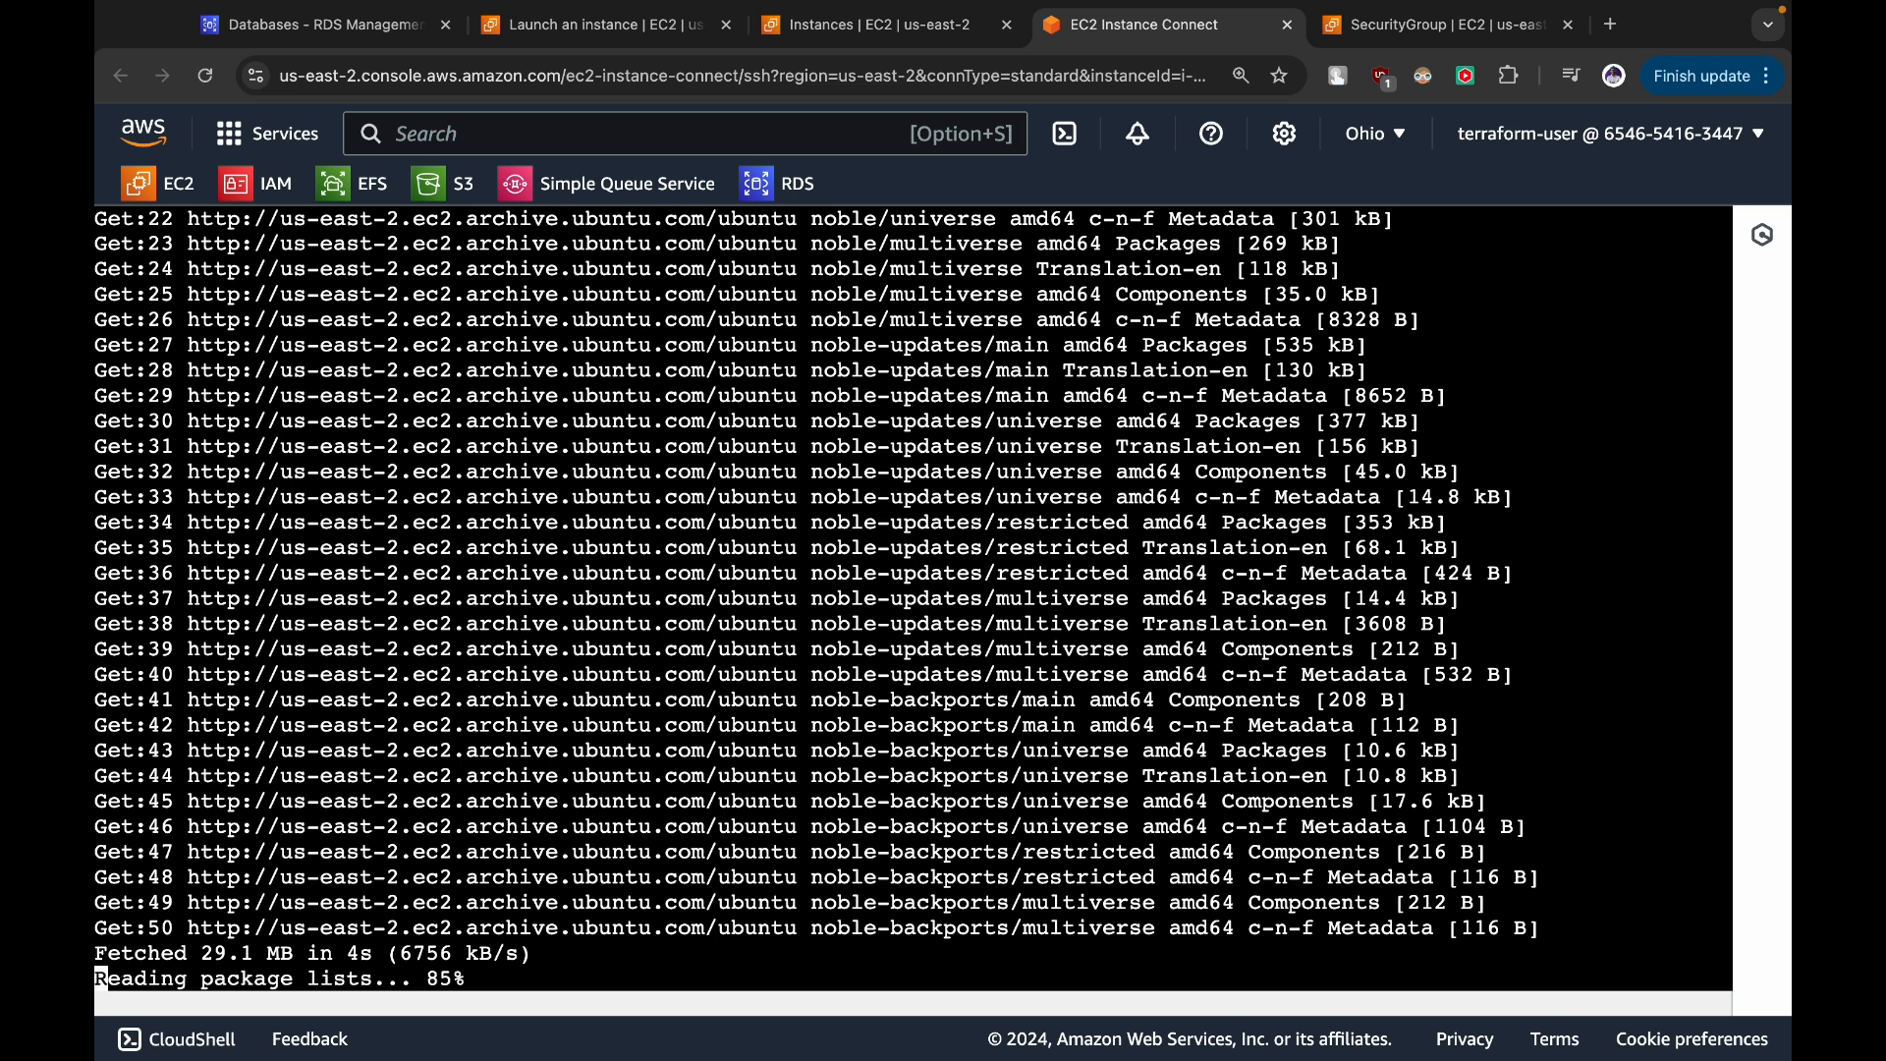
- Install the mysql-client package with apt, accept the installation and clear the terminal
{"action": "type", "text": "apt install mysql-cli"}
{"action": "key", "text": "BackSpace"}
{"action": "key", "text": "BackSpace"}
{"action": "type", "text": "nt"}
{"action": "key", "text": "BackSpace"}
{"action": "type", "text": "t"}
{"action": "key", "text": "Return"}
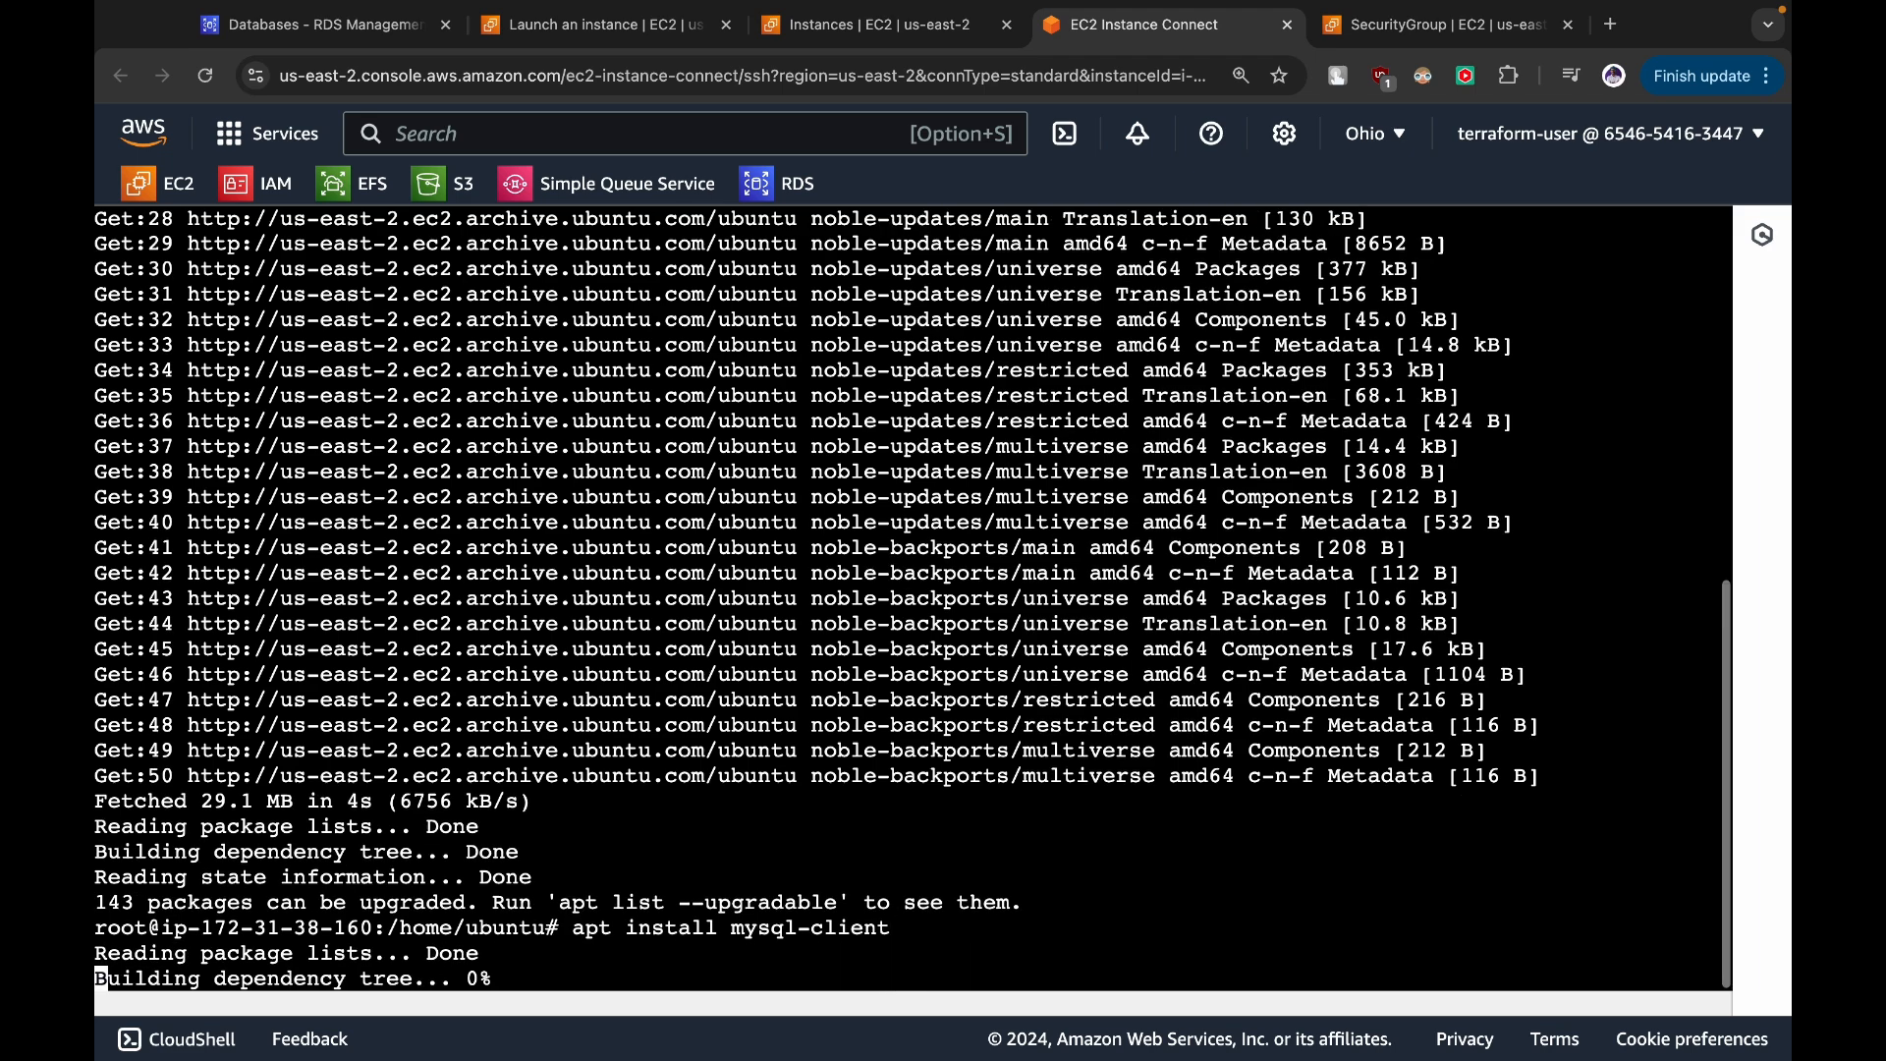
{"action": "type", "text": "y"}
{"action": "key", "text": "Return"}
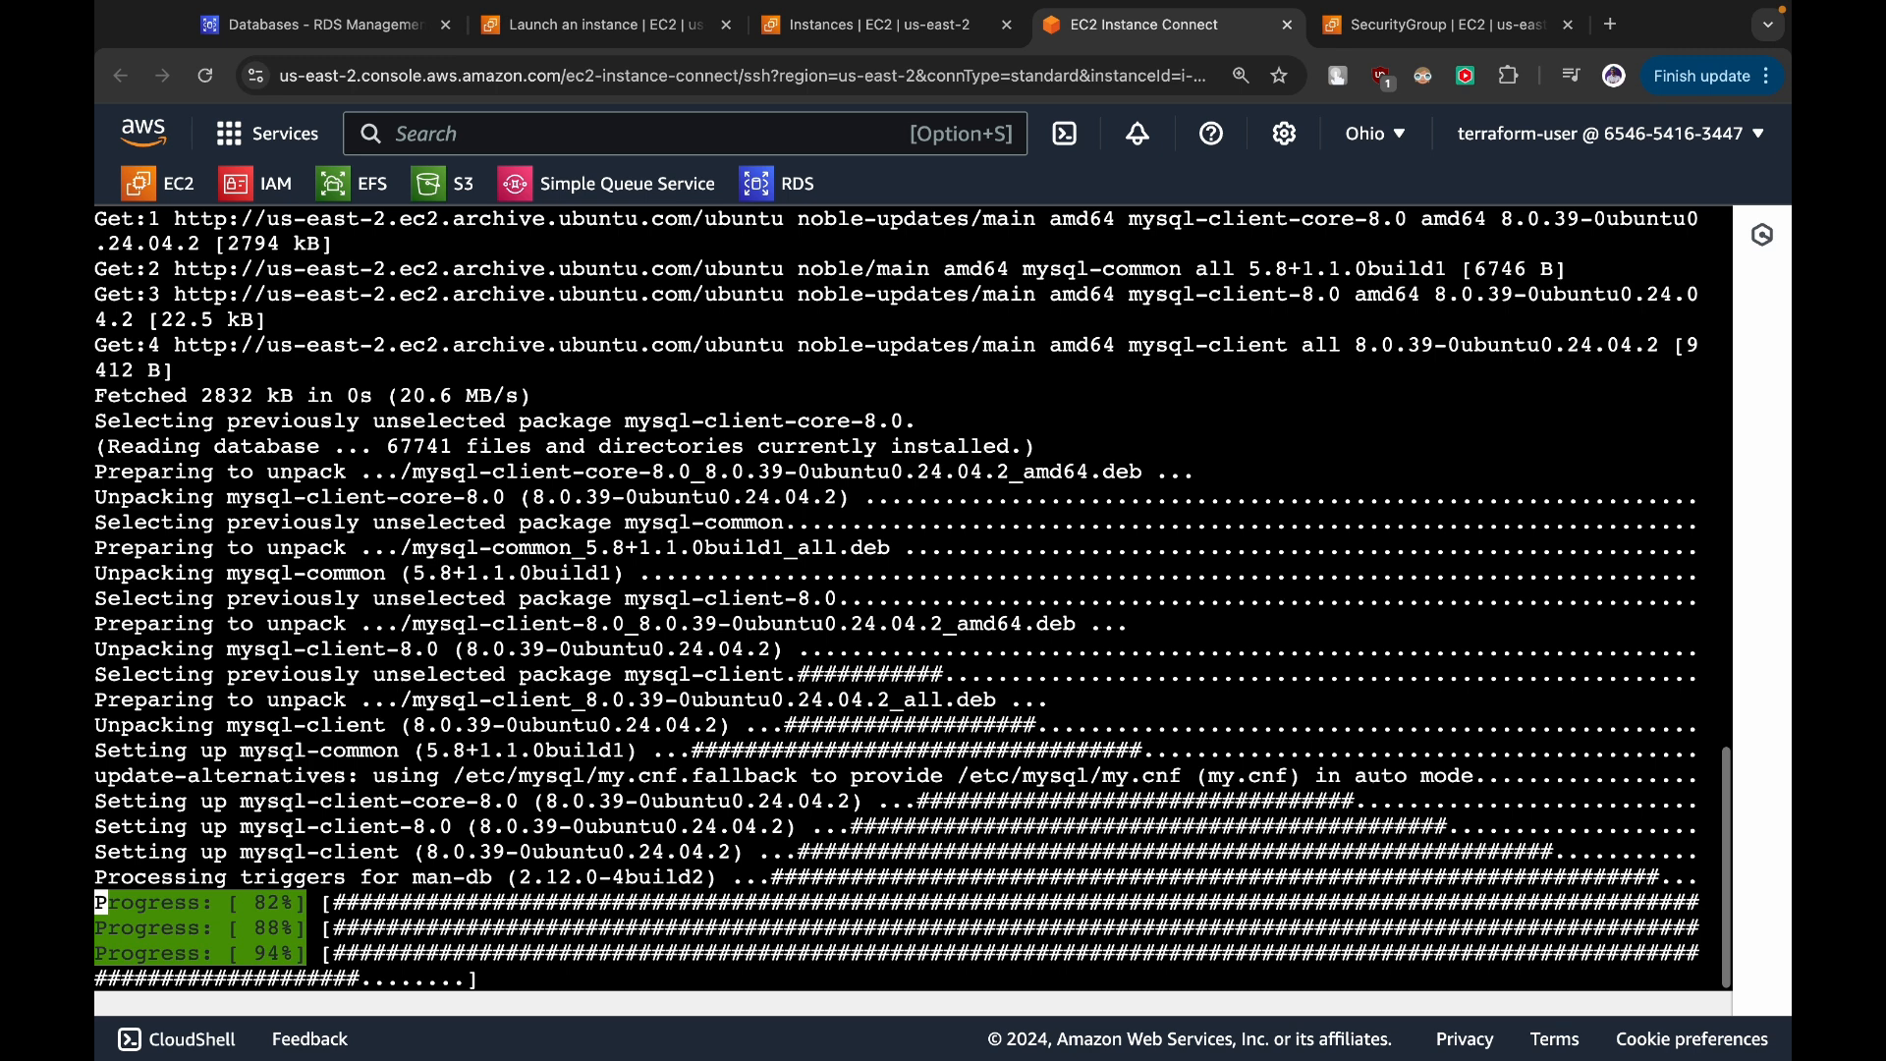
{"action": "key", "text": "super+minus"}
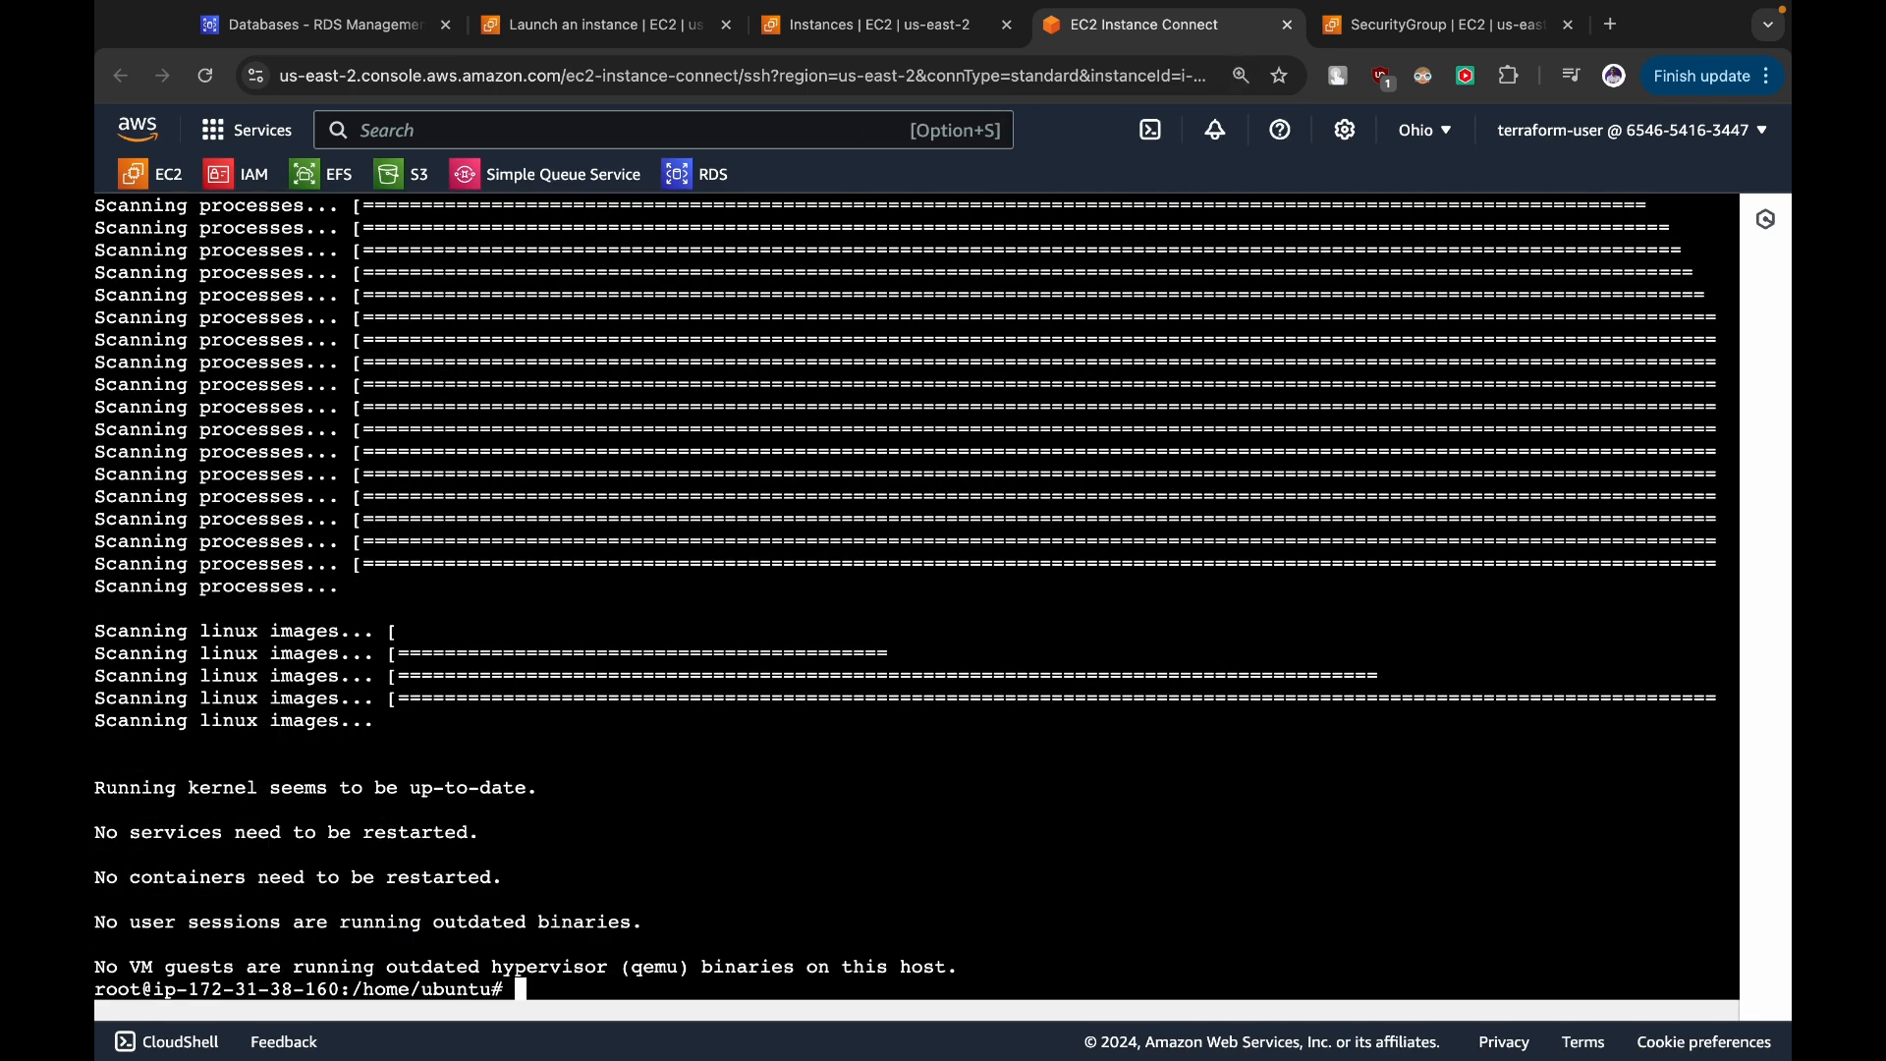
{"action": "type", "text": "clear"}
{"action": "key", "text": "Return"}
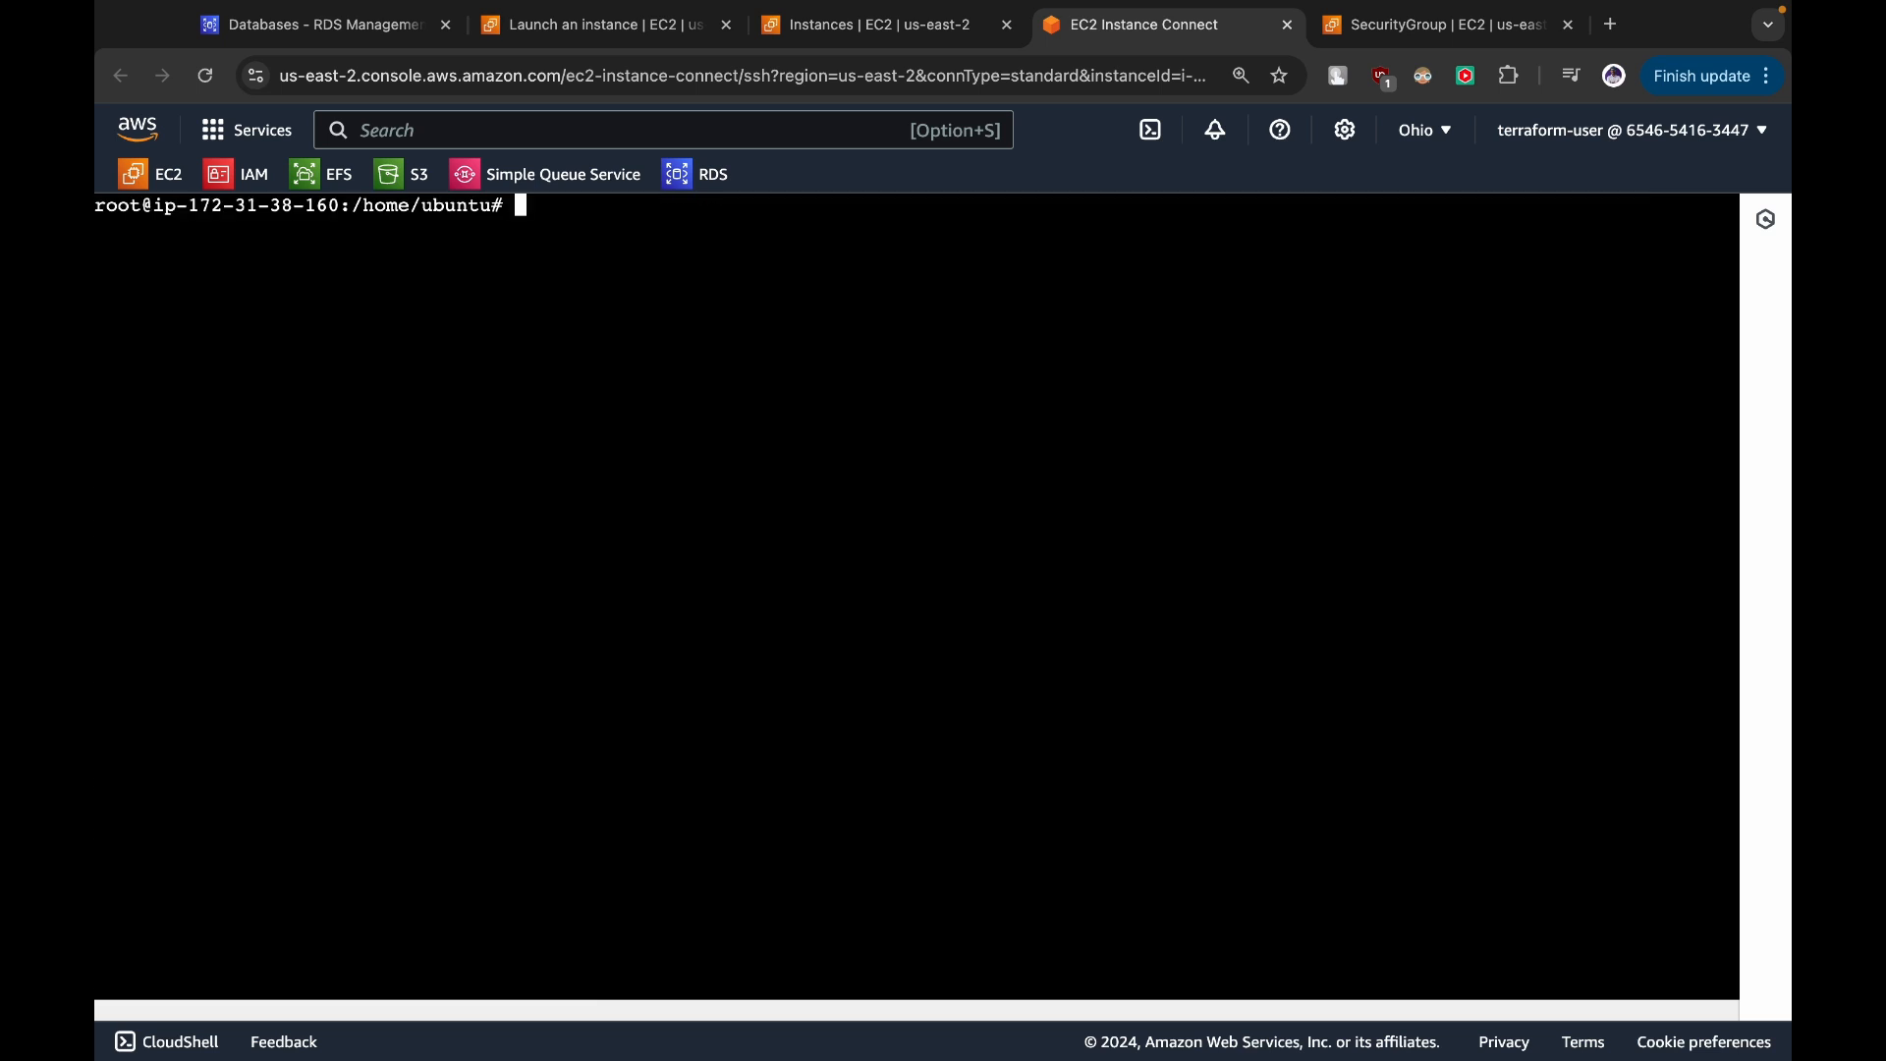
- Check the rds-aurora-cluster instances in the RDS databases list, dismissing the creation banner and sorting by status
{"action": "left_click", "coordinate": [357, 38]}
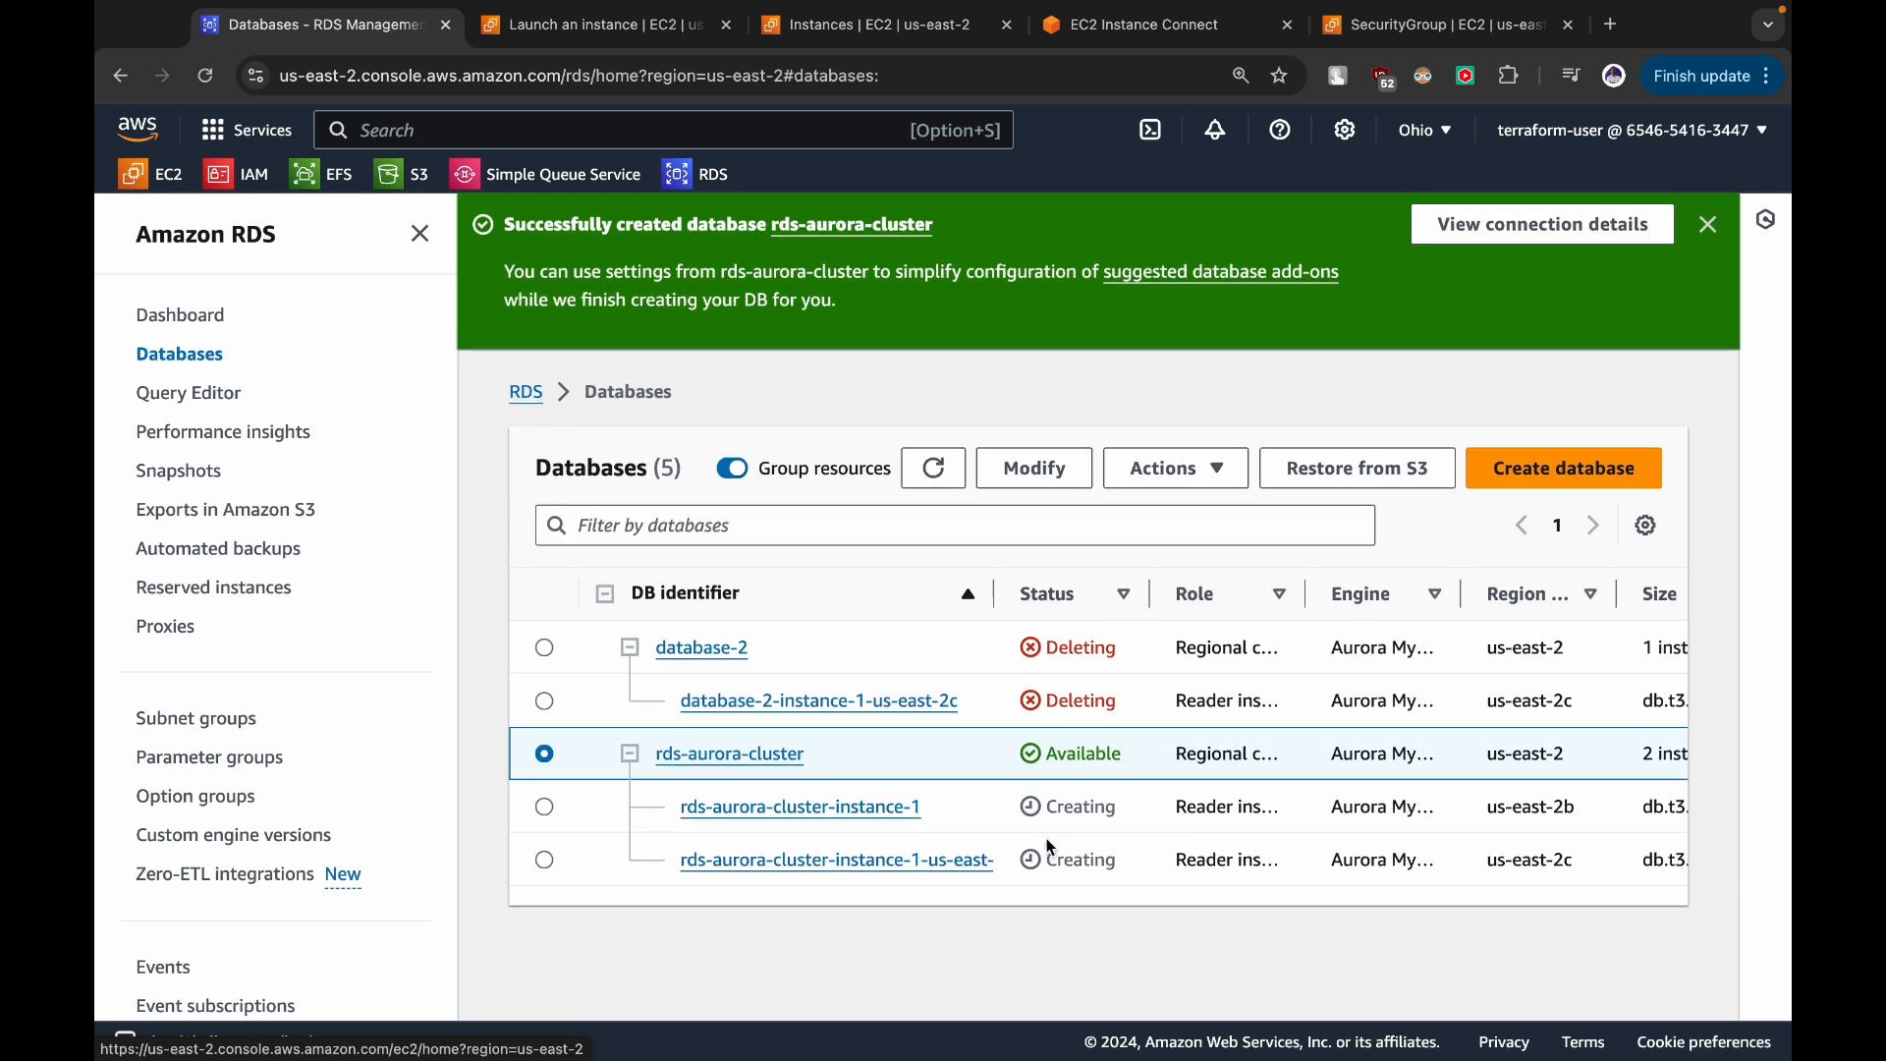
{"action": "scroll", "coordinate": [1182, 833], "scroll_direction": "right", "scroll_amount": 5}
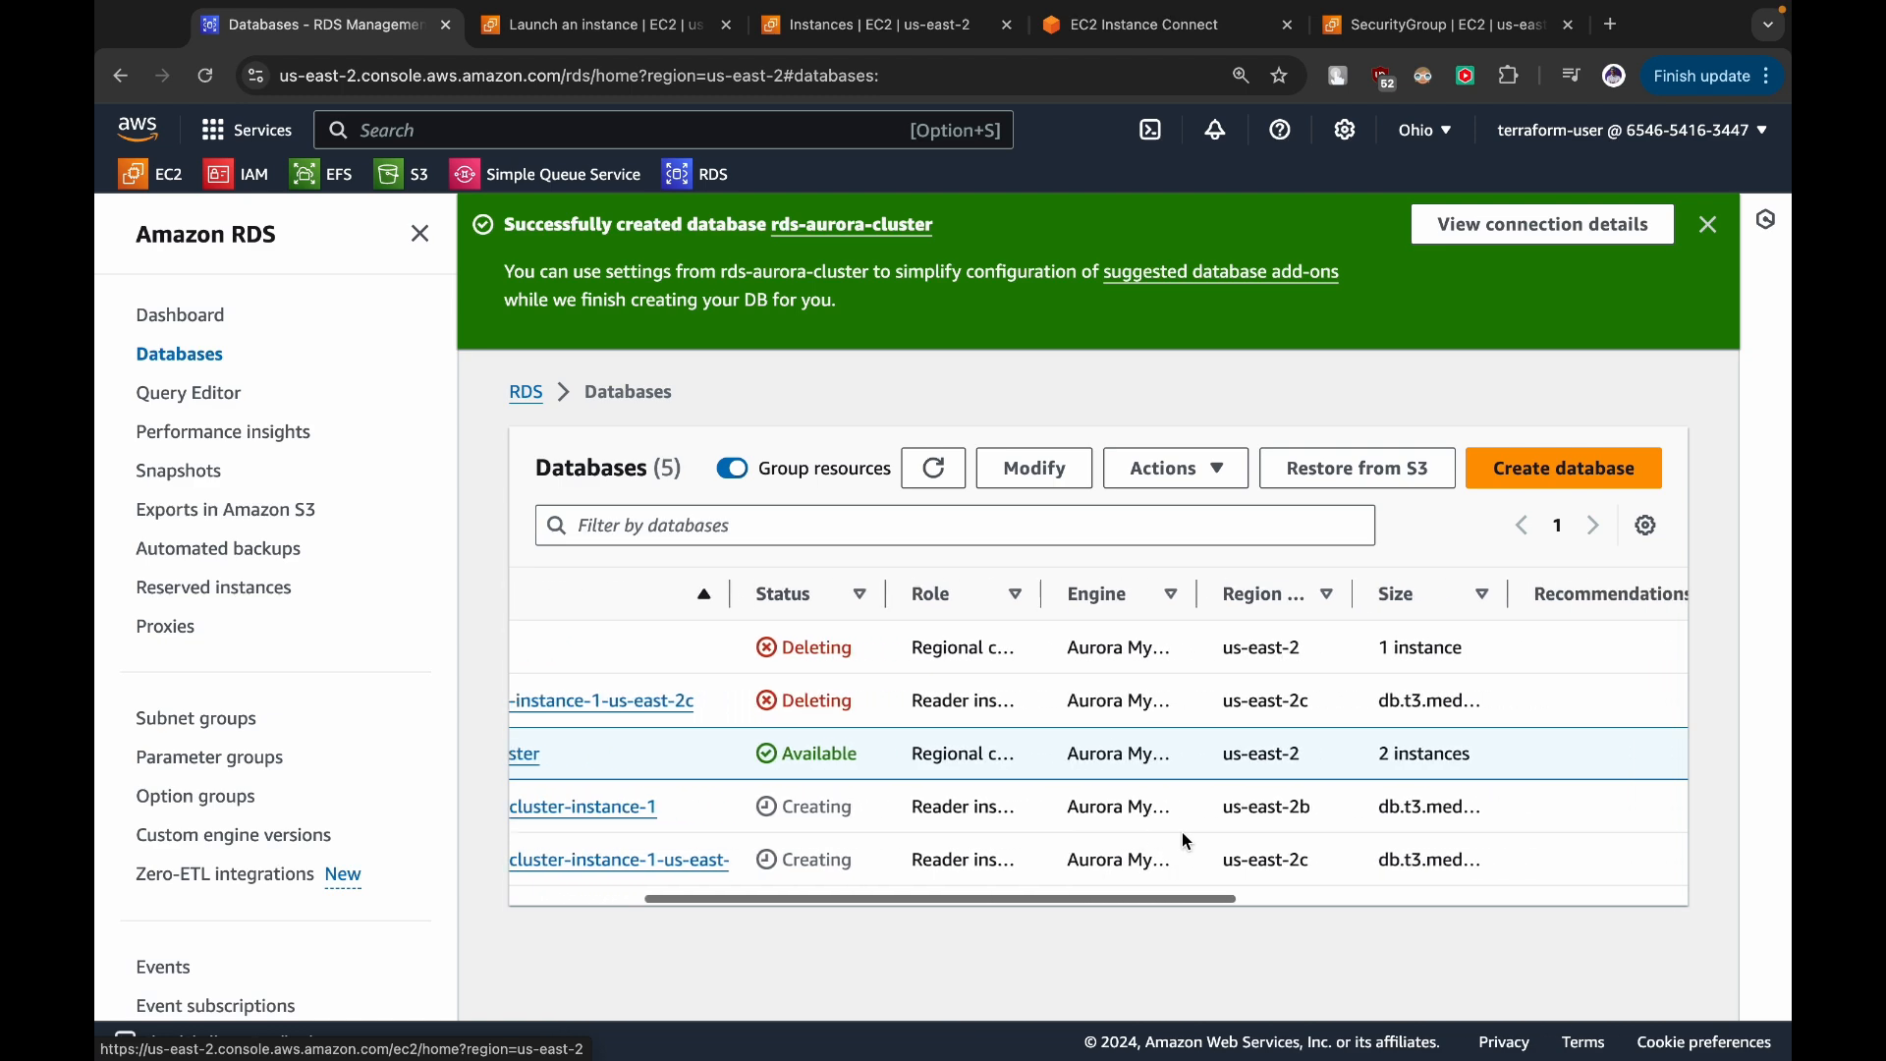
{"action": "scroll", "coordinate": [1182, 833], "scroll_direction": "left", "scroll_amount": 5}
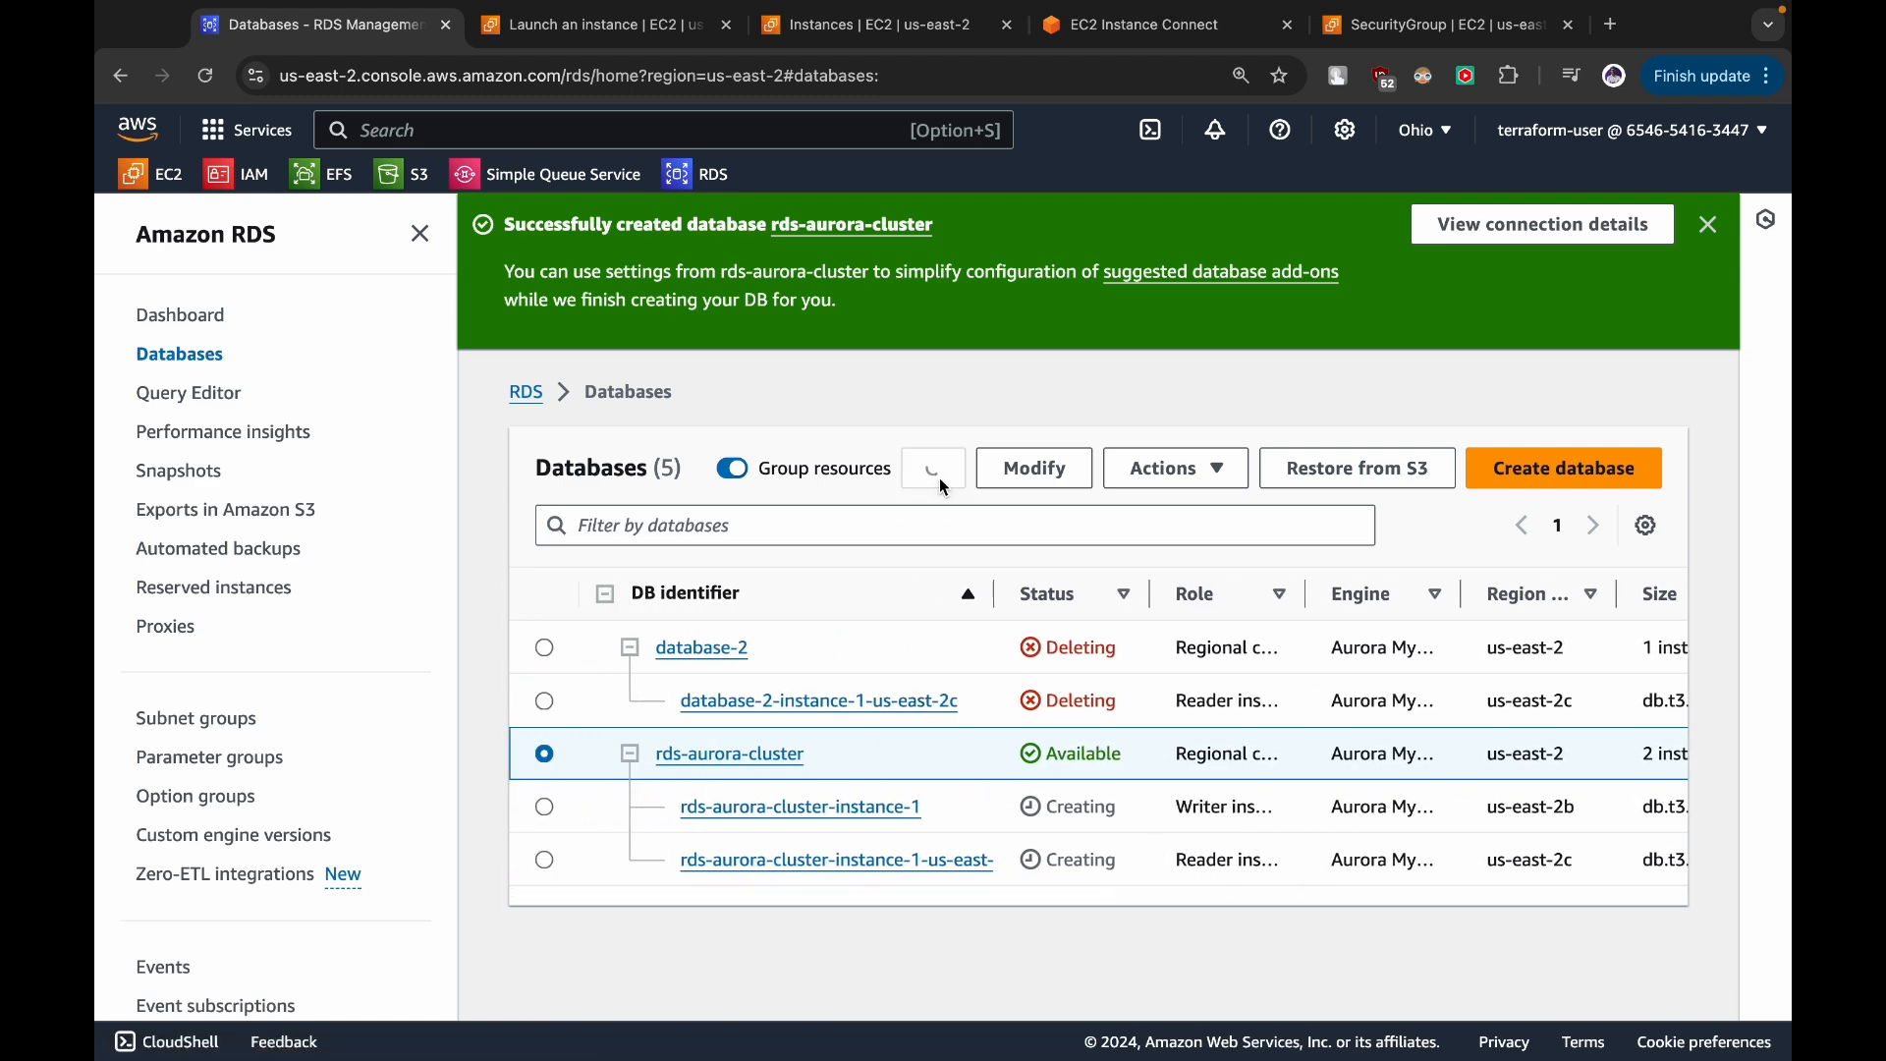
{"action": "left_click", "coordinate": [1707, 225]}
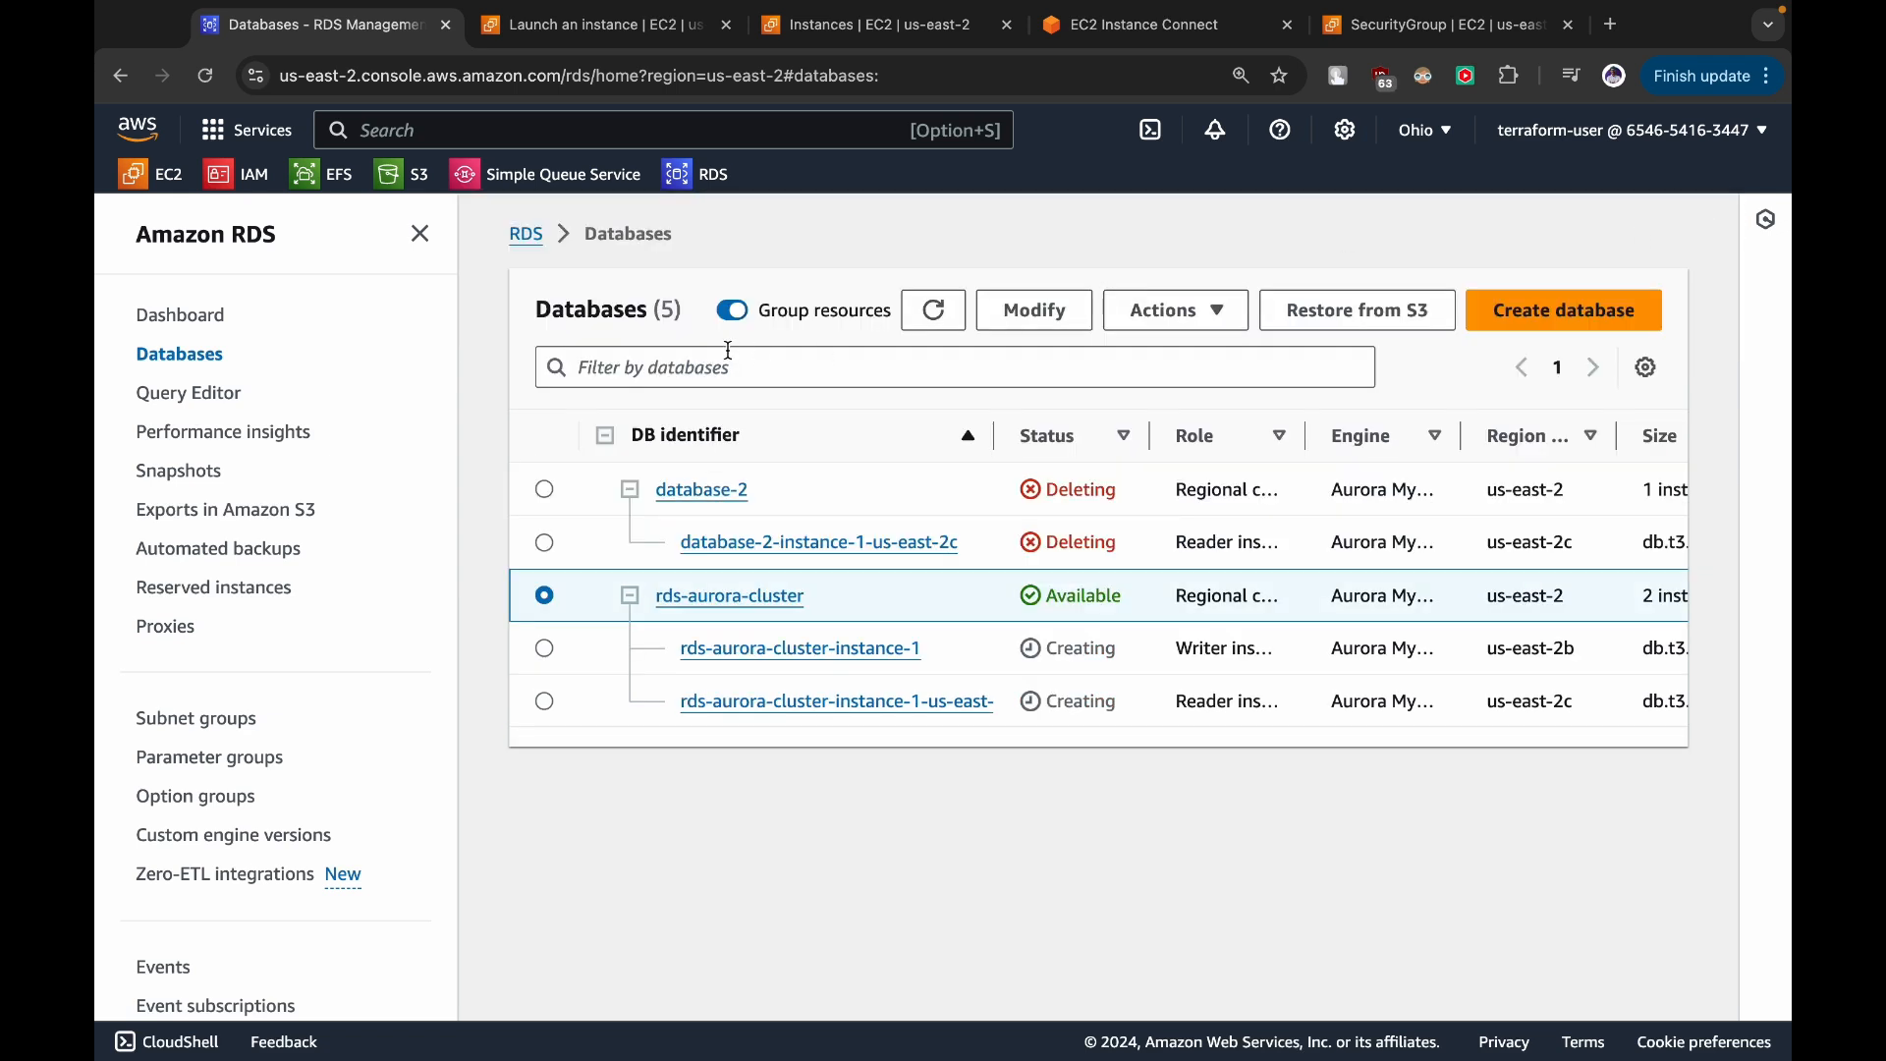
{"action": "left_click", "coordinate": [1094, 435]}
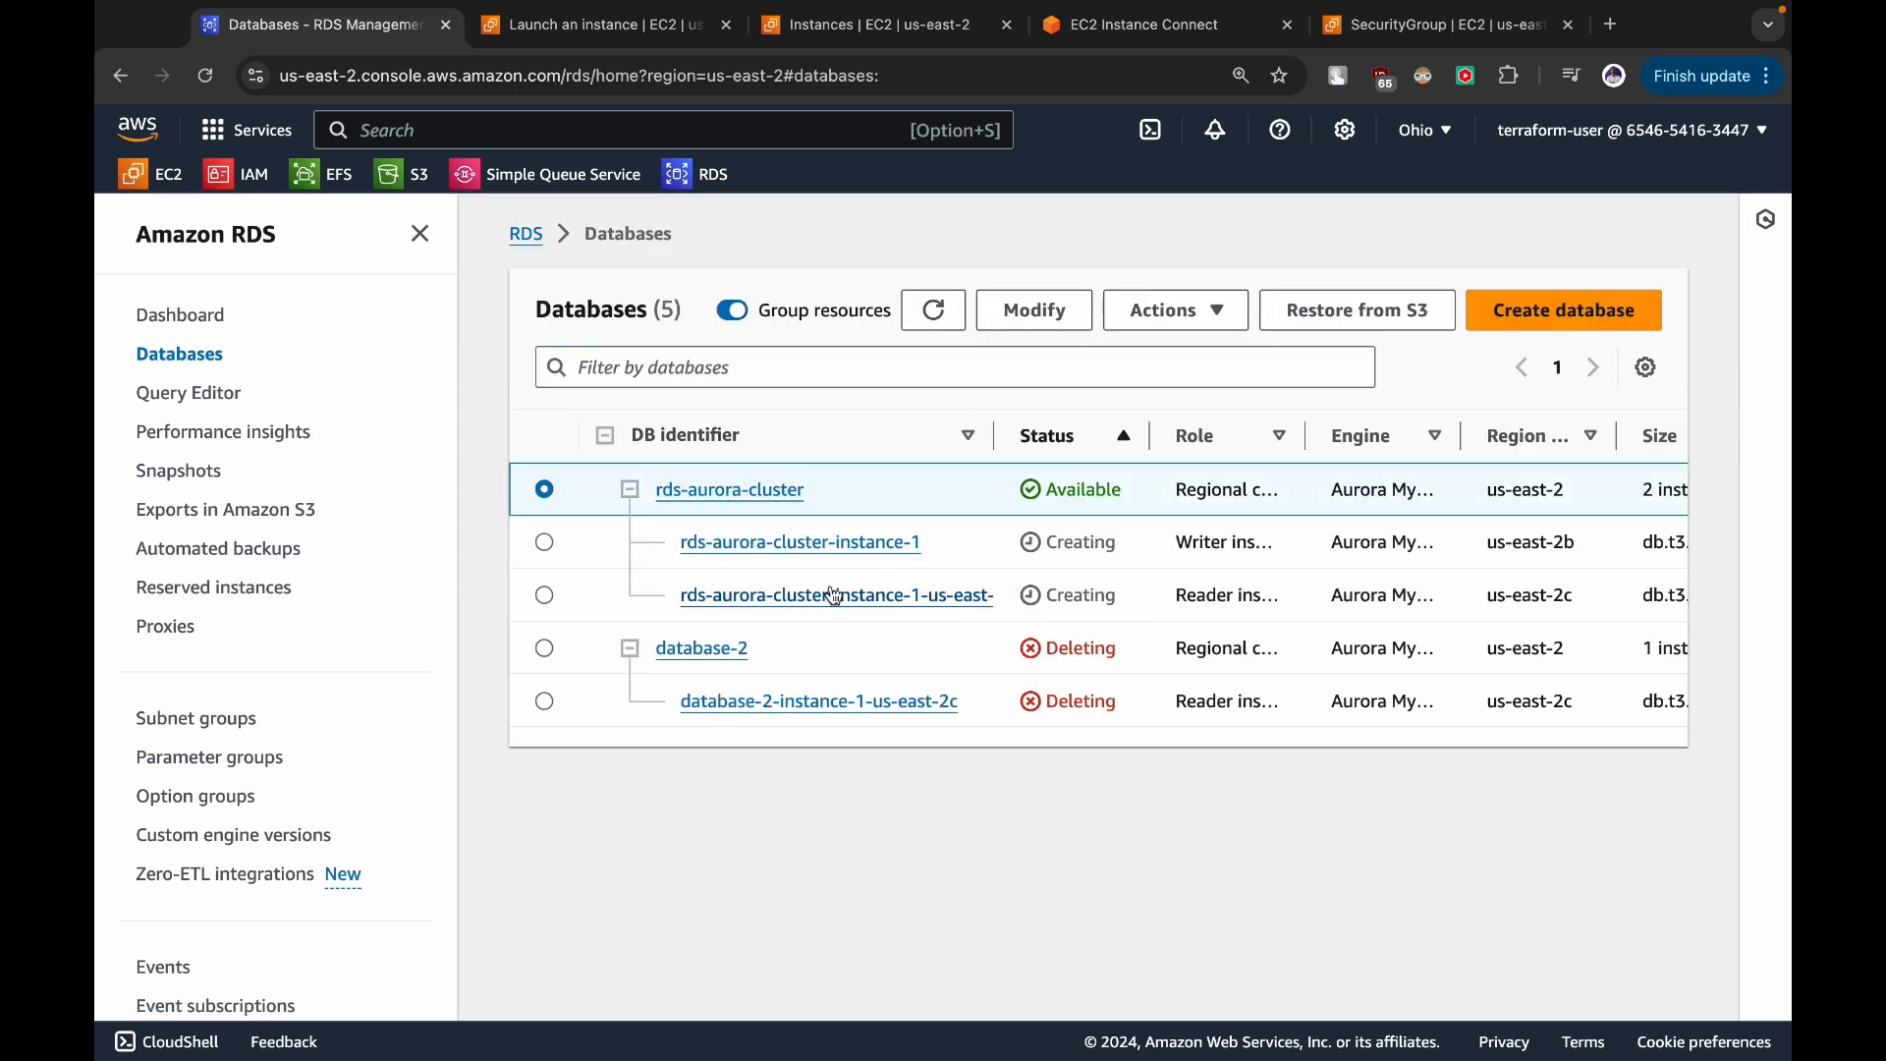
- Open the rds-aurora-cluster details and review its instances and its writer and reader endpoints
{"action": "left_click", "coordinate": [544, 542]}
{"action": "left_click", "coordinate": [693, 491]}
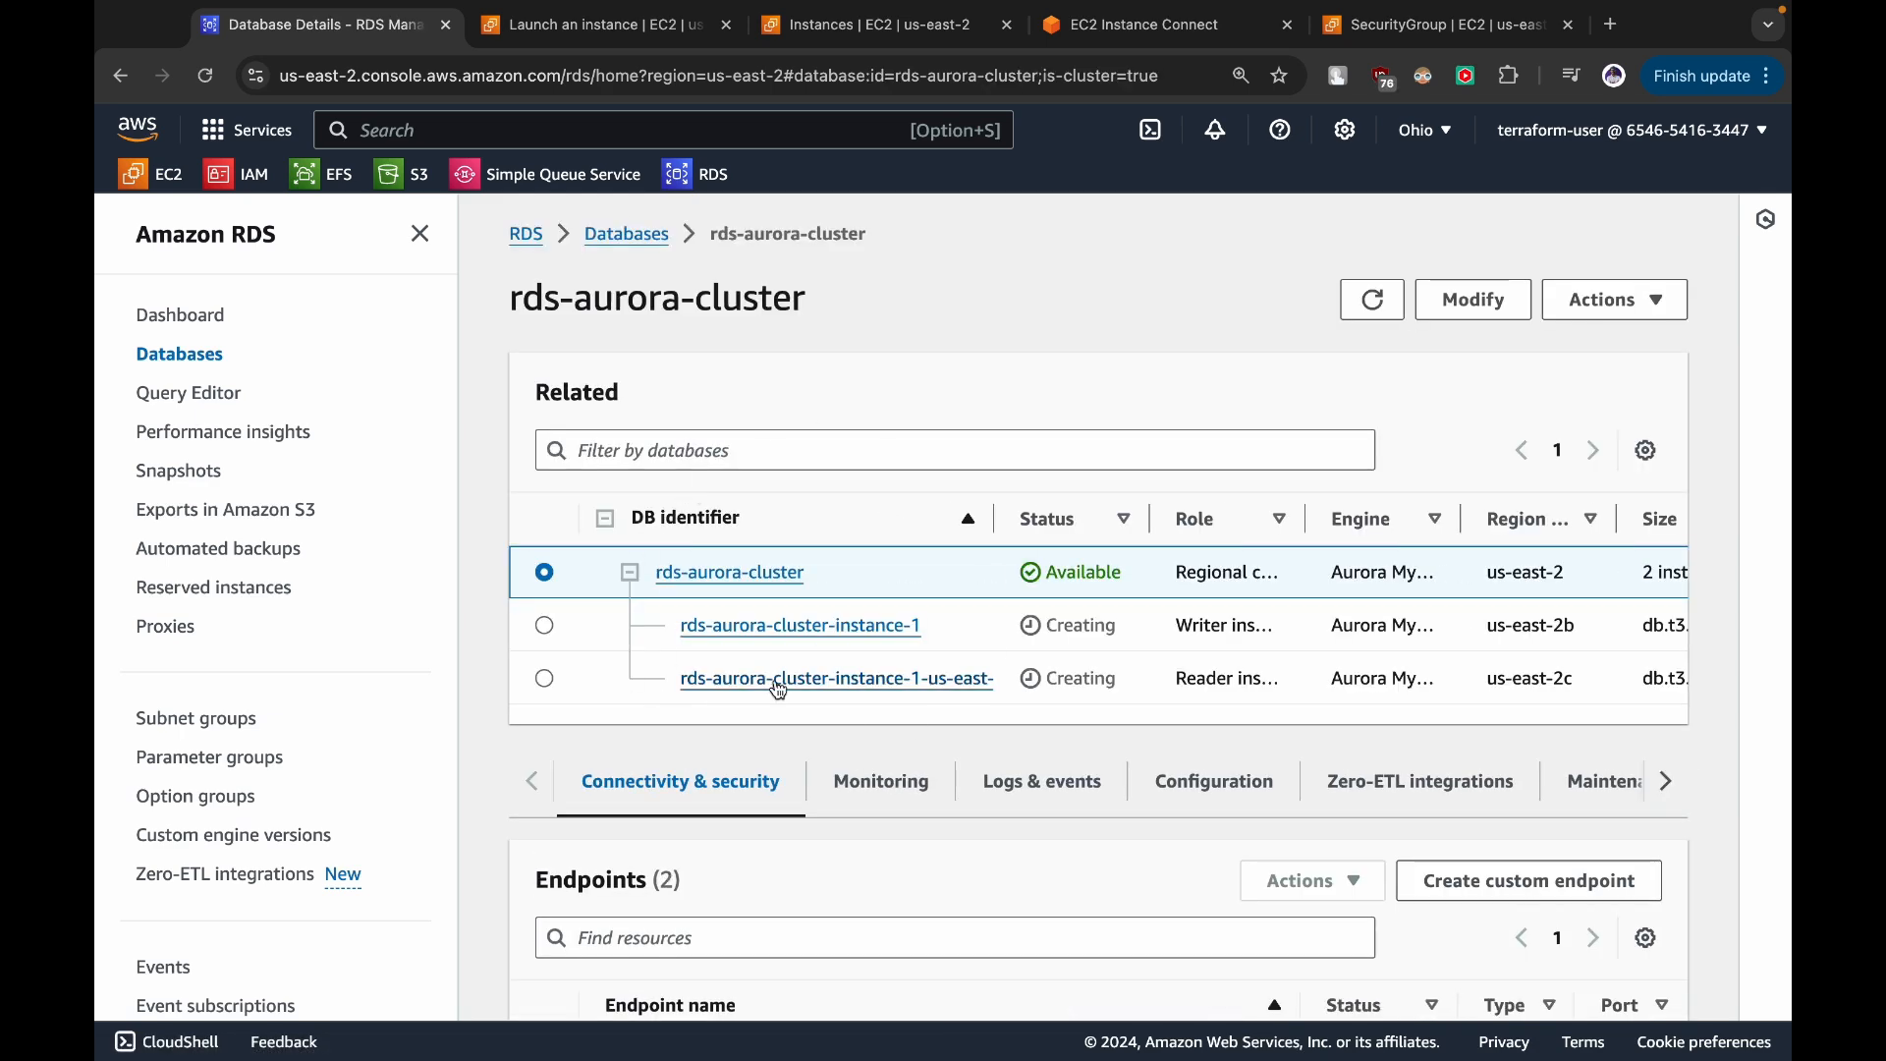
{"action": "scroll", "coordinate": [778, 688], "scroll_direction": "down", "scroll_amount": 3}
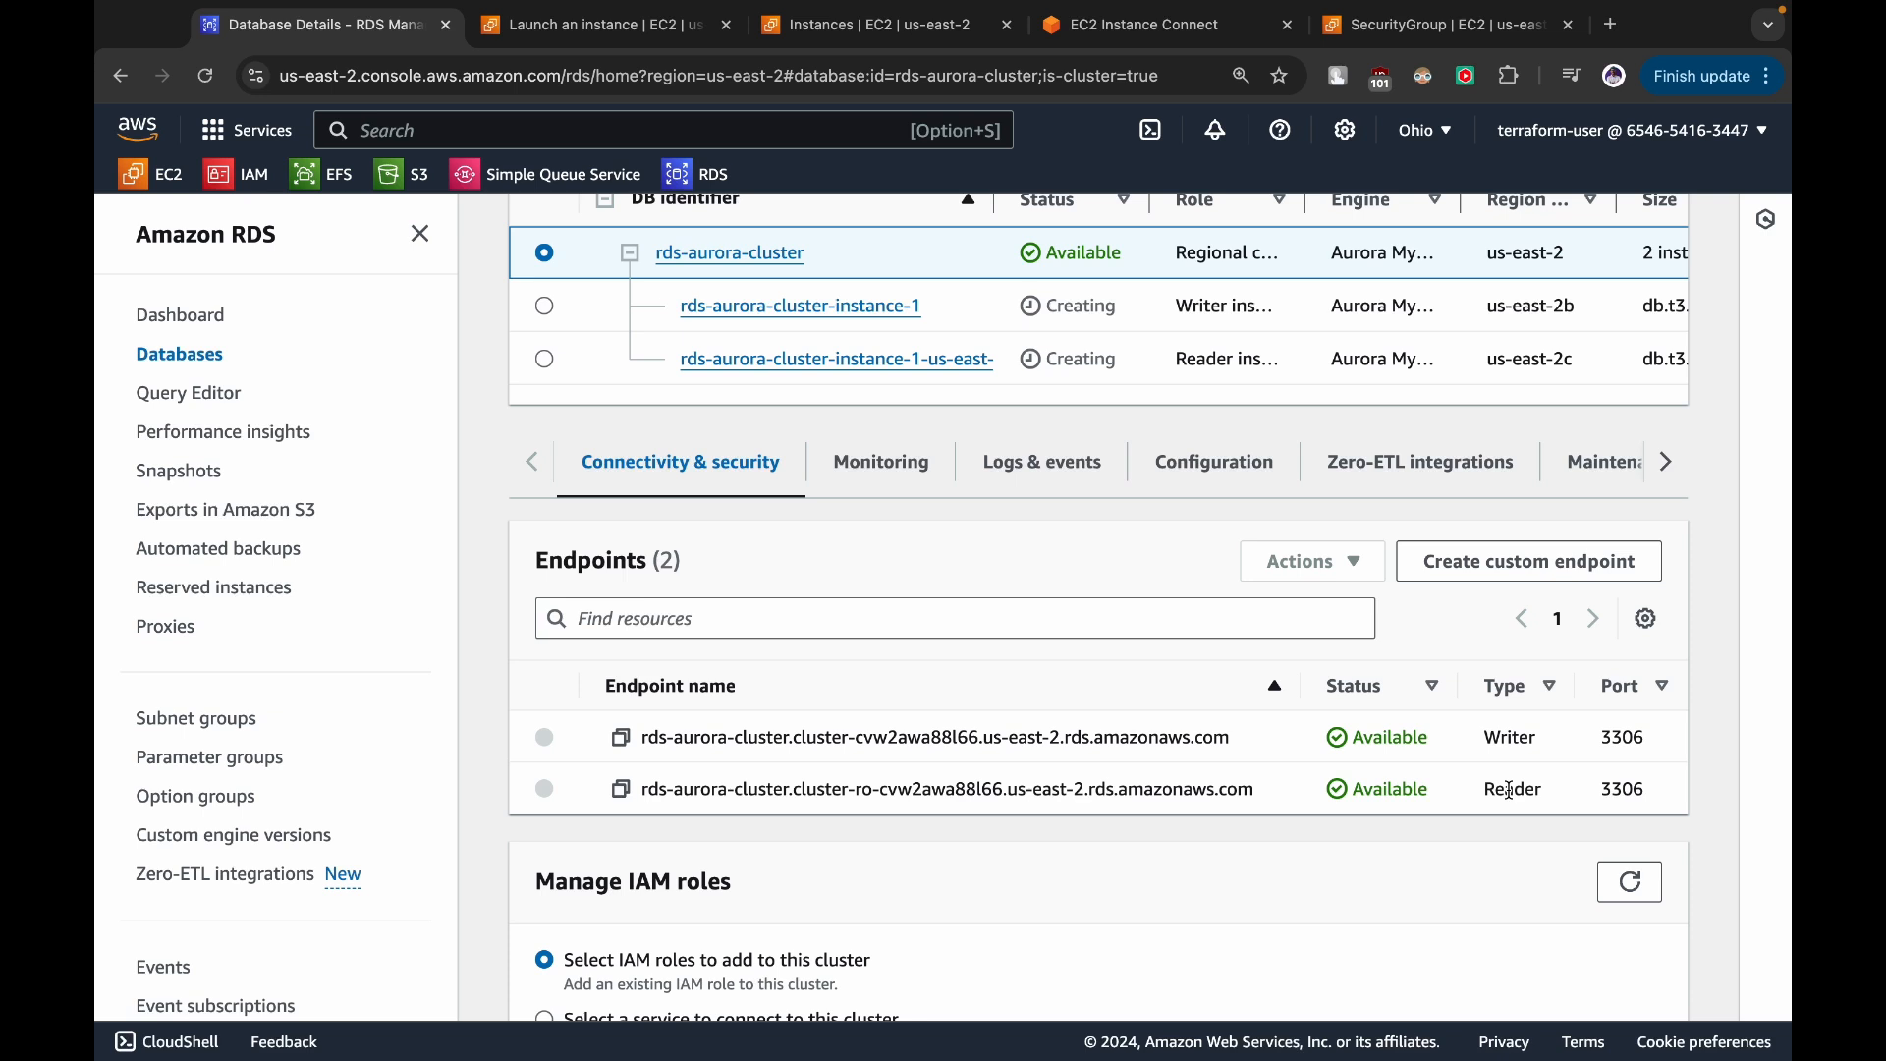
{"action": "scroll", "coordinate": [1509, 788], "scroll_direction": "up", "scroll_amount": 1}
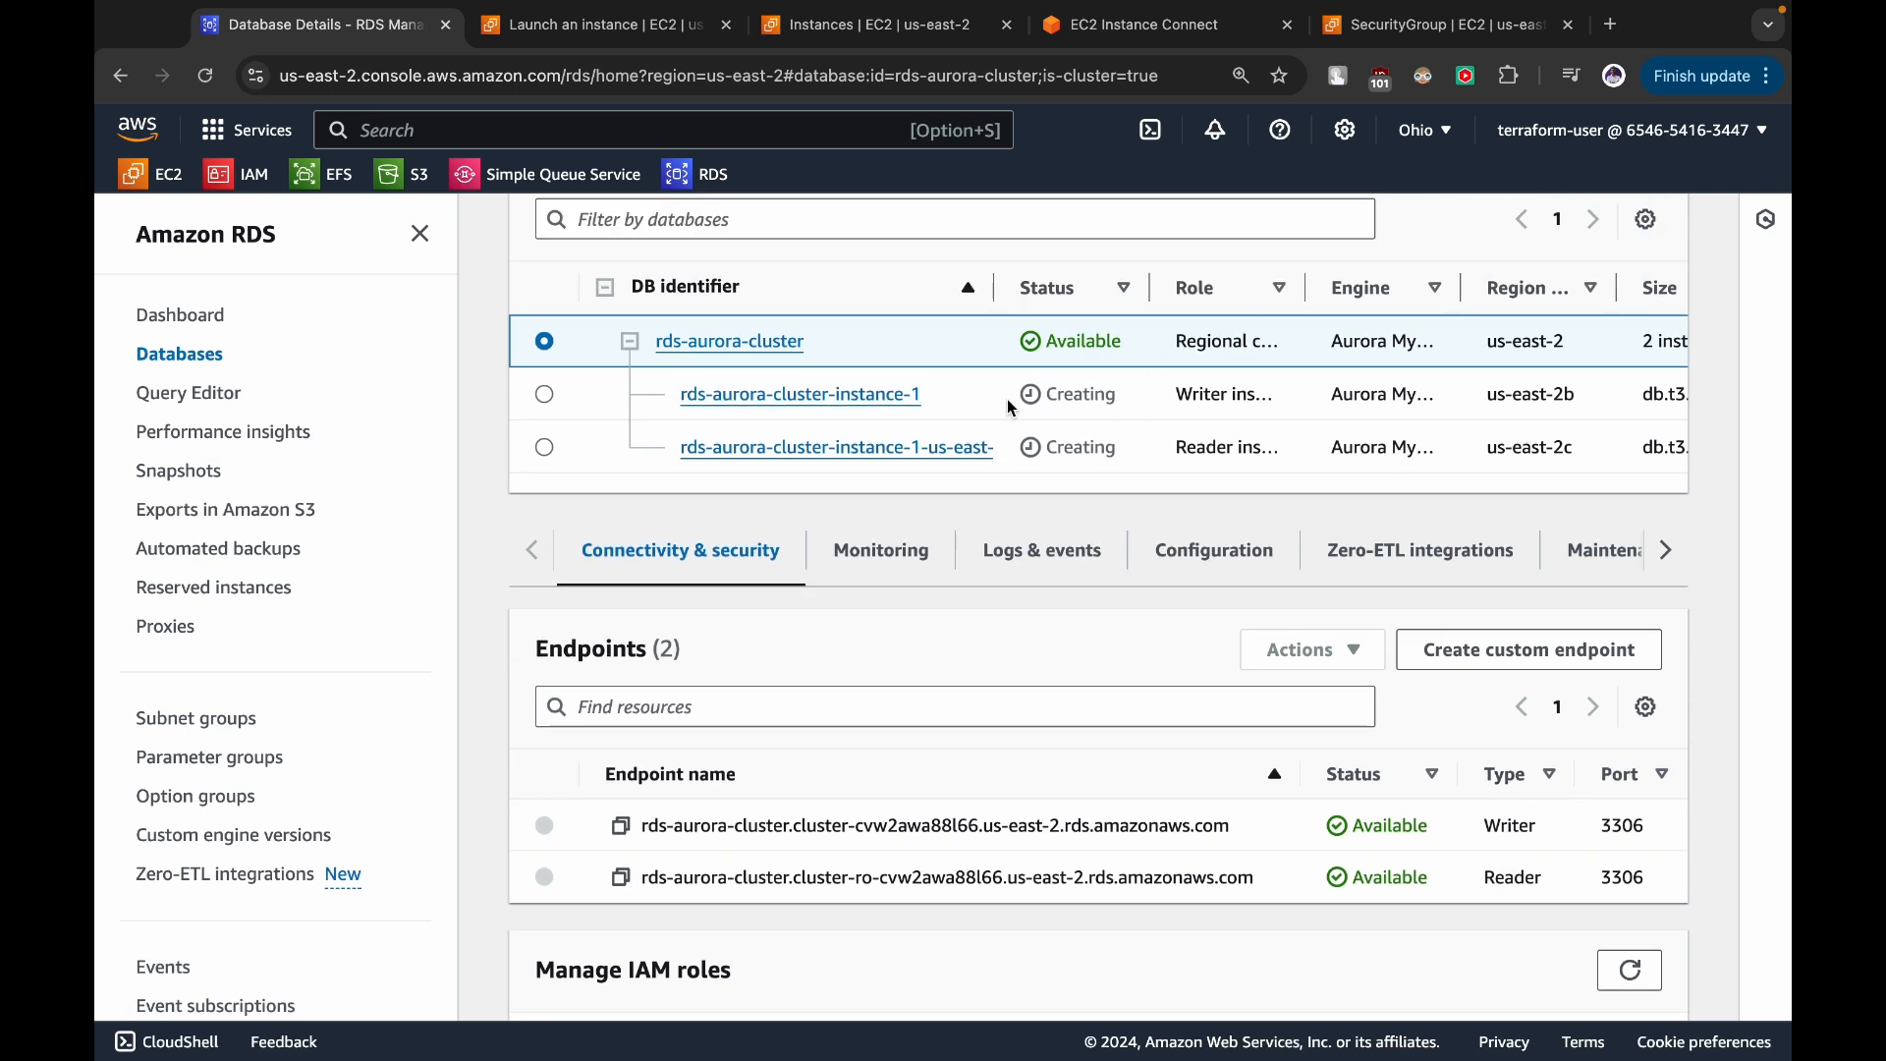
{"action": "scroll", "coordinate": [999, 433], "scroll_direction": "up", "scroll_amount": 1}
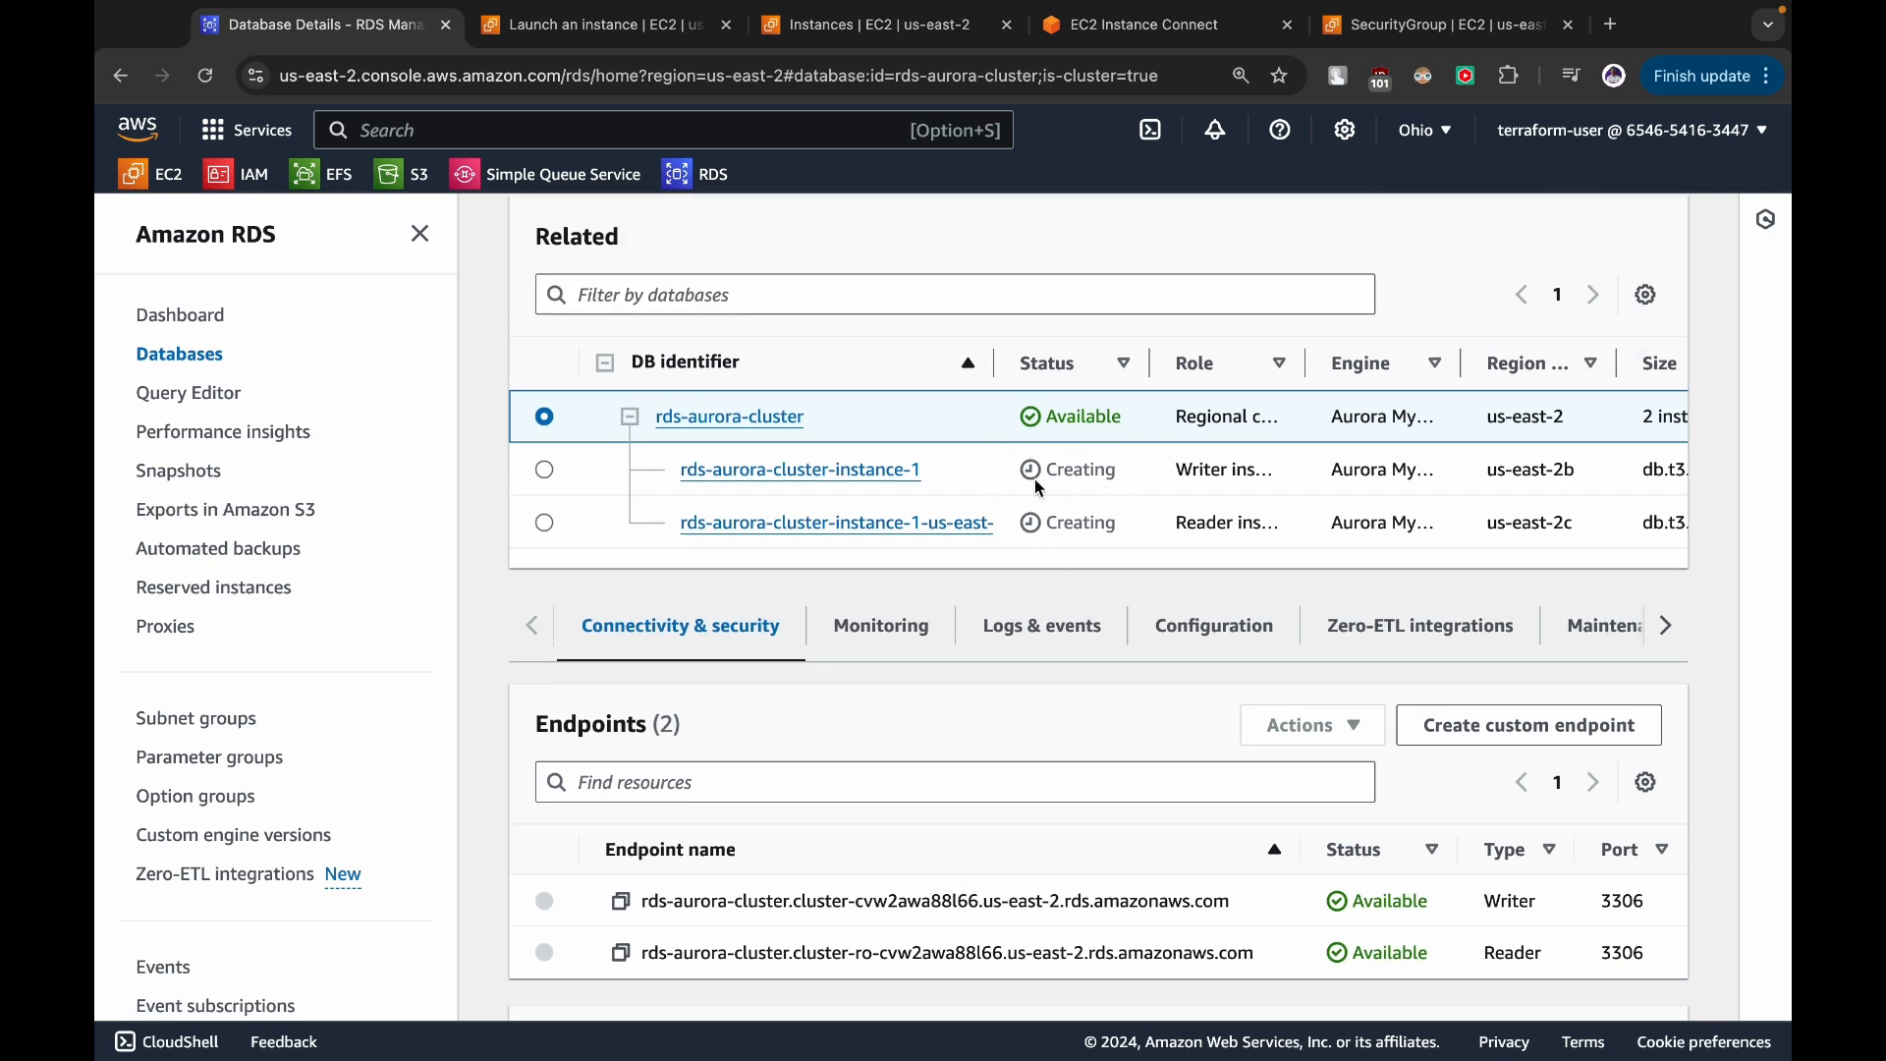
{"action": "scroll", "coordinate": [1031, 550], "scroll_direction": "down", "scroll_amount": 1}
{"action": "scroll", "coordinate": [1030, 573], "scroll_direction": "down", "scroll_amount": 1}
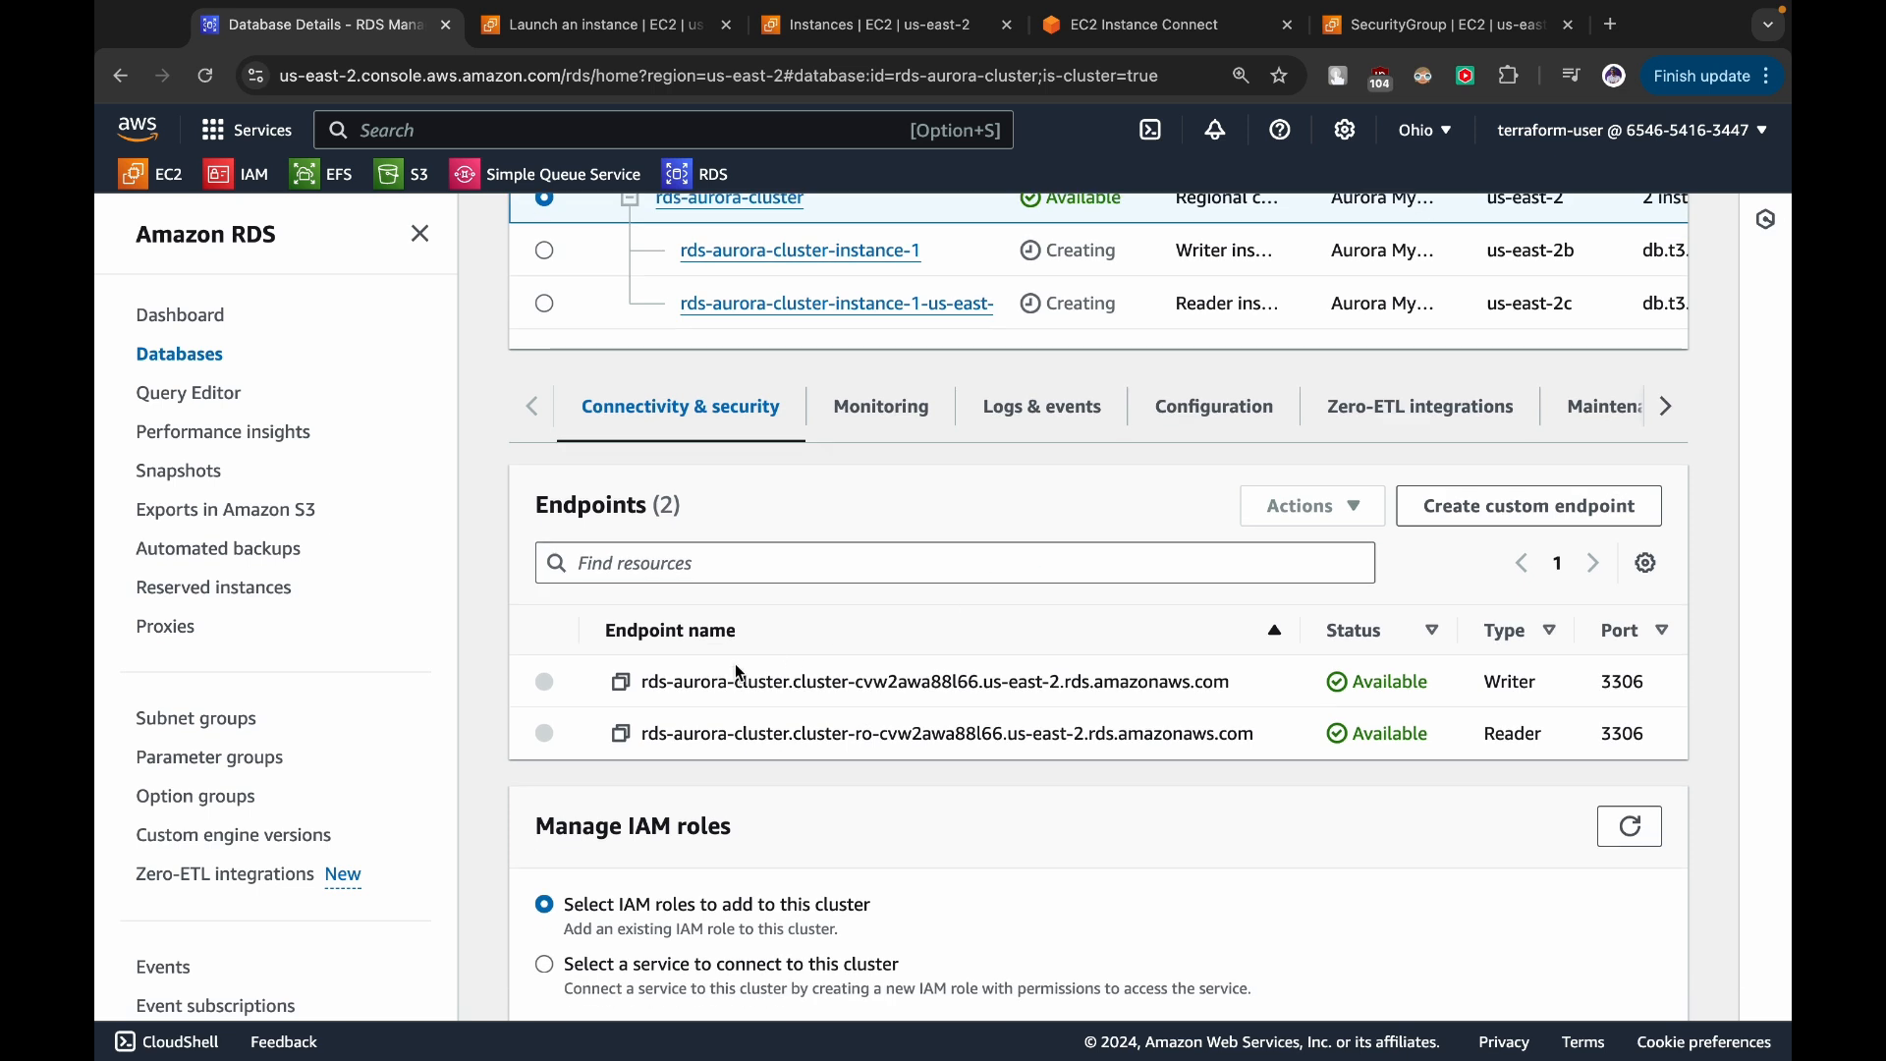
- Start a mysql -h command in the aurora-server terminal, using the copied rds-aurora-cluster writer endpoint as the host
{"action": "left_click", "coordinate": [1139, 28]}
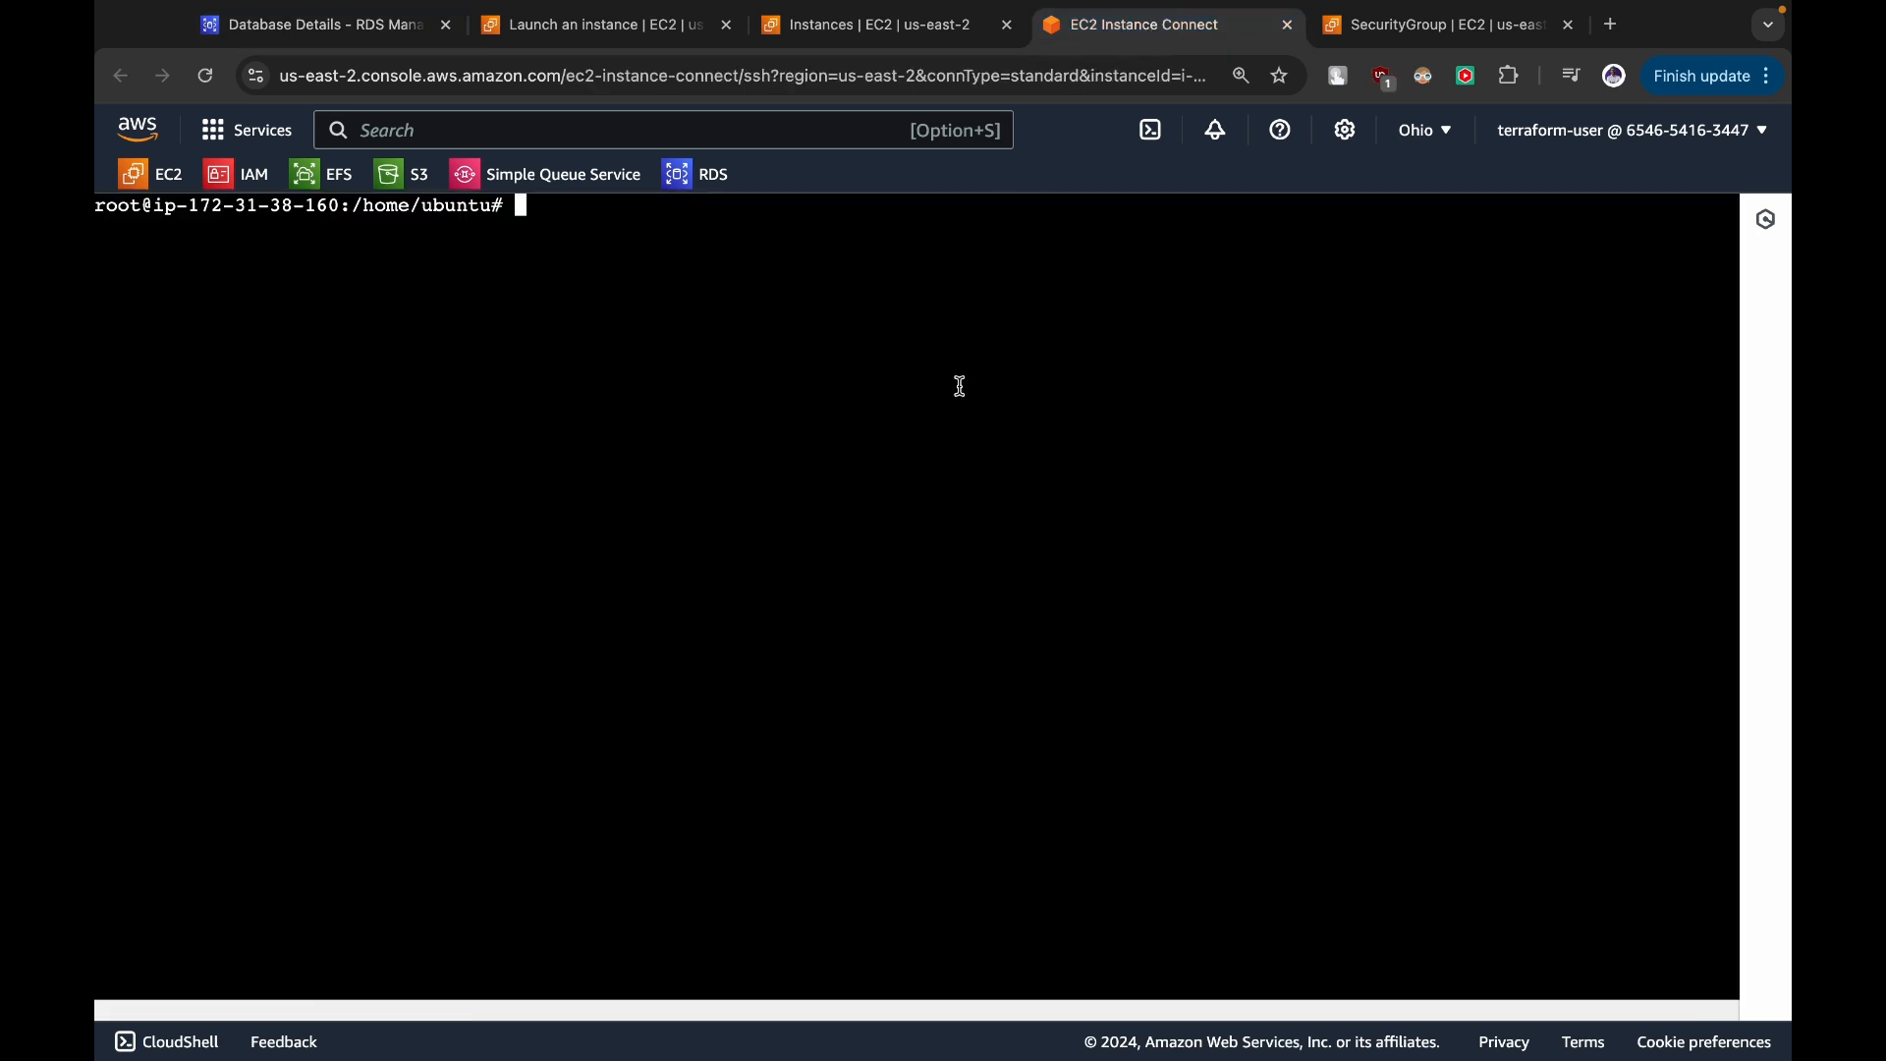
{"action": "type", "text": "mysql -h"}
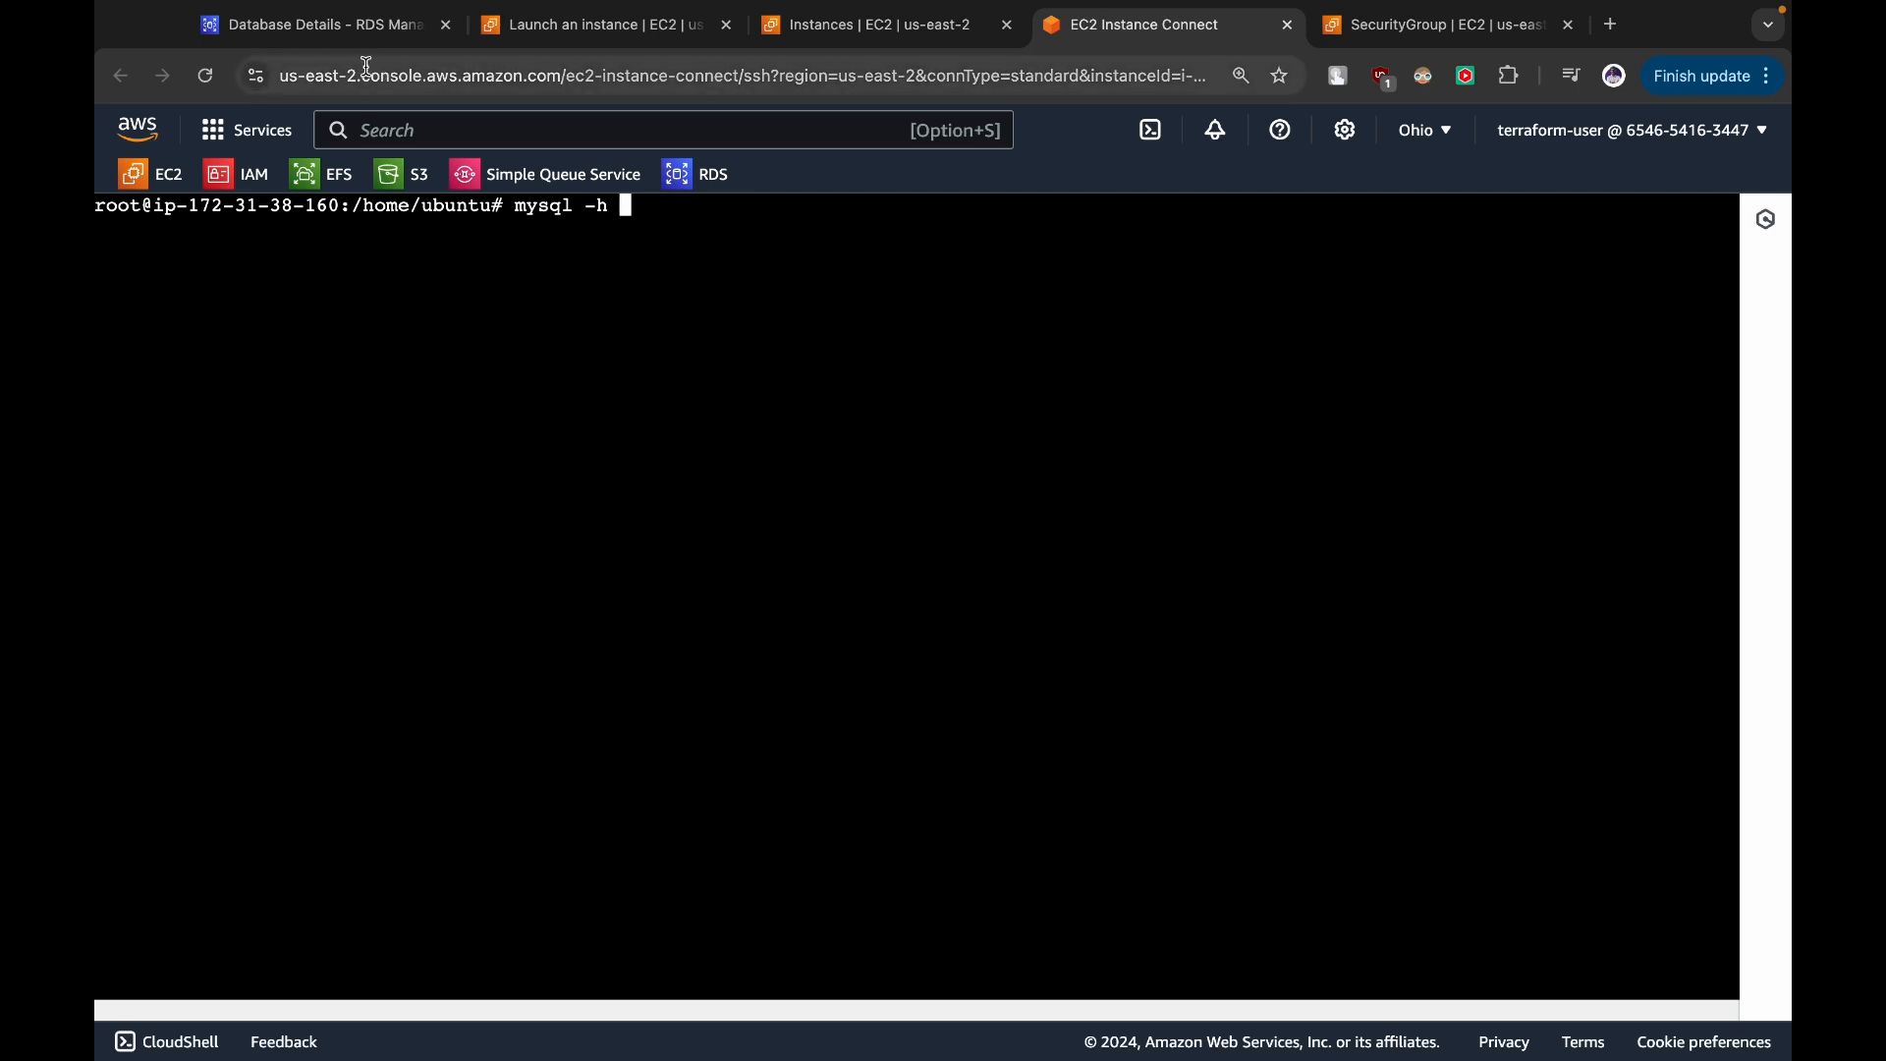
{"action": "left_click", "coordinate": [314, 25]}
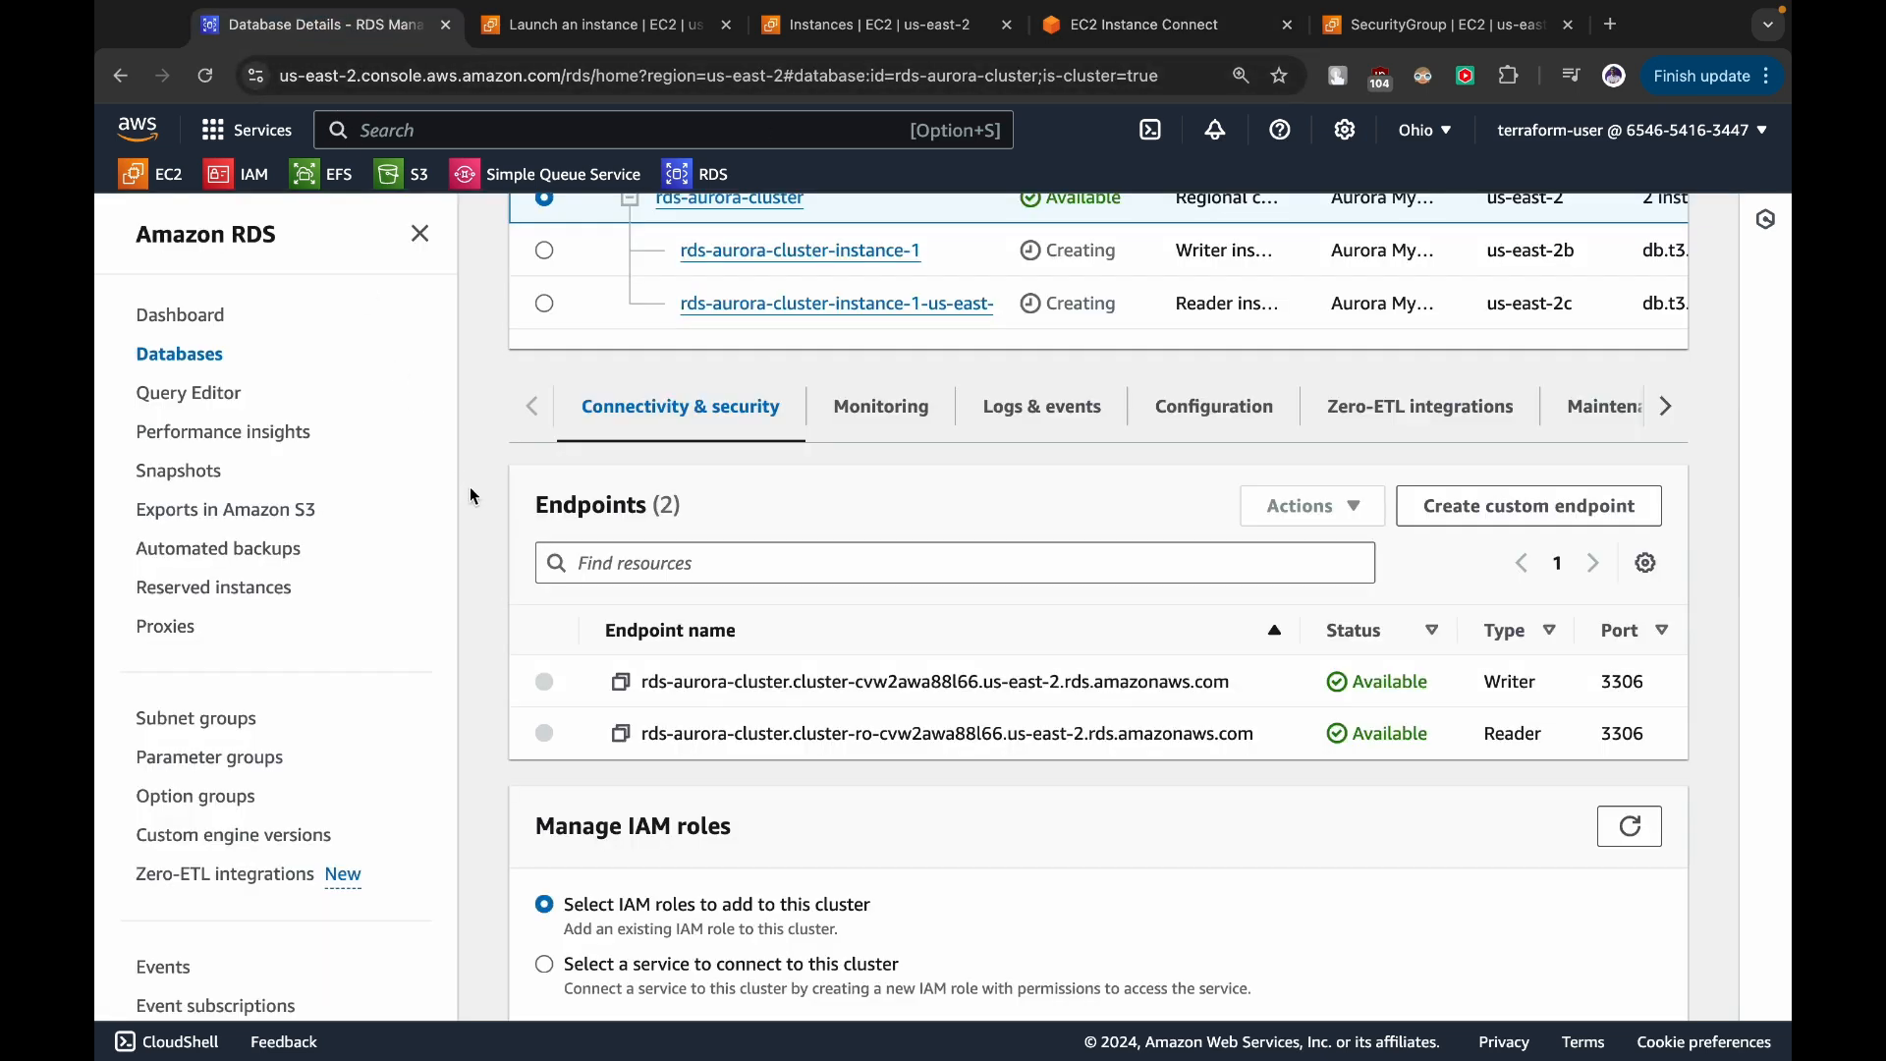
{"action": "left_click", "coordinate": [620, 681]}
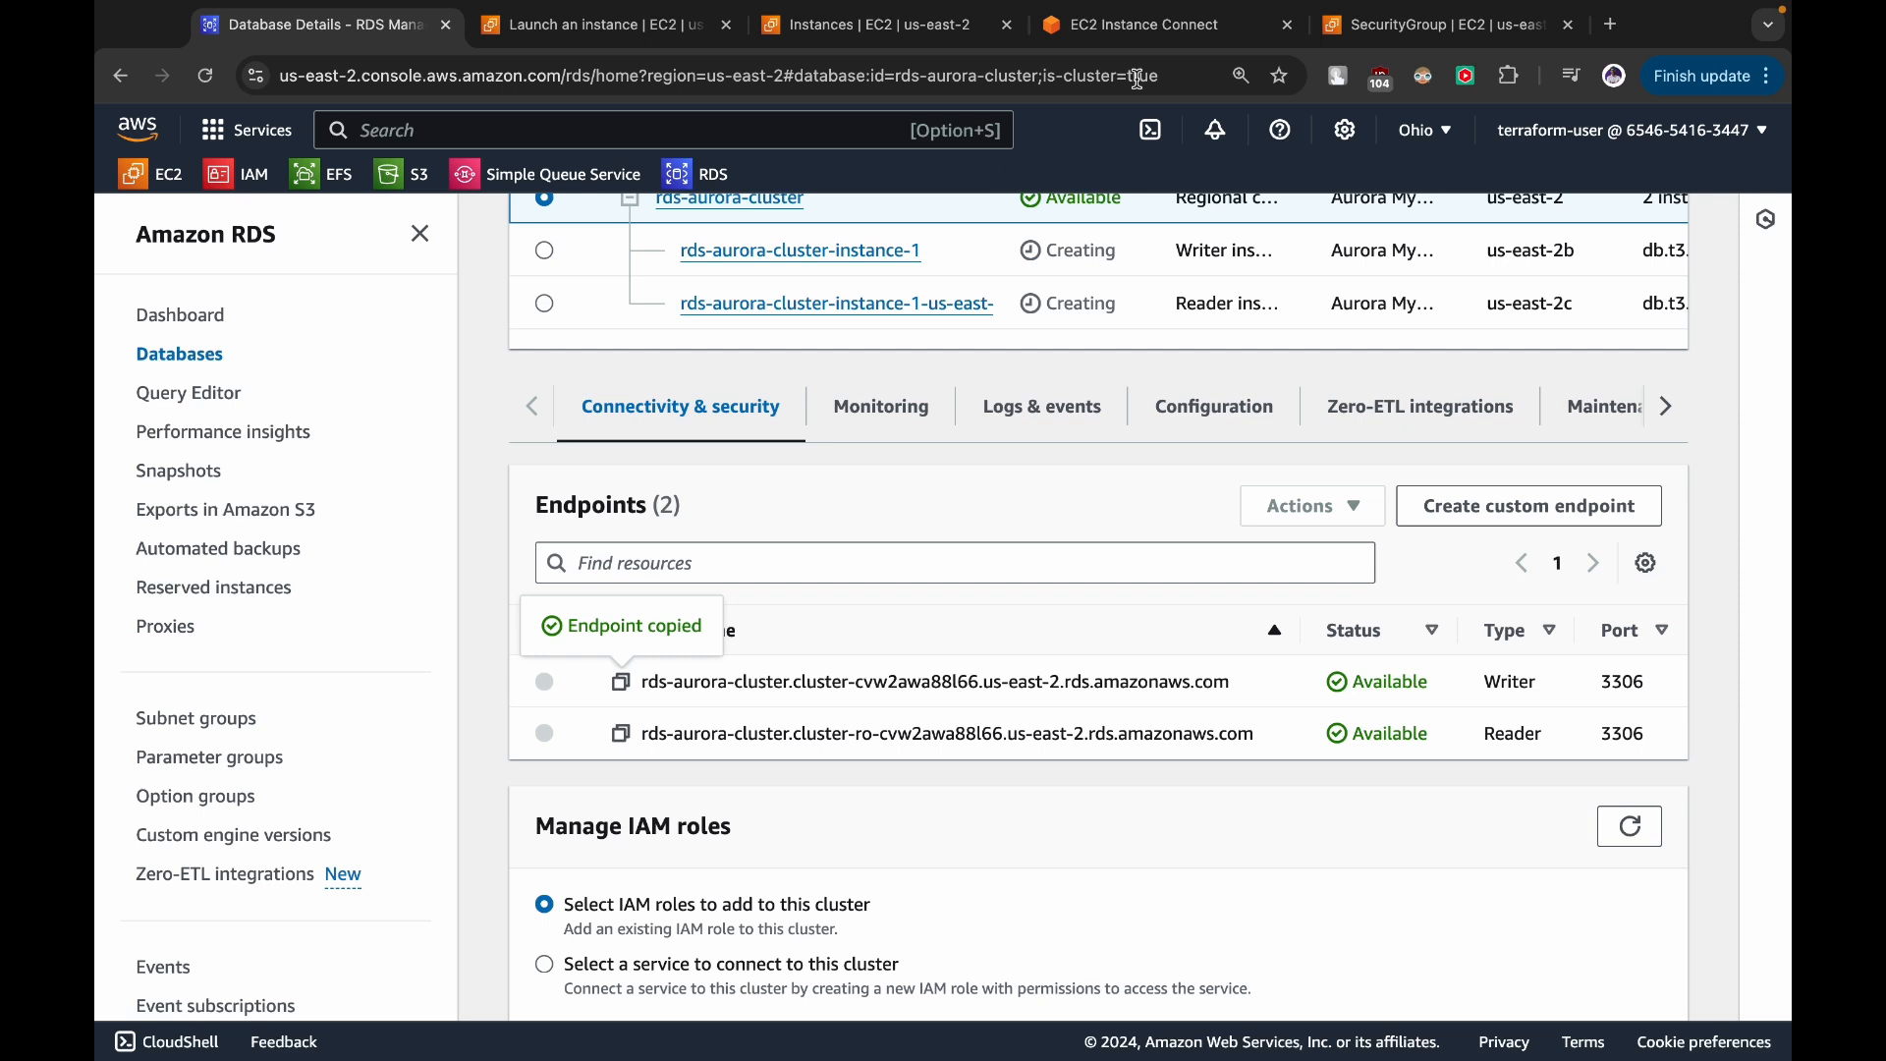
{"action": "left_click", "coordinate": [1140, 24]}
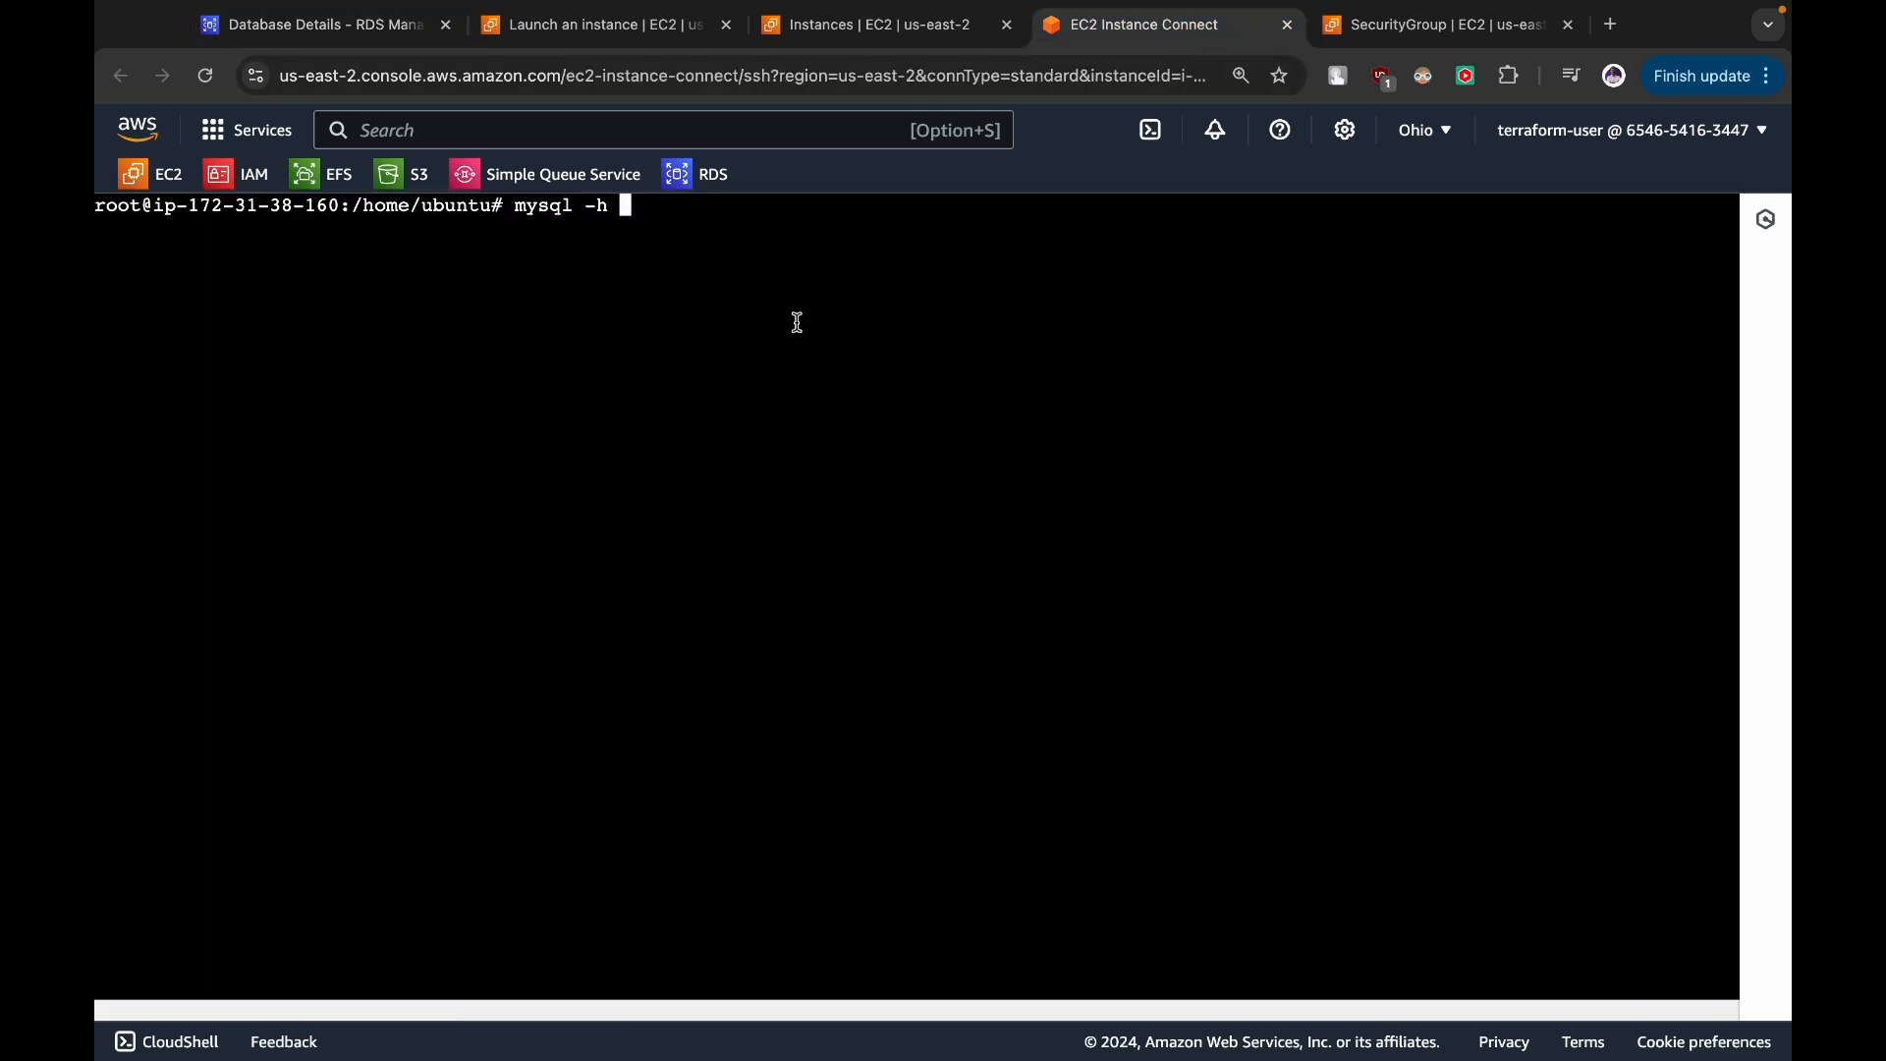
{"action": "key", "text": "super+v"}
- Complete the mysql command with user admin and the database password, and try to connect to the cluster
{"action": "type", "text": "-u adin"}
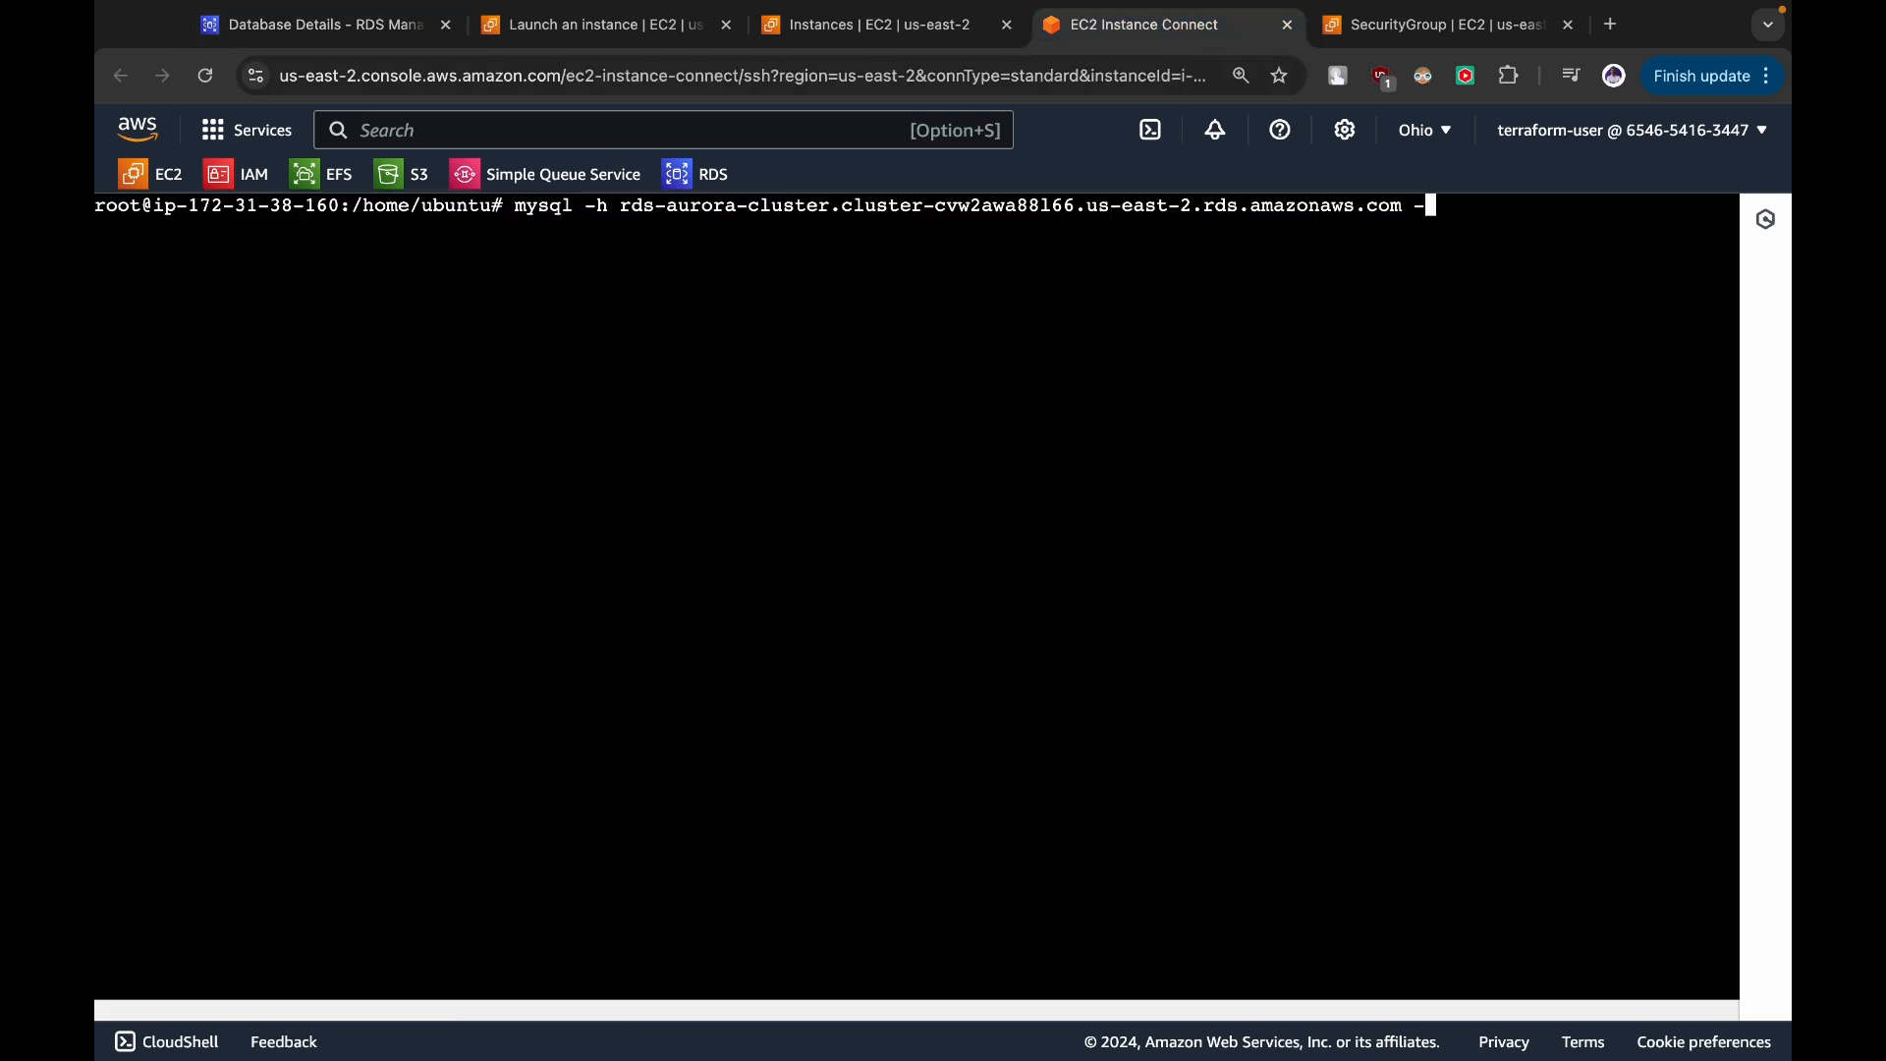
{"action": "key", "text": "BackSpace"}
{"action": "key", "text": "BackSpace"}
{"action": "type", "text": "min -ppassword"}
{"action": "key", "text": "Return"}
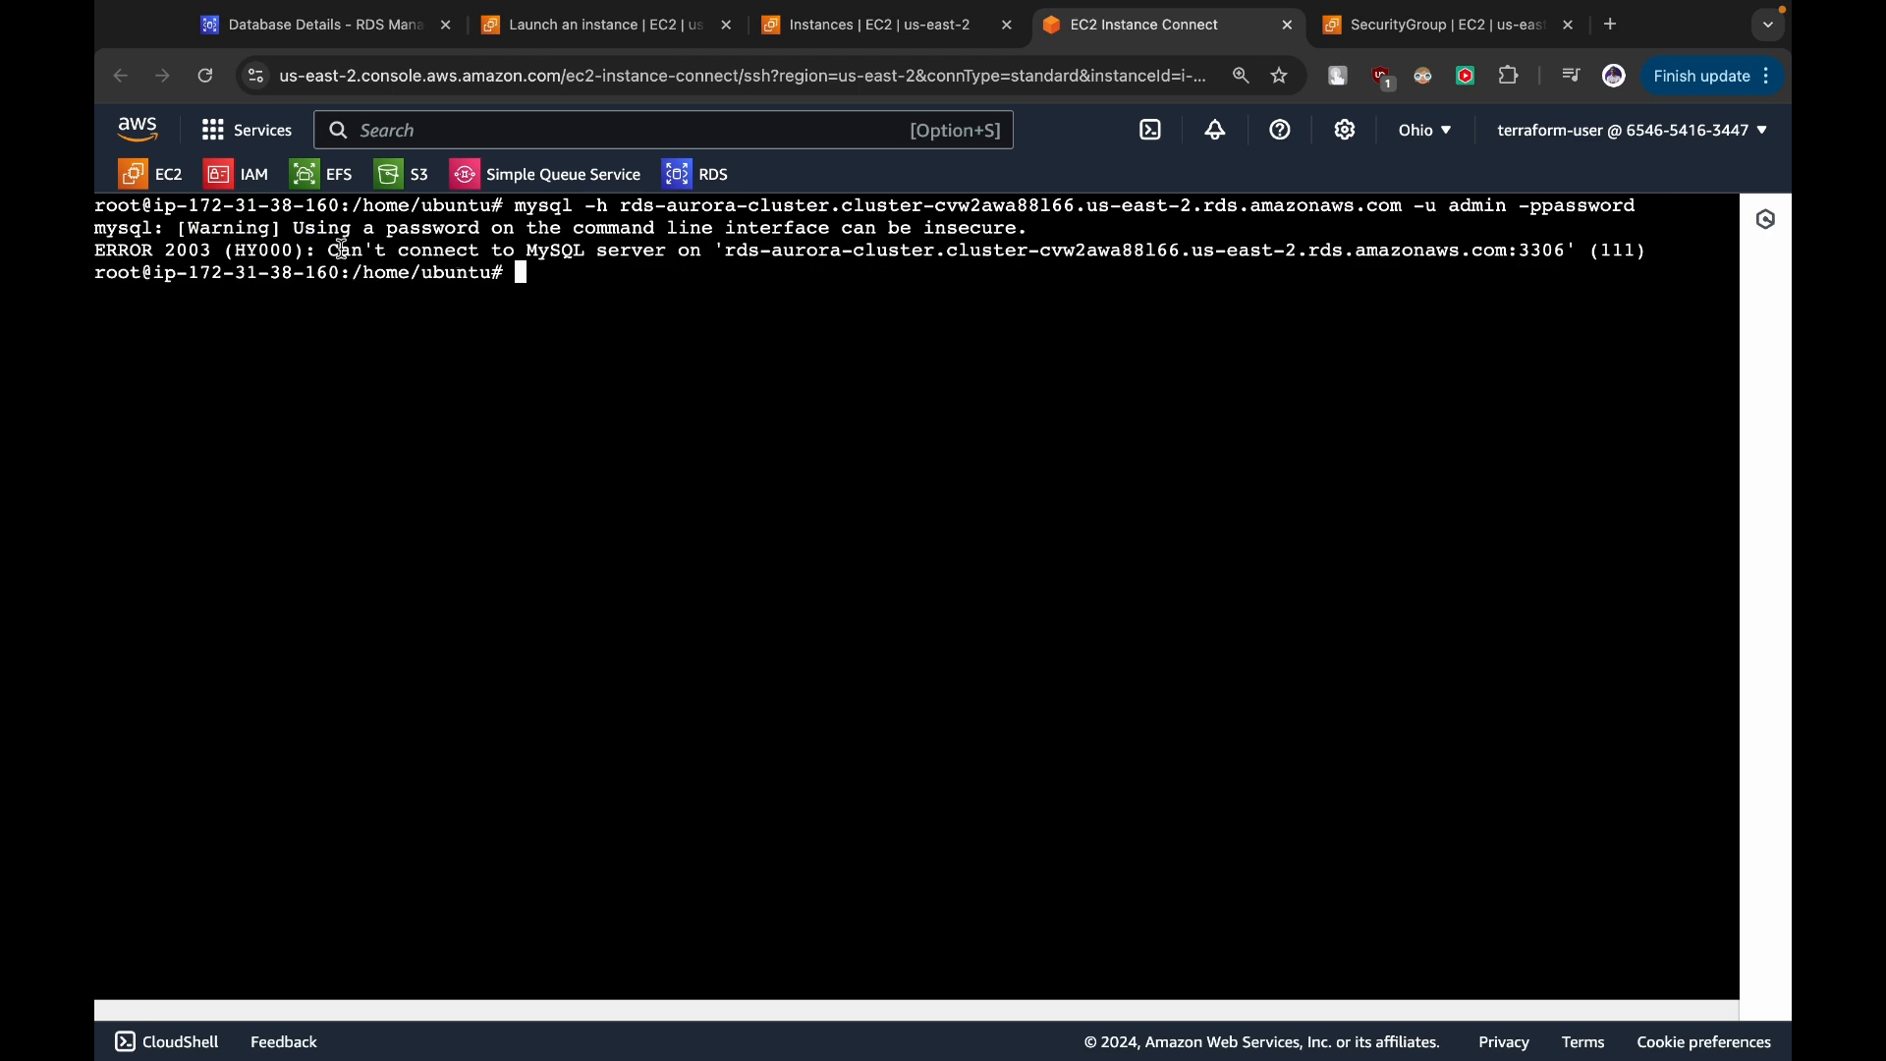
- Review the mysql command's output, clear the terminal and recall the writer endpoint connection command without running it
{"action": "left_click_drag", "start_coordinate": [354, 228], "coordinate": [982, 231]}
{"action": "left_click_drag", "start_coordinate": [349, 252], "coordinate": [653, 274]}
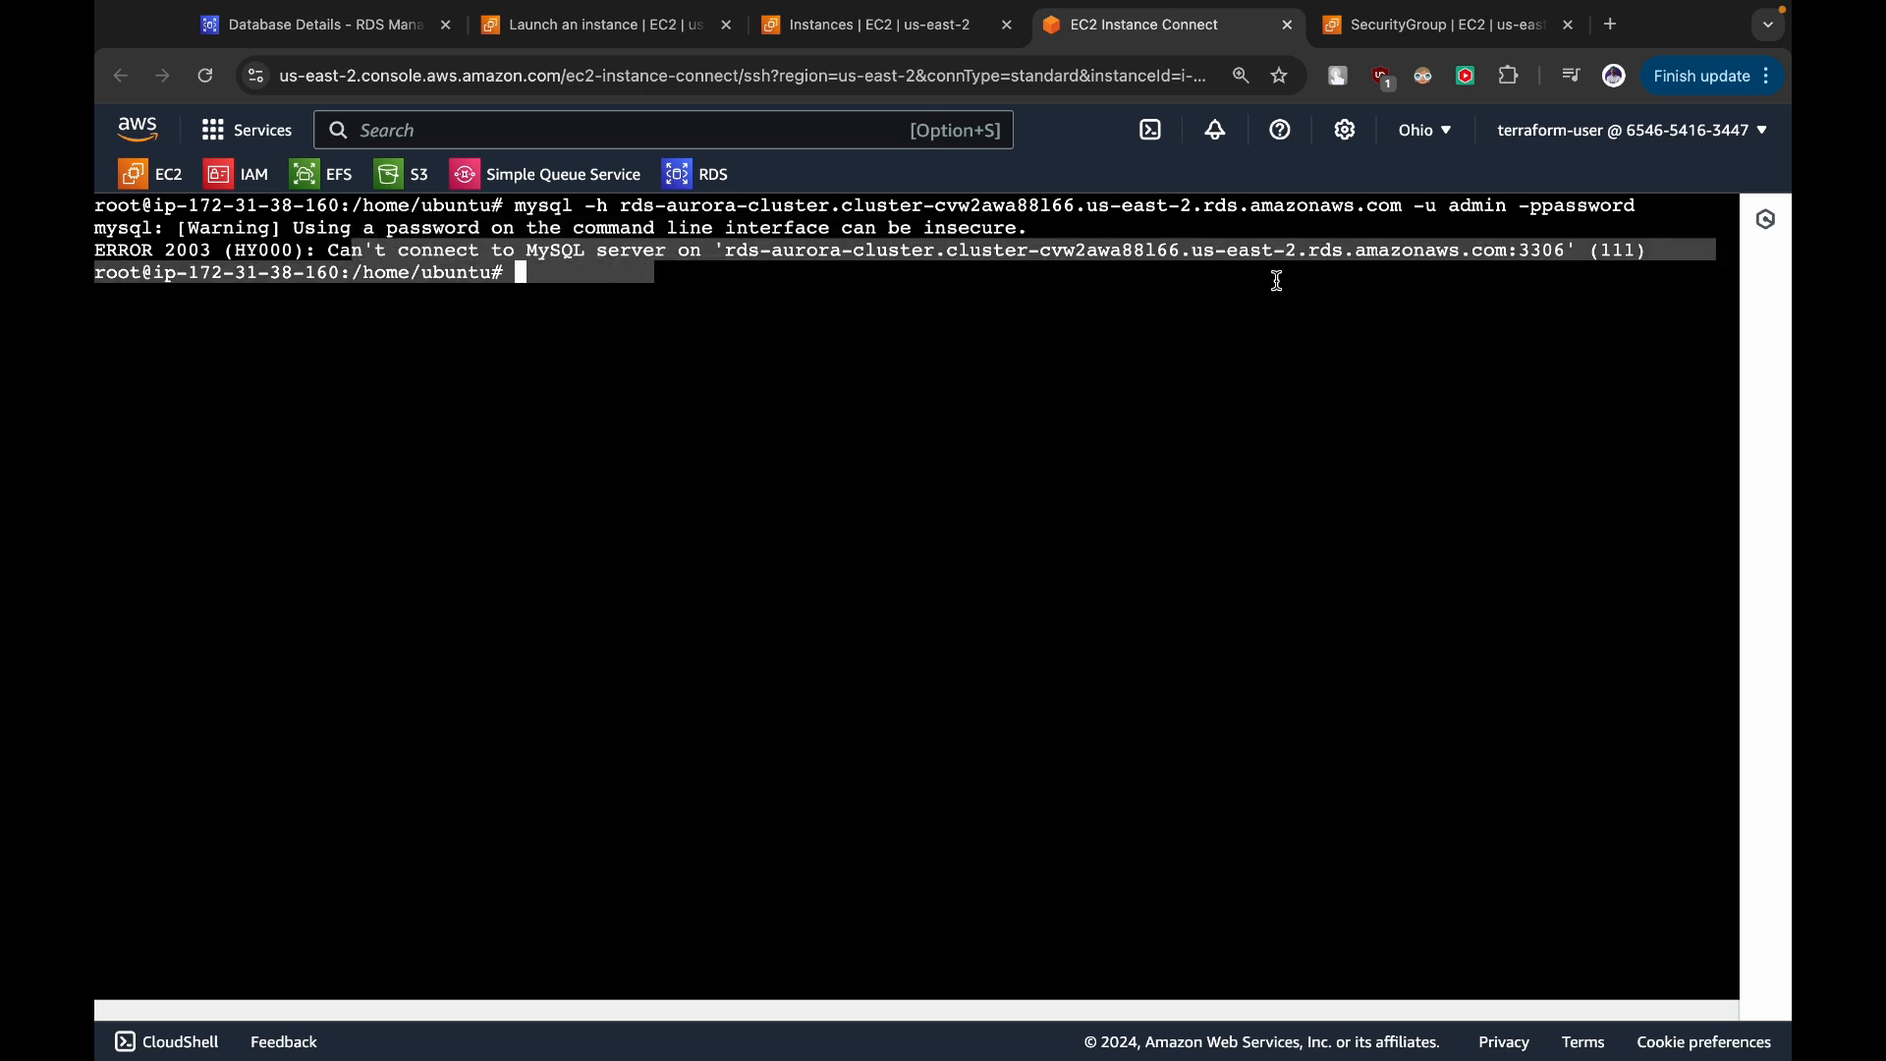
{"action": "left_click", "coordinate": [1123, 332]}
{"action": "type", "text": "clear"}
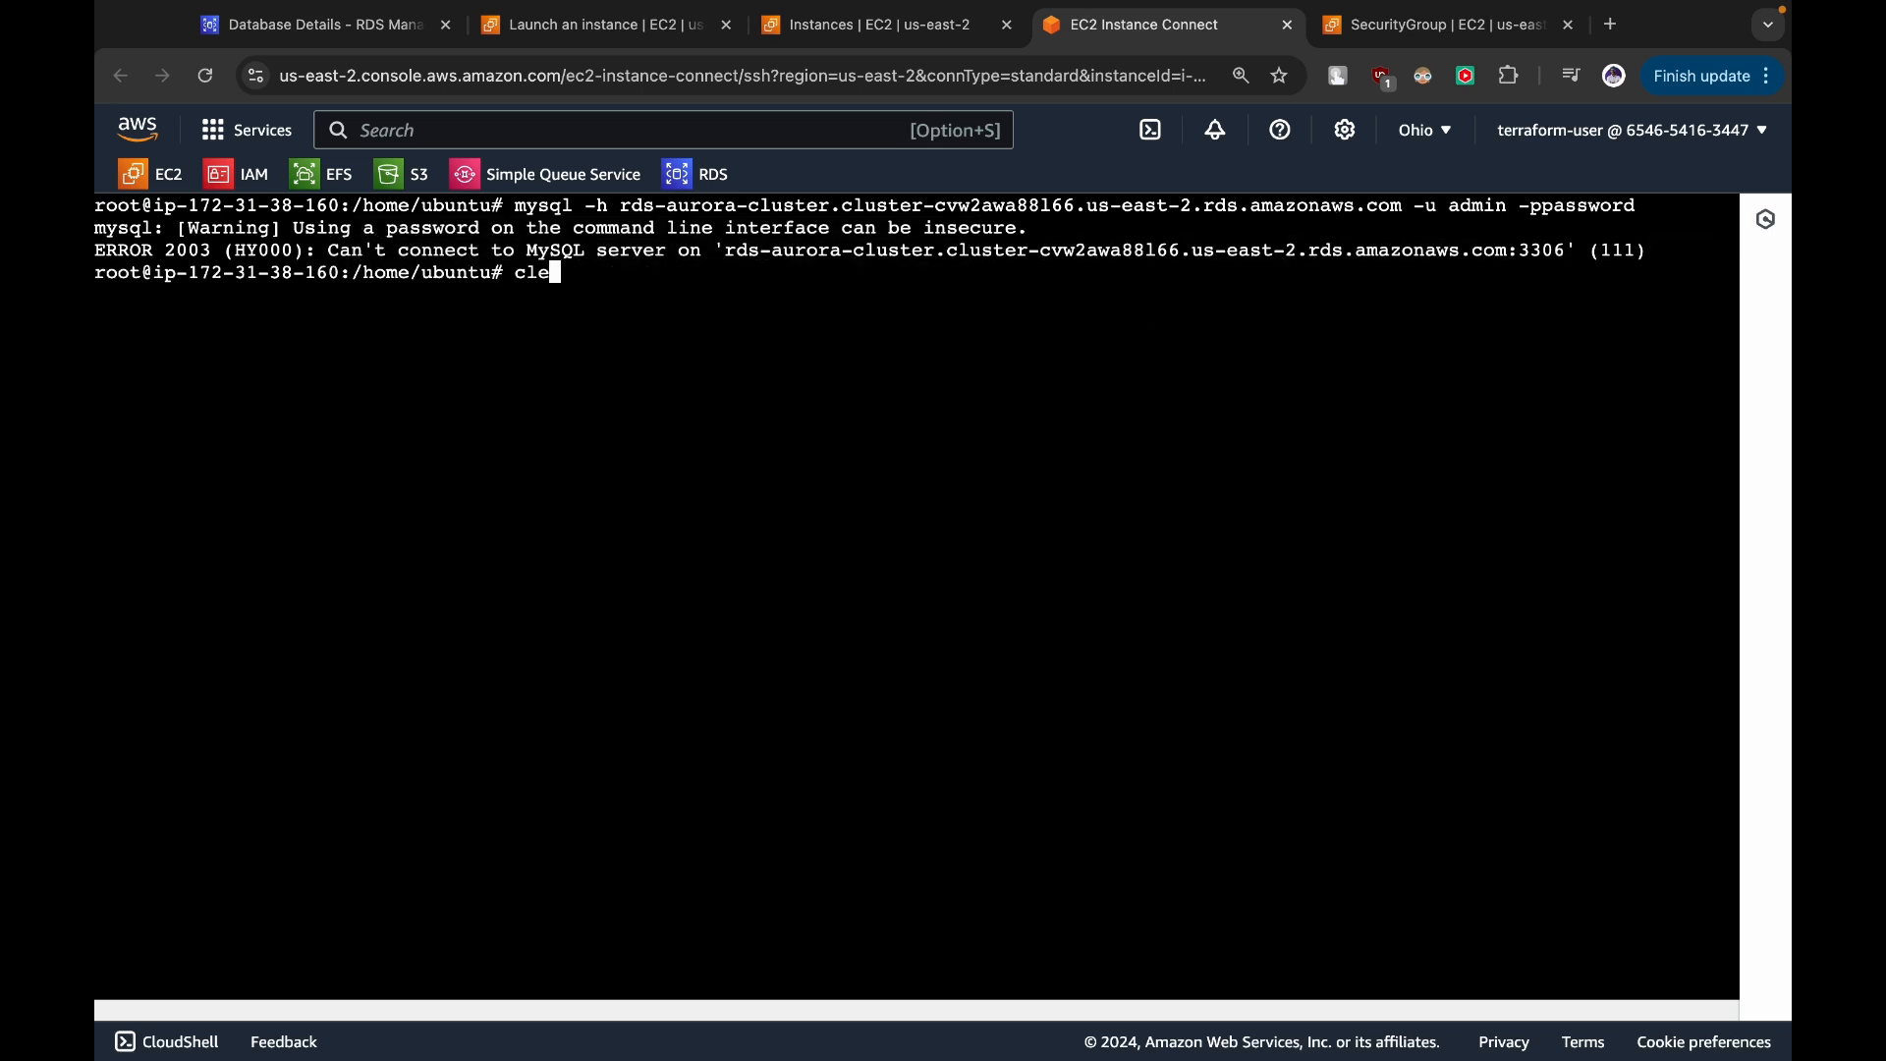
{"action": "key", "text": "Return"}
{"action": "key", "text": "Up"}
{"action": "key", "text": "Up"}
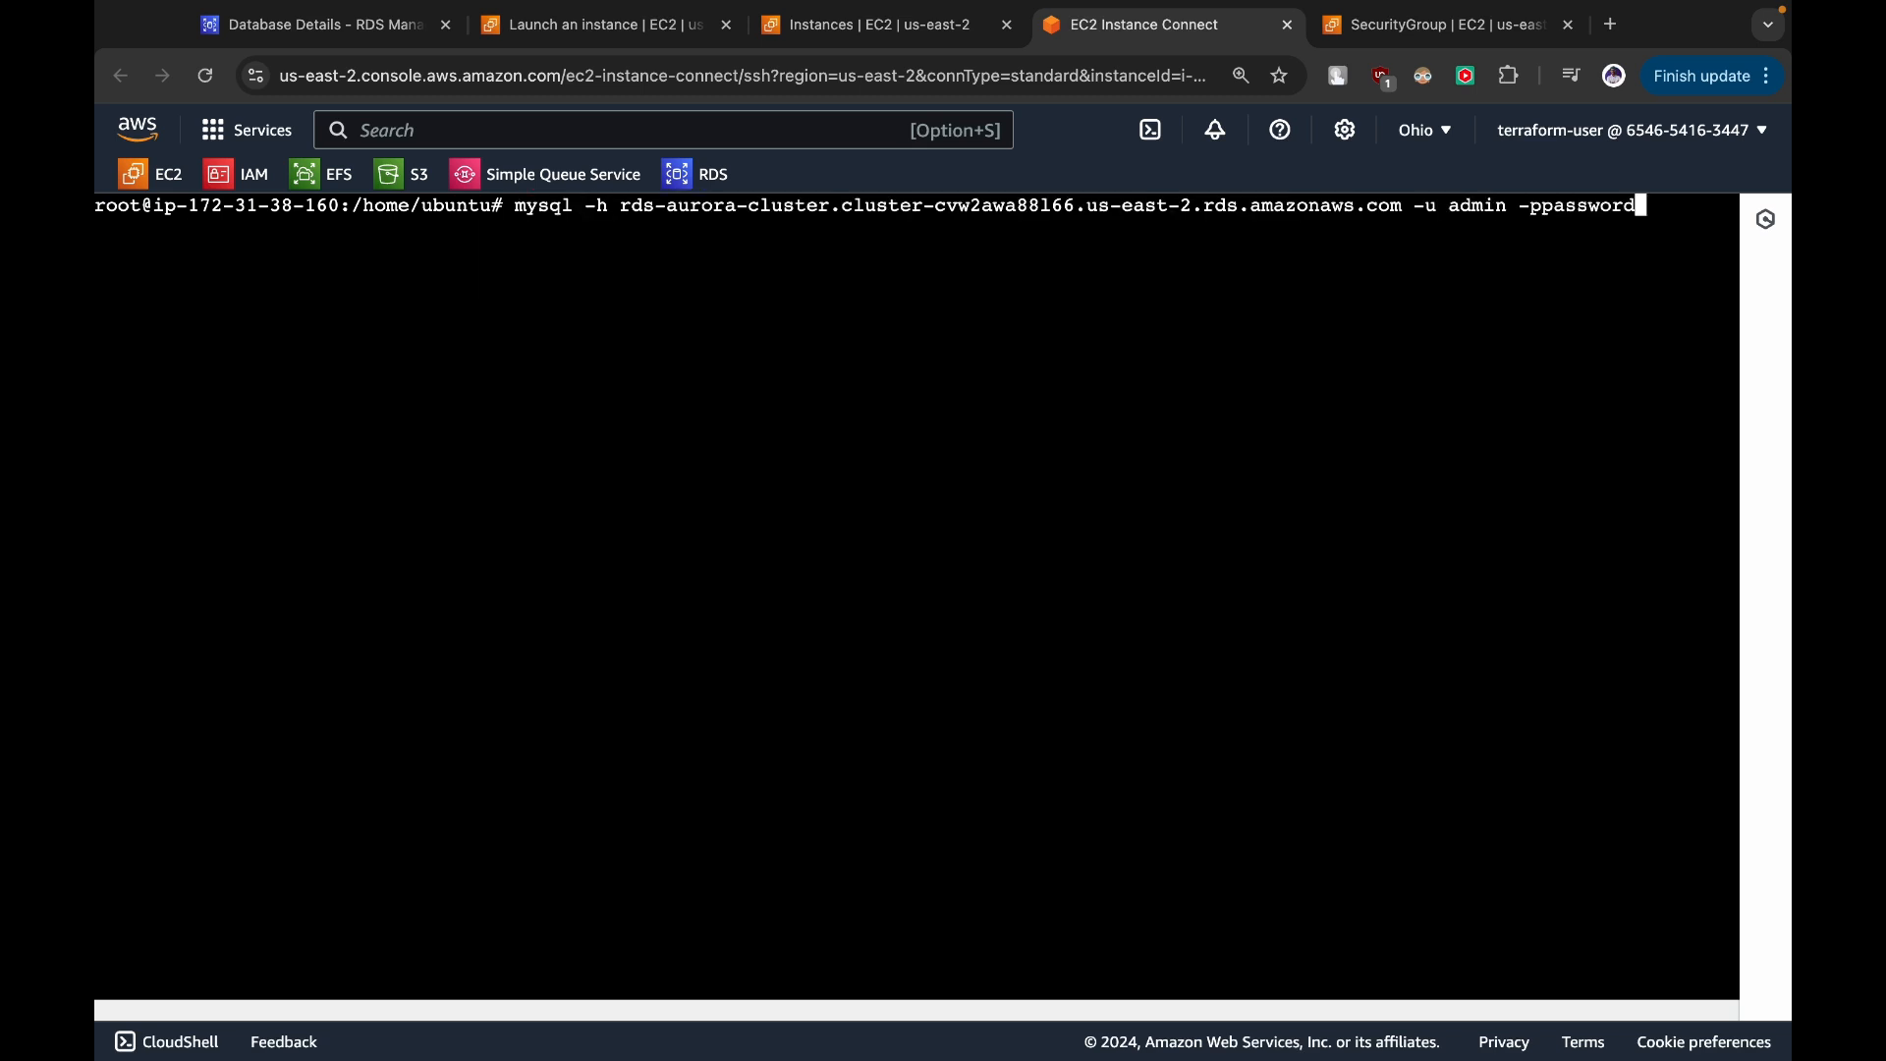
- Return to the rds-aurora-cluster details in RDS, refresh them and check the writer and reader instances' status
{"action": "left_click", "coordinate": [356, 30]}
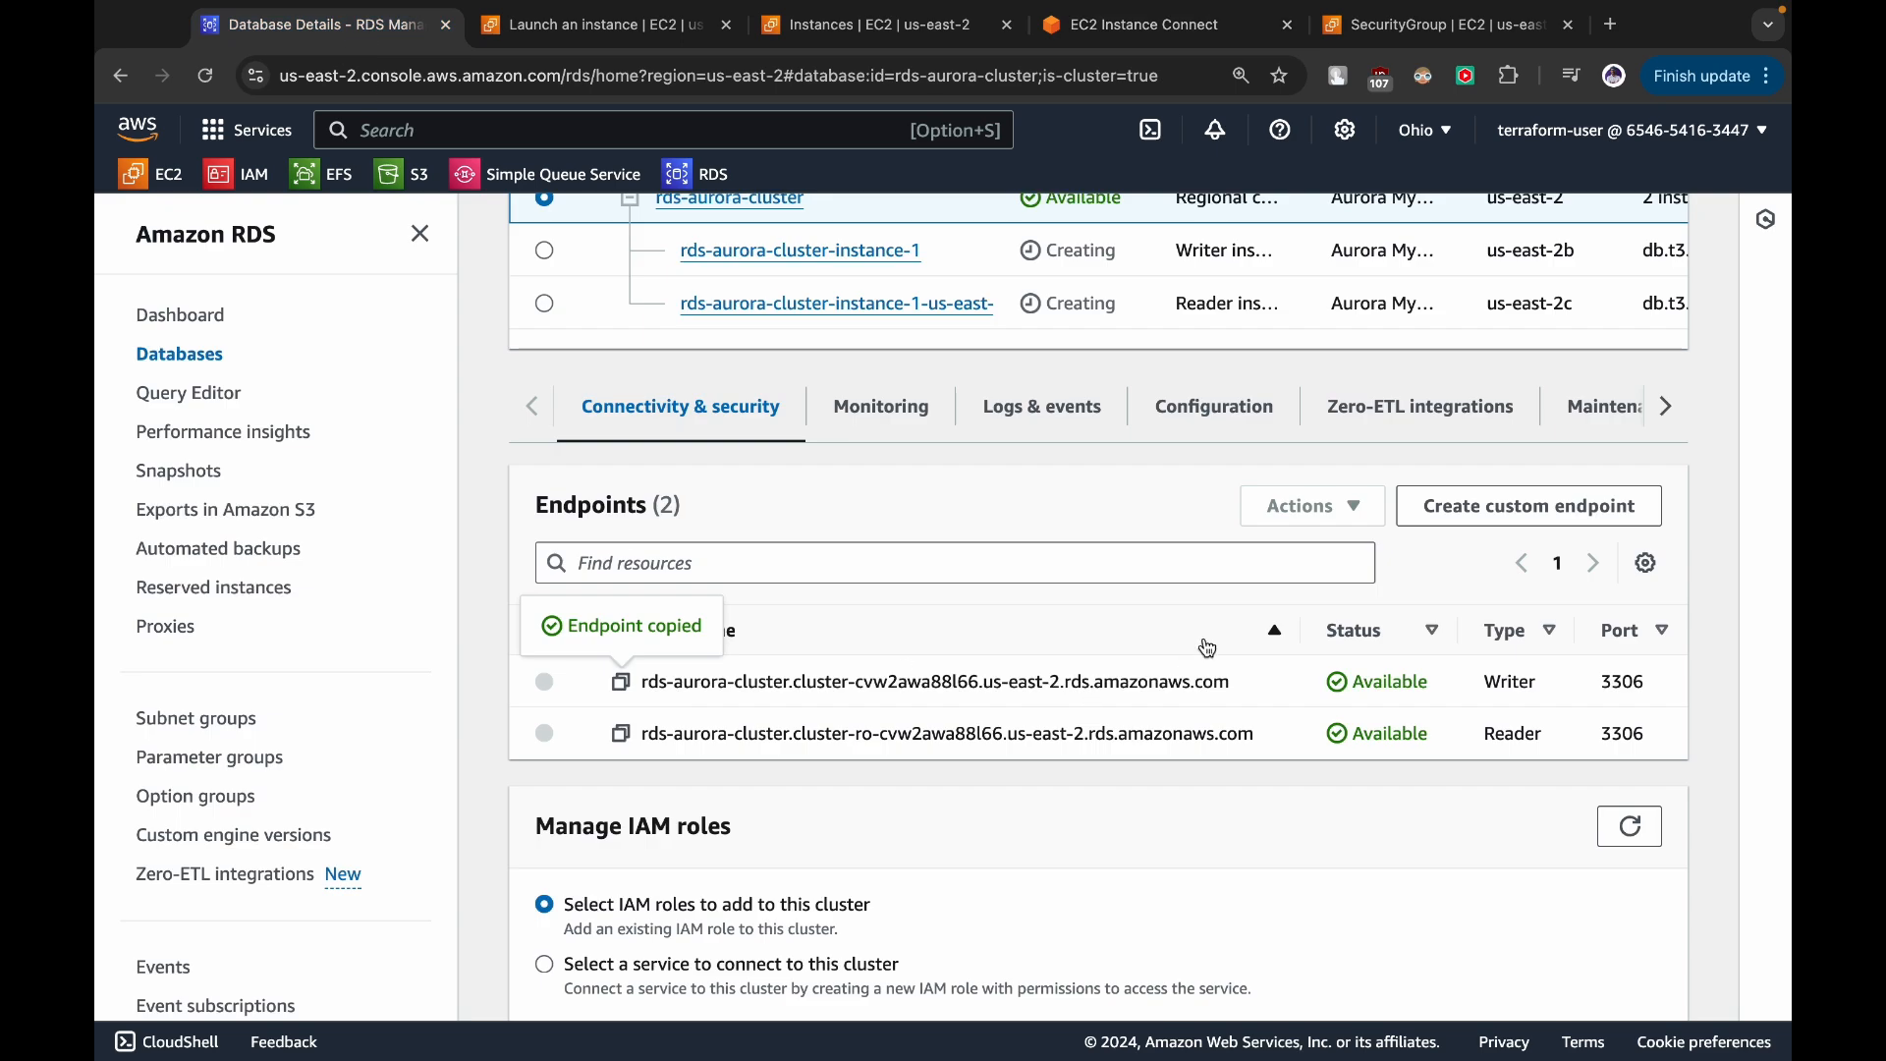
{"action": "scroll", "coordinate": [1222, 641], "scroll_direction": "up", "scroll_amount": 2}
{"action": "scroll", "coordinate": [1222, 640], "scroll_direction": "up", "scroll_amount": 3}
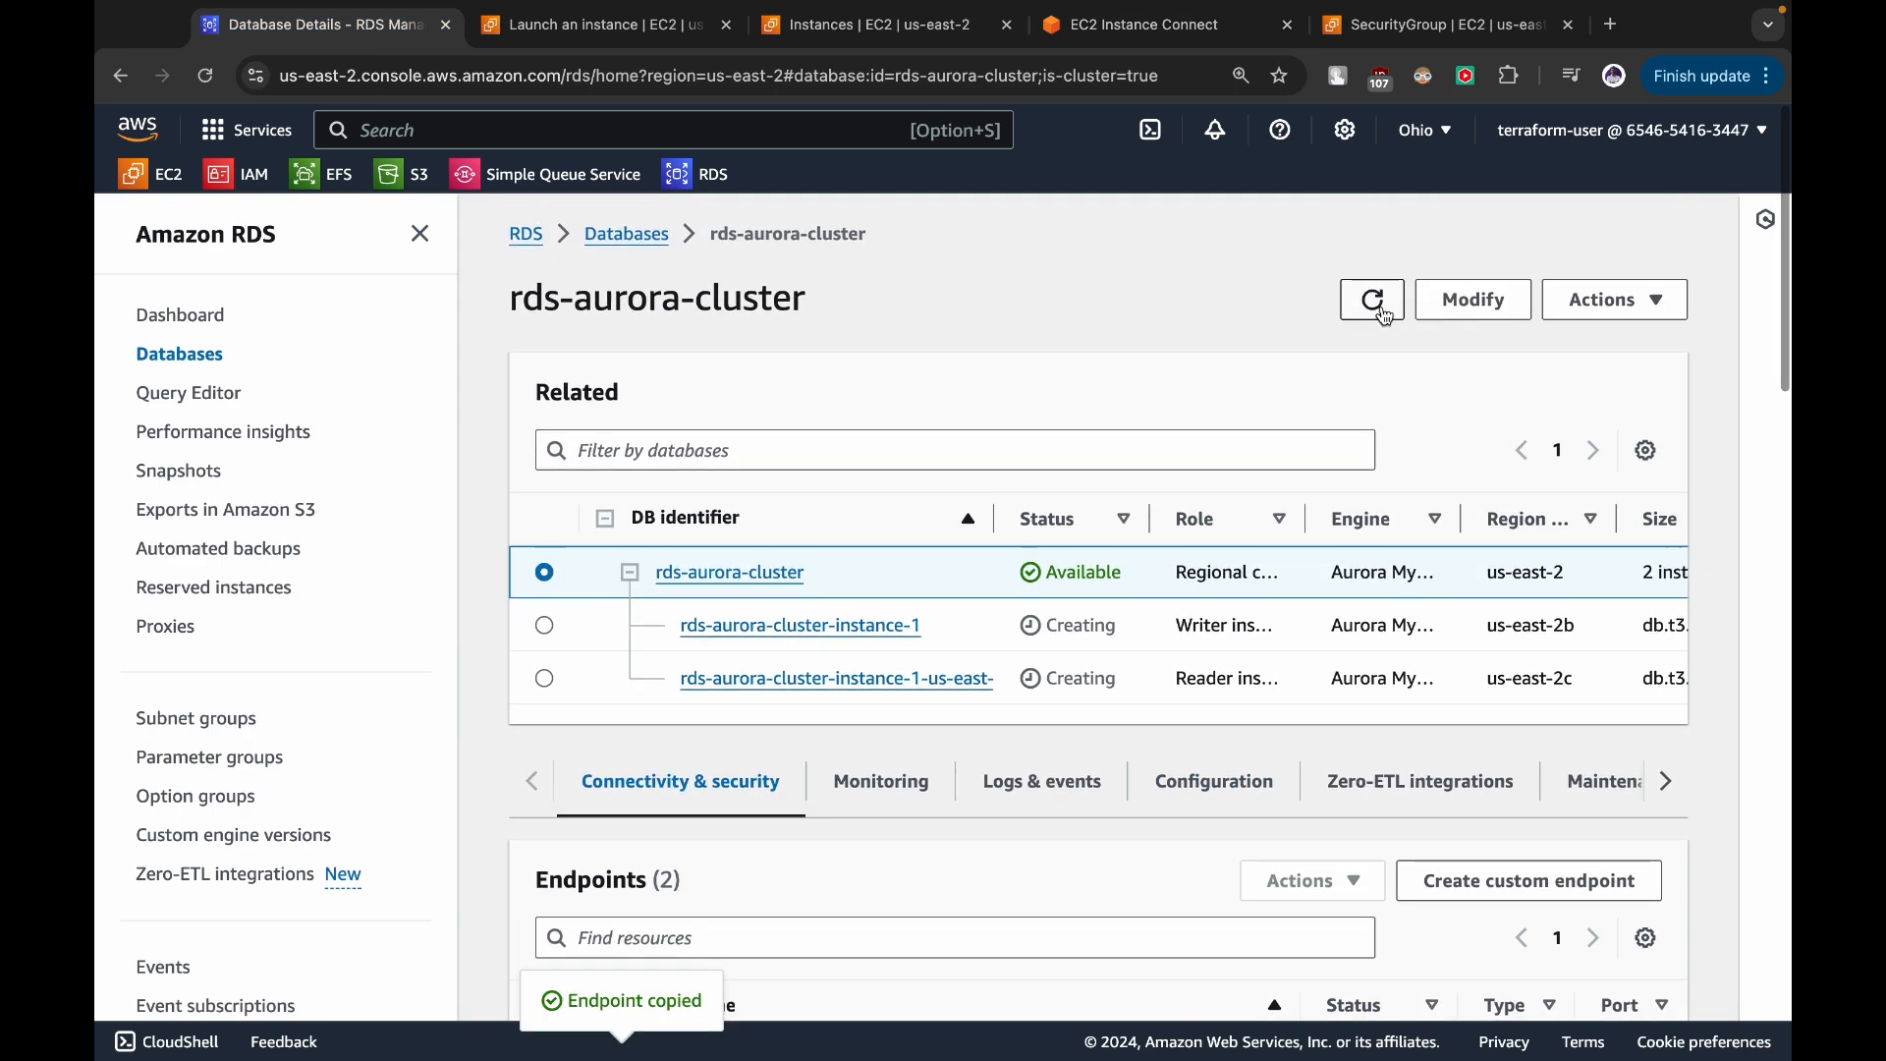
{"action": "left_click", "coordinate": [1373, 299]}
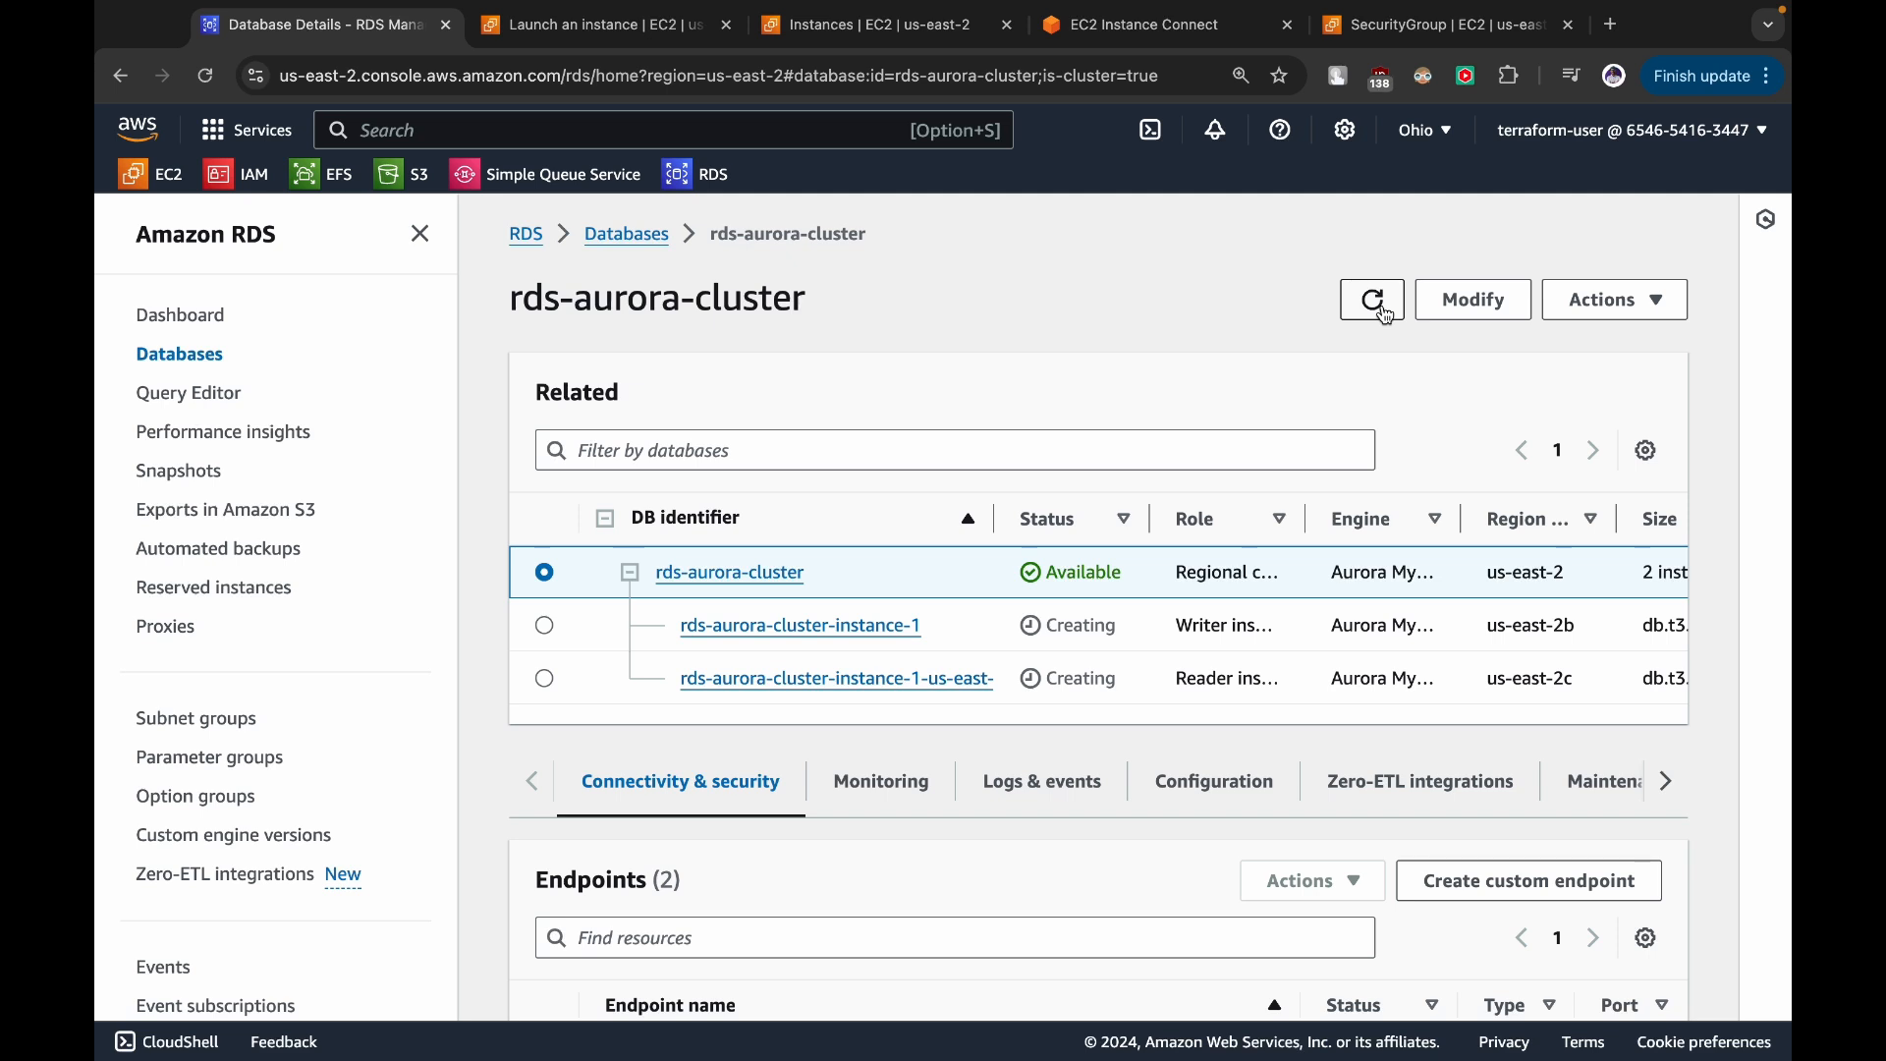
{"action": "scroll", "coordinate": [1386, 314], "scroll_direction": "down", "scroll_amount": 1}
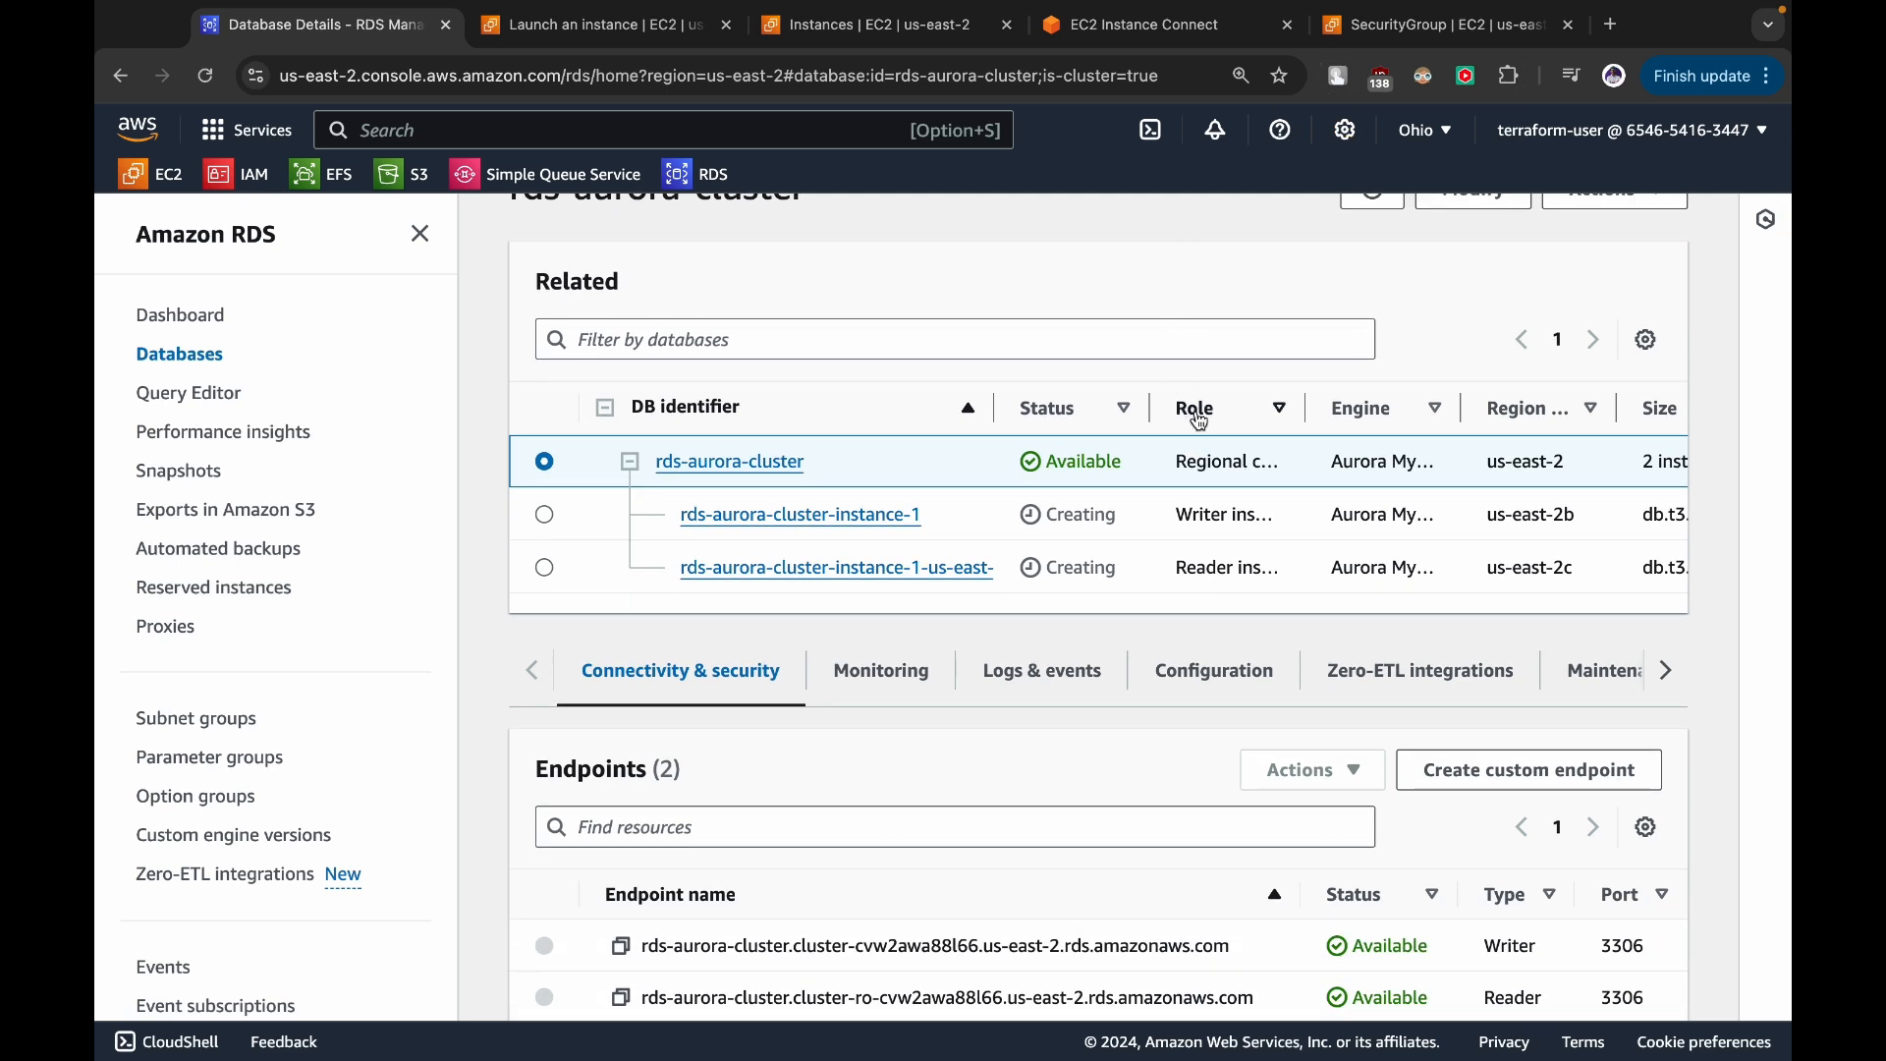
- Look over the status, role, engine, region and size of the cluster's writer and reader instances
{"action": "scroll", "coordinate": [1247, 508], "scroll_direction": "up", "scroll_amount": 1}
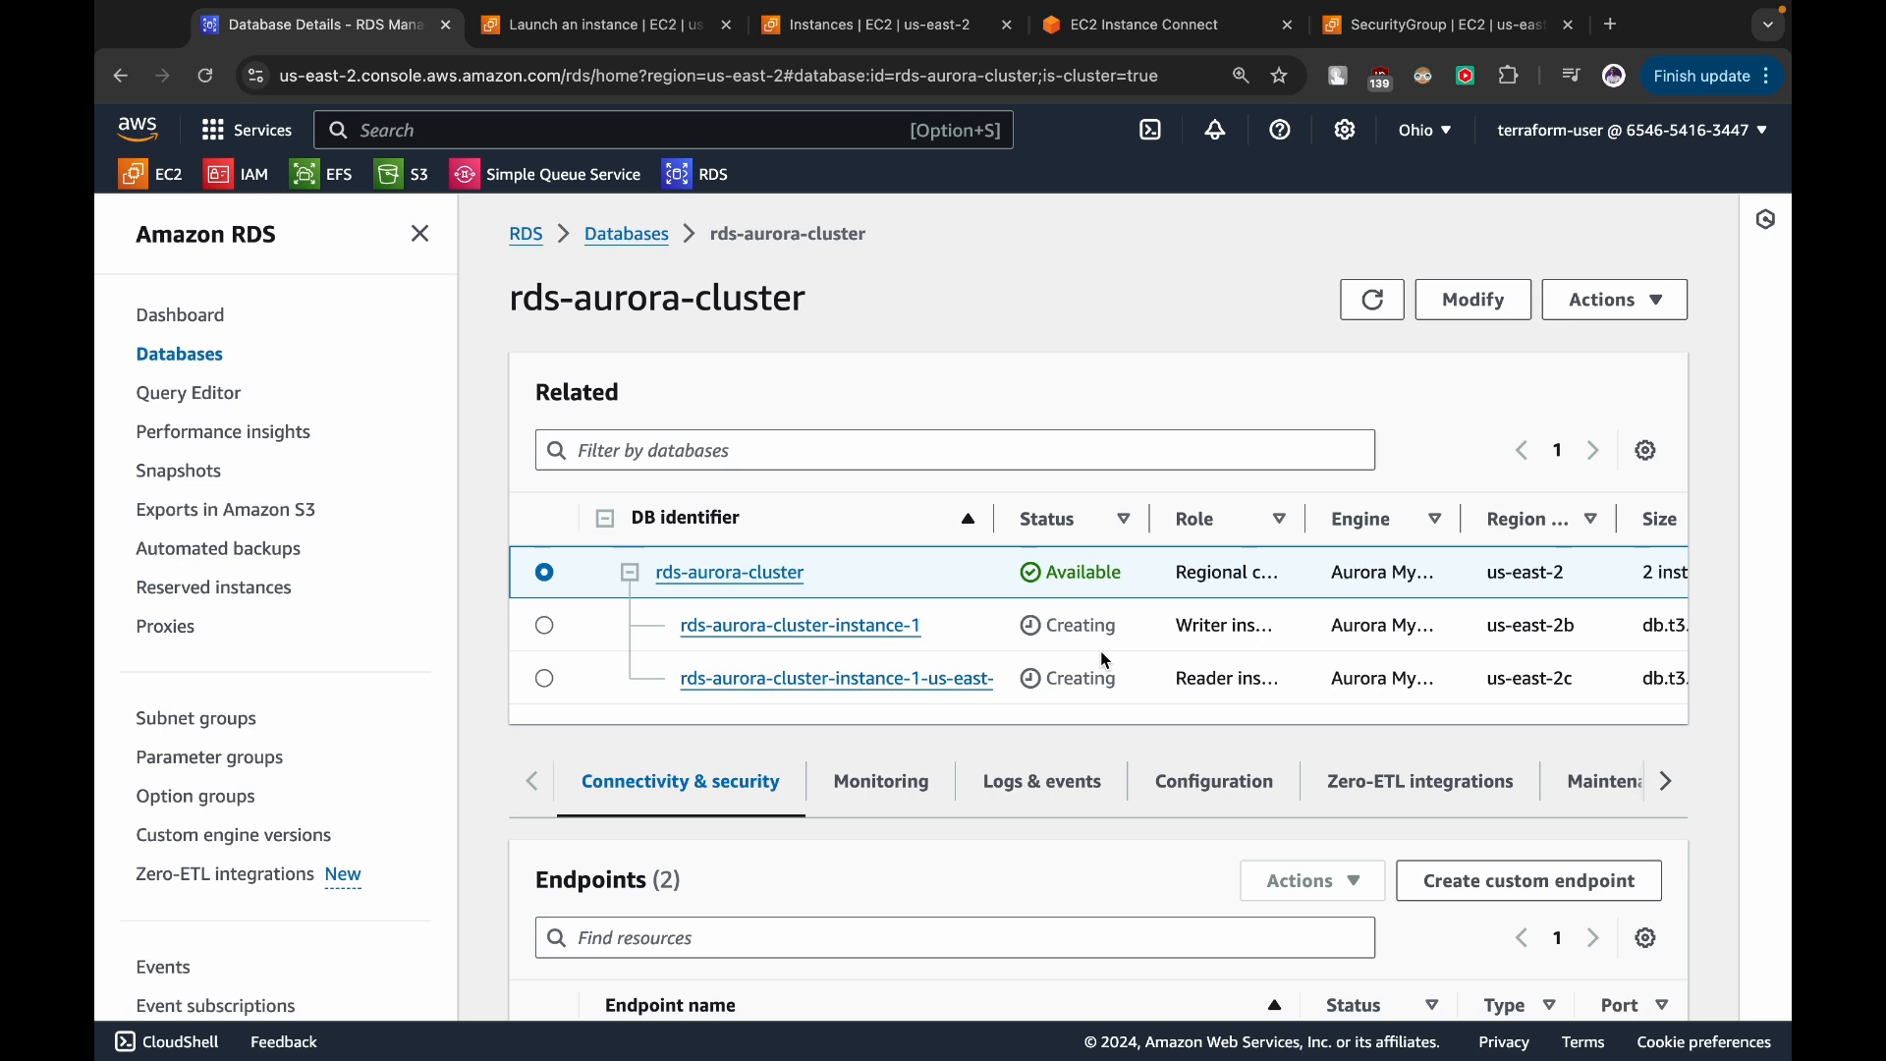
{"action": "scroll", "coordinate": [1104, 660], "scroll_direction": "right", "scroll_amount": 6}
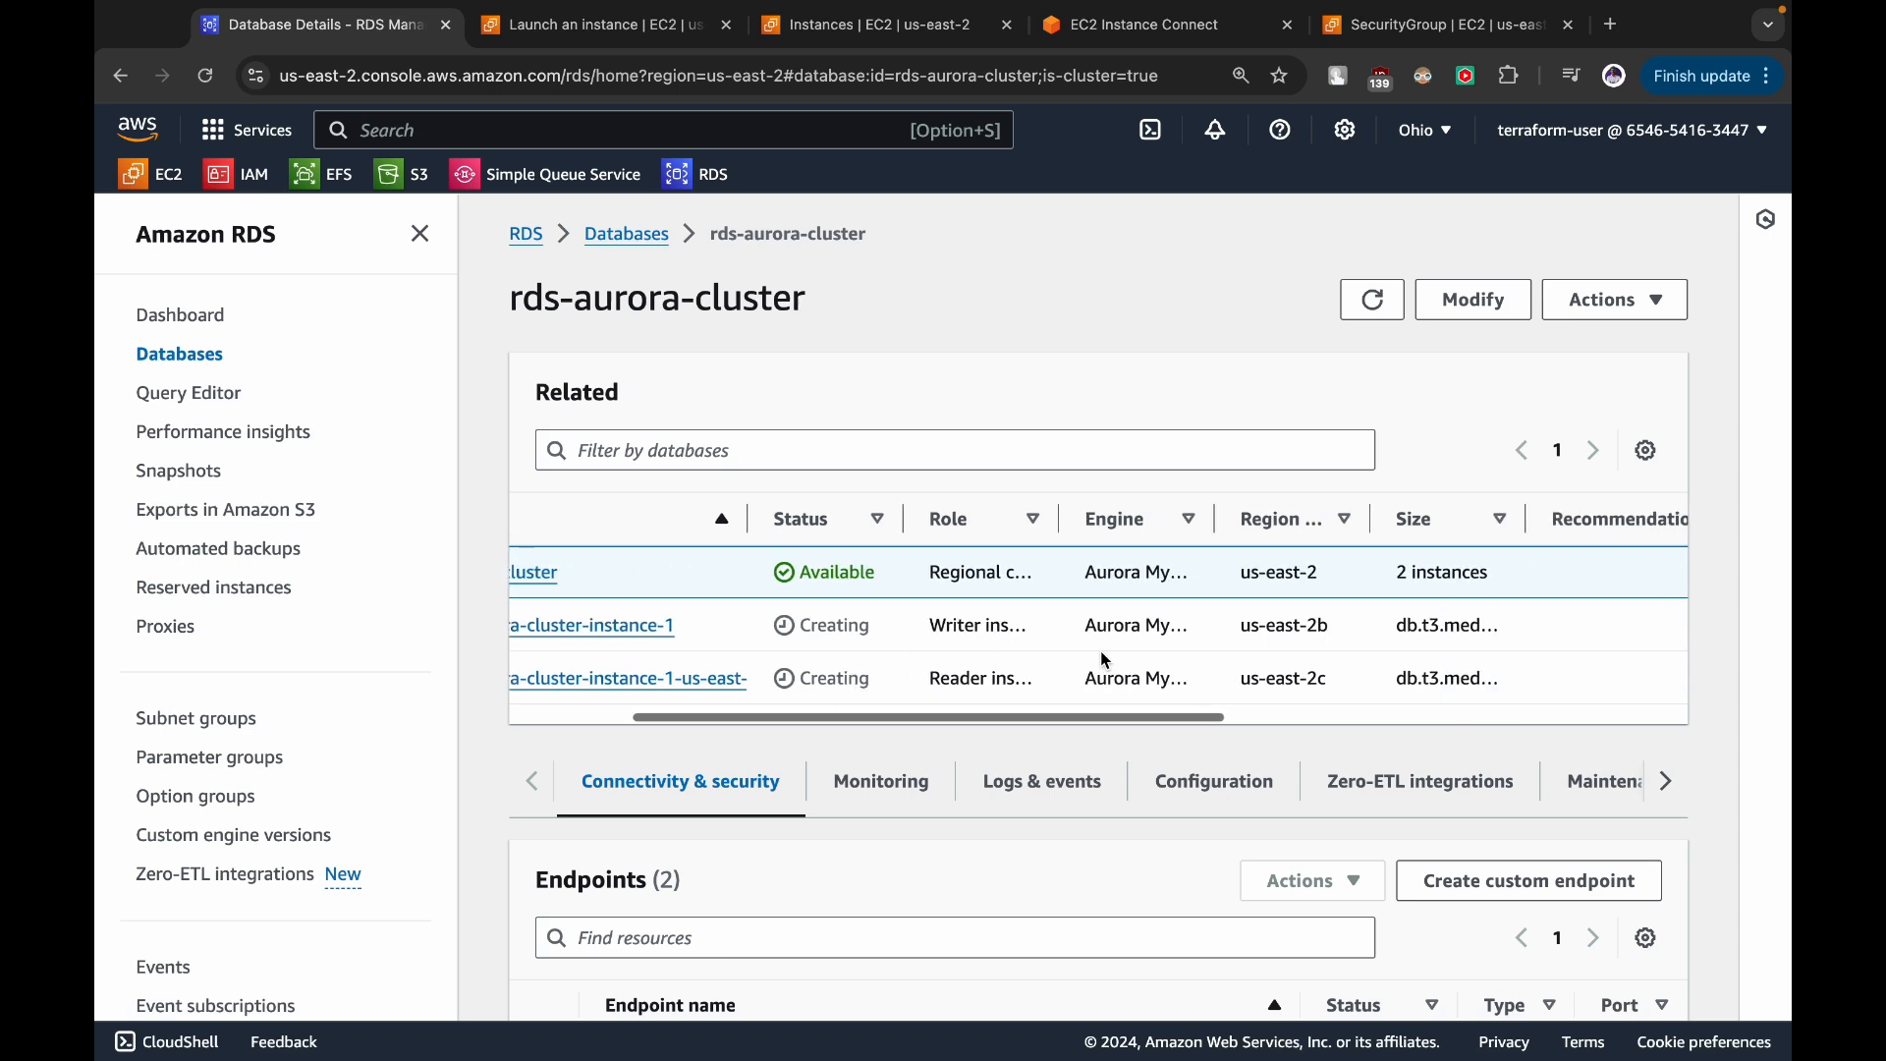
{"action": "scroll", "coordinate": [1028, 634], "scroll_direction": "left", "scroll_amount": 6}
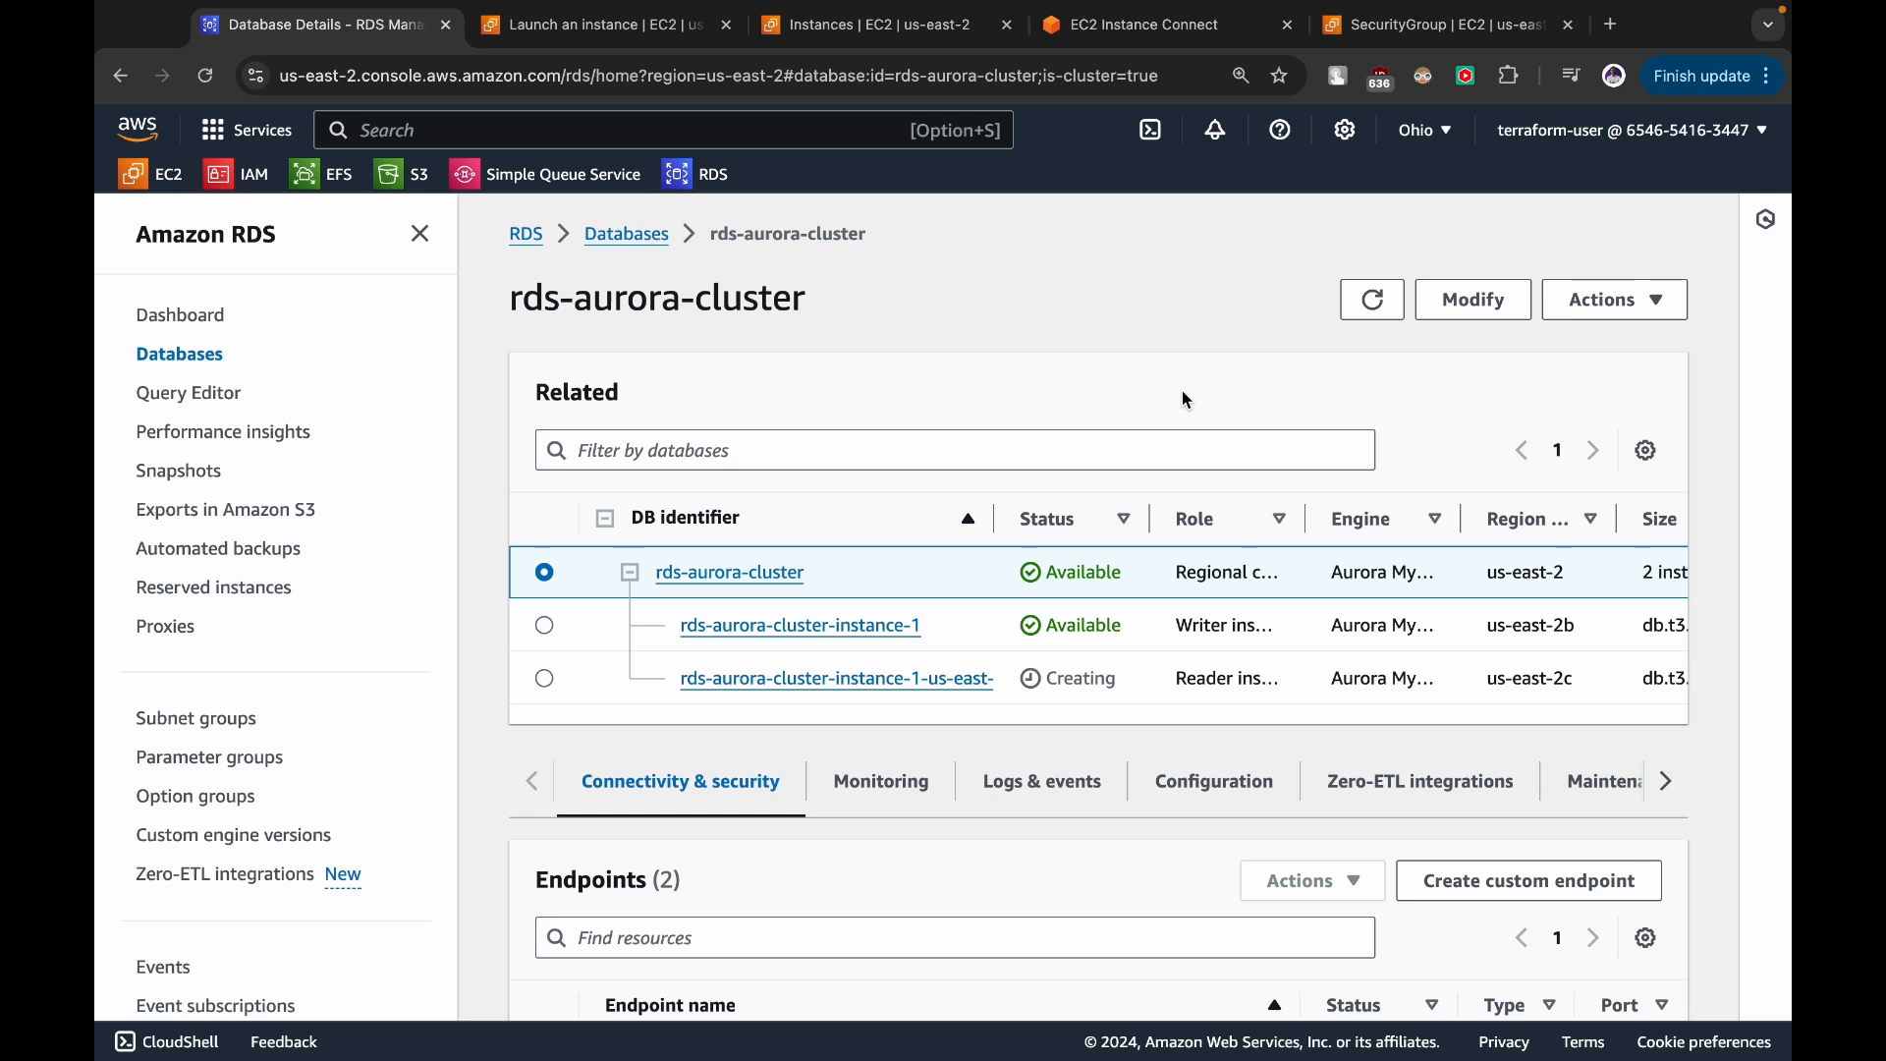
- Copy the writer endpoint of rds-aurora-cluster from its connectivity details
{"action": "mouse_move", "coordinate": [1338, 7]}
{"action": "scroll", "coordinate": [857, 650], "scroll_direction": "down", "scroll_amount": 1}
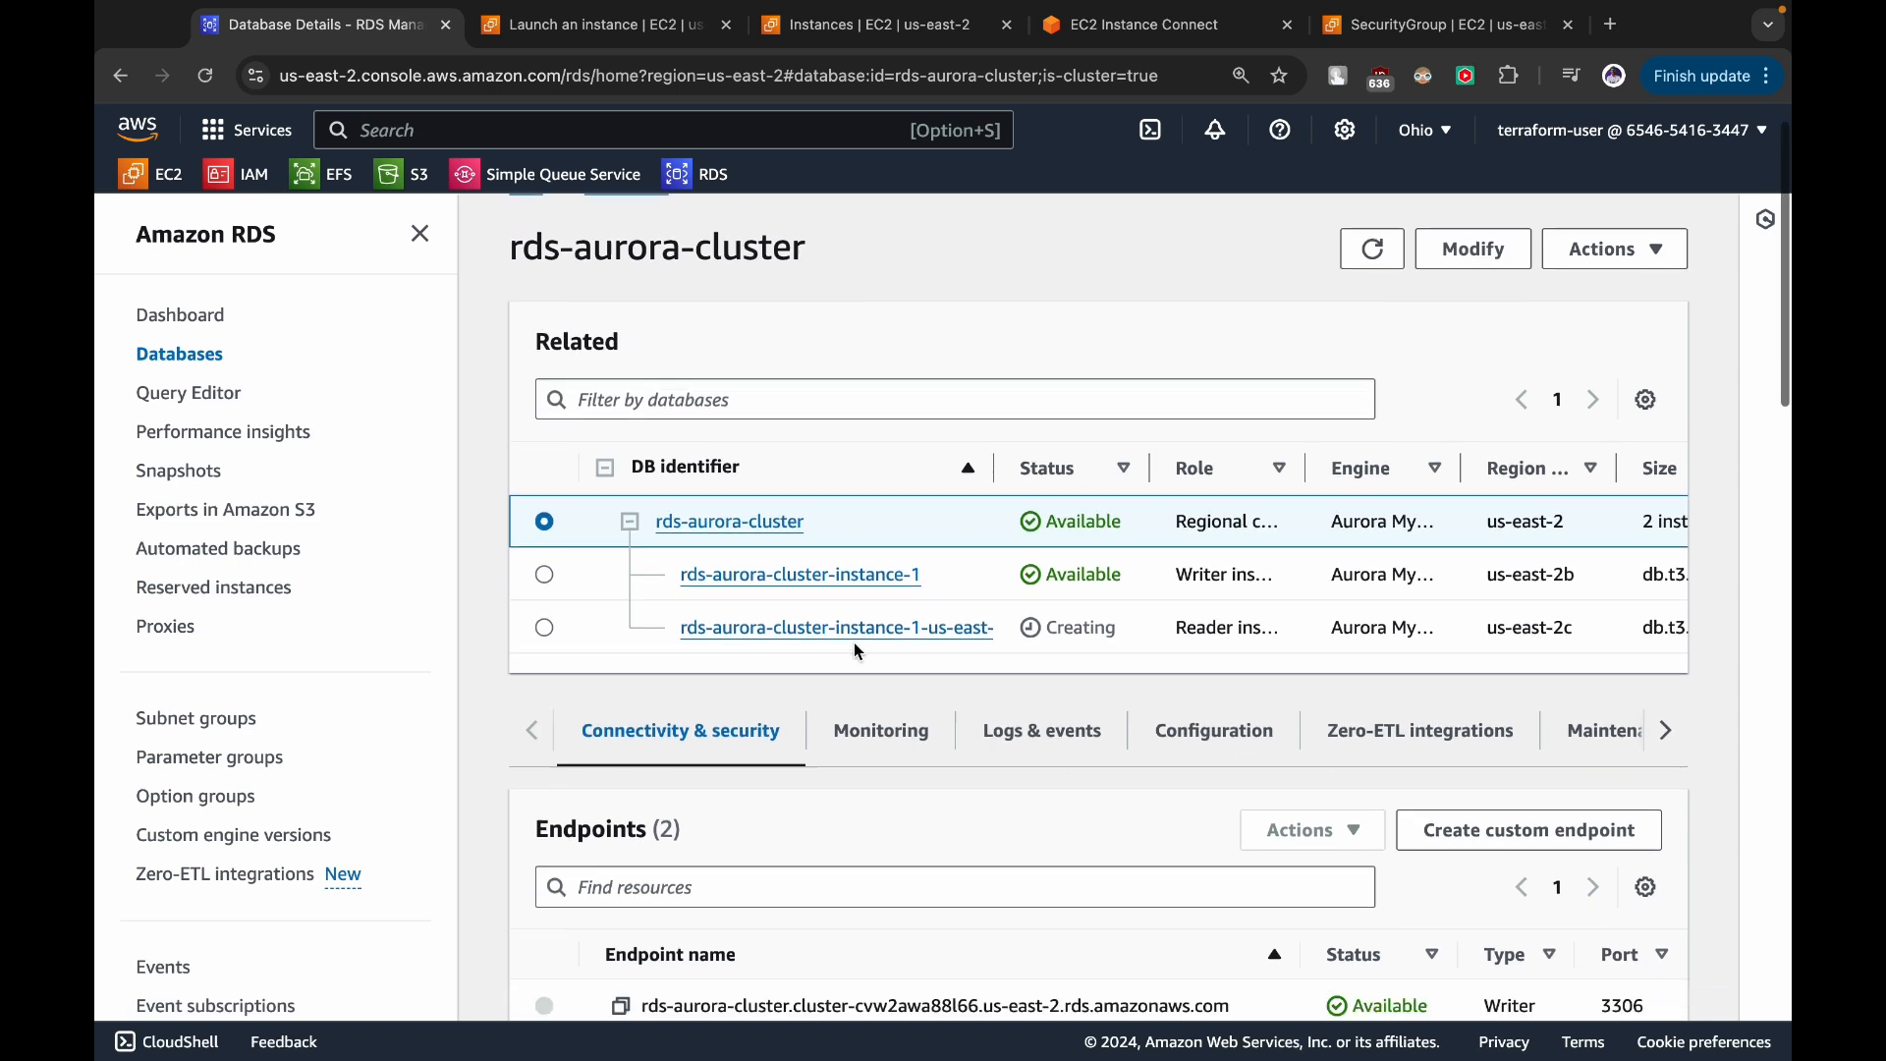
{"action": "scroll", "coordinate": [855, 646], "scroll_direction": "down", "scroll_amount": 5}
{"action": "left_click", "coordinate": [619, 801]}
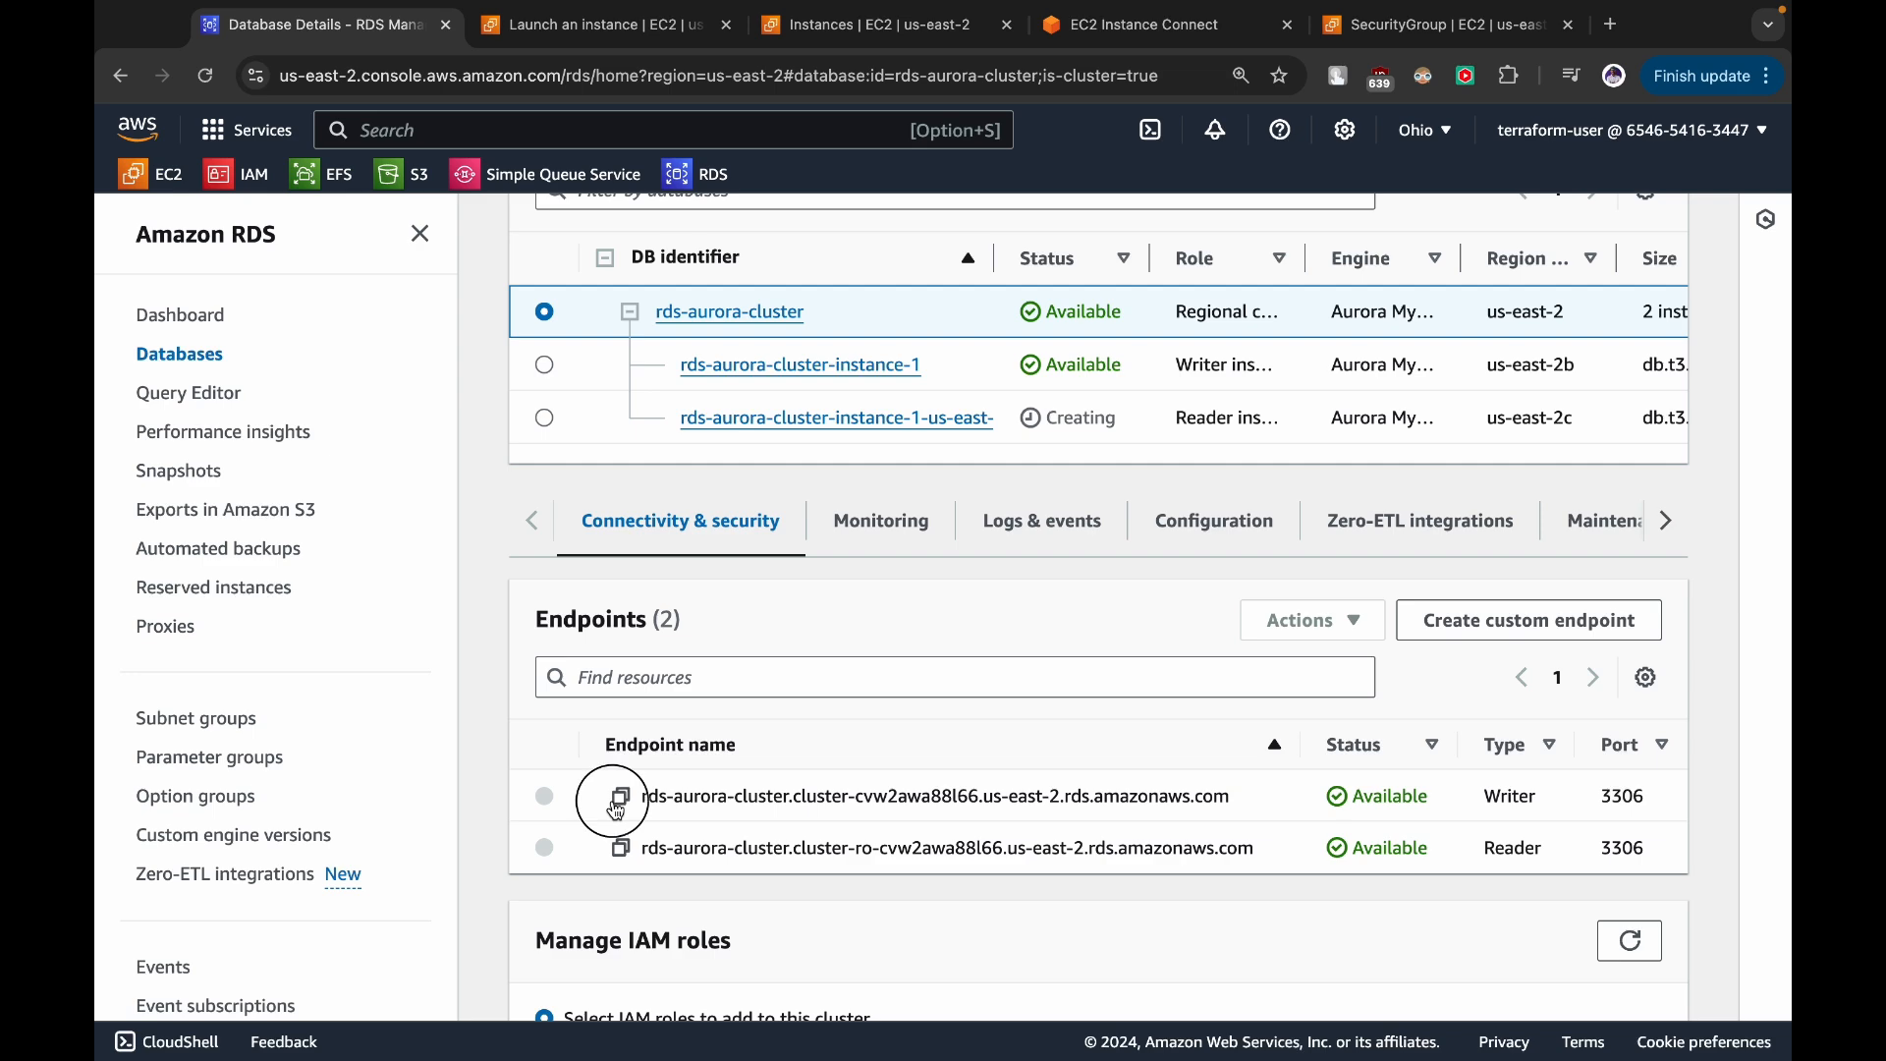
{"action": "scroll", "coordinate": [831, 434], "scroll_direction": "up", "scroll_amount": 5}
- In the aurora-server terminal, replace the host in the recalled mysql command with the copied writer endpoint and connect to the cluster
{"action": "left_click", "coordinate": [1086, 44]}
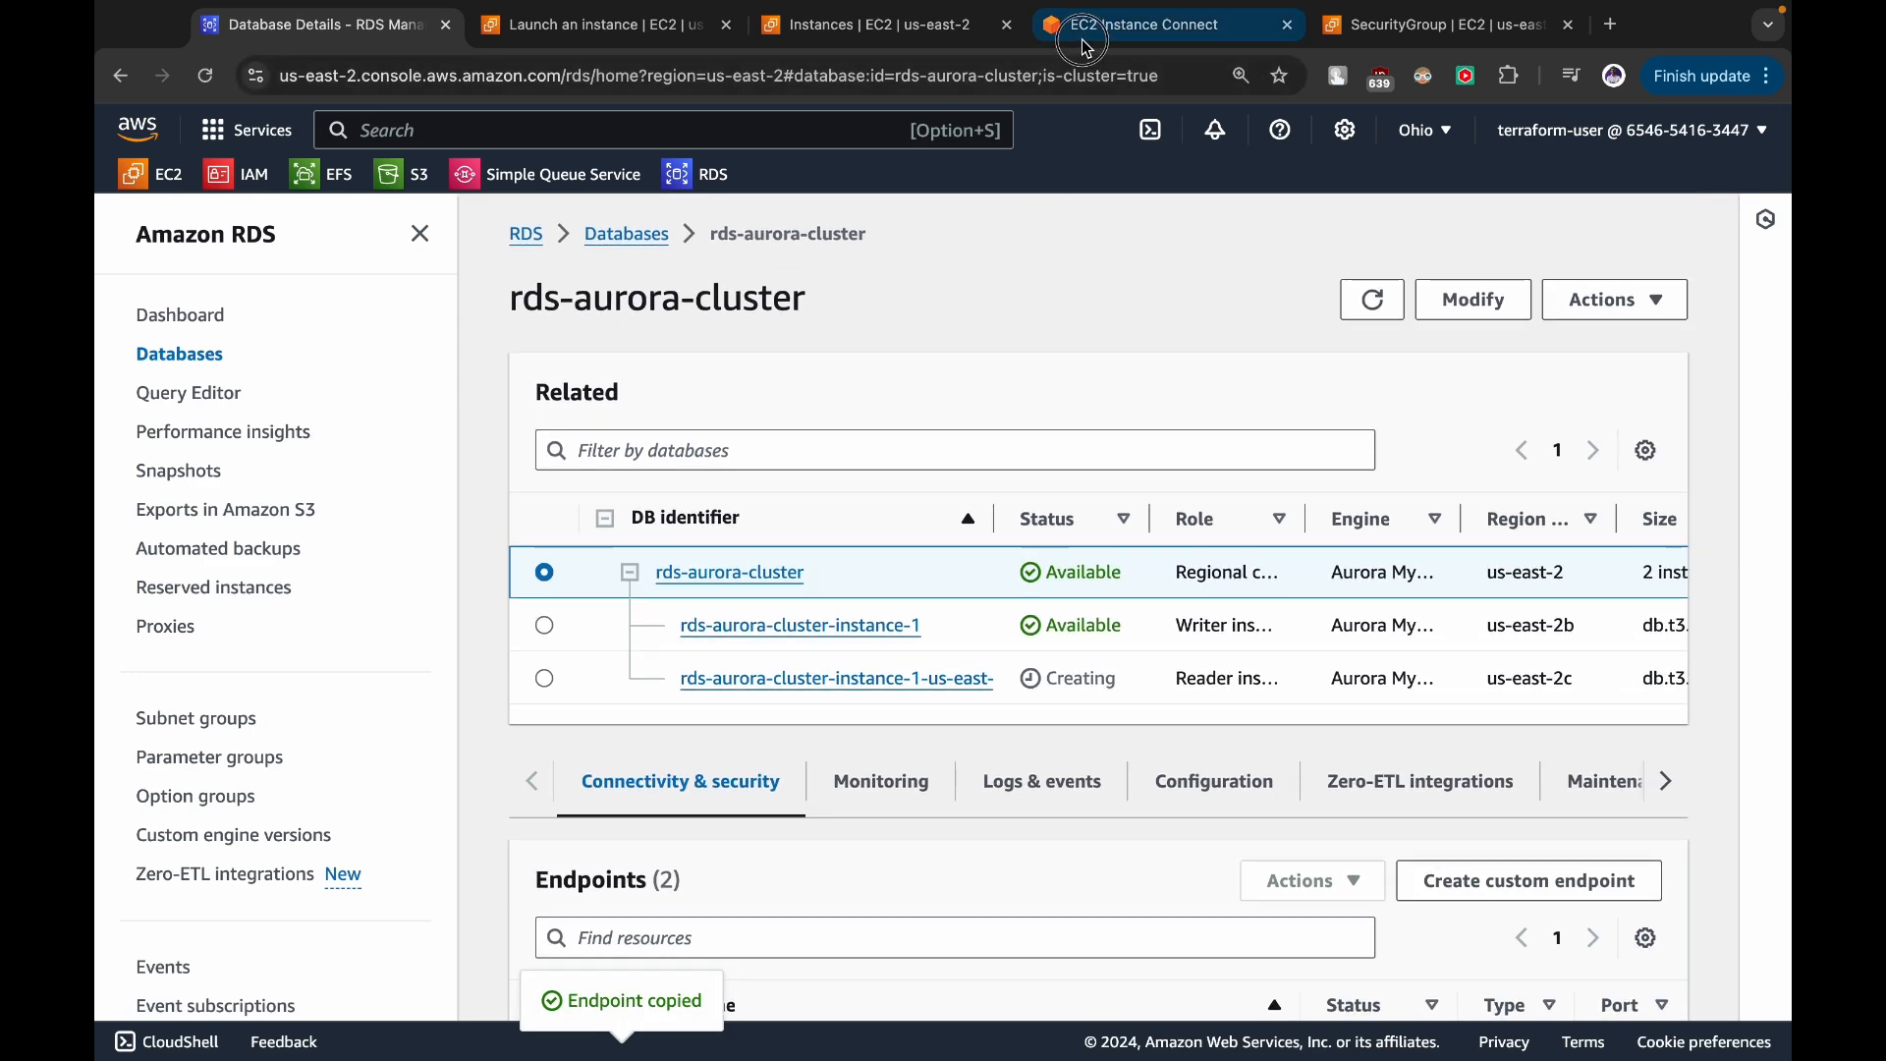
{"action": "key", "text": "Left"}
{"action": "key", "text": "Left"}
{"action": "key", "text": "Left"}
{"action": "key", "text": "Left"}
{"action": "key", "text": "Left"}
{"action": "key", "text": "Left"}
{"action": "key", "text": "Left"}
{"action": "key", "text": "Left"}
{"action": "key", "text": "Left"}
{"action": "key", "text": "Left"}
{"action": "key", "text": "Left"}
{"action": "key", "text": "Left"}
{"action": "key", "text": "Left"}
{"action": "key", "text": "Left"}
{"action": "key", "text": "Left"}
{"action": "key", "text": "Left"}
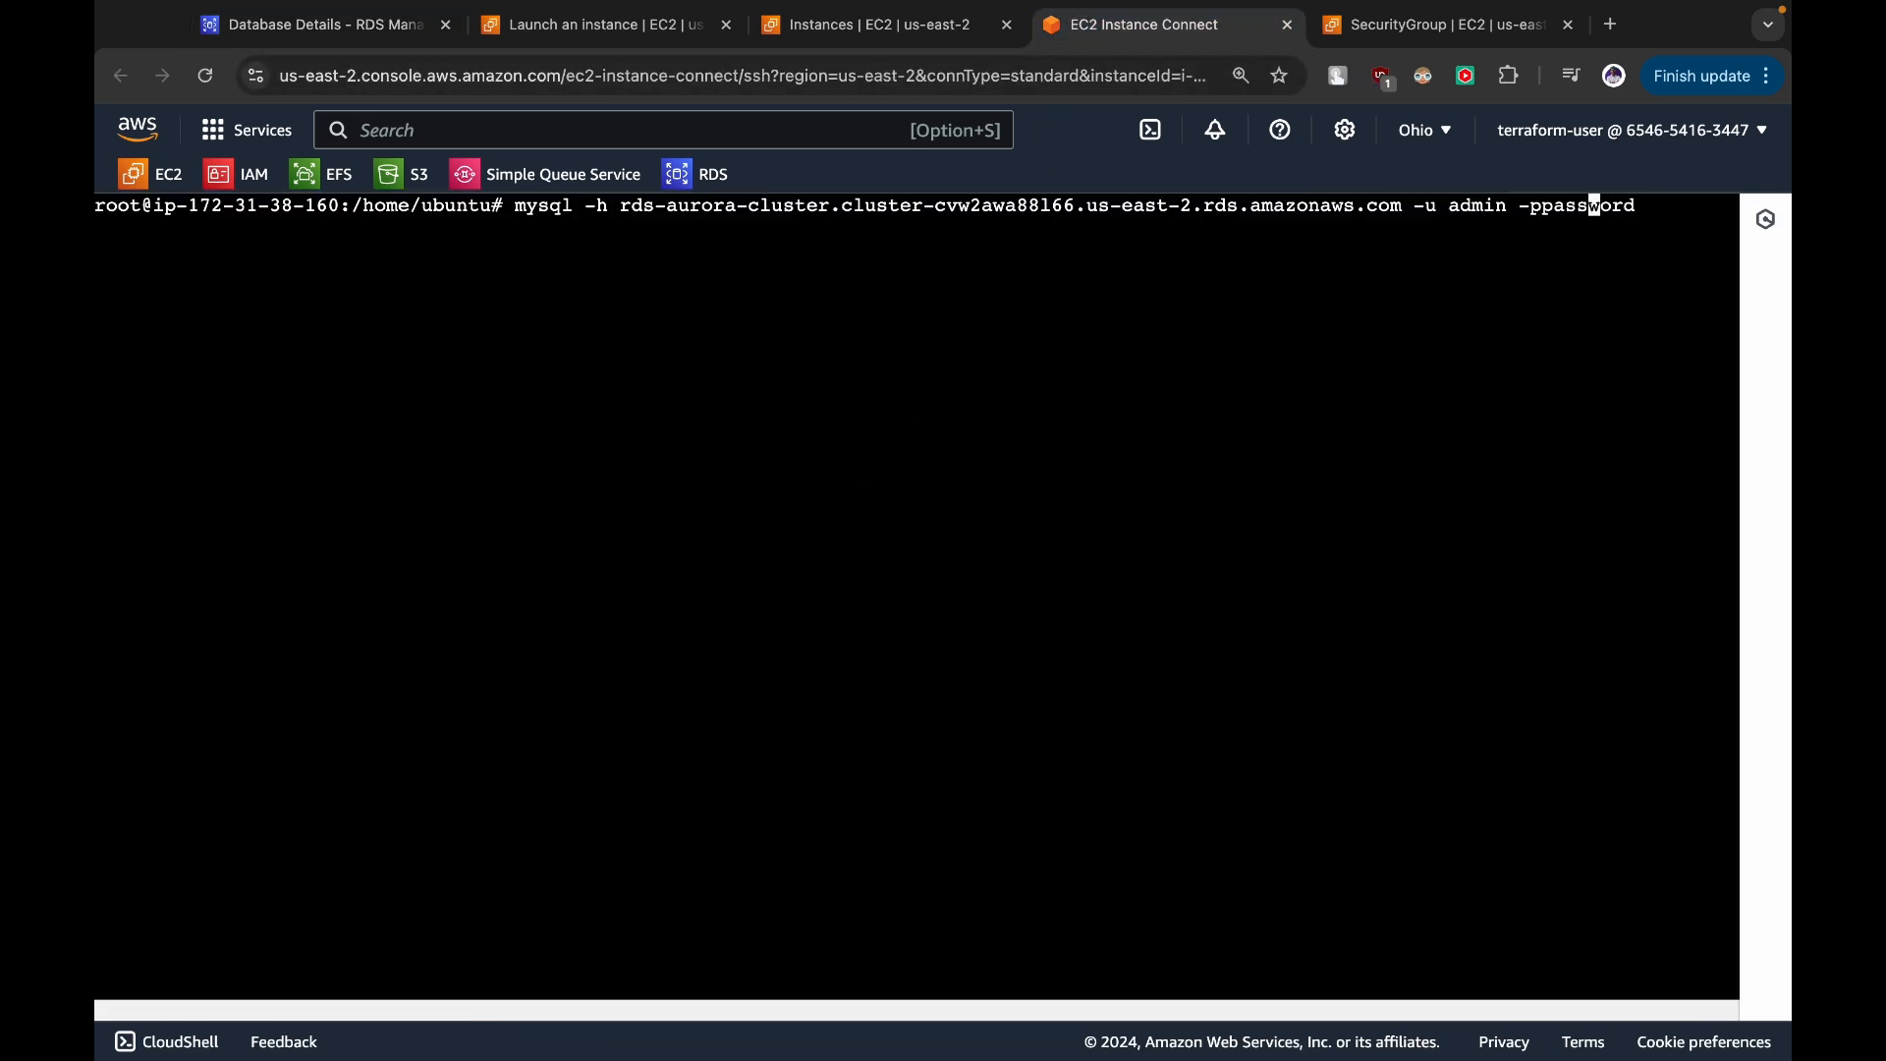
{"action": "key", "text": "Left"}
{"action": "key", "text": "Left"}
{"action": "key", "text": "Left"}
{"action": "key", "text": "BackSpace"}
{"action": "key", "text": "BackSpace"}
{"action": "key", "text": "BackSpace"}
{"action": "key", "text": "BackSpace"}
{"action": "key", "text": "BackSpace"}
{"action": "key", "text": "BackSpace"}
{"action": "key", "text": "BackSpace"}
{"action": "key", "text": "BackSpace"}
{"action": "key", "text": "BackSpace"}
{"action": "key", "text": "BackSpace"}
{"action": "key", "text": "BackSpace"}
{"action": "key", "text": "BackSpace"}
{"action": "key", "text": "BackSpace"}
{"action": "key", "text": "BackSpace"}
{"action": "key", "text": "BackSpace"}
{"action": "key", "text": "BackSpace"}
{"action": "key", "text": "BackSpace"}
{"action": "key", "text": "BackSpace"}
{"action": "key", "text": "BackSpace"}
{"action": "key", "text": "BackSpace"}
{"action": "key", "text": "BackSpace"}
{"action": "key", "text": "BackSpace"}
{"action": "key", "text": "BackSpace"}
{"action": "key", "text": "BackSpace"}
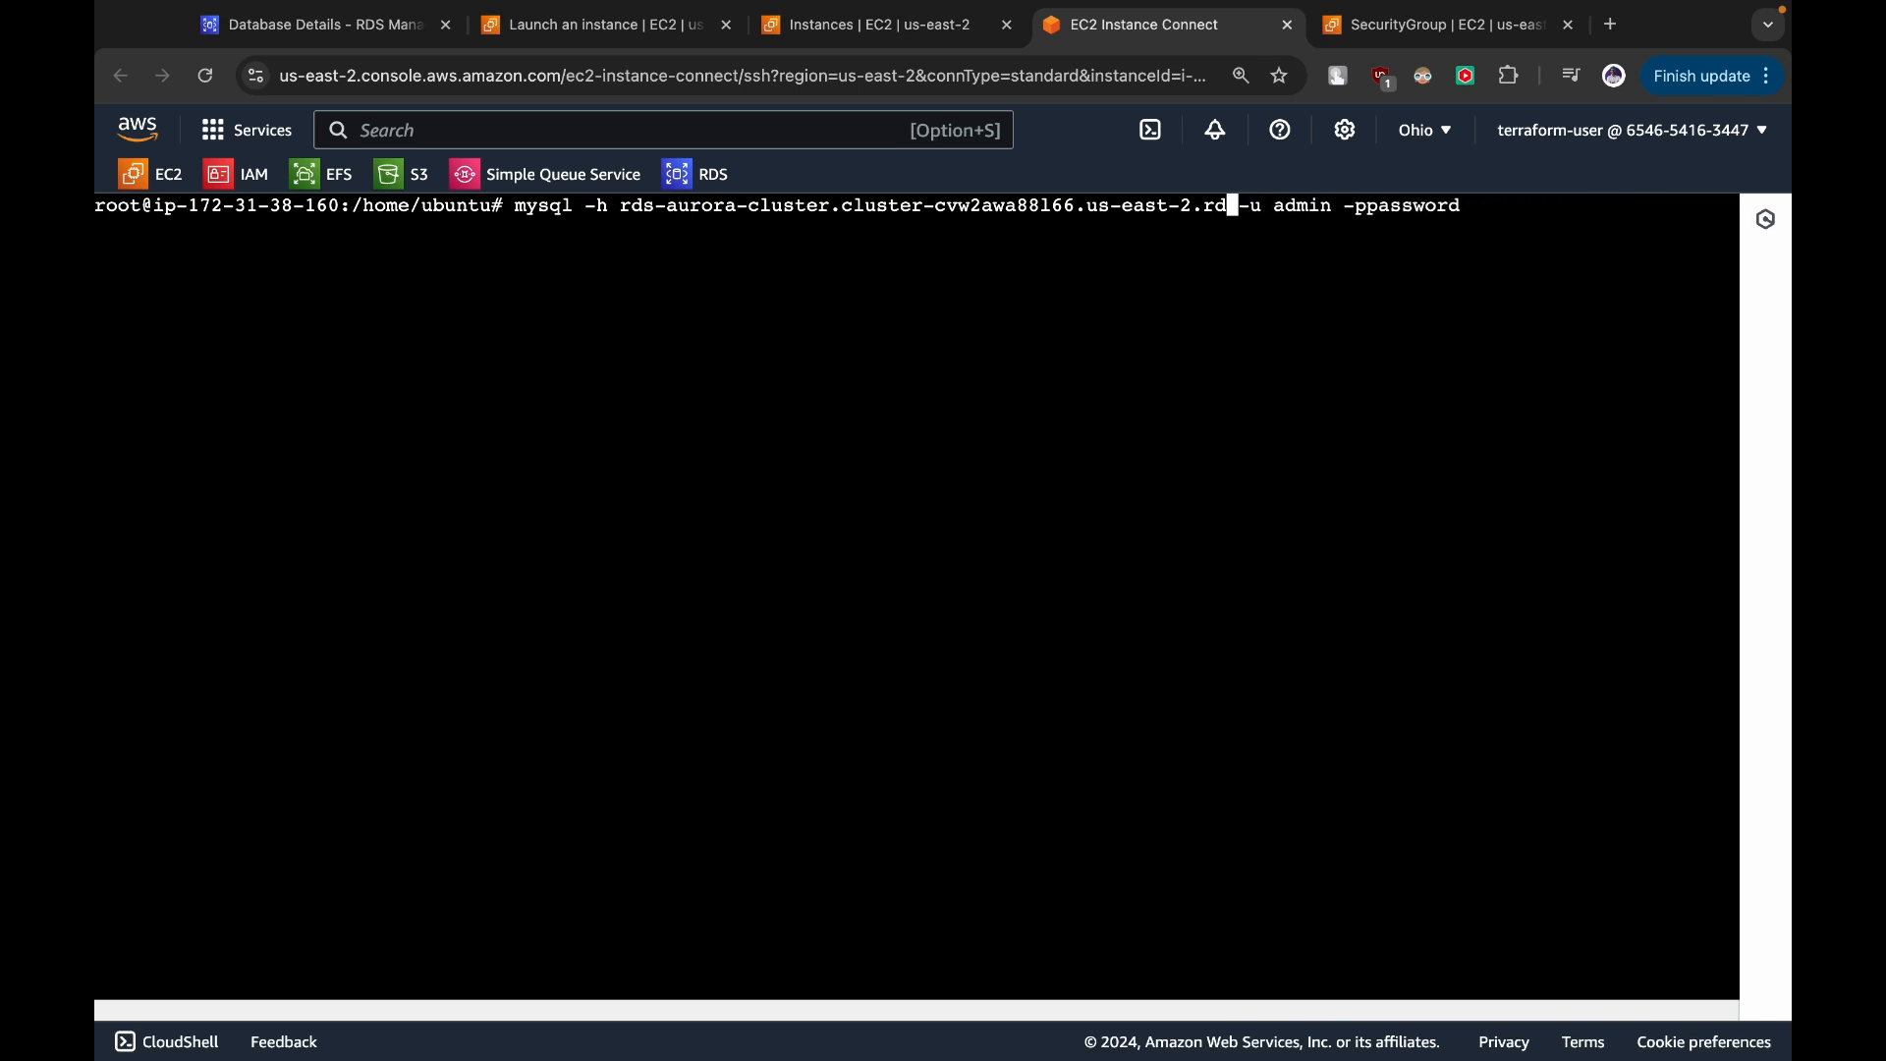
{"action": "key", "text": "BackSpace"}
{"action": "key", "text": "BackSpace"}
{"action": "key", "text": "BackSpace"}
{"action": "key", "text": "BackSpace"}
{"action": "key", "text": "BackSpace"}
{"action": "key", "text": "BackSpace"}
{"action": "key", "text": "BackSpace"}
{"action": "key", "text": "BackSpace"}
{"action": "key", "text": "BackSpace"}
{"action": "key", "text": "BackSpace"}
{"action": "key", "text": "BackSpace"}
{"action": "key", "text": "BackSpace"}
{"action": "key", "text": "BackSpace"}
{"action": "key", "text": "BackSpace"}
{"action": "key", "text": "BackSpace"}
{"action": "key", "text": "BackSpace"}
{"action": "key", "text": "BackSpace"}
{"action": "key", "text": "BackSpace"}
{"action": "key", "text": "BackSpace"}
{"action": "key", "text": "BackSpace"}
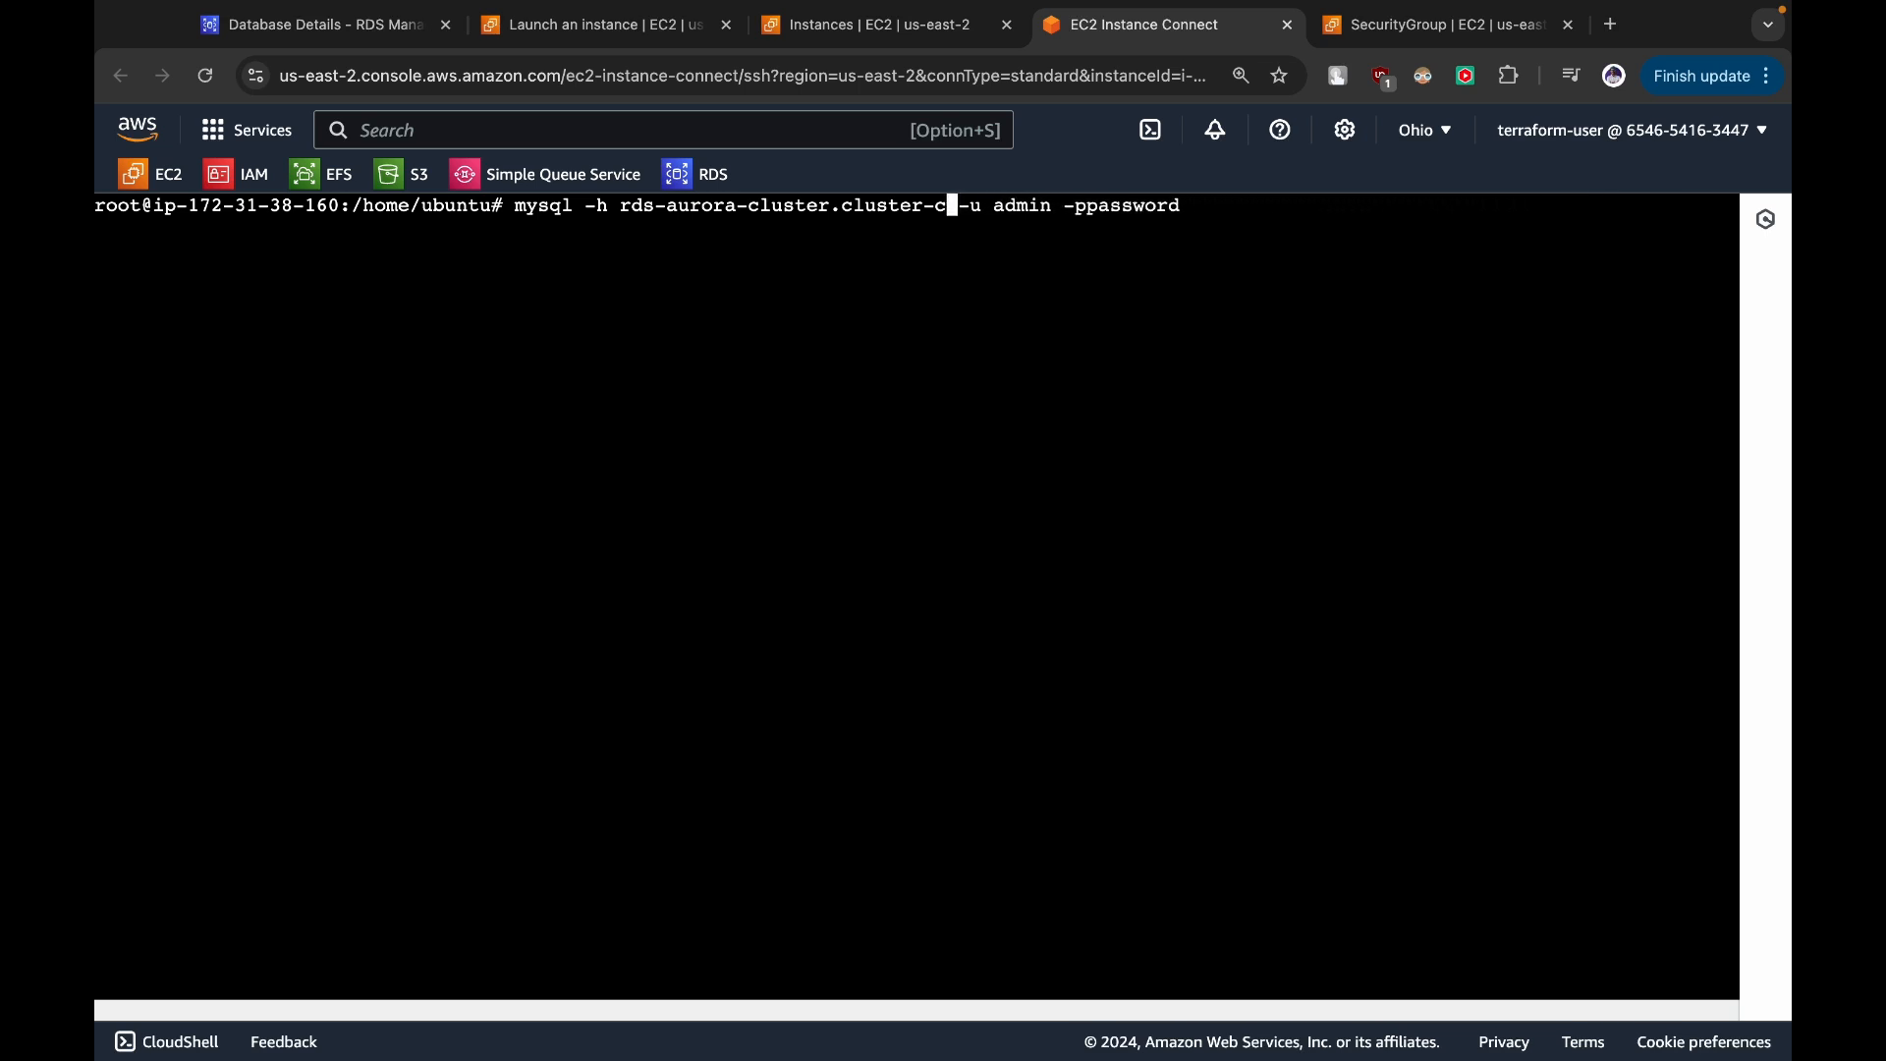
{"action": "key", "text": "BackSpace"}
{"action": "key", "text": "BackSpace"}
{"action": "key", "text": "BackSpace"}
{"action": "key", "text": "BackSpace"}
{"action": "key", "text": "BackSpace"}
{"action": "key", "text": "BackSpace"}
{"action": "key", "text": "BackSpace"}
{"action": "key", "text": "BackSpace"}
{"action": "key", "text": "BackSpace"}
{"action": "key", "text": "BackSpace"}
{"action": "key", "text": "BackSpace"}
{"action": "key", "text": "BackSpace"}
{"action": "key", "text": "BackSpace"}
{"action": "key", "text": "BackSpace"}
{"action": "key", "text": "BackSpace"}
{"action": "key", "text": "BackSpace"}
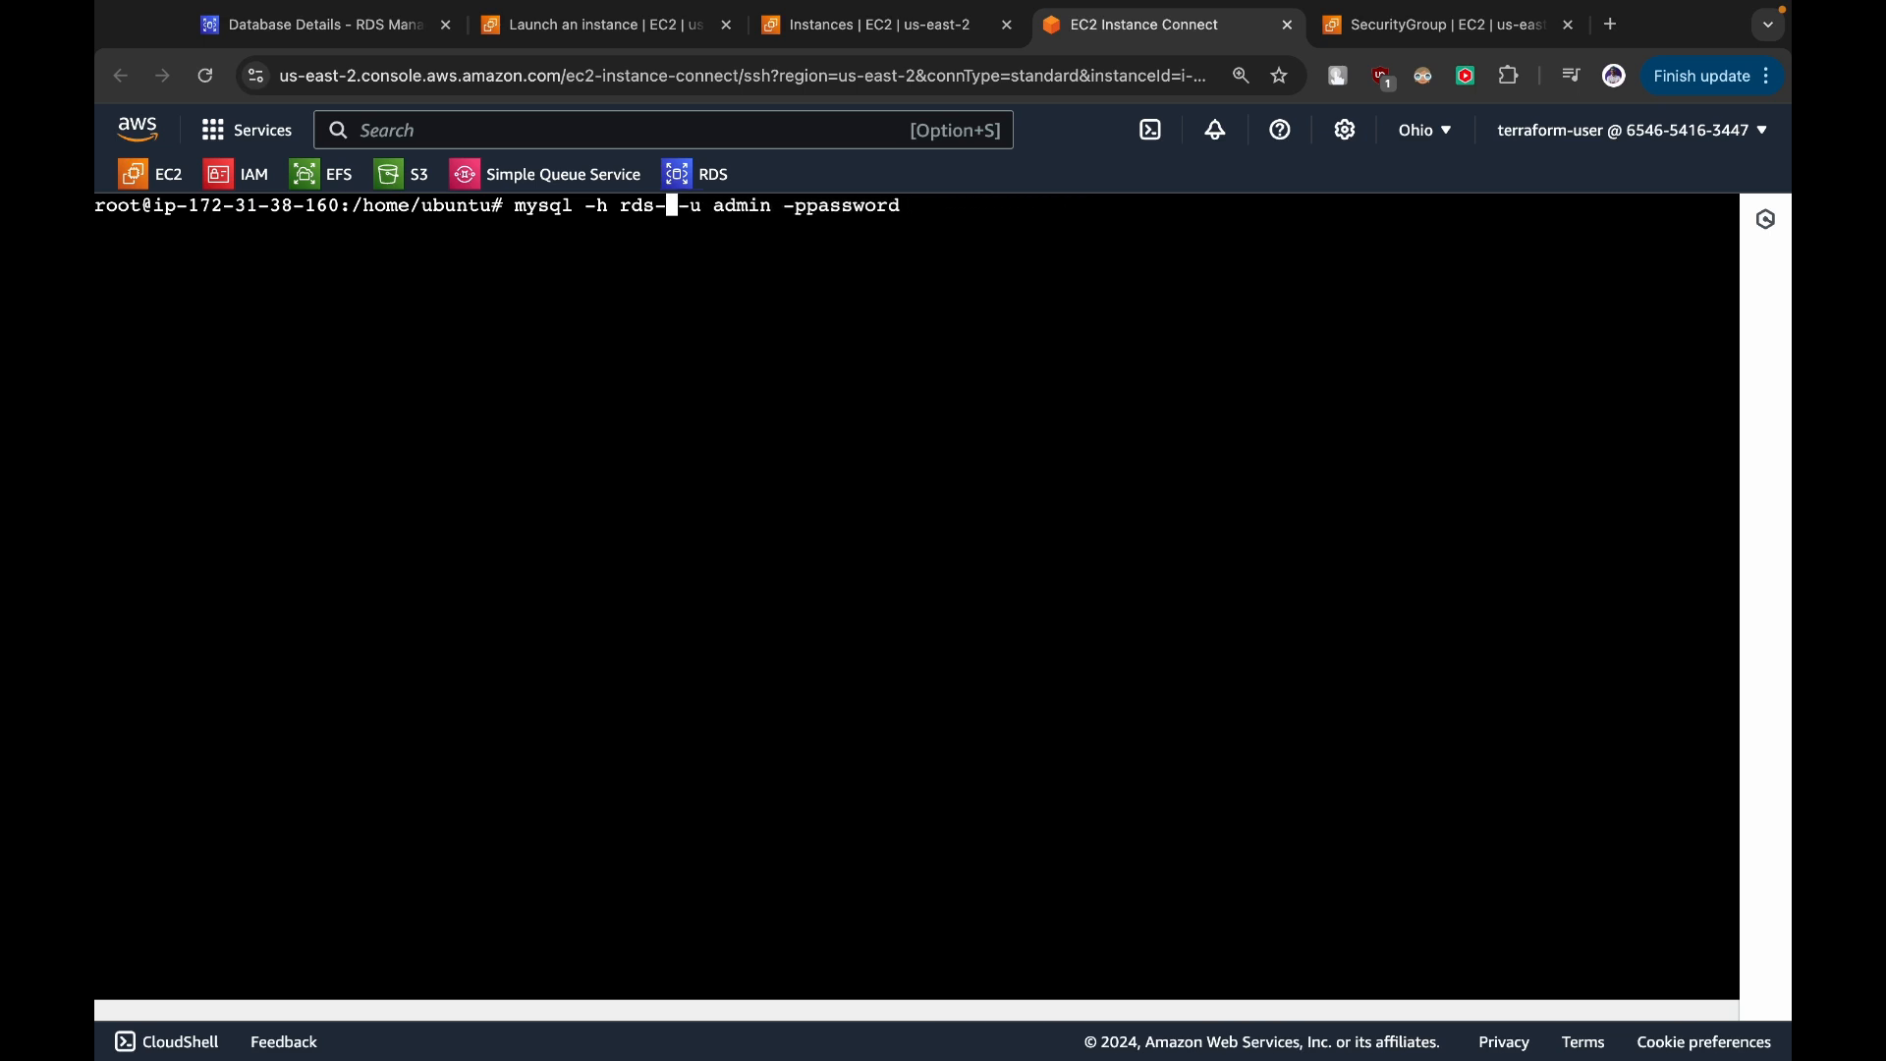
{"action": "key", "text": "super+v"}
{"action": "key", "text": "Return"}
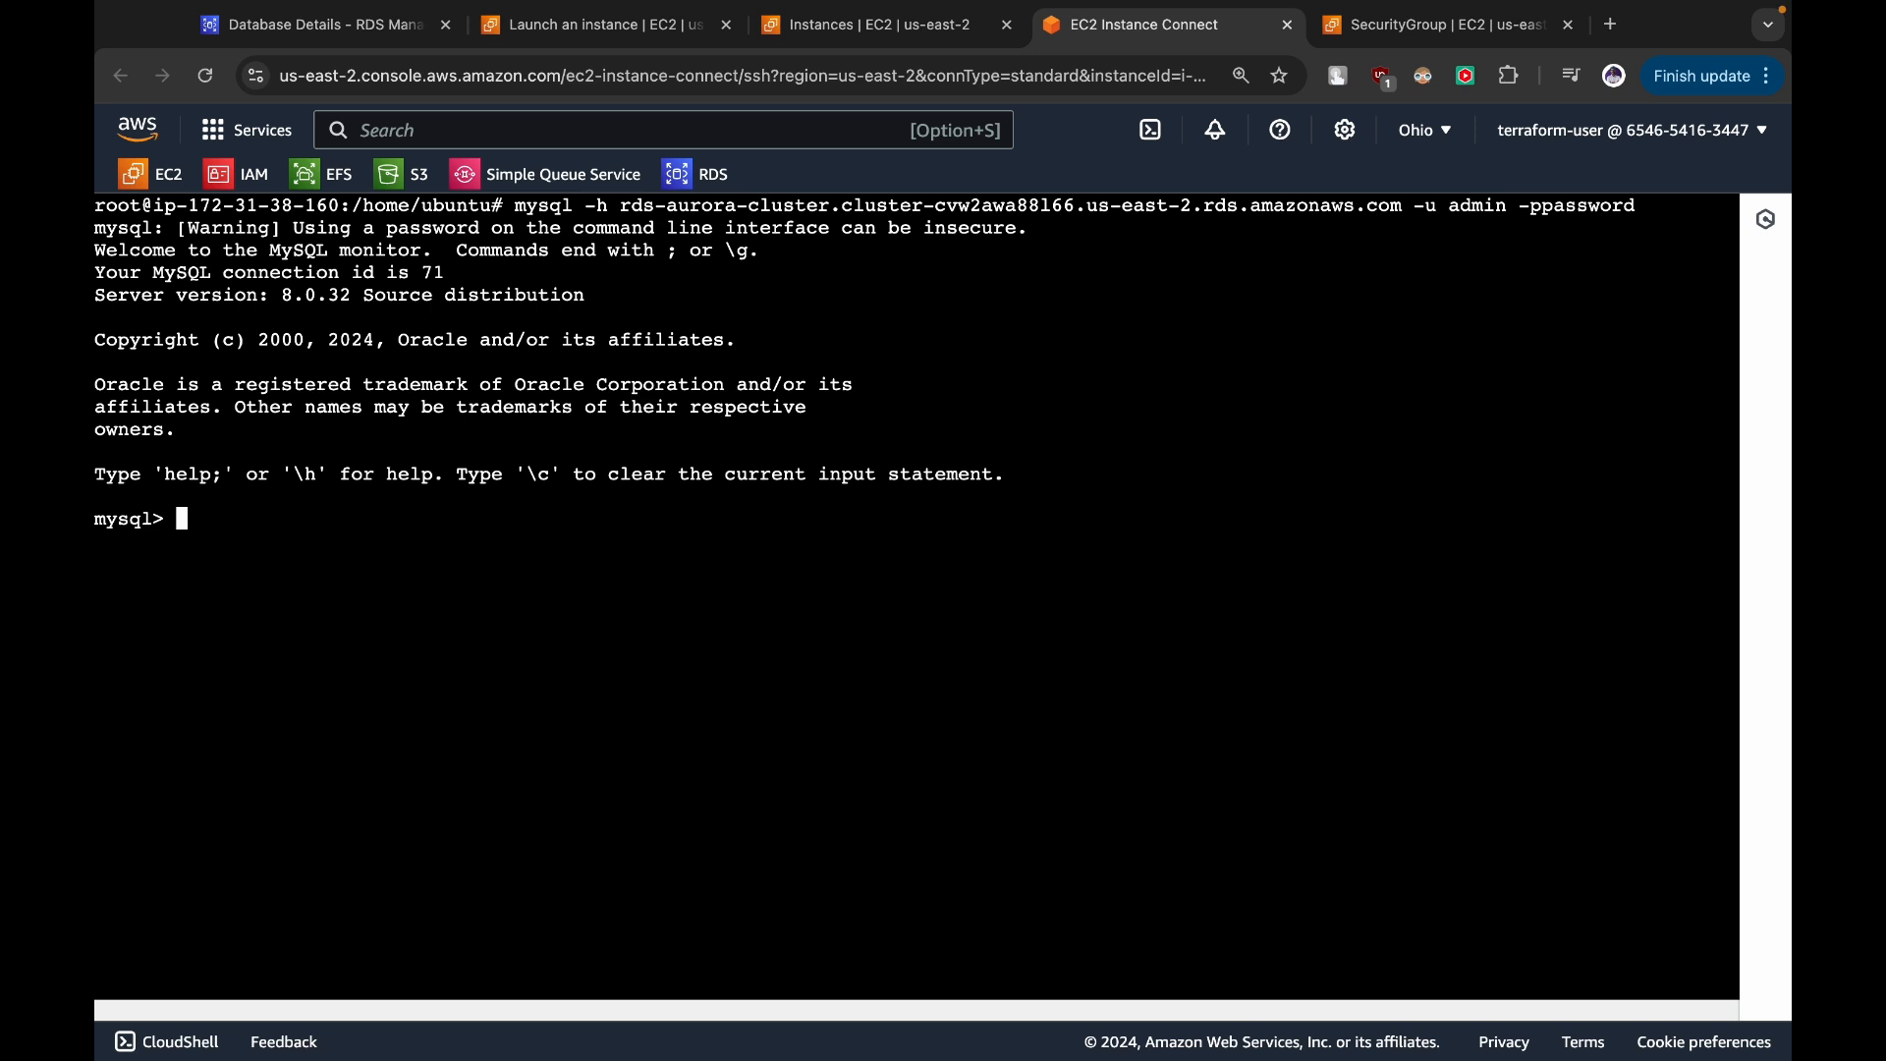
- List the databases on the cluster by running show databases; in the MySQL session
{"action": "type", "text": "show databs"}
{"action": "type", "text": "es"}
{"action": "key", "text": "BackSpace"}
{"action": "key", "text": "BackSpace"}
{"action": "key", "text": "BackSpace"}
{"action": "type", "text": "ae"}
{"action": "key", "text": "BackSpace"}
{"action": "type", "text": "ses;"}
{"action": "key", "text": "Return"}
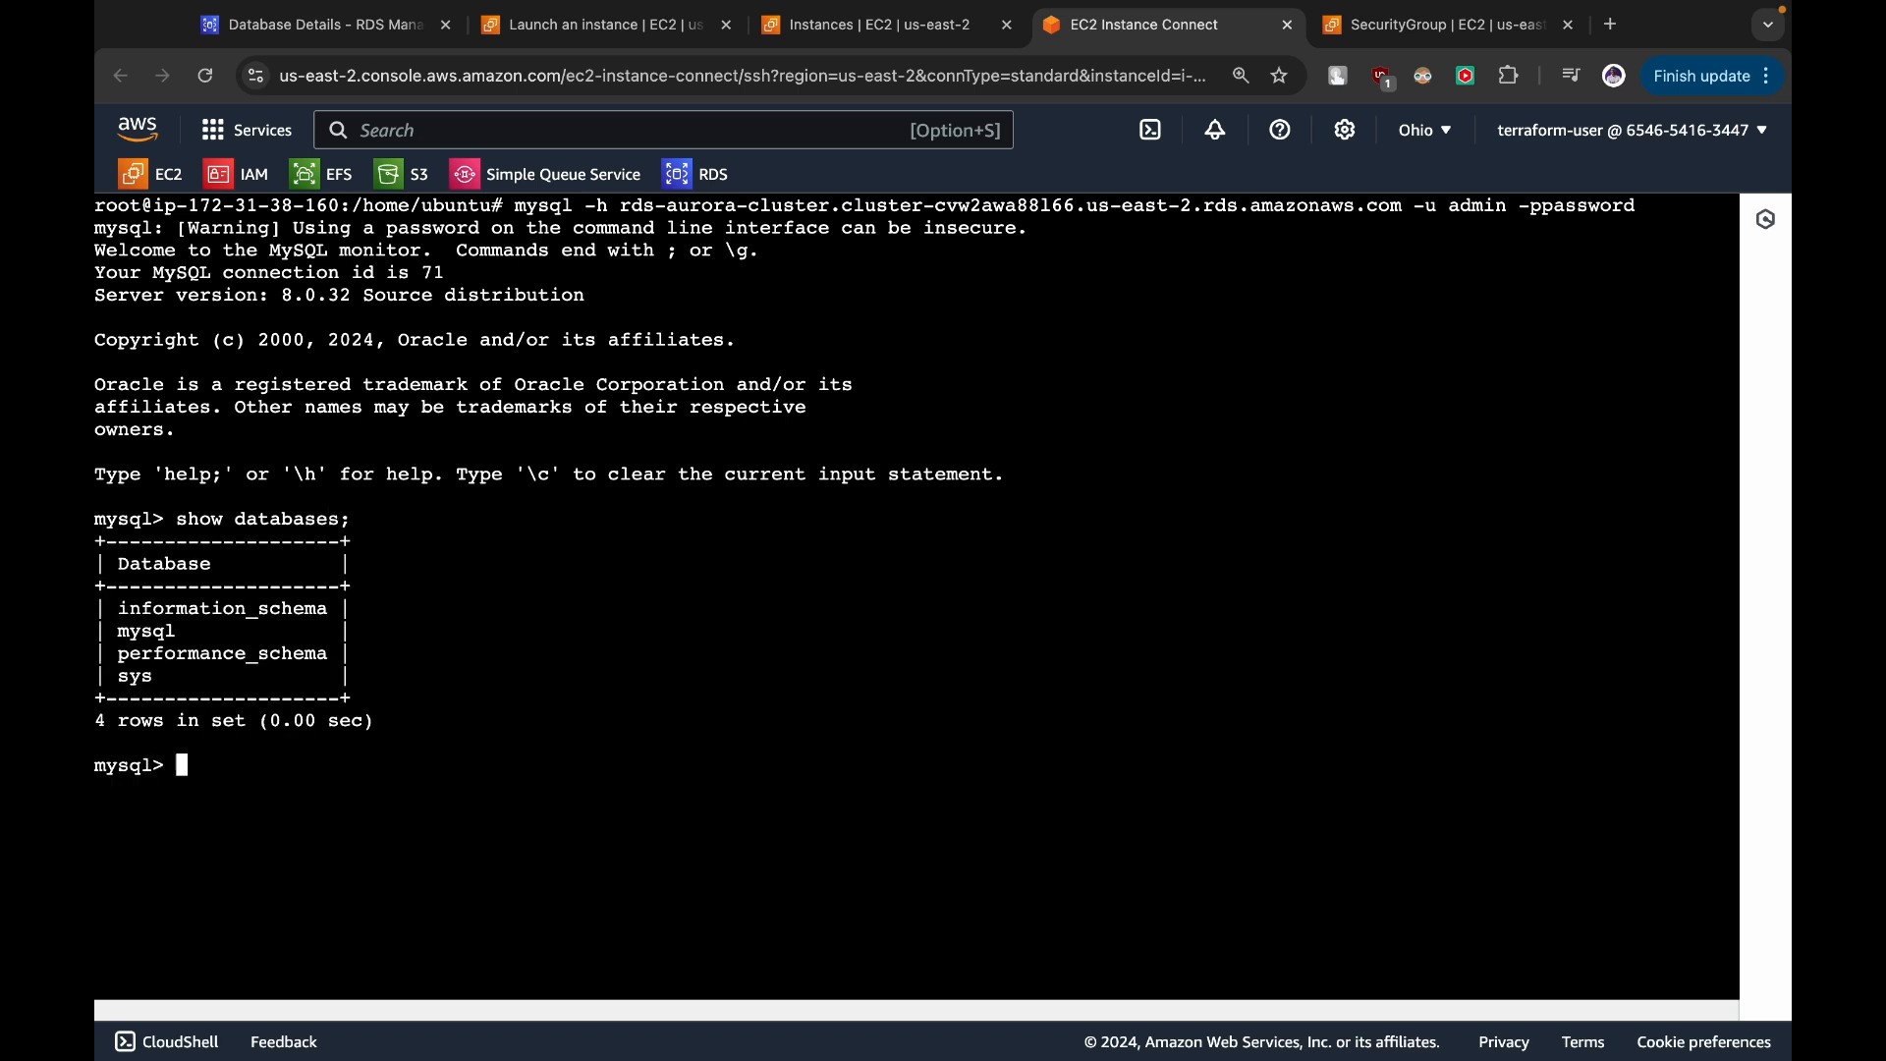
- Create a database named aurora on the cluster and list the databases again to check for it
{"action": "type", "text": "create database"}
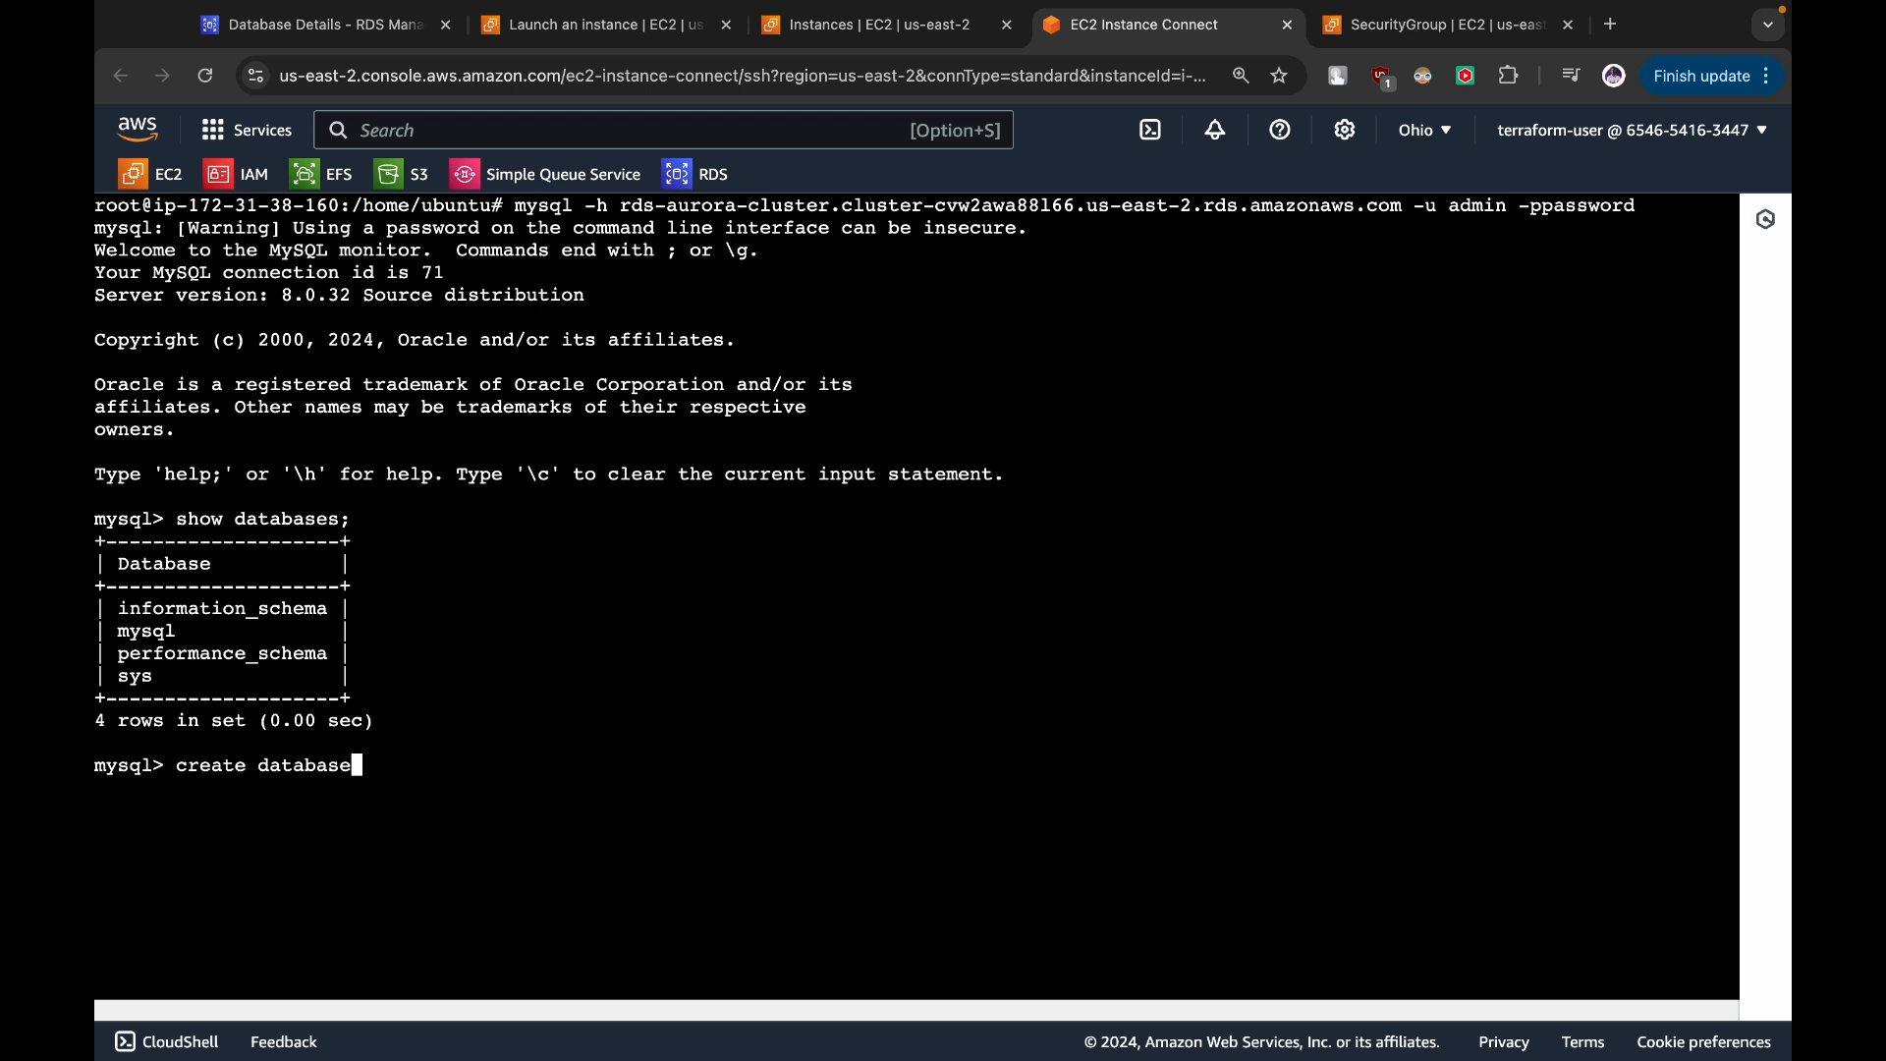
{"action": "type", "text": "aurora;"}
{"action": "key", "text": "Return"}
{"action": "key", "text": "Up"}
{"action": "key", "text": "Up"}
{"action": "key", "text": "Return"}
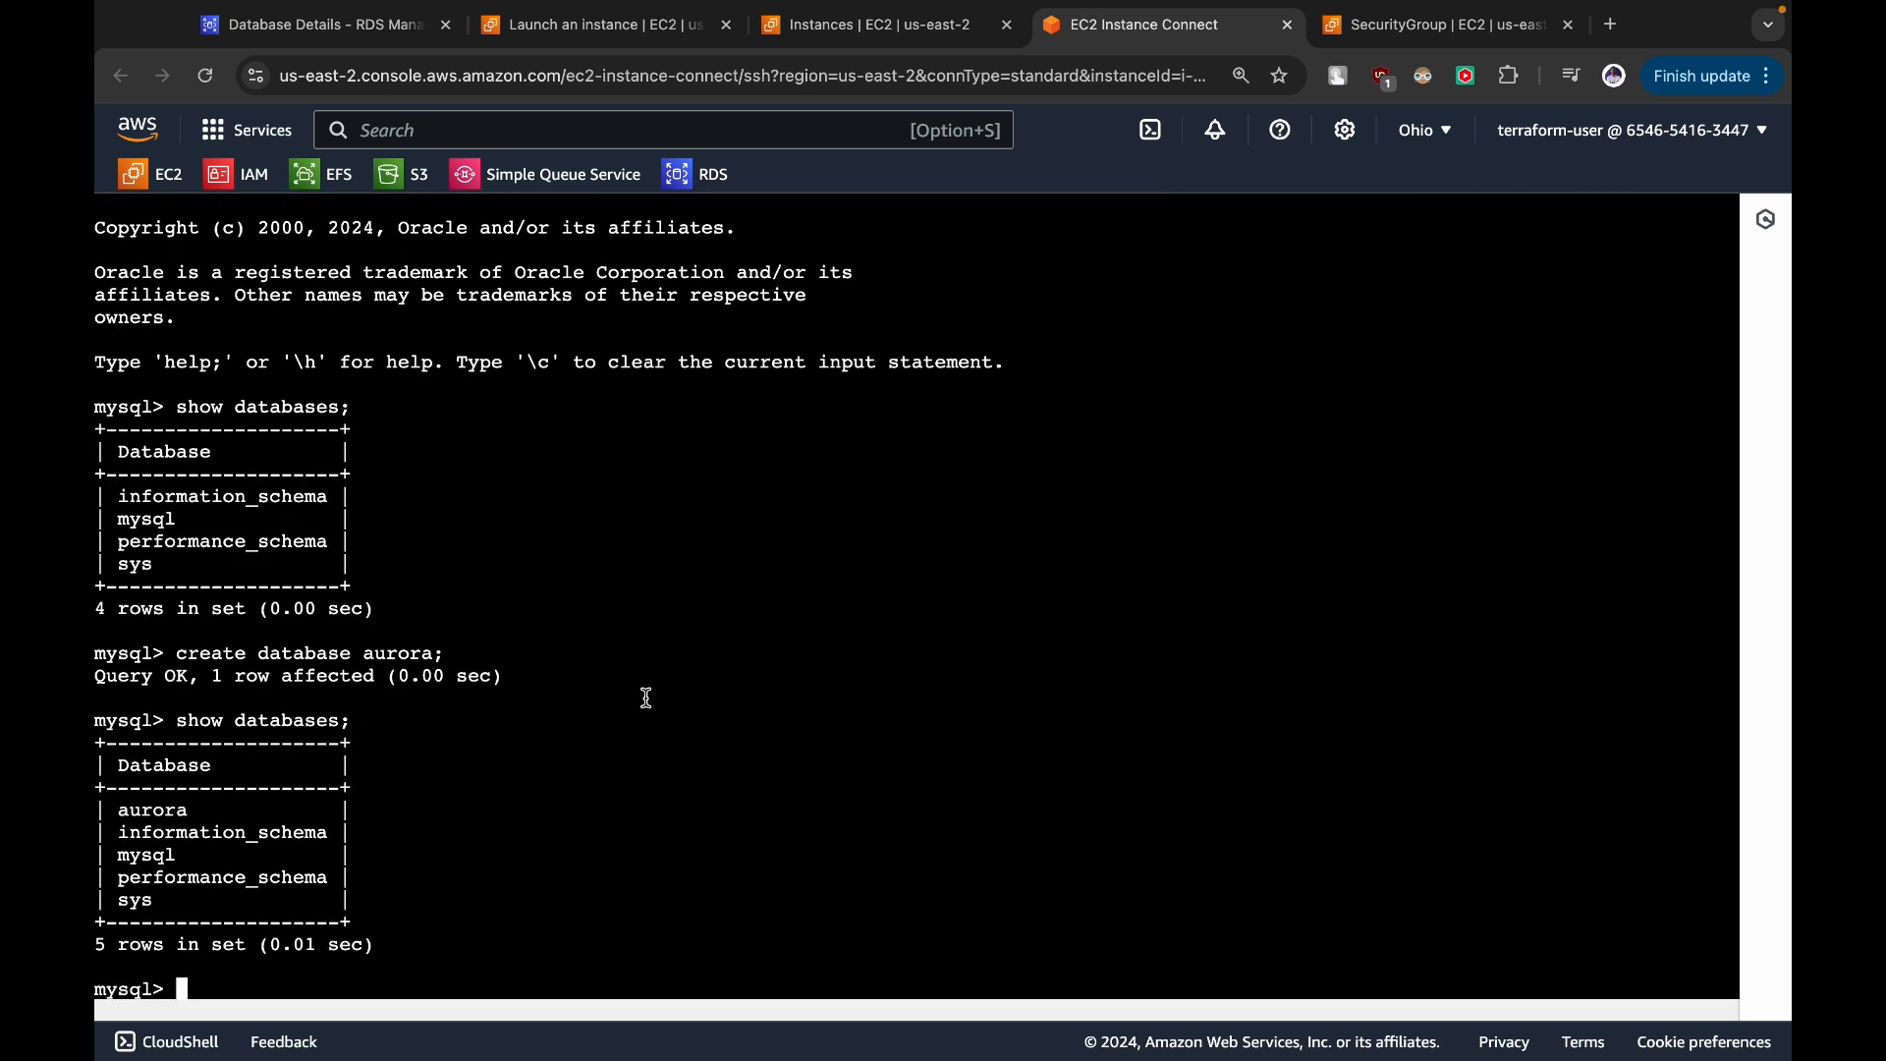
{"action": "double_click", "coordinate": [172, 825]}
{"action": "left_click", "coordinate": [418, 879]}
- Exit the MySQL session and recall the writer endpoint connection command at the shell prompt
{"action": "type", "text": "exit"}
{"action": "key", "text": "Return"}
{"action": "key", "text": "super+v"}
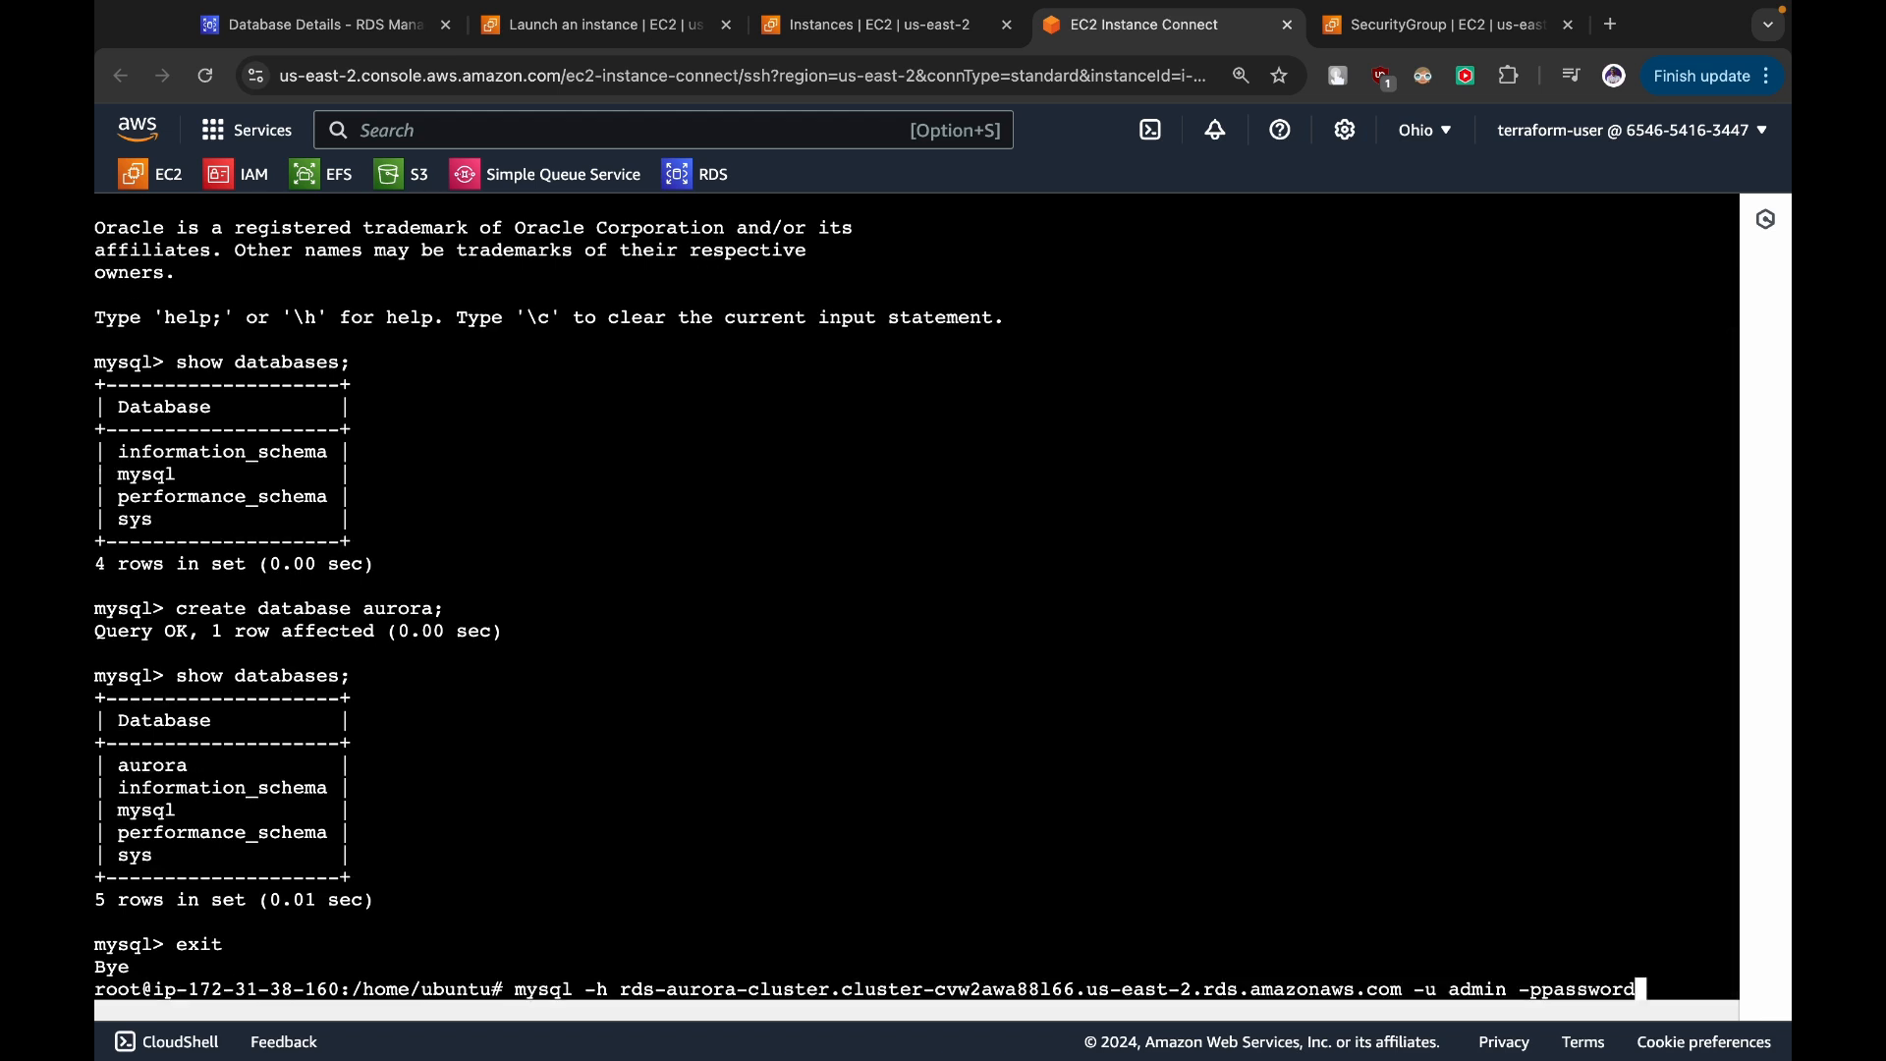
- Remove the writer endpoint host from the recalled mysql command, keeping the -h, -u and password options in place
{"action": "key", "text": "Left"}
{"action": "key", "text": "Left"}
{"action": "key", "text": "Left"}
{"action": "key", "text": "Left"}
{"action": "key", "text": "Left"}
{"action": "key", "text": "Left"}
{"action": "key", "text": "Left"}
{"action": "key", "text": "Left"}
{"action": "key", "text": "Left"}
{"action": "key", "text": "Left"}
{"action": "key", "text": "Left"}
{"action": "key", "text": "Left"}
{"action": "key", "text": "Left"}
{"action": "key", "text": "Left"}
{"action": "key", "text": "Left"}
{"action": "key", "text": "Left"}
{"action": "key", "text": "Left"}
{"action": "key", "text": "Left"}
{"action": "key", "text": "Left"}
{"action": "key", "text": "Left"}
{"action": "key", "text": "BackSpace"}
{"action": "key", "text": "BackSpace"}
{"action": "key", "text": "BackSpace"}
{"action": "key", "text": "BackSpace"}
{"action": "key", "text": "BackSpace"}
{"action": "key", "text": "BackSpace"}
{"action": "key", "text": "BackSpace"}
{"action": "key", "text": "BackSpace"}
{"action": "key", "text": "BackSpace"}
{"action": "key", "text": "BackSpace"}
{"action": "key", "text": "BackSpace"}
{"action": "key", "text": "BackSpace"}
{"action": "key", "text": "BackSpace"}
{"action": "key", "text": "BackSpace"}
{"action": "key", "text": "BackSpace"}
{"action": "key", "text": "BackSpace"}
{"action": "key", "text": "BackSpace"}
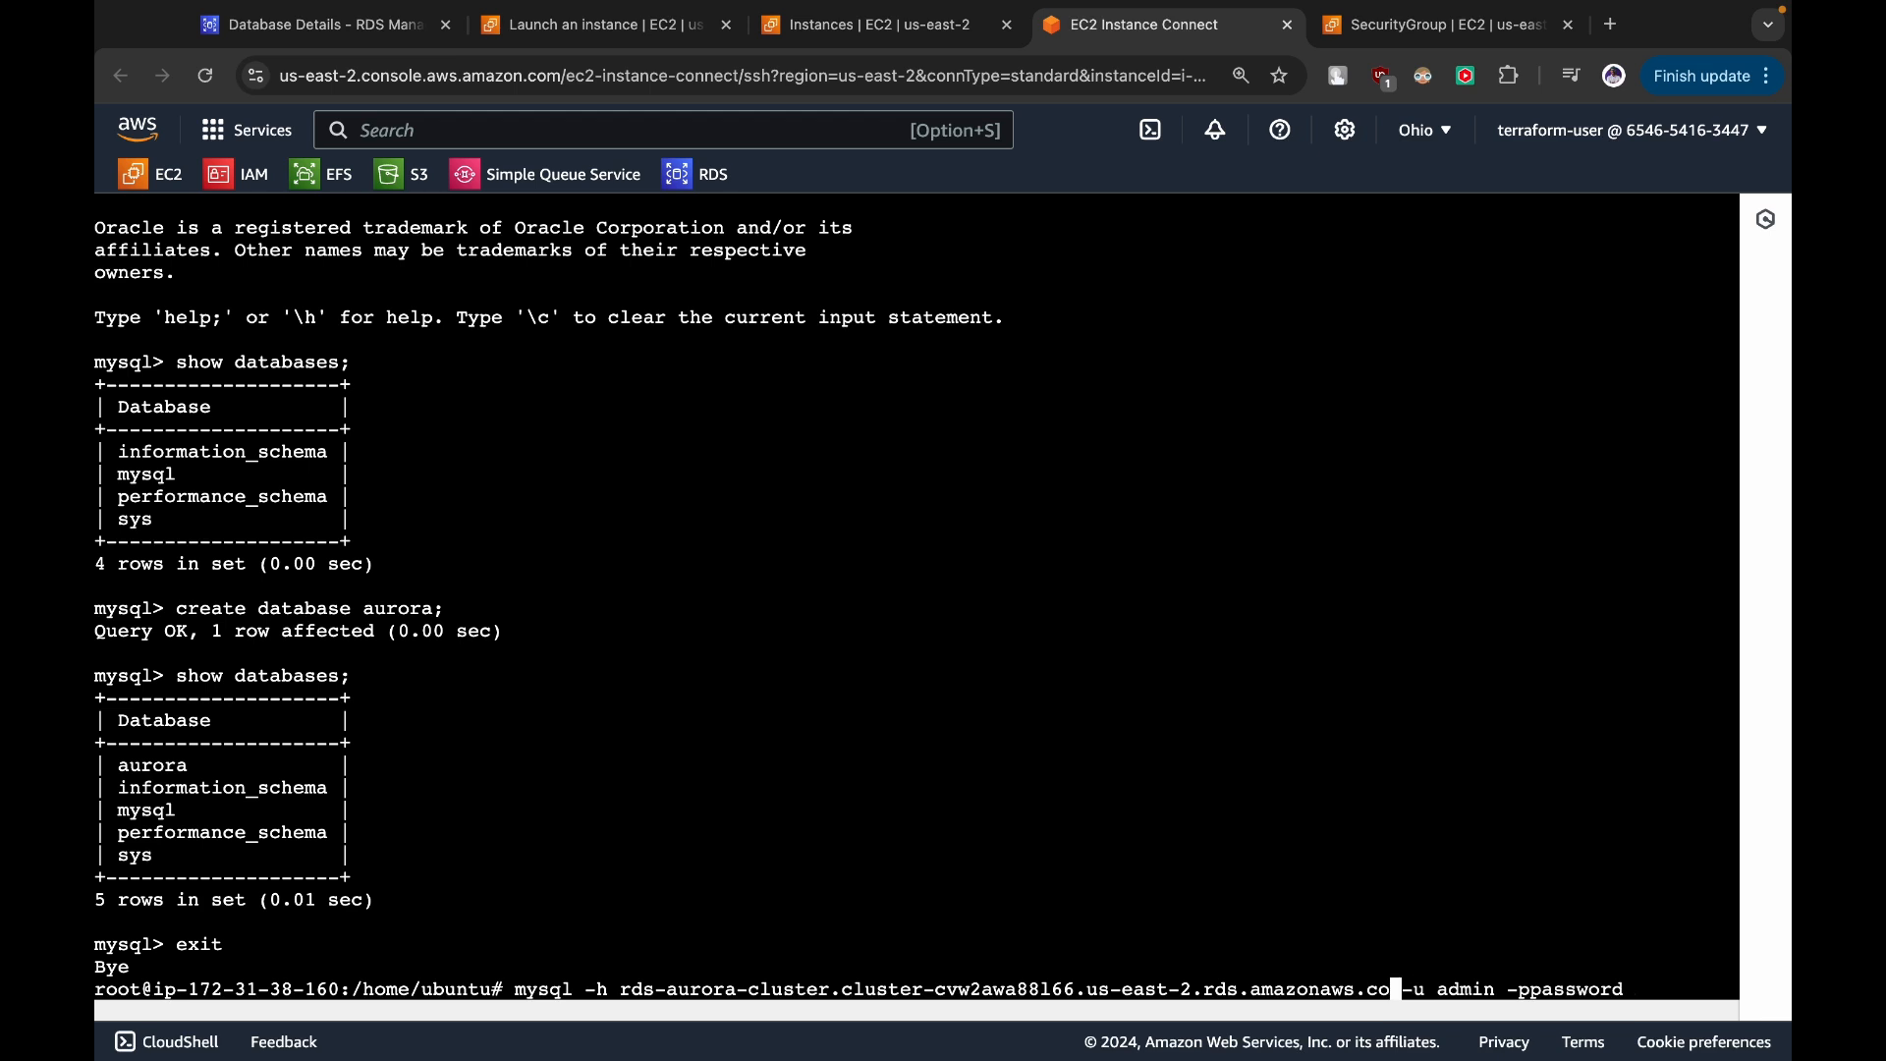
{"action": "key", "text": "BackSpace"}
{"action": "key", "text": "BackSpace"}
{"action": "key", "text": "BackSpace"}
{"action": "key", "text": "BackSpace"}
{"action": "key", "text": "BackSpace"}
{"action": "key", "text": "BackSpace"}
{"action": "key", "text": "BackSpace"}
{"action": "key", "text": "BackSpace"}
{"action": "key", "text": "BackSpace"}
{"action": "key", "text": "BackSpace"}
{"action": "key", "text": "BackSpace"}
{"action": "key", "text": "BackSpace"}
{"action": "key", "text": "BackSpace"}
{"action": "key", "text": "BackSpace"}
{"action": "key", "text": "BackSpace"}
{"action": "key", "text": "BackSpace"}
{"action": "key", "text": "BackSpace"}
{"action": "key", "text": "BackSpace"}
{"action": "key", "text": "BackSpace"}
{"action": "key", "text": "BackSpace"}
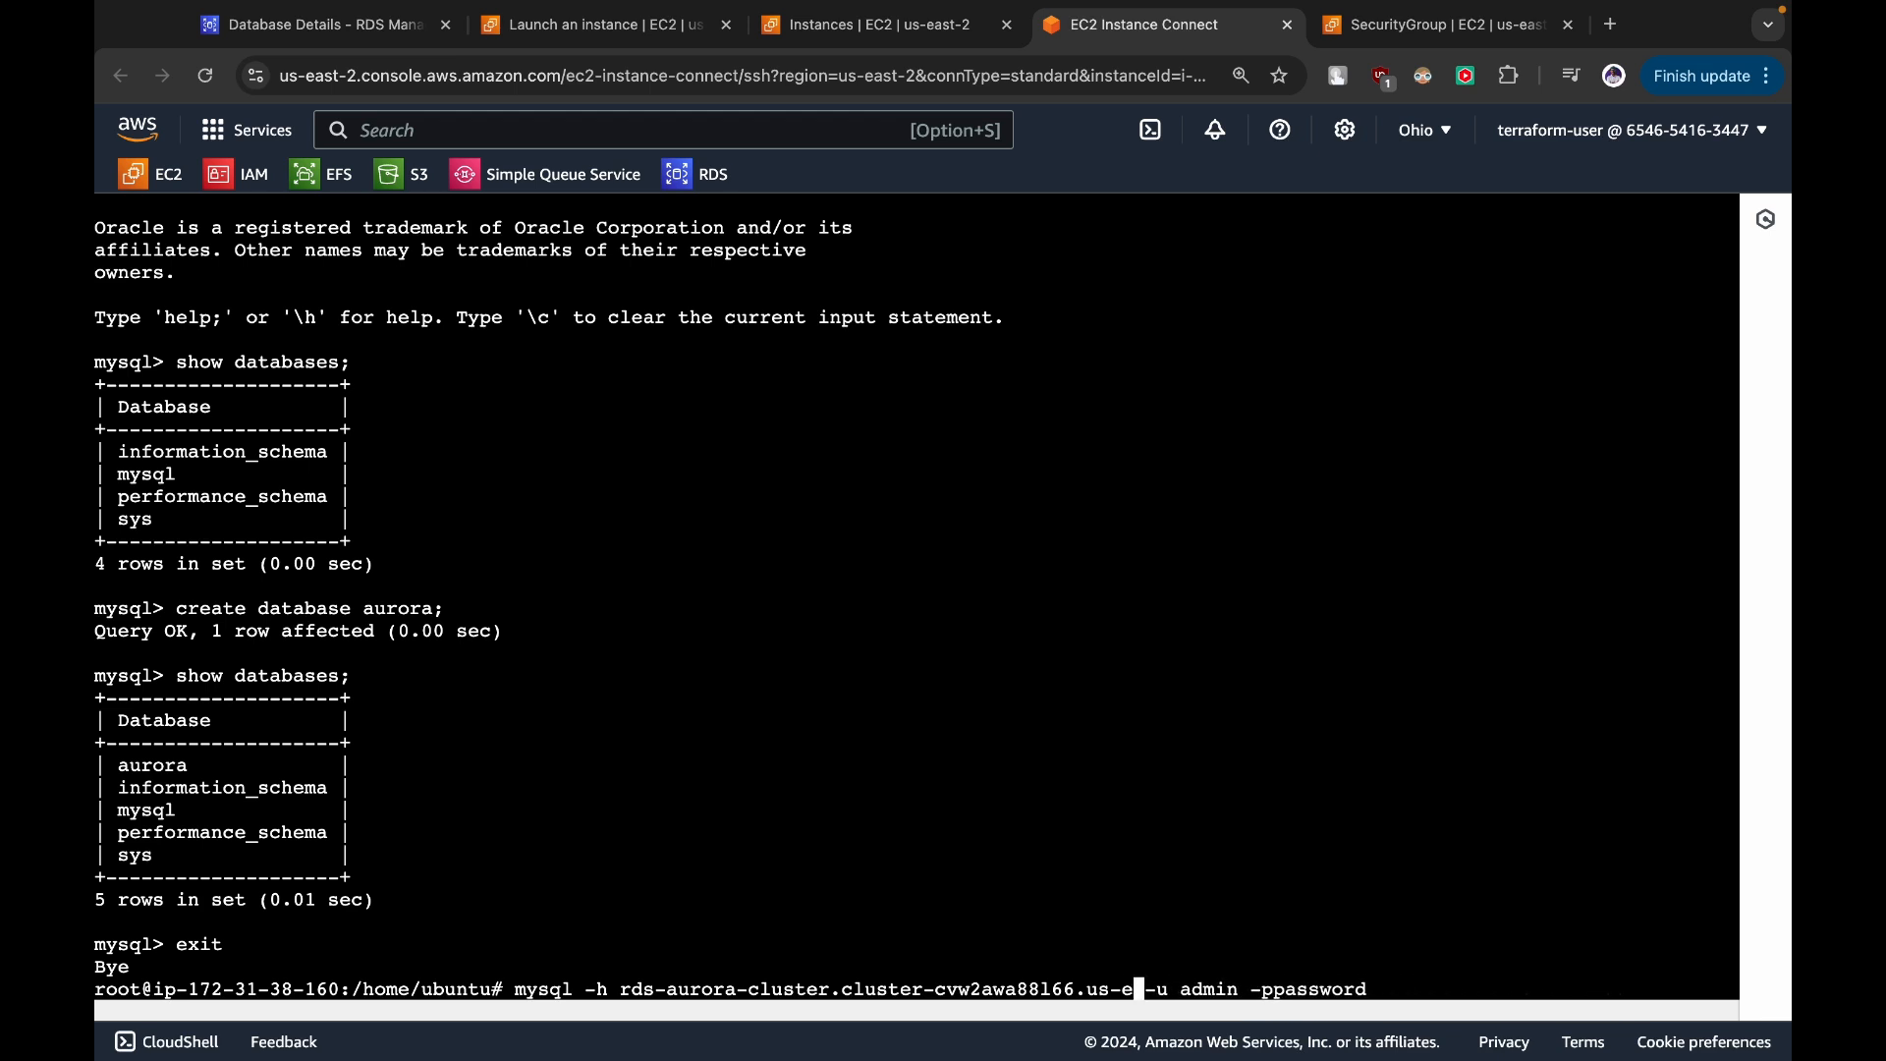
{"action": "key", "text": "BackSpace"}
{"action": "key", "text": "BackSpace"}
{"action": "key", "text": "BackSpace"}
{"action": "key", "text": "BackSpace"}
{"action": "key", "text": "BackSpace"}
{"action": "key", "text": "BackSpace"}
{"action": "key", "text": "BackSpace"}
{"action": "key", "text": "BackSpace"}
{"action": "key", "text": "BackSpace"}
{"action": "key", "text": "BackSpace"}
{"action": "key", "text": "BackSpace"}
{"action": "key", "text": "BackSpace"}
{"action": "key", "text": "BackSpace"}
{"action": "key", "text": "BackSpace"}
{"action": "key", "text": "BackSpace"}
{"action": "key", "text": "BackSpace"}
{"action": "key", "text": "BackSpace"}
{"action": "key", "text": "BackSpace"}
{"action": "key", "text": "BackSpace"}
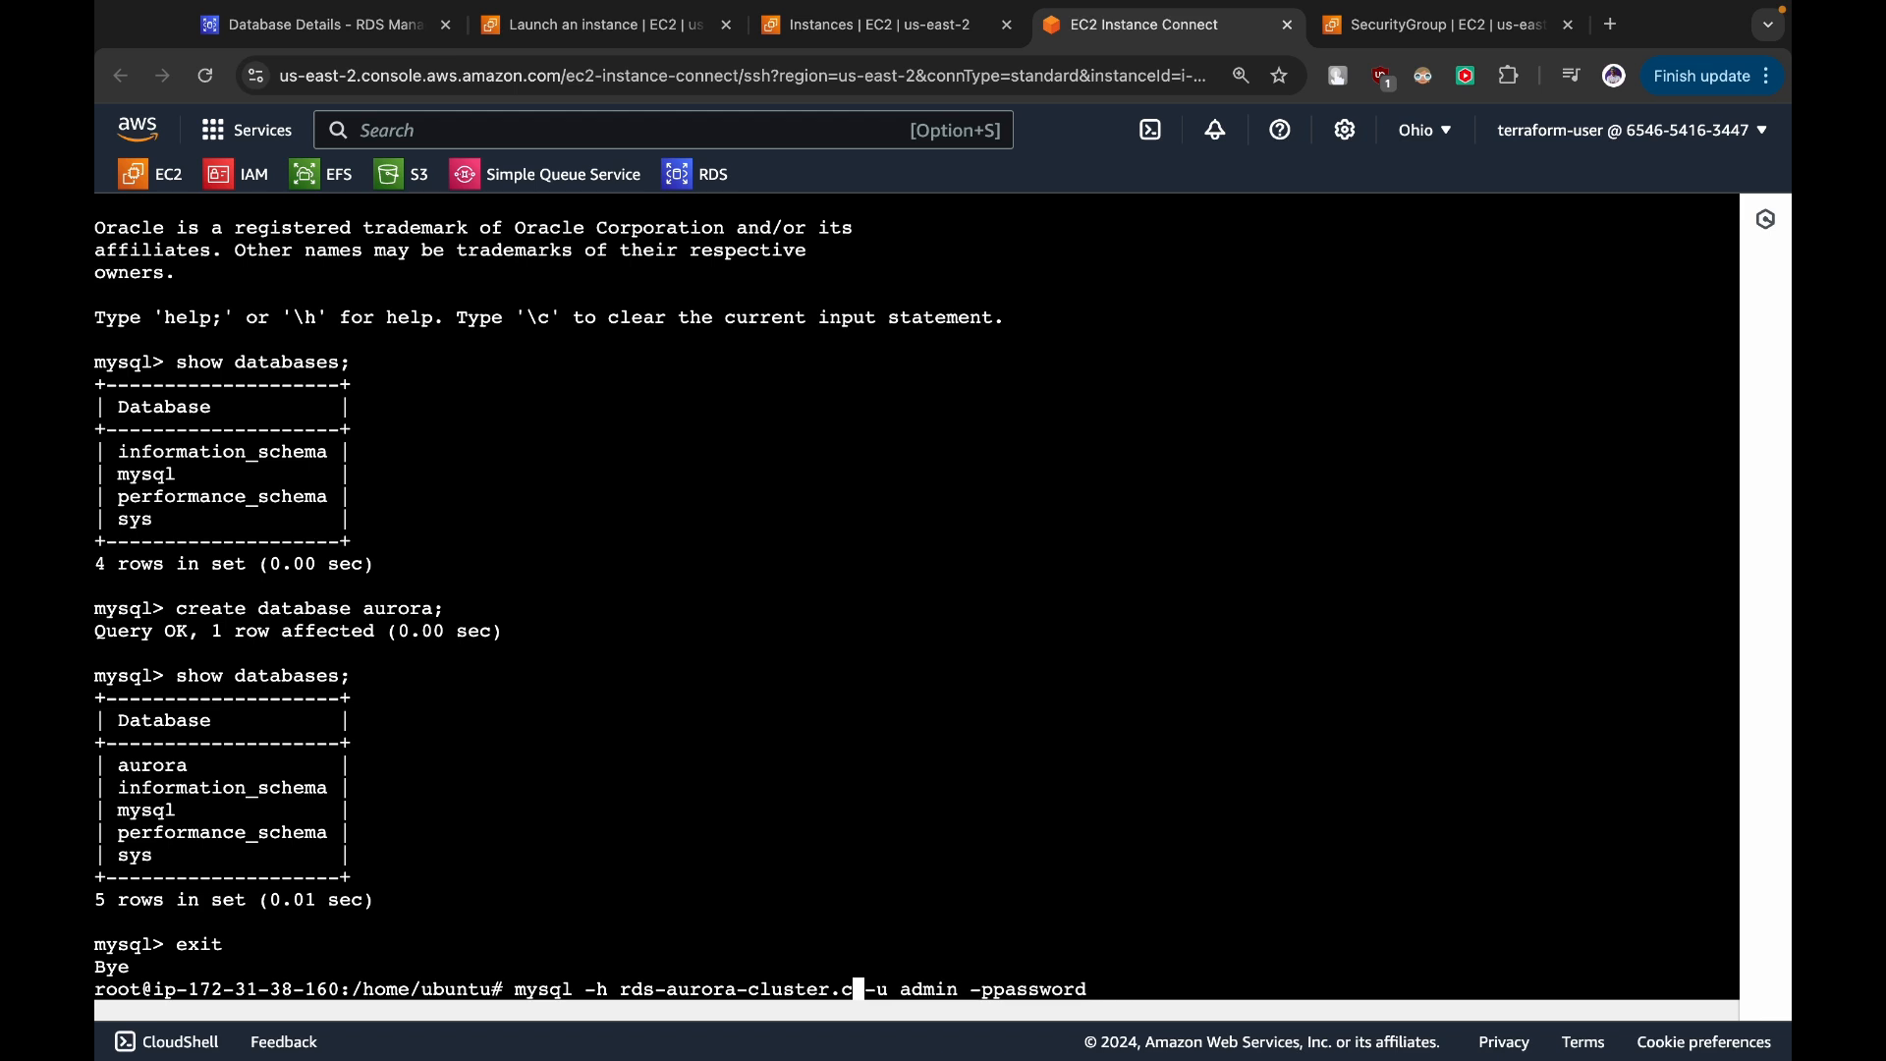
{"action": "key", "text": "BackSpace"}
{"action": "key", "text": "BackSpace"}
{"action": "key", "text": "BackSpace"}
{"action": "key", "text": "BackSpace"}
{"action": "key", "text": "BackSpace"}
{"action": "key", "text": "BackSpace"}
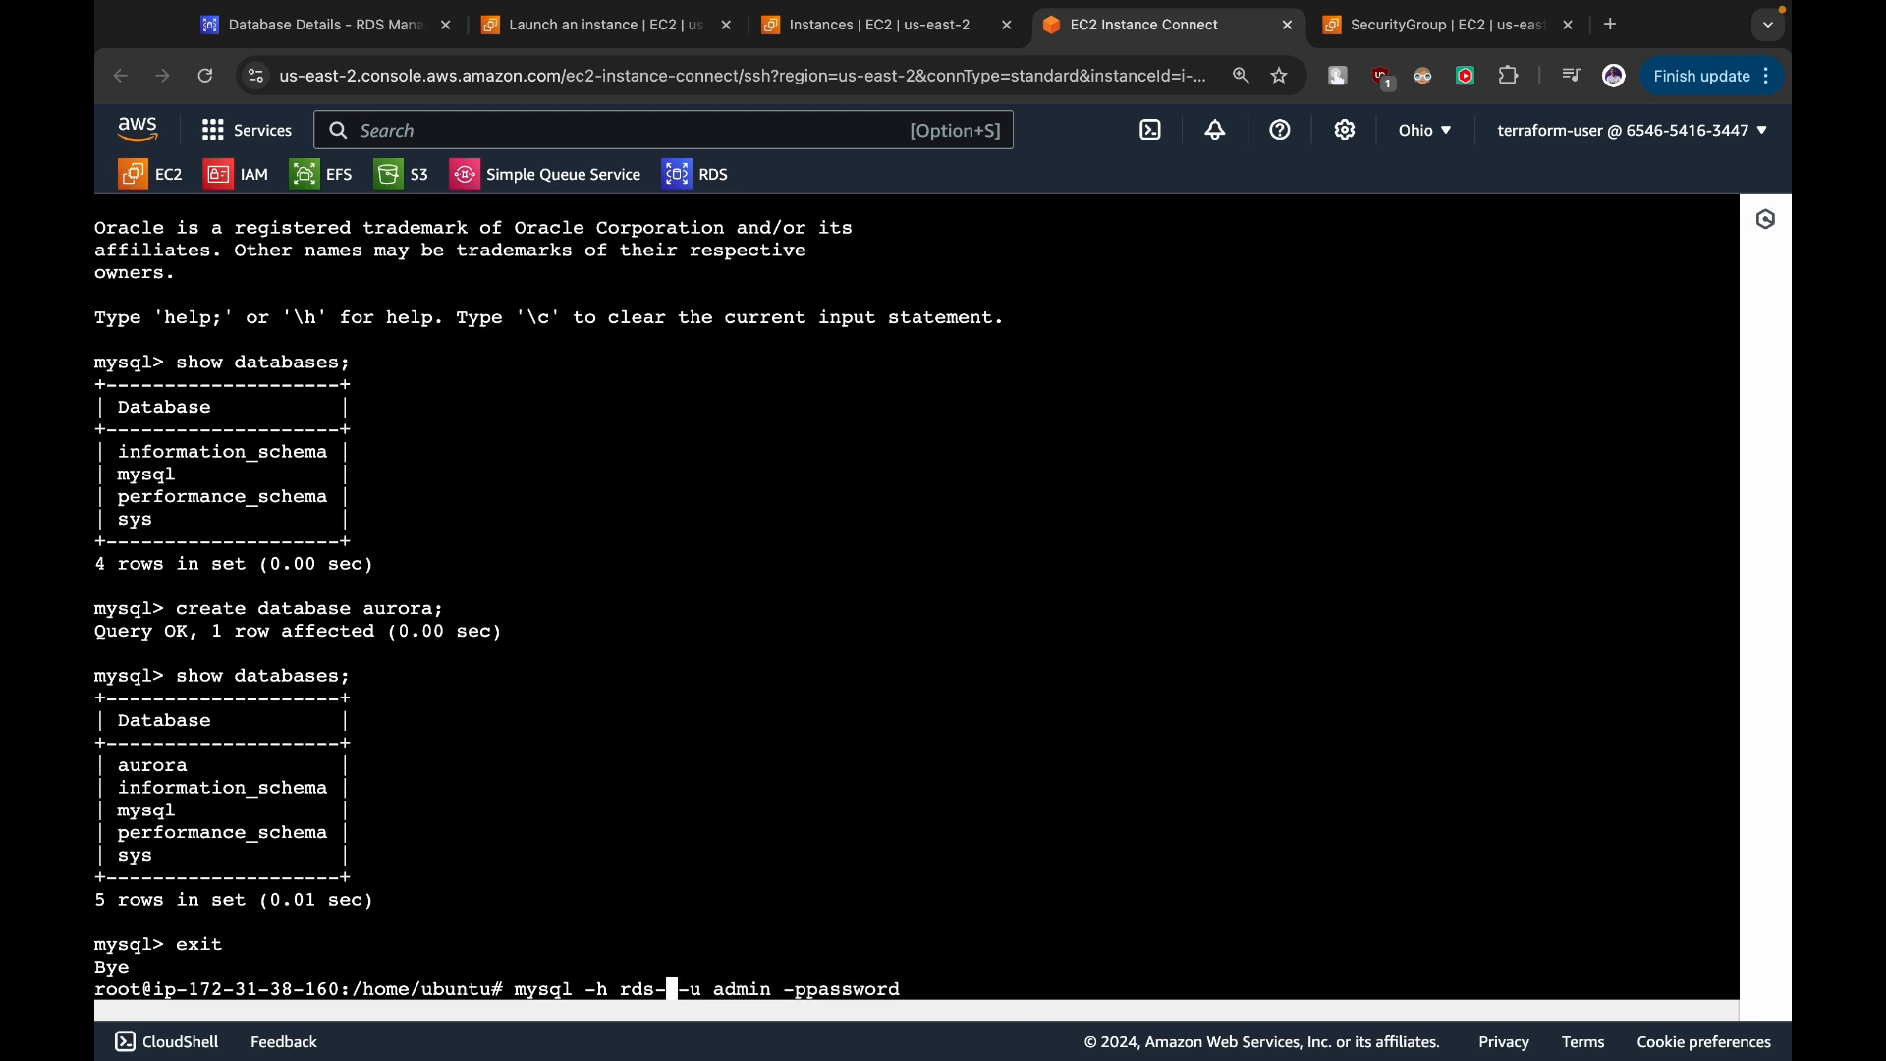
{"action": "key", "text": "BackSpace"}
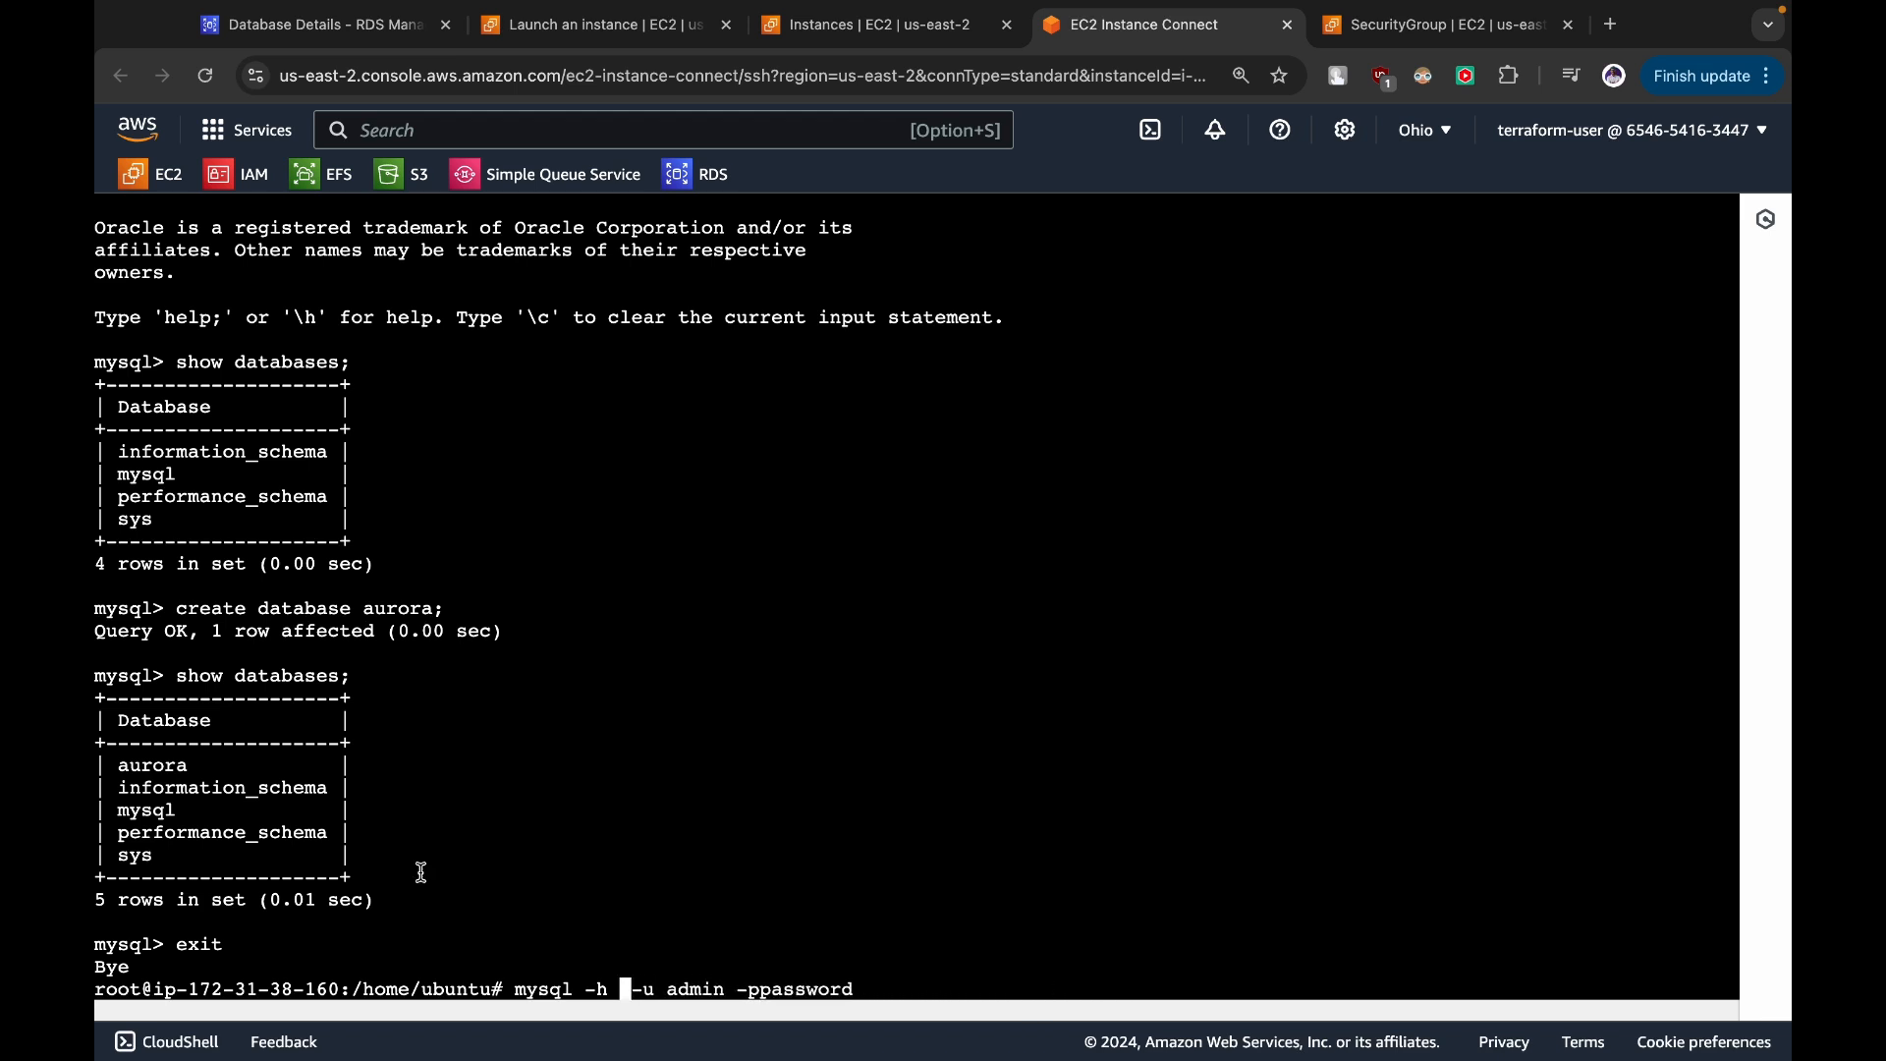
{"action": "double_click", "coordinate": [158, 766]}
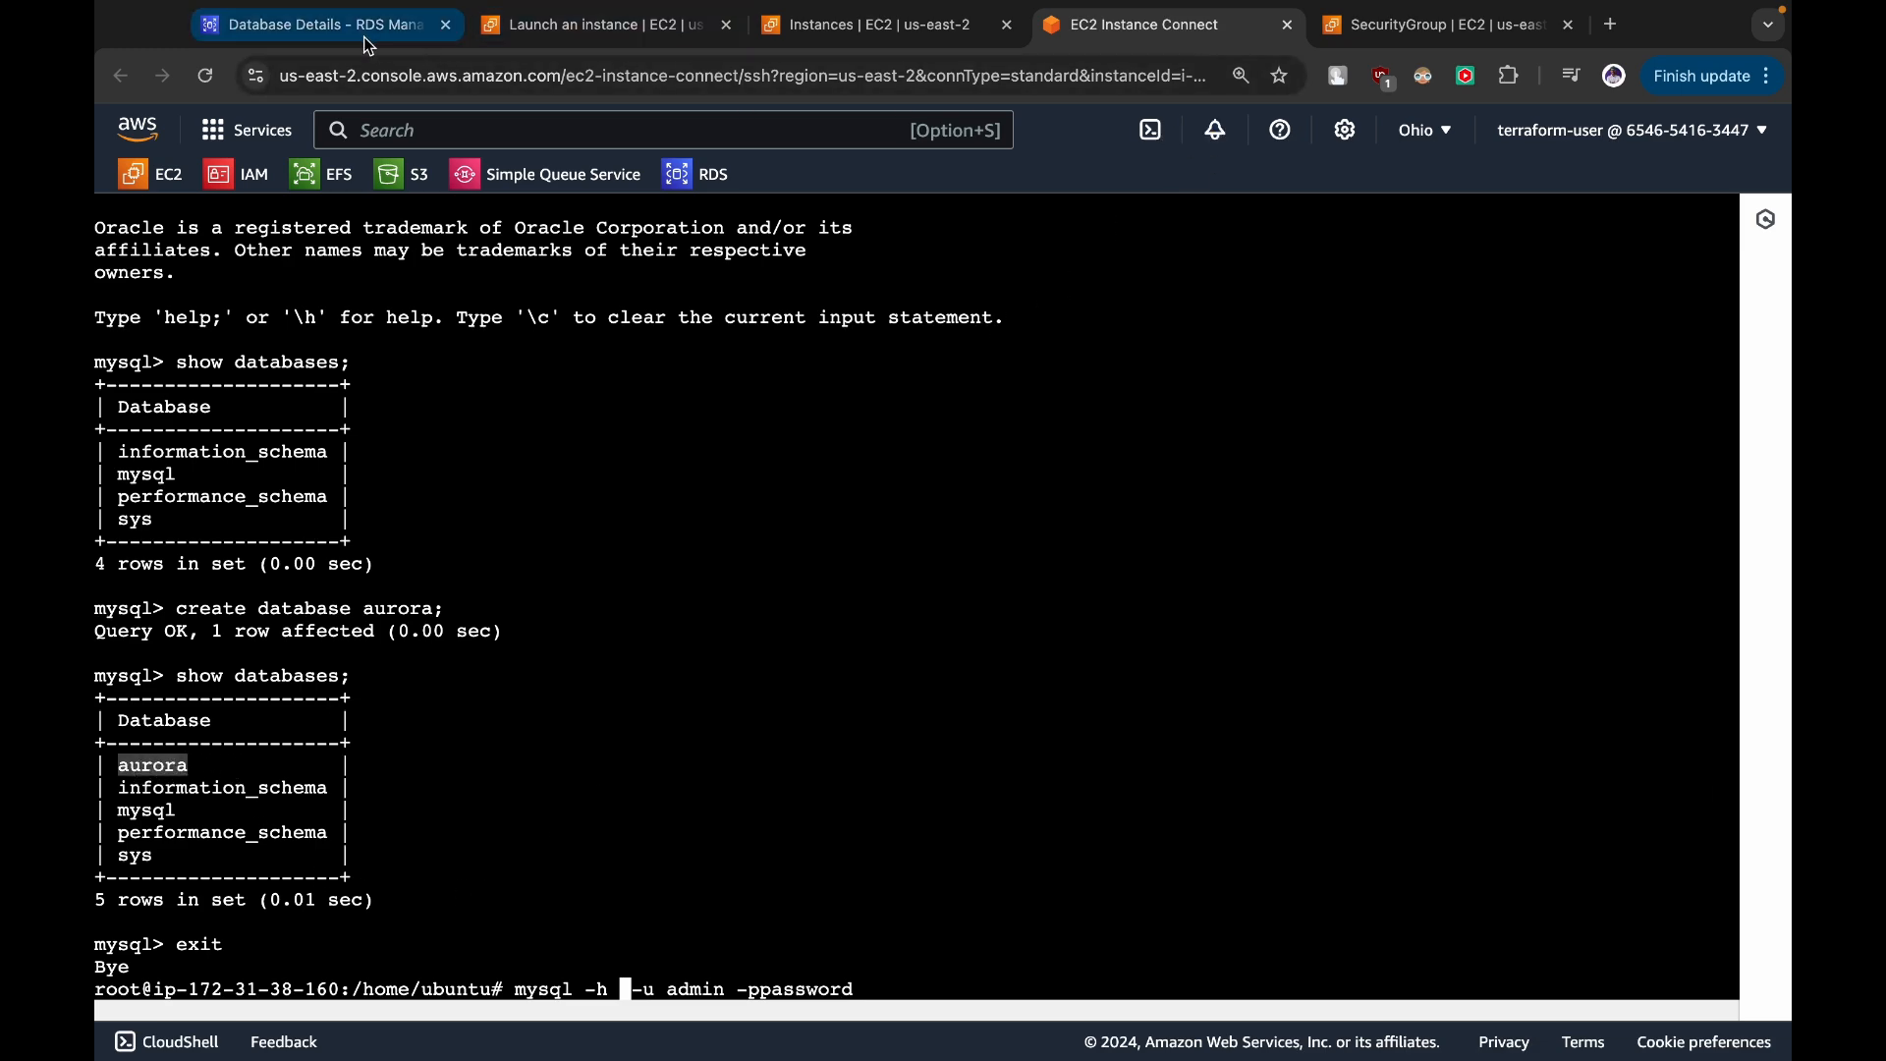
- Switch to the rds-aurora-cluster page in the RDS console and refresh it to check the reader instance's status
{"action": "left_click", "coordinate": [325, 25]}
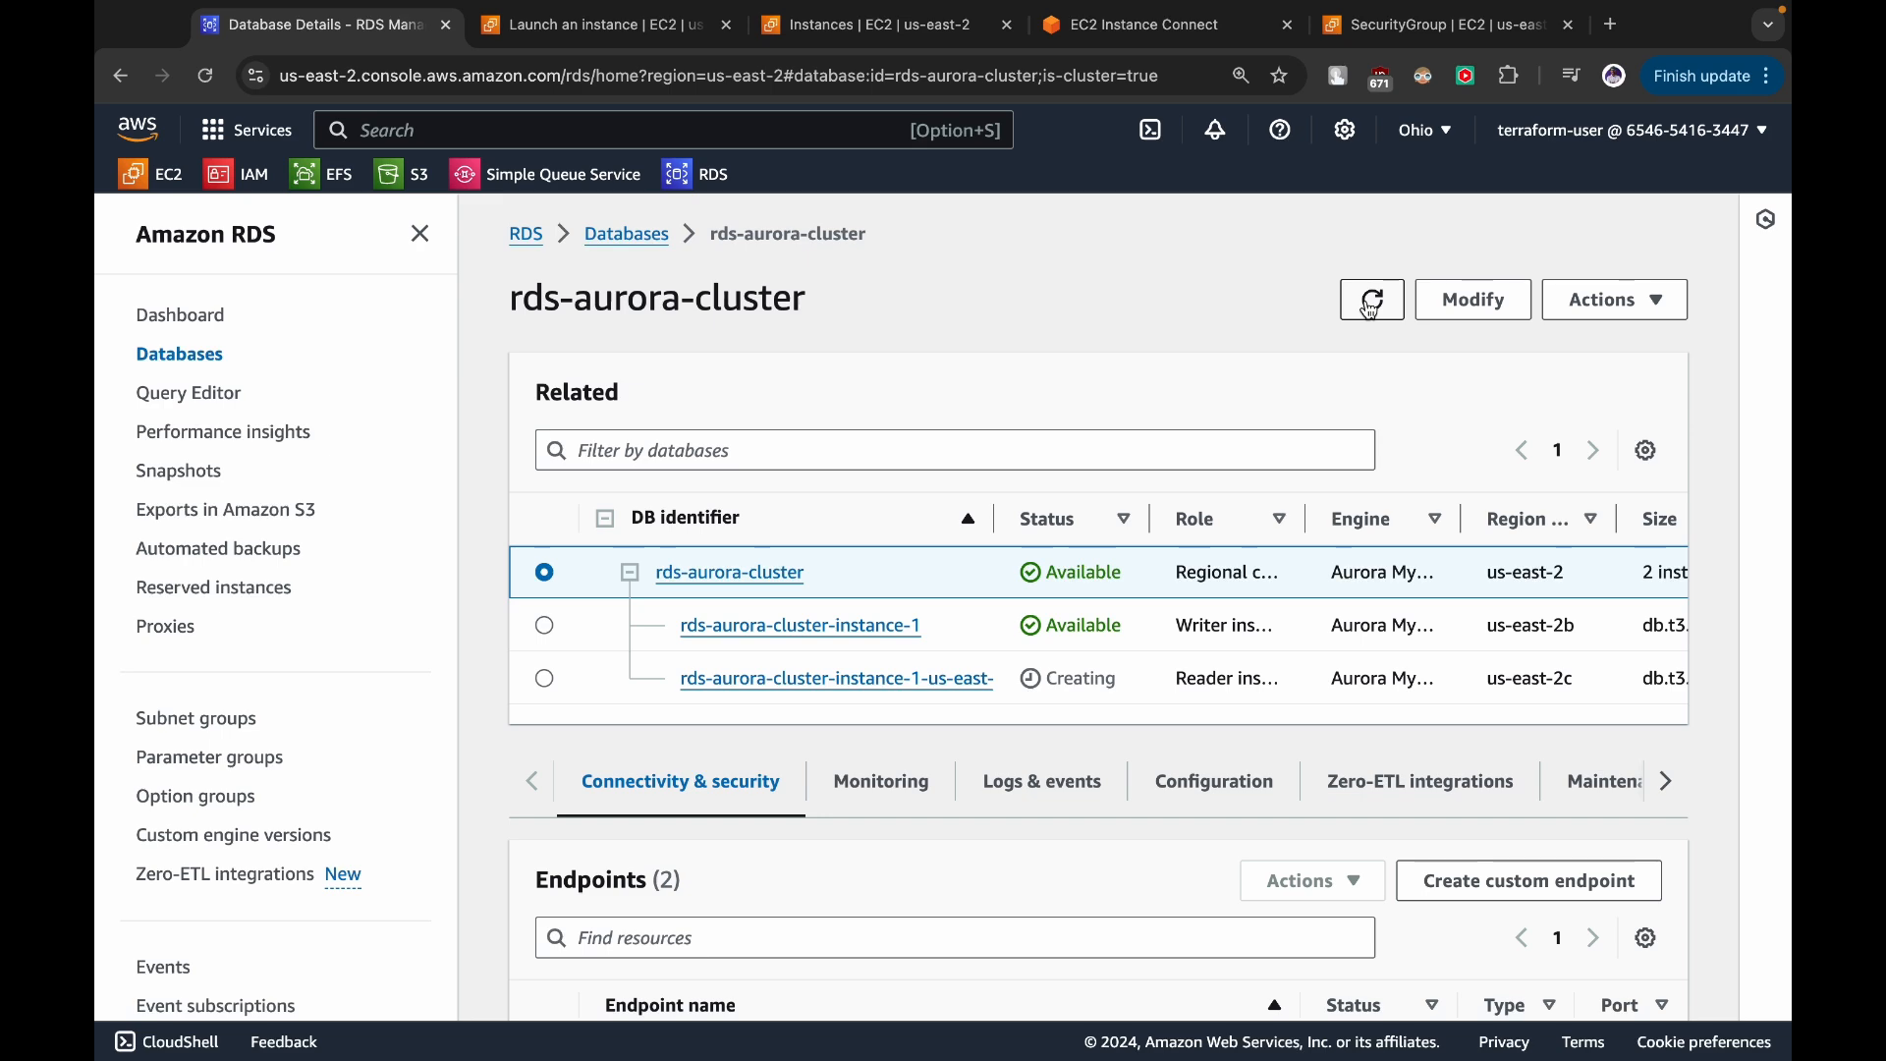
{"action": "scroll", "coordinate": [1073, 770], "scroll_direction": "down", "scroll_amount": 3}
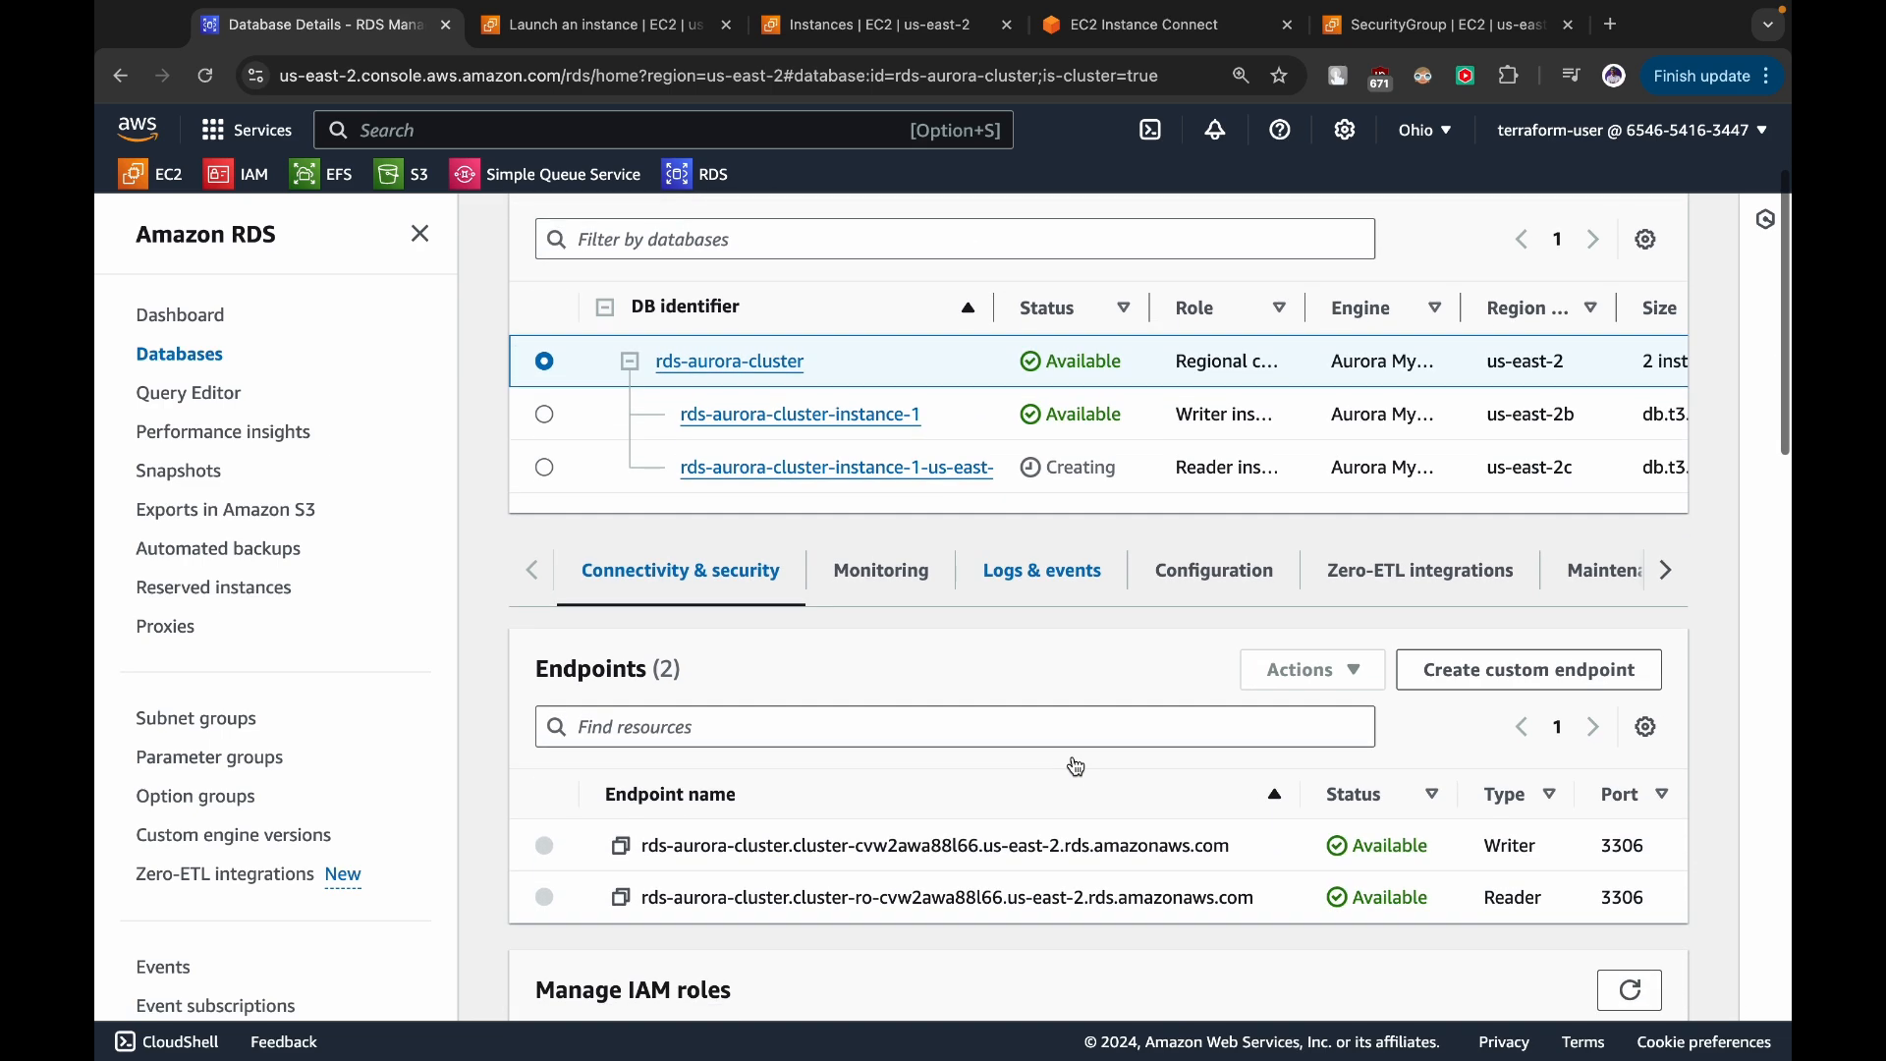
{"action": "scroll", "coordinate": [1076, 767], "scroll_direction": "up", "scroll_amount": 1}
{"action": "scroll", "coordinate": [1076, 767], "scroll_direction": "up", "scroll_amount": 1}
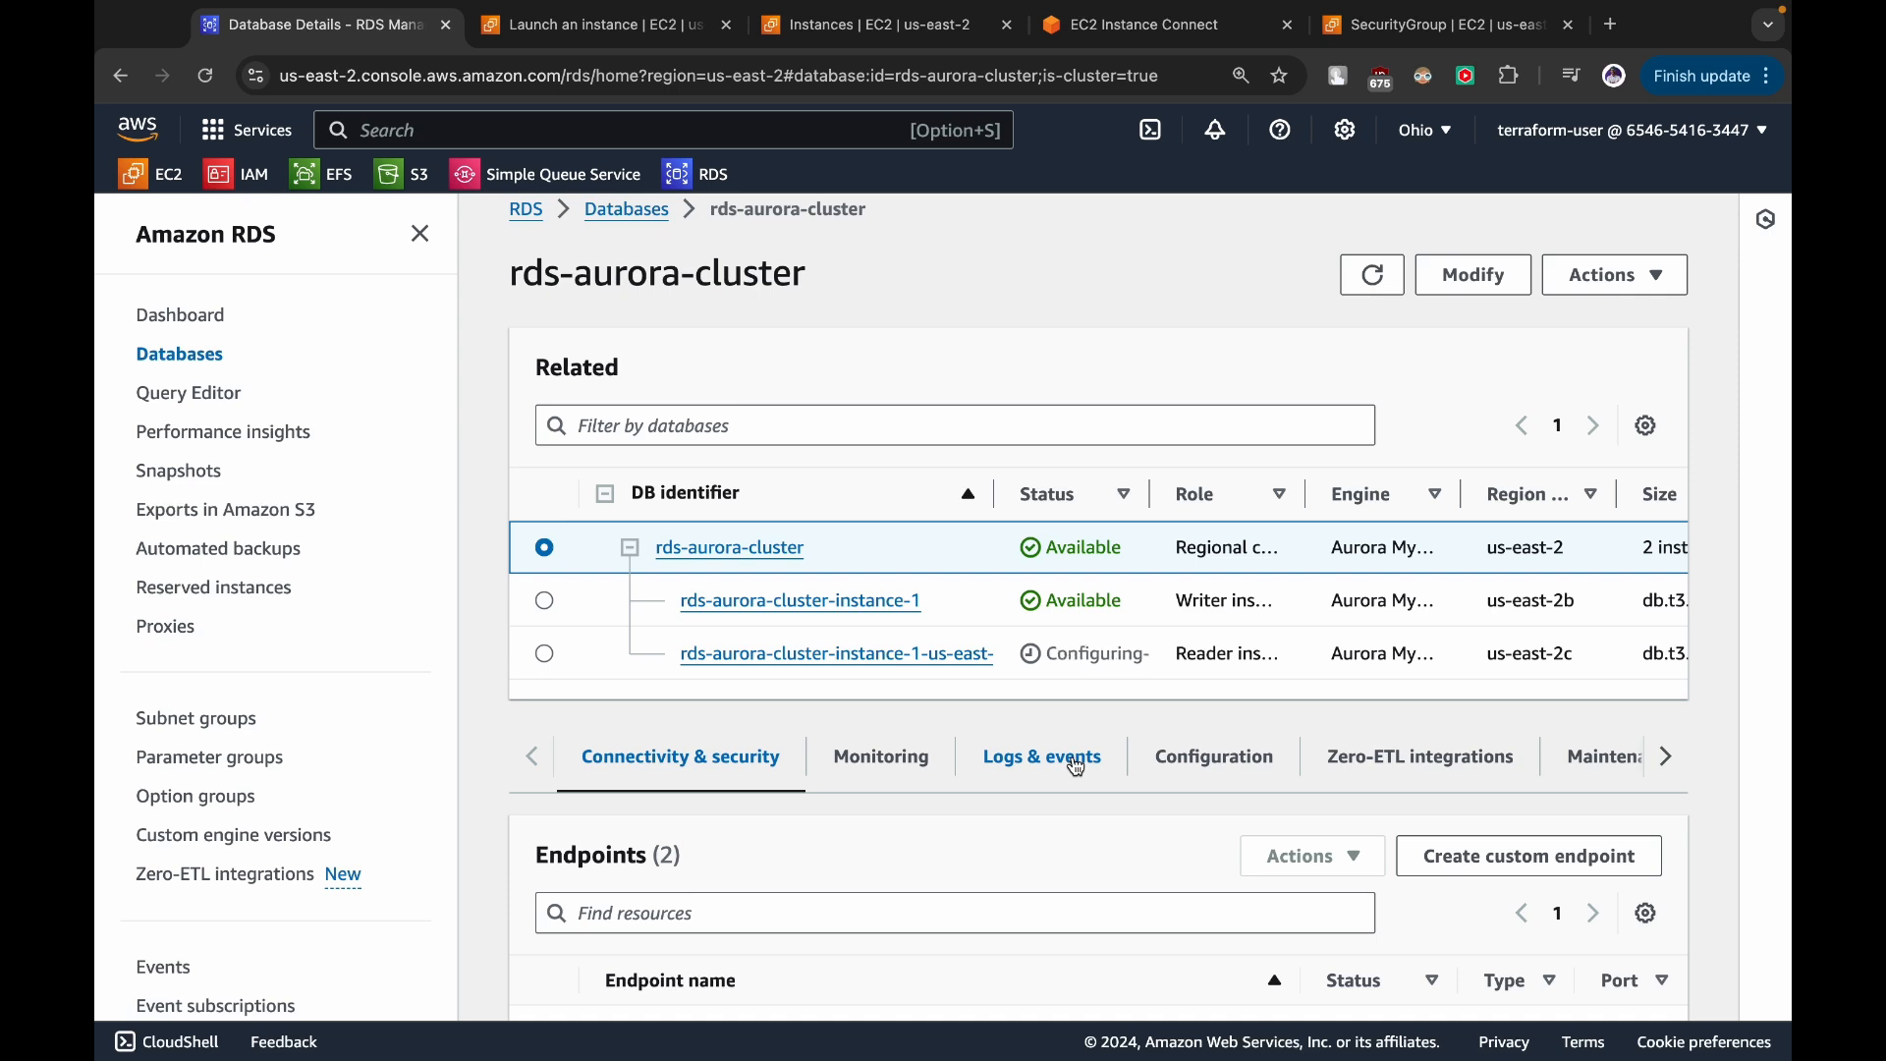
{"action": "double_click", "coordinate": [1086, 653]}
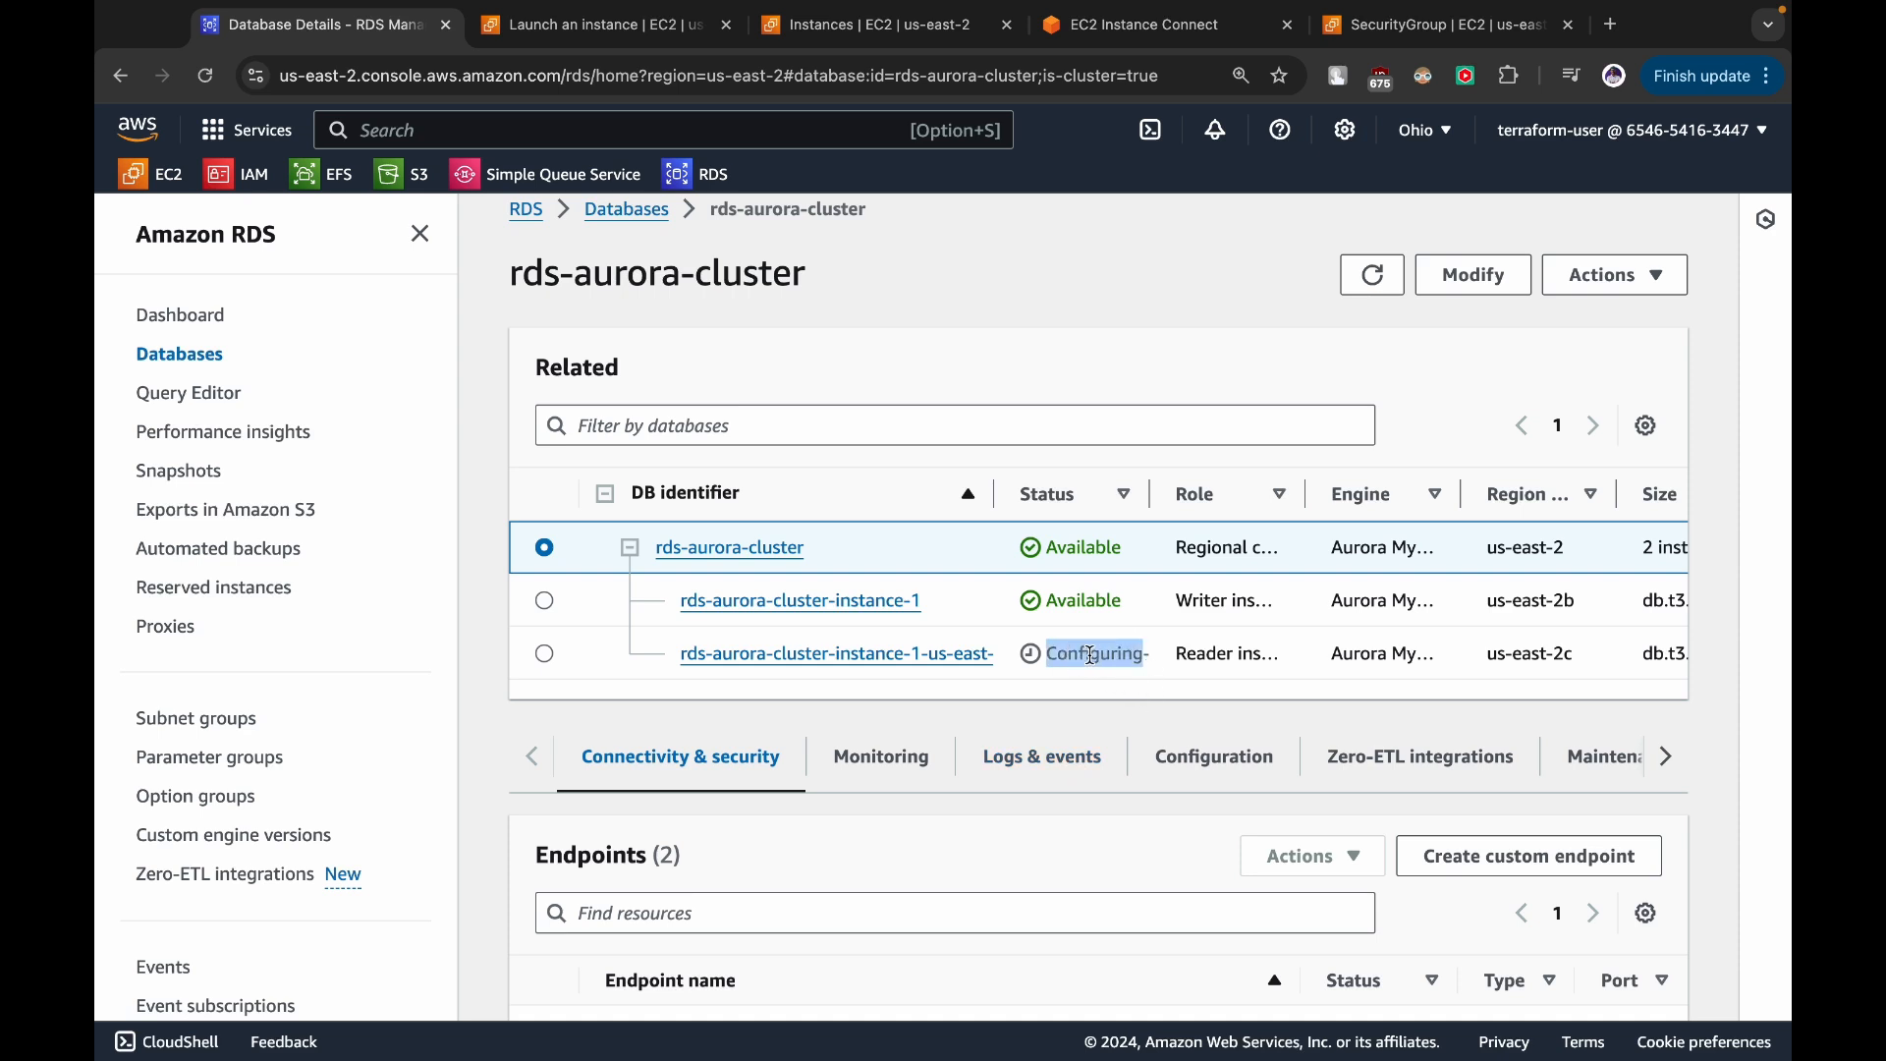
{"action": "left_click", "coordinate": [1092, 242]}
{"action": "left_click", "coordinate": [1369, 278]}
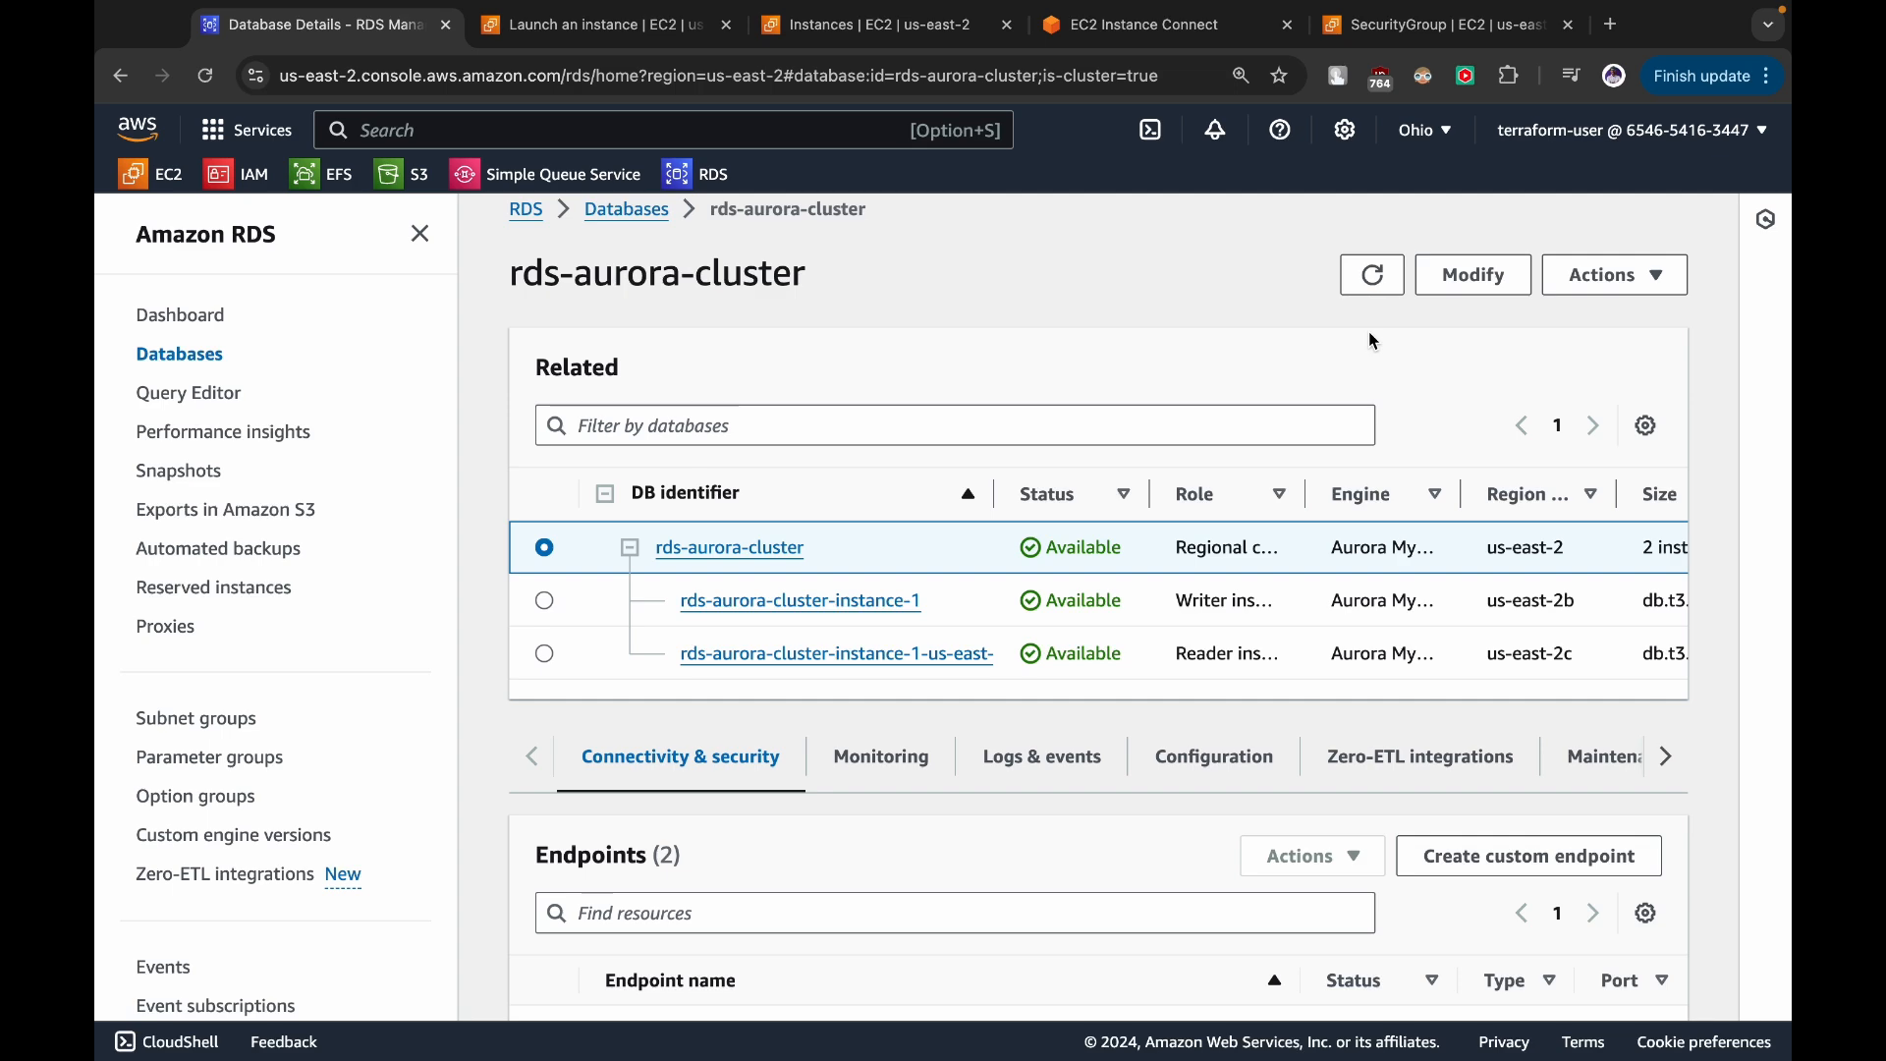
- Copy the cluster's reader endpoint, insert it as the host of the mysql command in the EC2 terminal, and connect
{"action": "scroll", "coordinate": [823, 781], "scroll_direction": "down", "scroll_amount": 3}
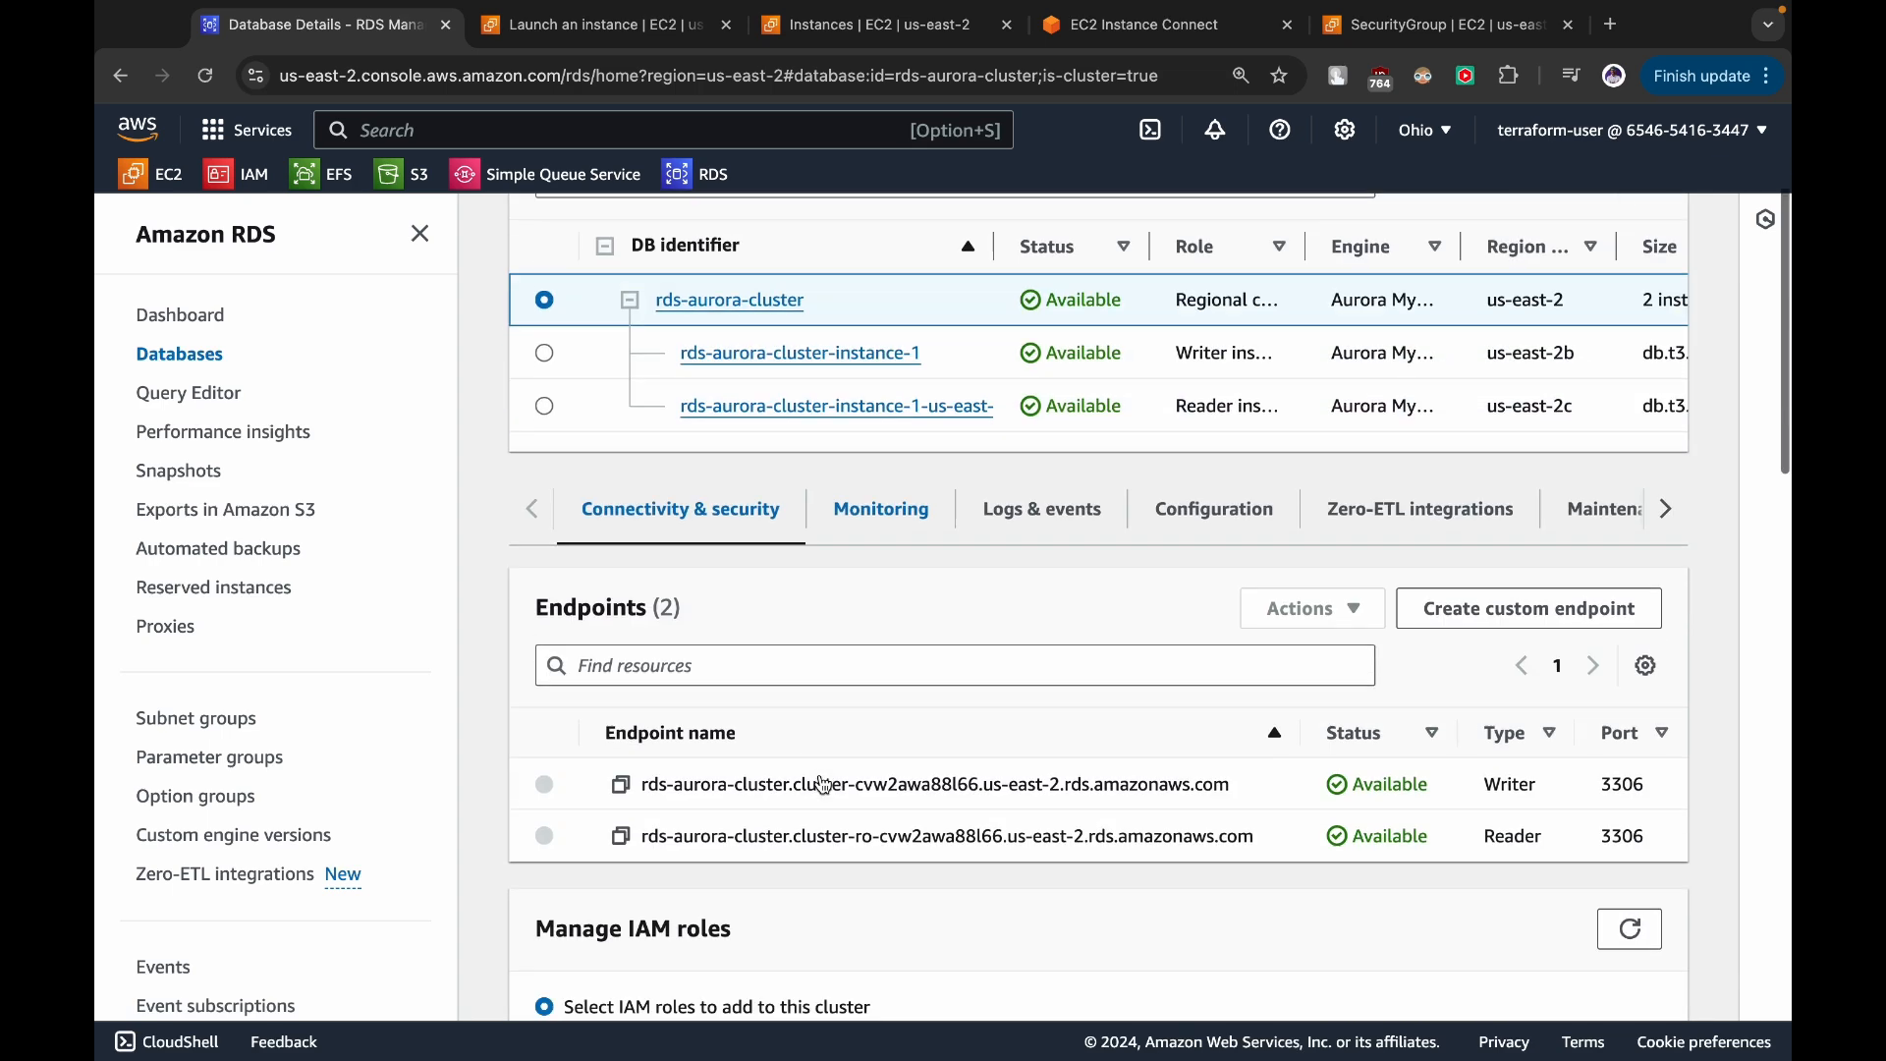
{"action": "left_click", "coordinate": [620, 773]}
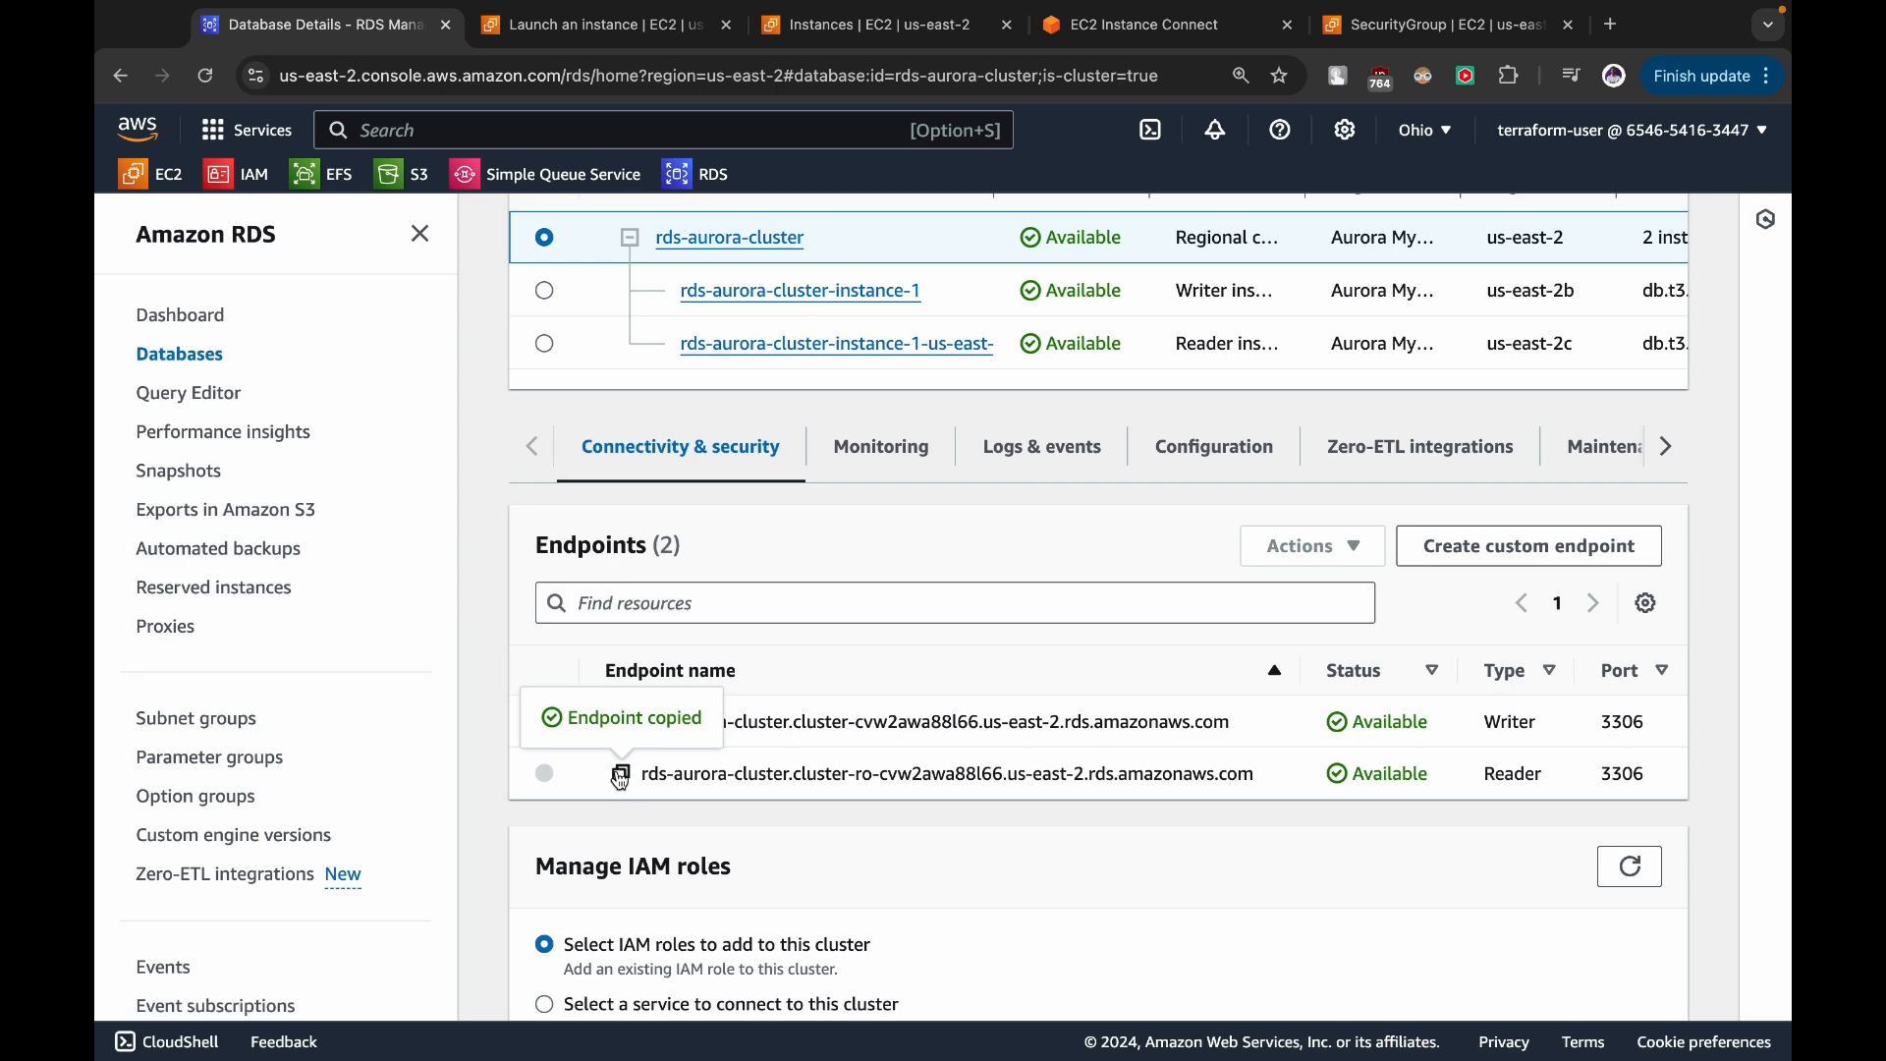
{"action": "left_click", "coordinate": [1141, 27]}
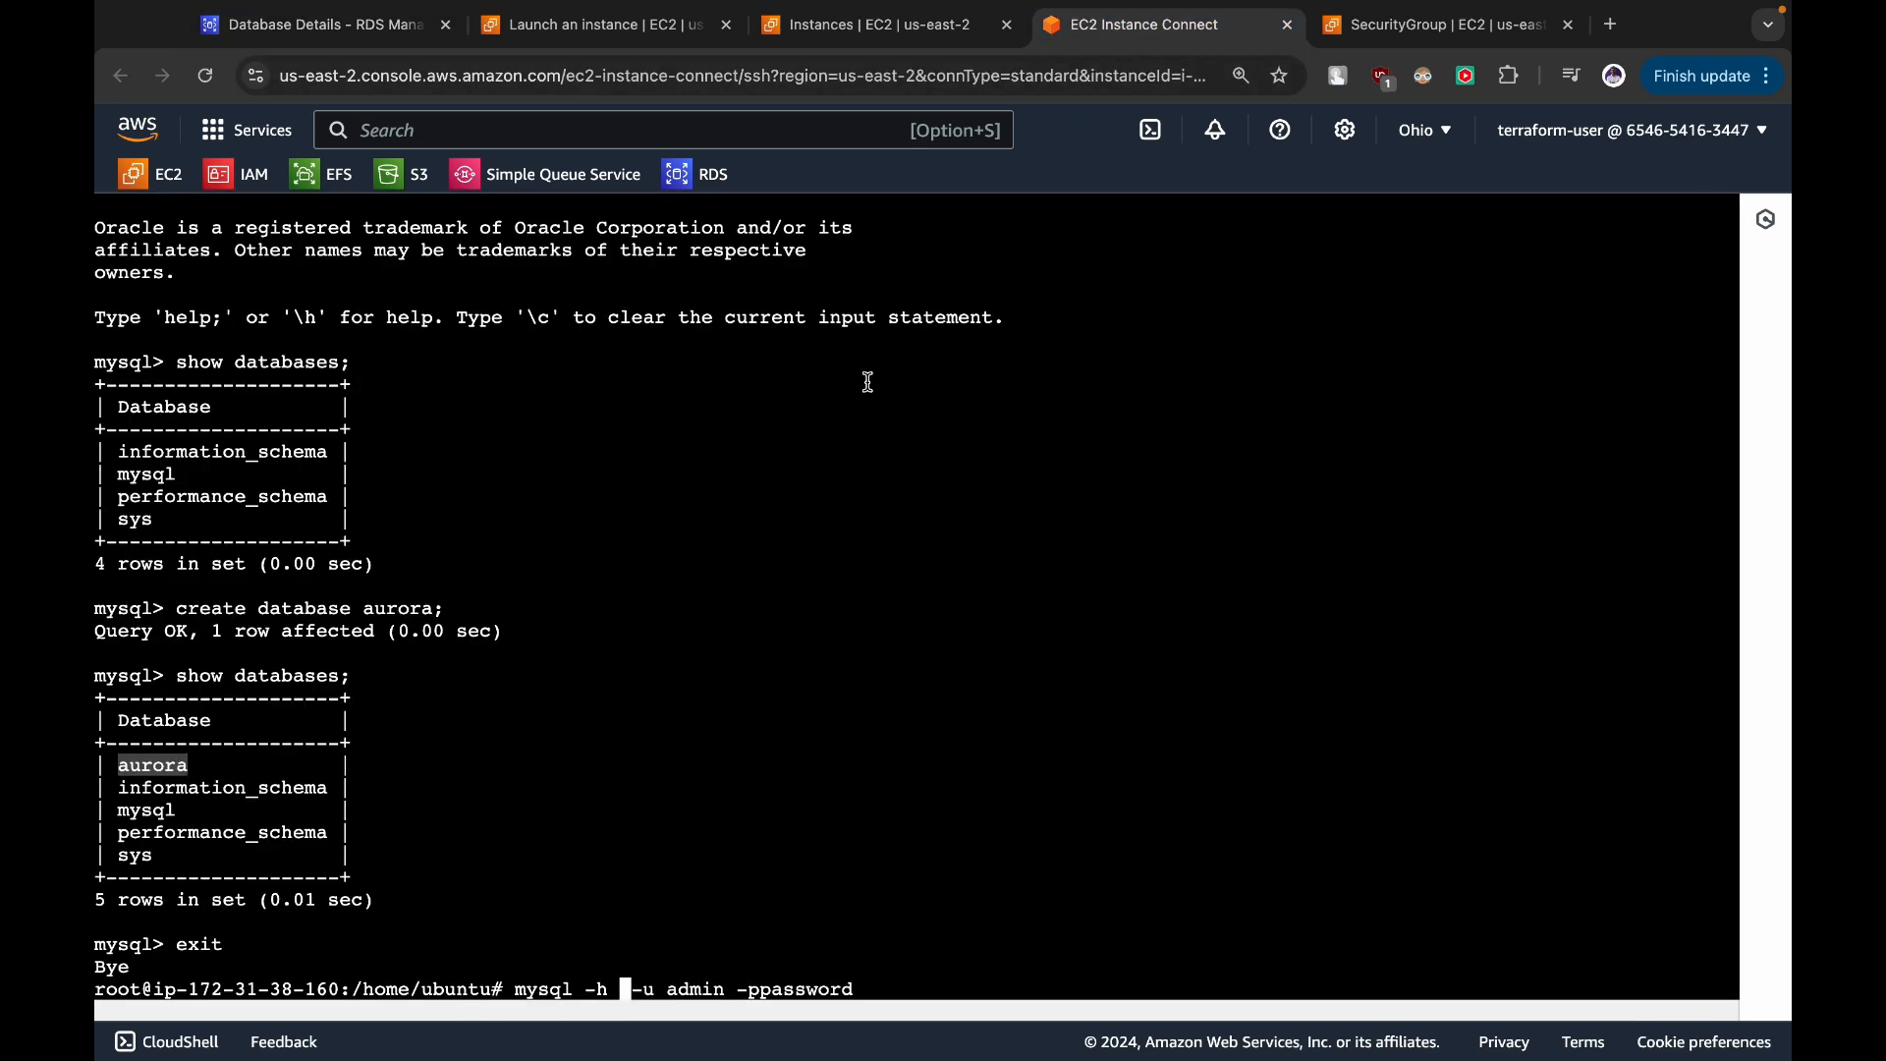
{"action": "left_click", "coordinate": [875, 456]}
{"action": "key", "text": "super+v"}
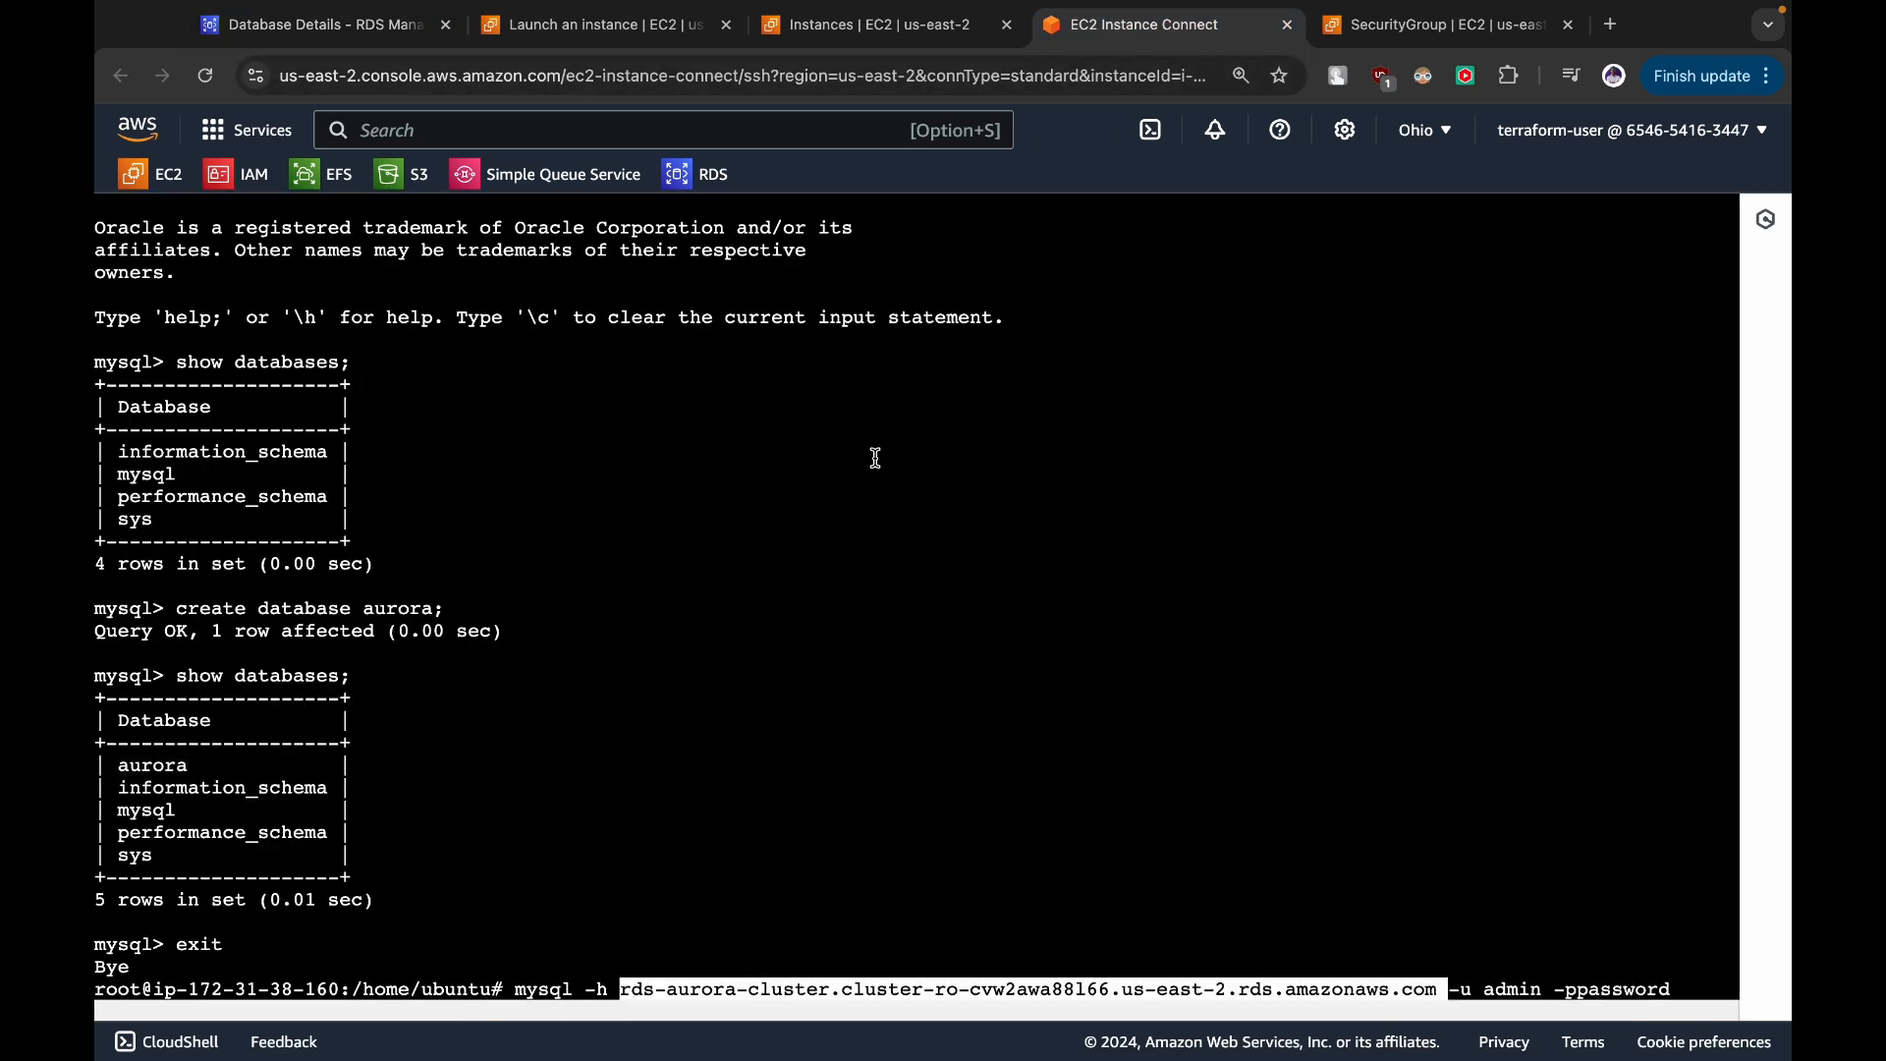
{"action": "key", "text": "Return"}
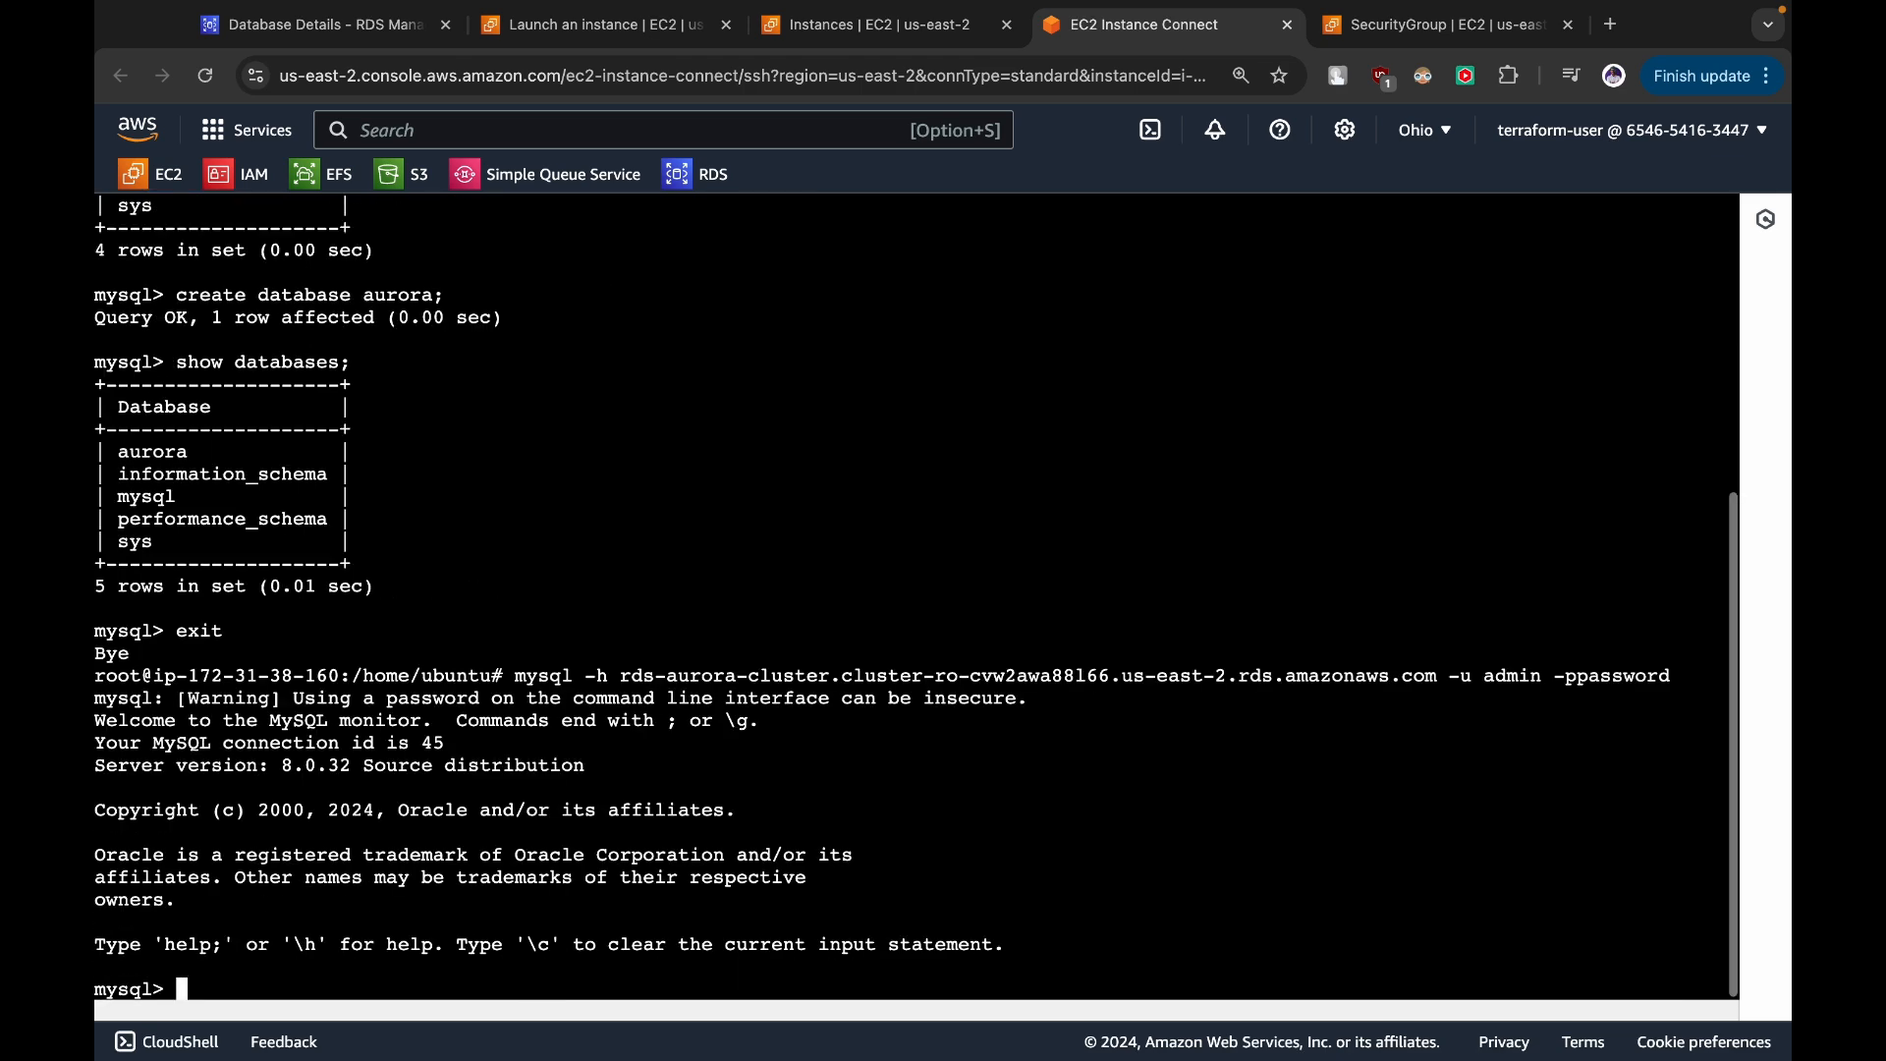
- Run show databases; over the reader endpoint connection and check the list for the aurora database
{"action": "key", "text": "Up"}
{"action": "key", "text": "Up"}
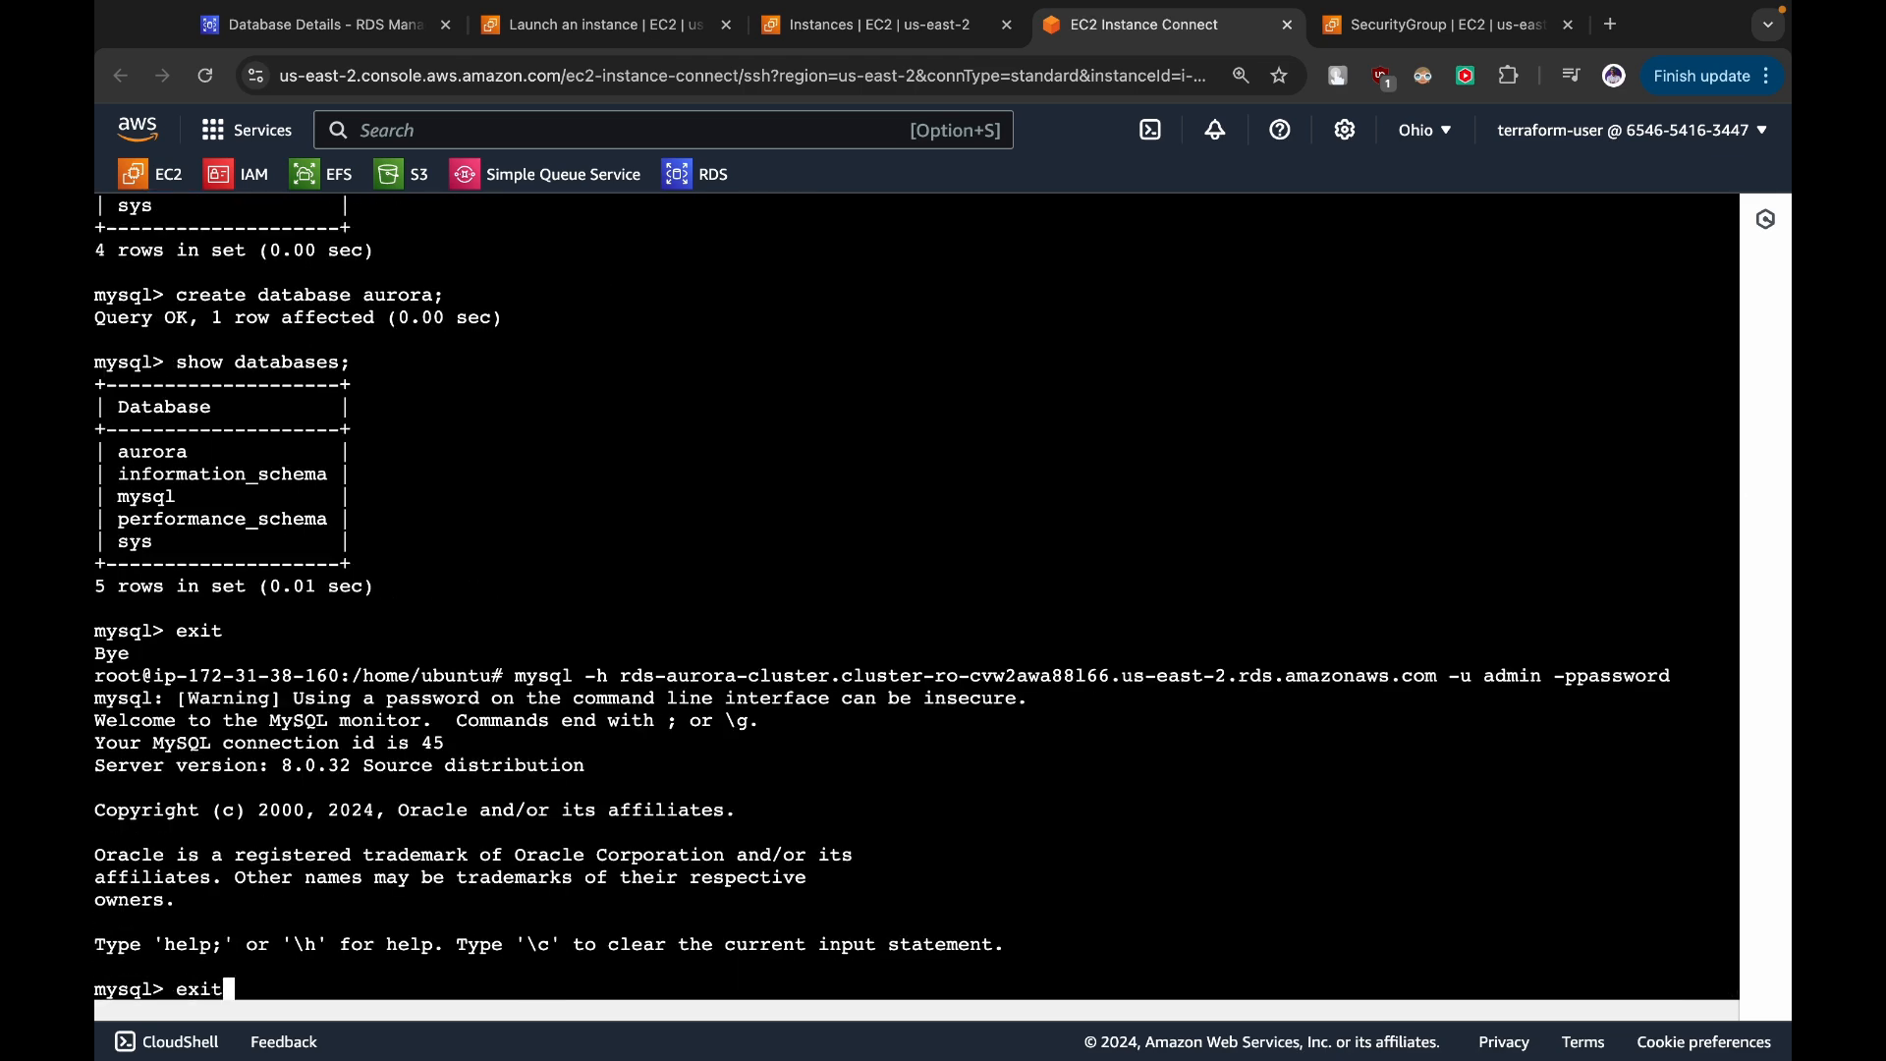
{"action": "key", "text": "Return"}
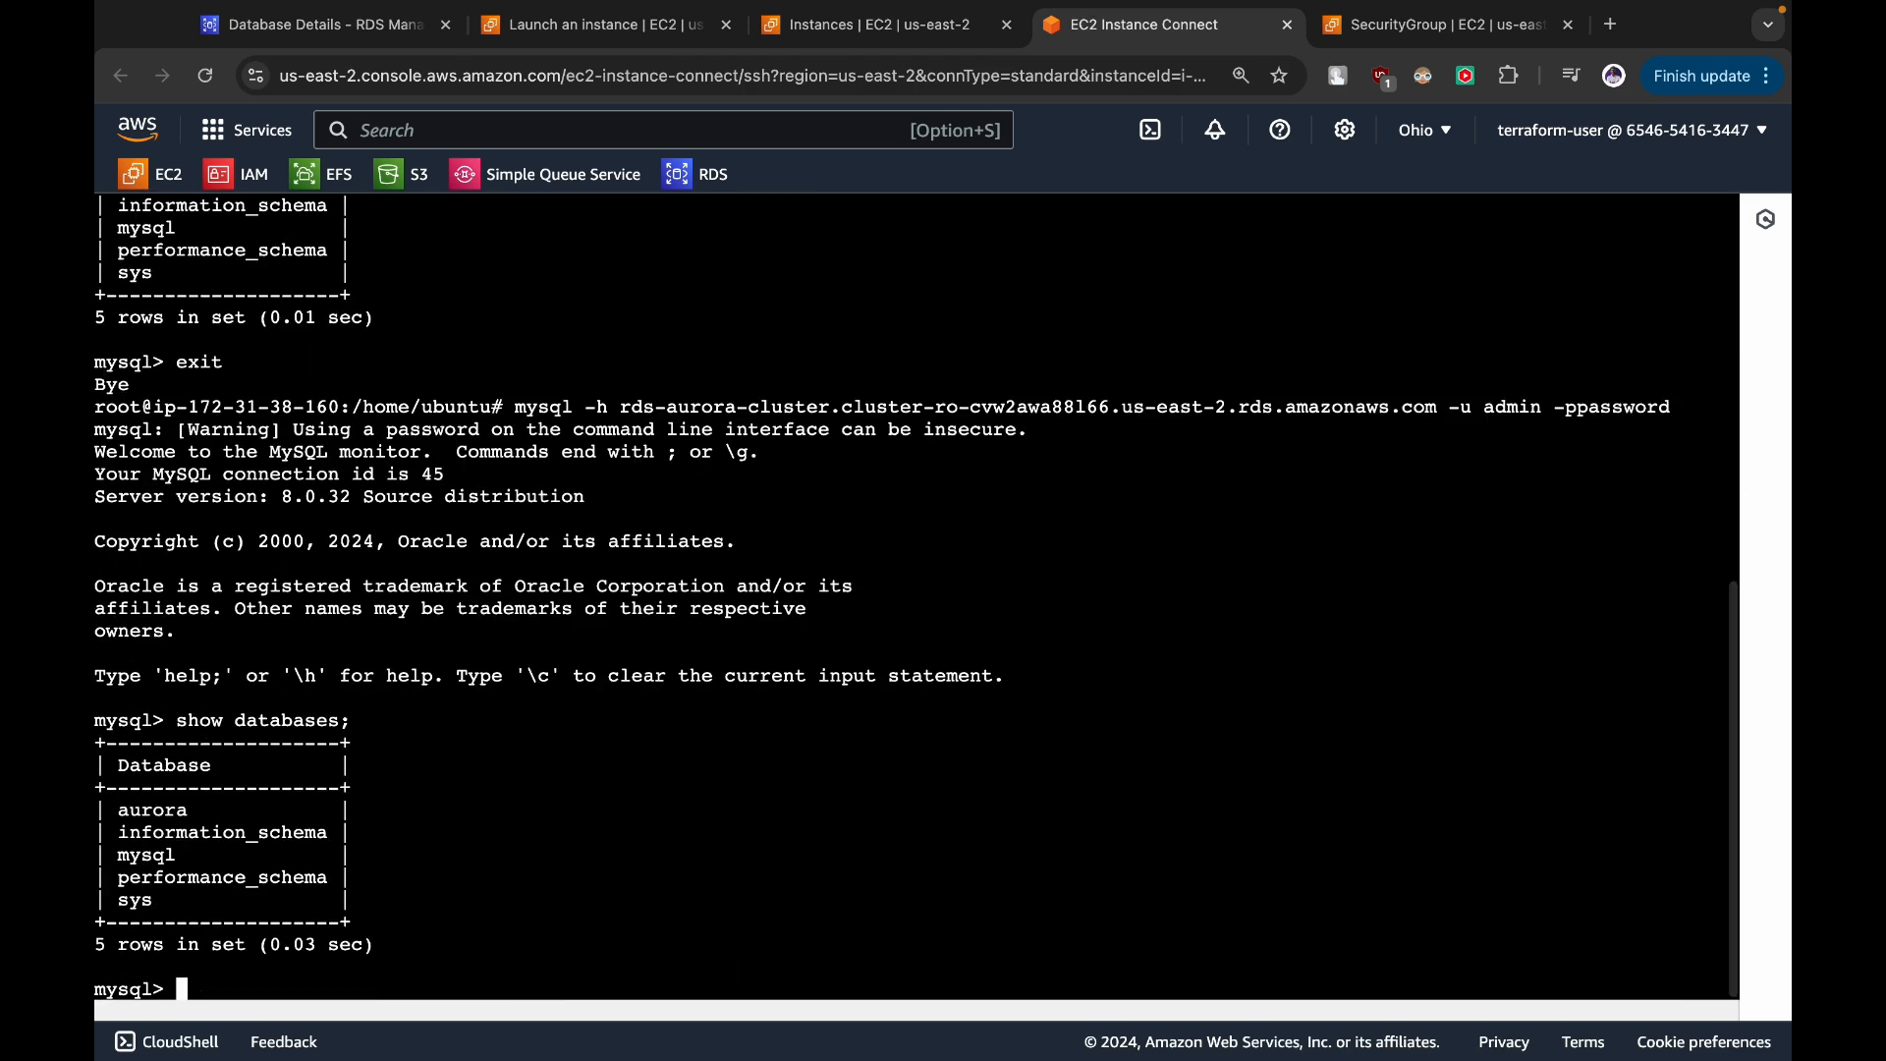
{"action": "double_click", "coordinate": [130, 807]}
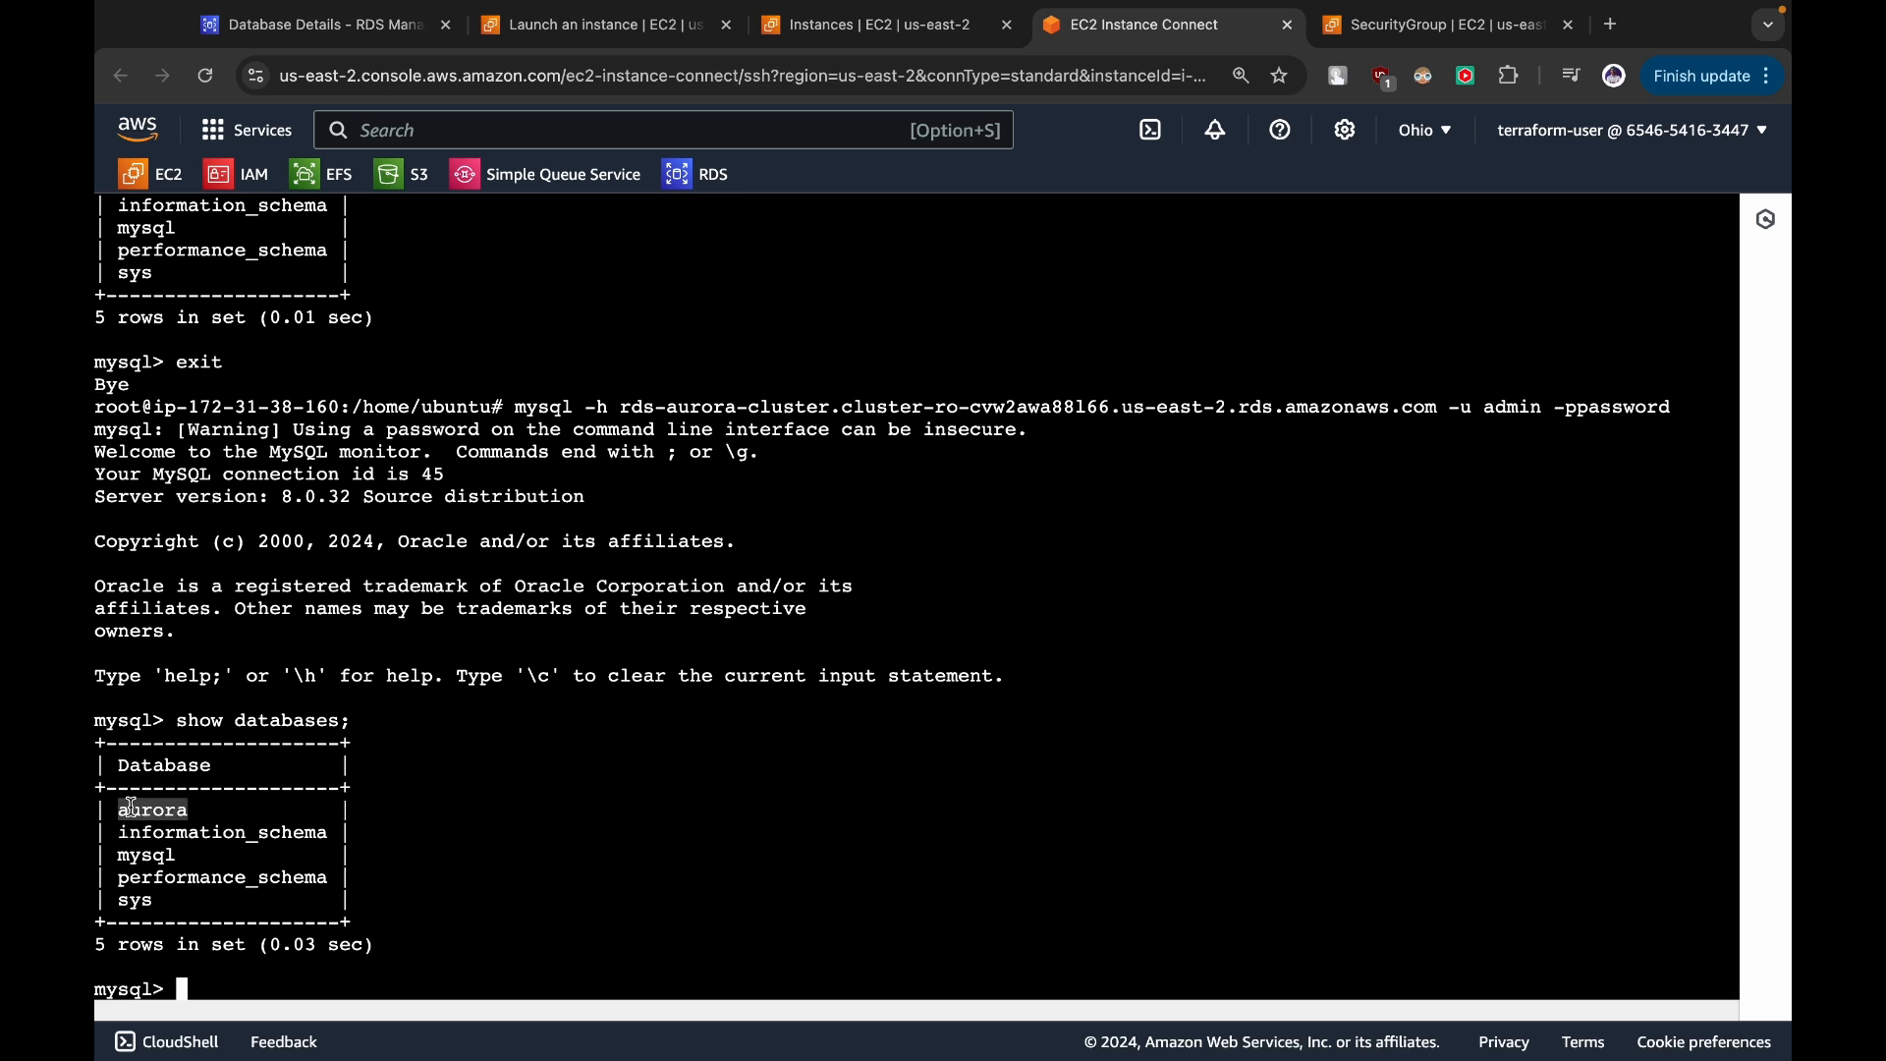
- Try to create a database named raurora through the reader endpoint connection
{"action": "left_click", "coordinate": [377, 910]}
{"action": "type", "text": "create "}
{"action": "type", "text": "databse"}
{"action": "key", "text": "BackSpace"}
{"action": "key", "text": "BackSpace"}
{"action": "type", "text": "as"}
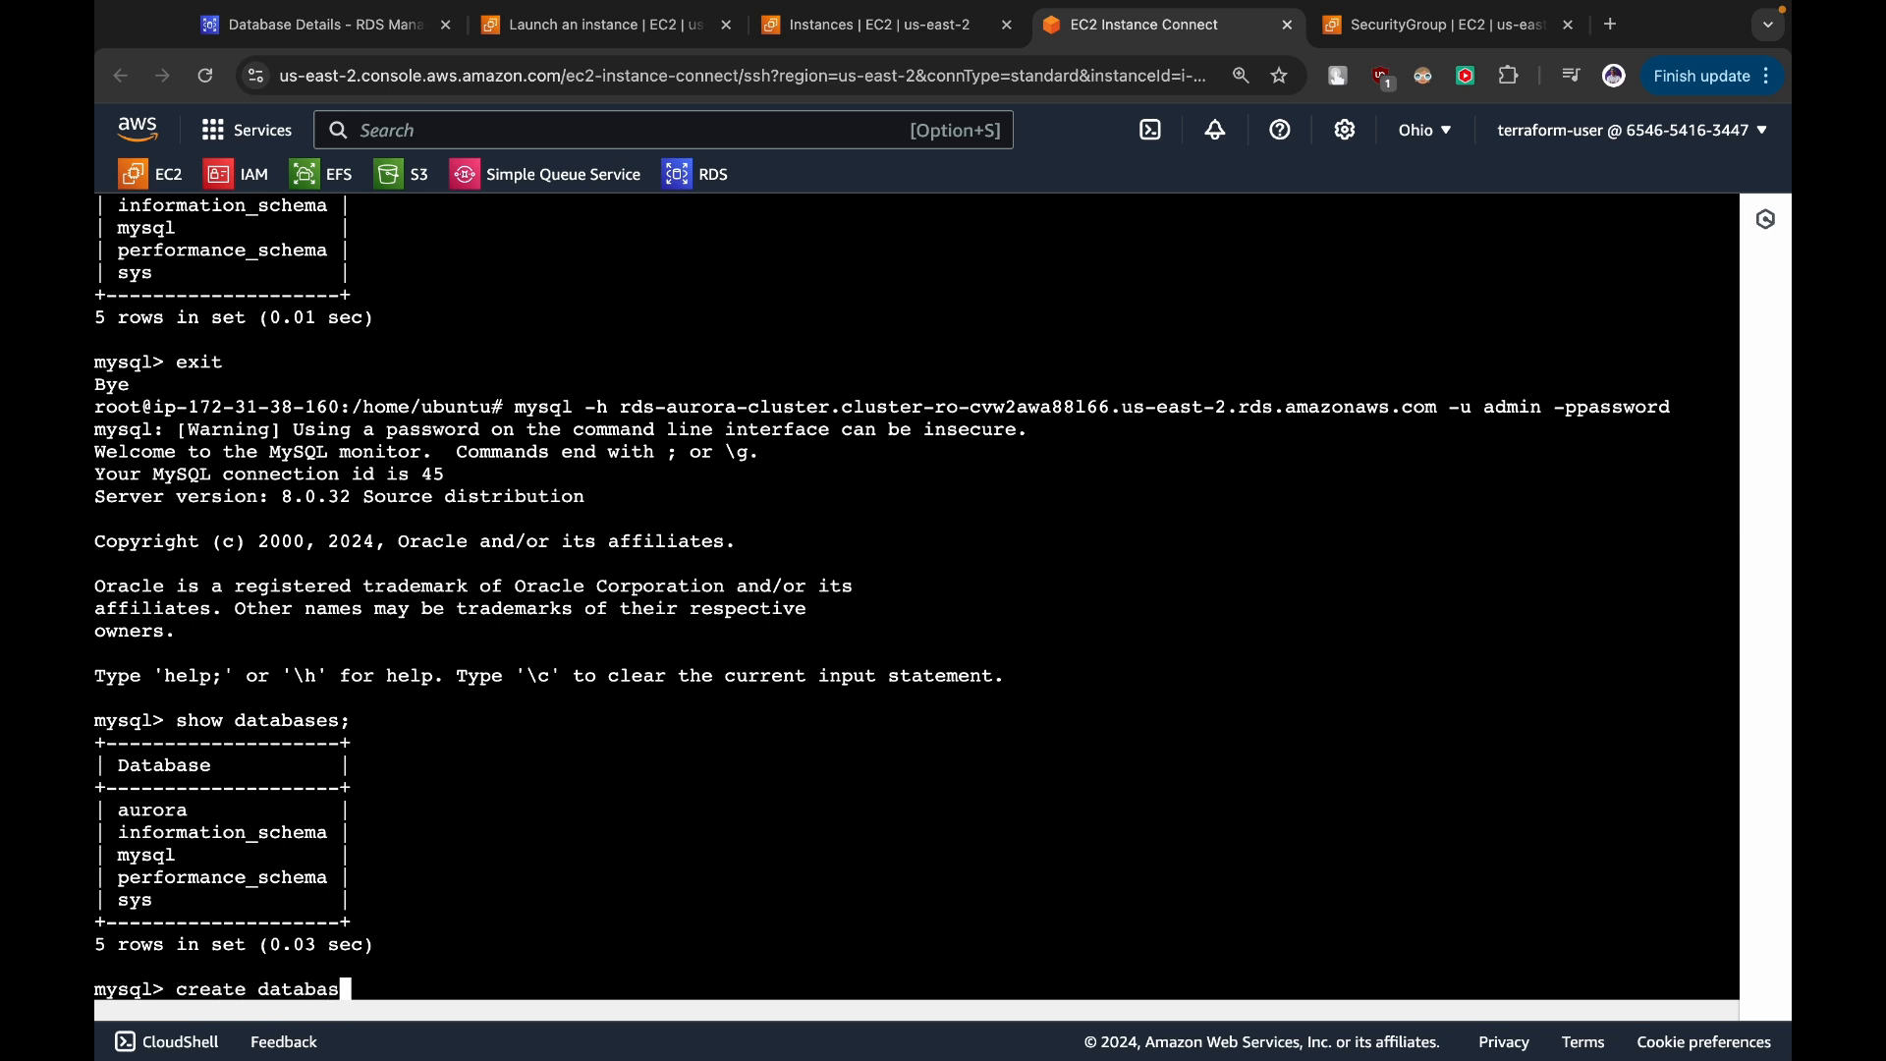
{"action": "type", "text": "e r-aura"}
{"action": "key", "text": "BackSpace"}
{"action": "type", "text": "ora;"}
{"action": "key", "text": "Left"}
{"action": "key", "text": "Left"}
{"action": "key", "text": "Left"}
{"action": "key", "text": "Left"}
{"action": "key", "text": "Left"}
{"action": "key", "text": "Left"}
{"action": "key", "text": "Left"}
{"action": "key", "text": "Left"}
{"action": "key", "text": "Delete"}
{"action": "key", "text": "Return"}
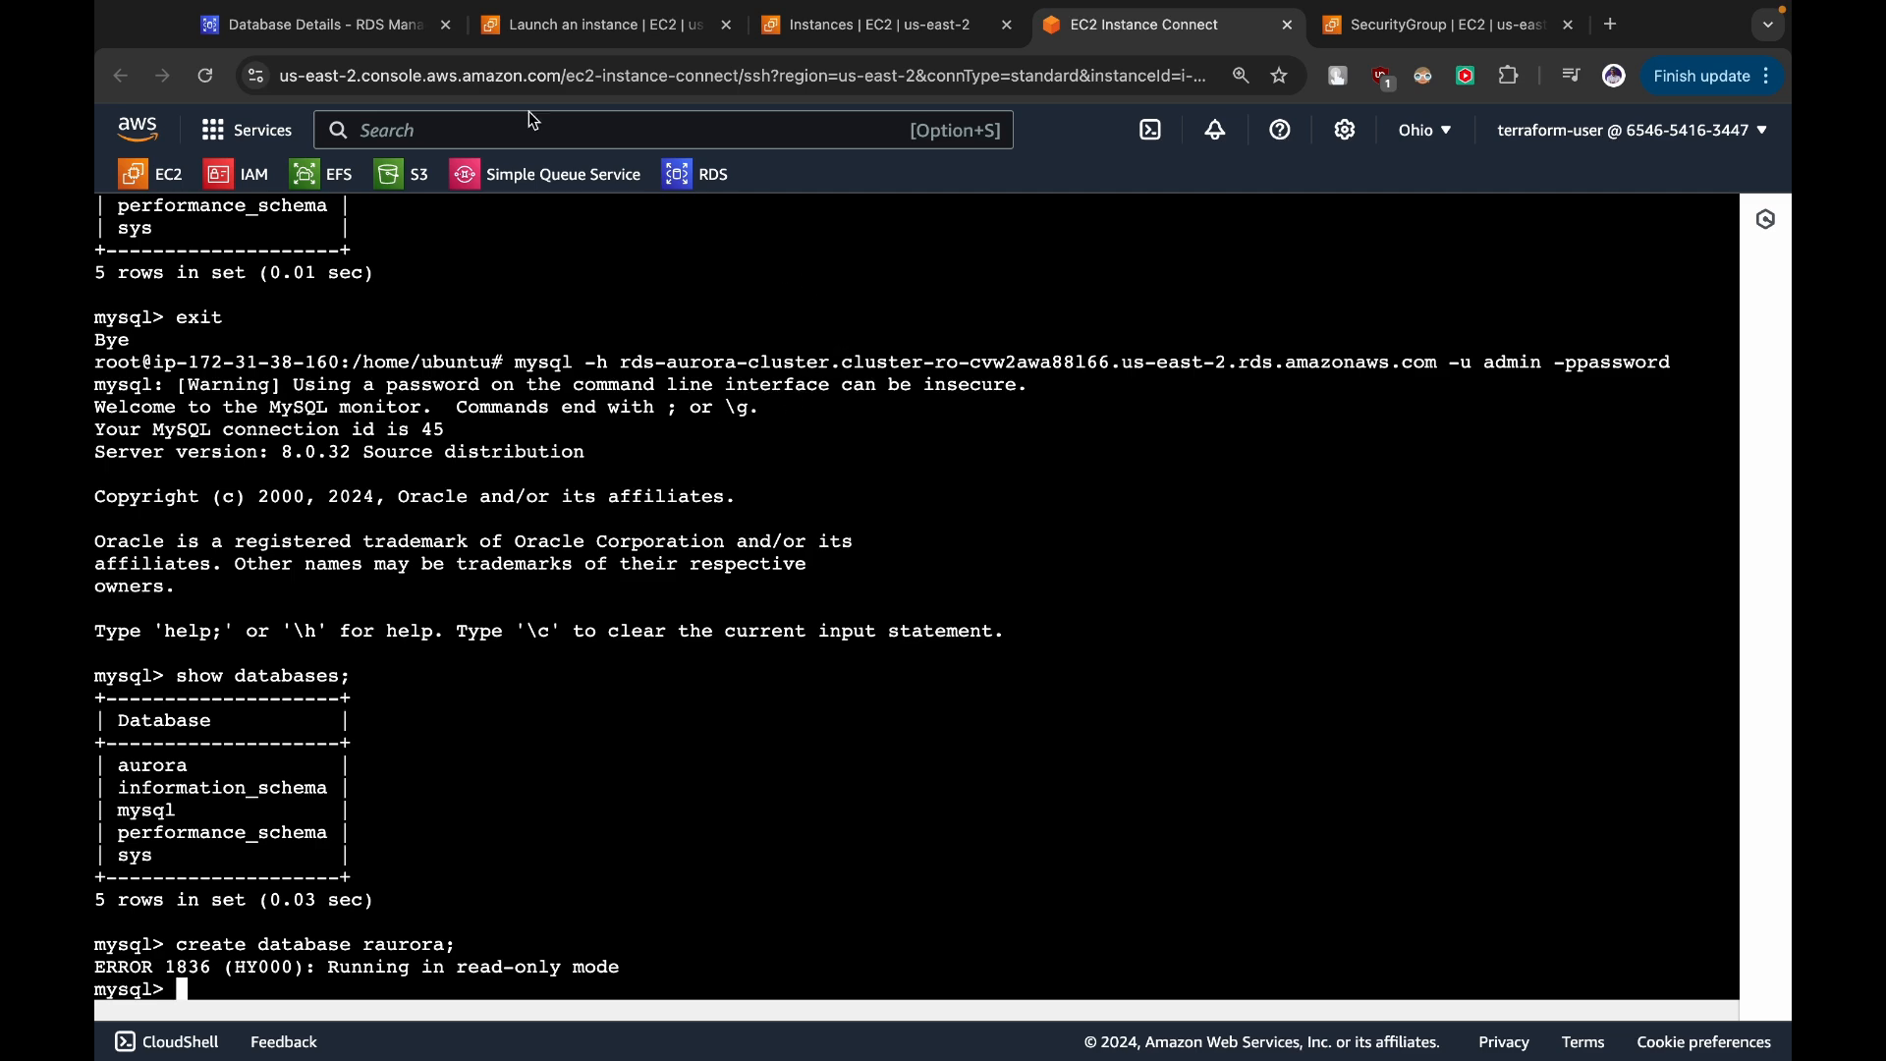
- Compare the reader endpoint's name and type in the RDS console with the host and error message in the terminal session
{"action": "left_click", "coordinate": [352, 28]}
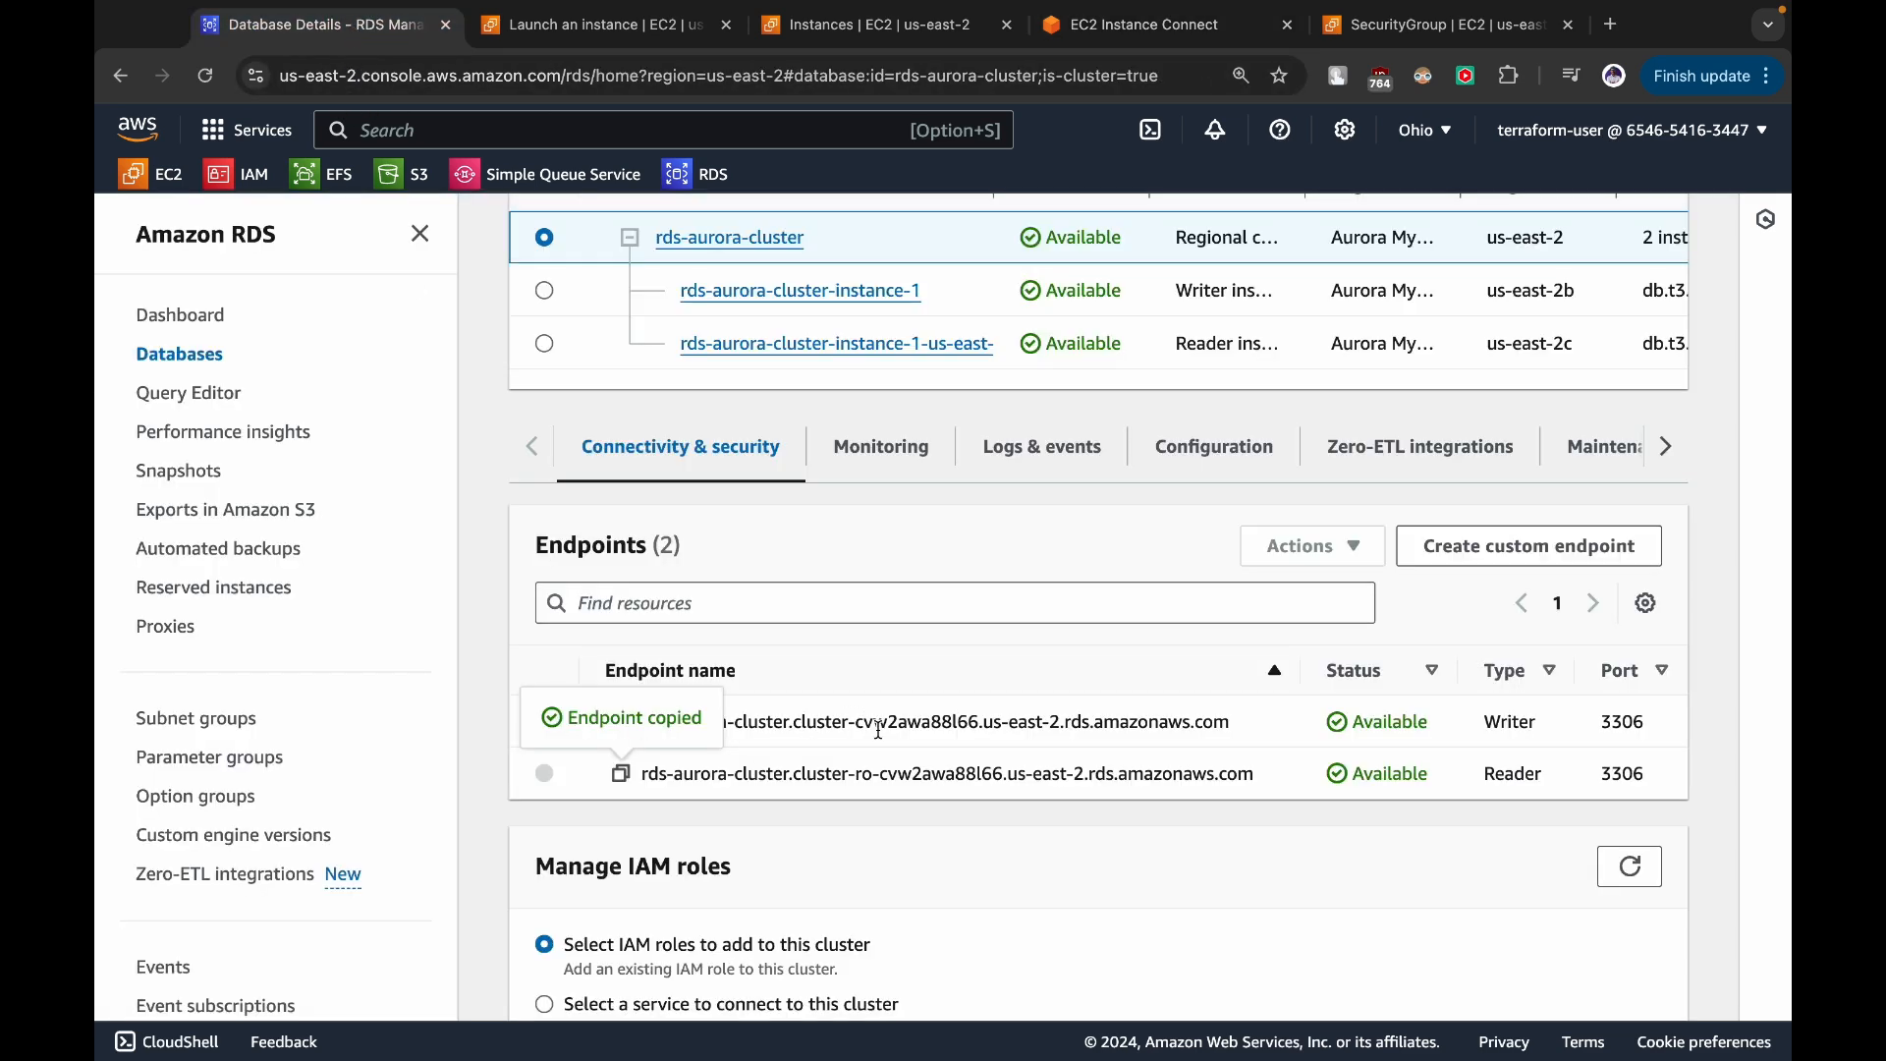
{"action": "triple_click", "coordinate": [930, 785]}
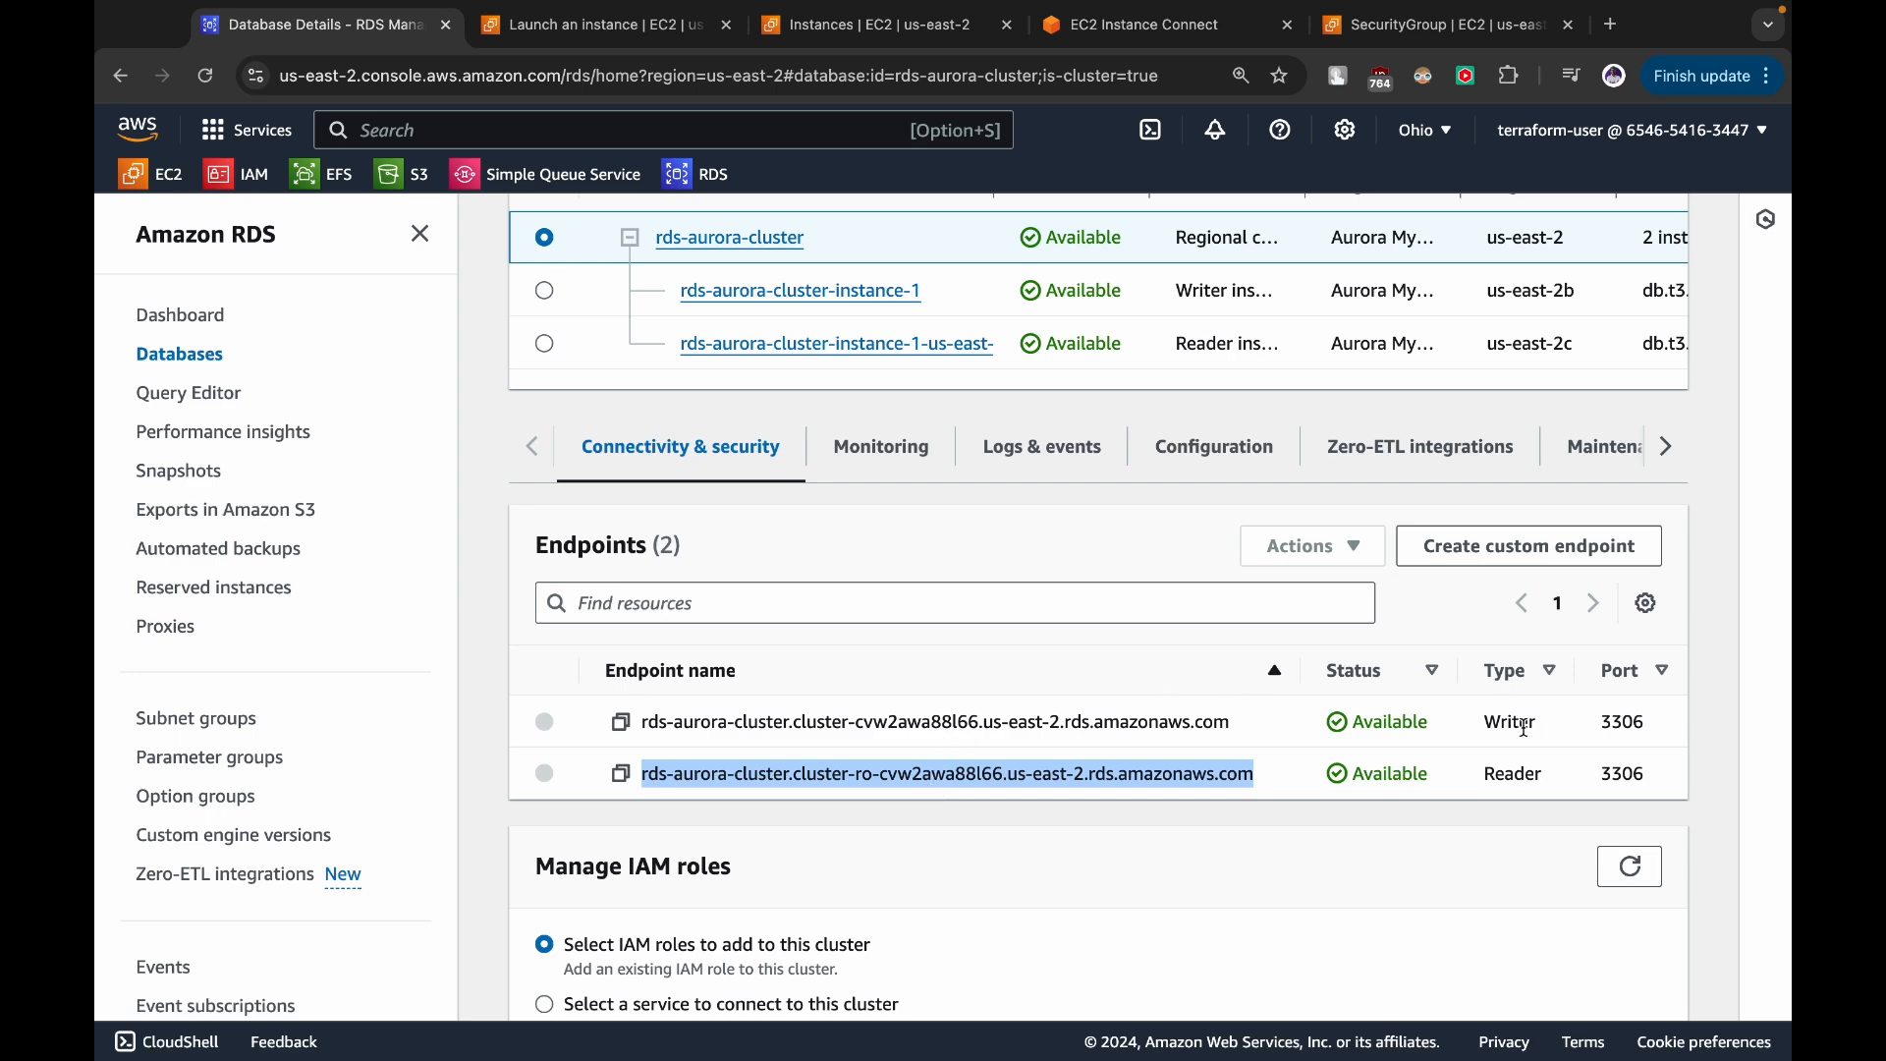
{"action": "double_click", "coordinate": [1521, 773]}
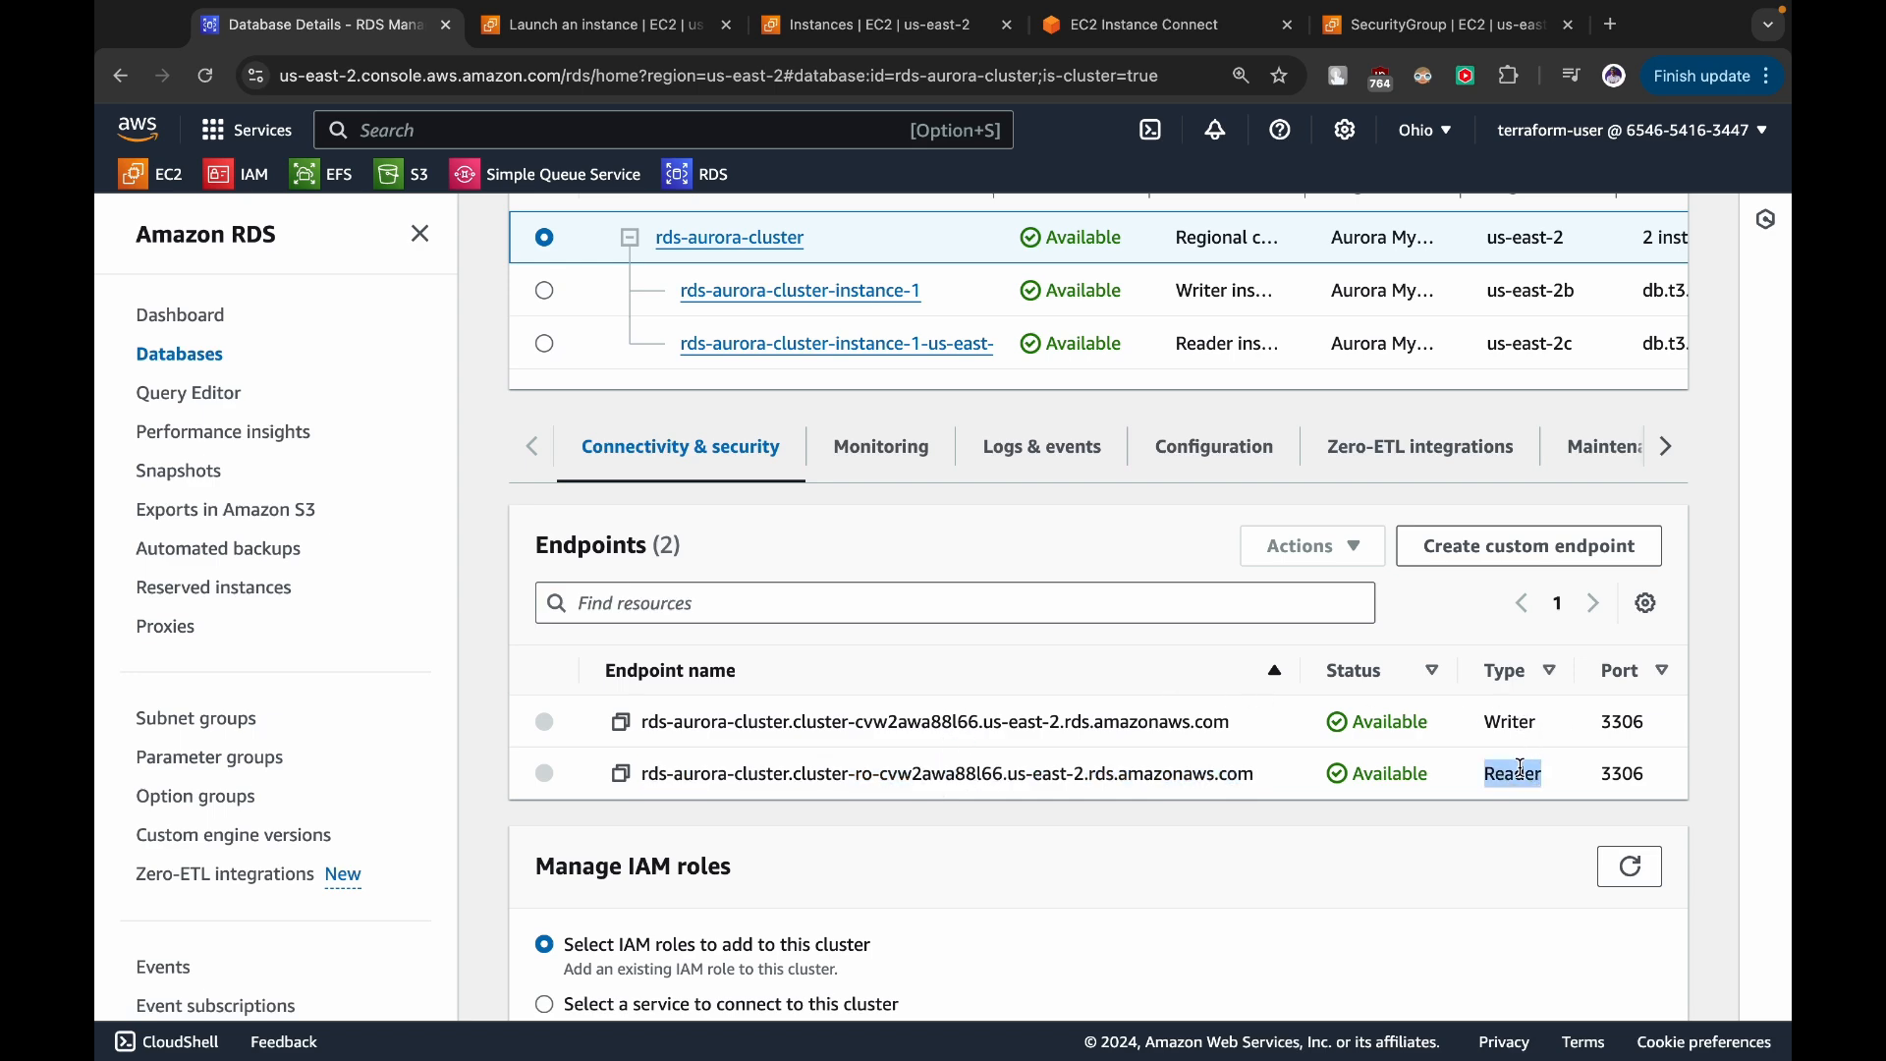
{"action": "left_click", "coordinate": [1365, 30]}
{"action": "left_click", "coordinate": [1168, 29]}
{"action": "left_click_drag", "start_coordinate": [306, 968], "coordinate": [630, 977]}
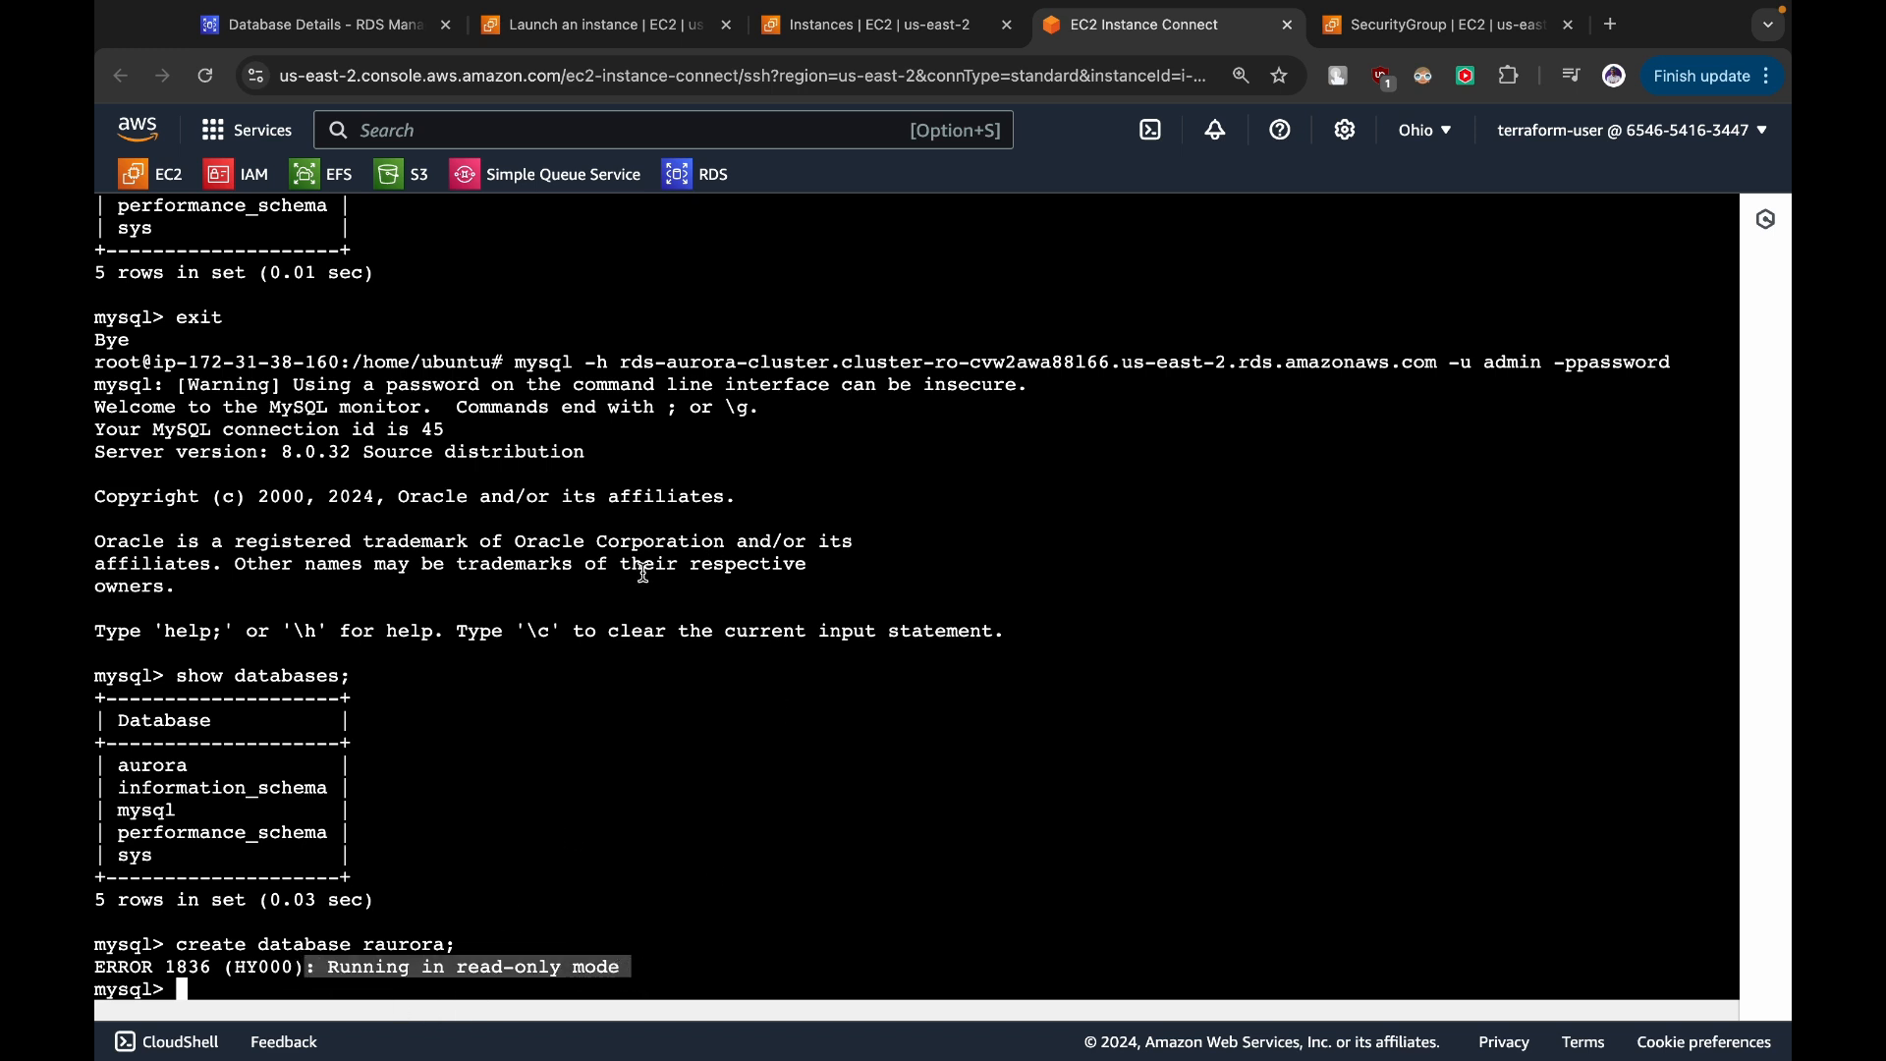
{"action": "left_click_drag", "start_coordinate": [610, 362], "coordinate": [1186, 362]}
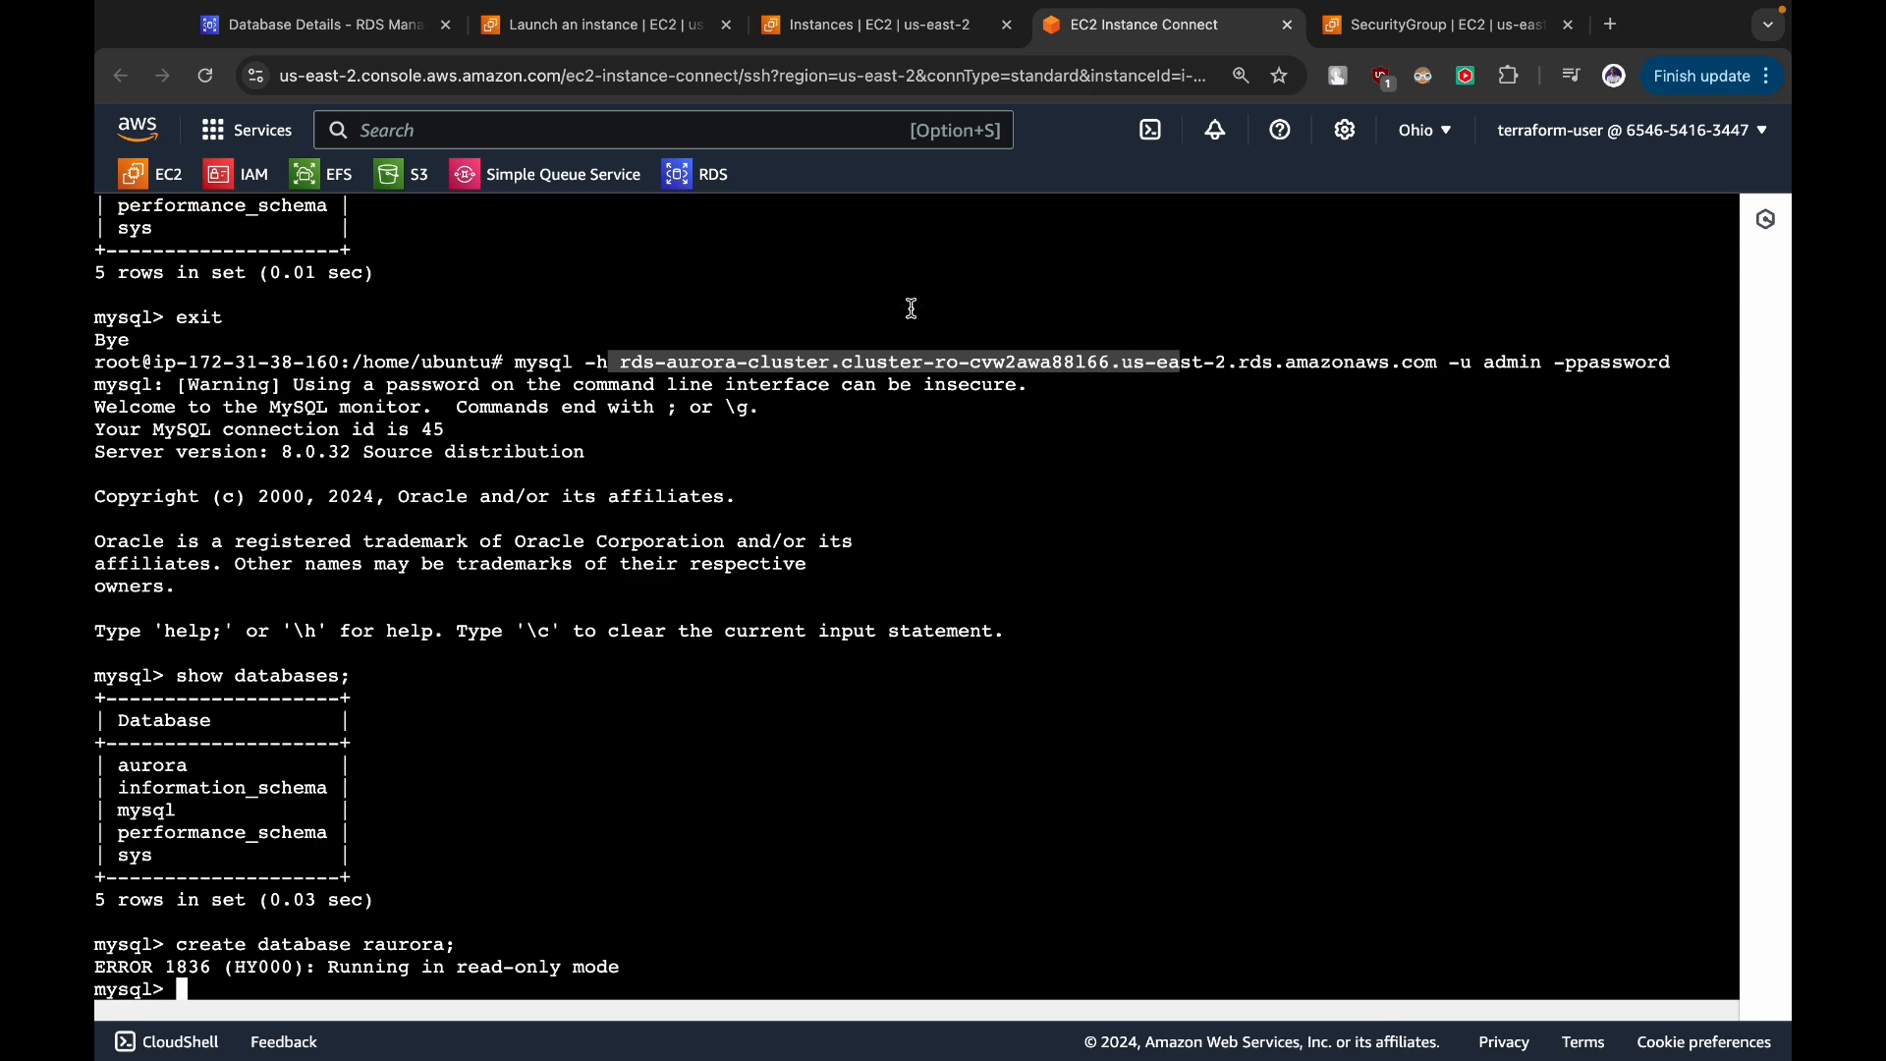
- In the RDS console, delete the reader instance rds-aurora-cluster-instance-1-us-east-2c, giving "delete me" as the written consent
{"action": "left_click", "coordinate": [363, 37]}
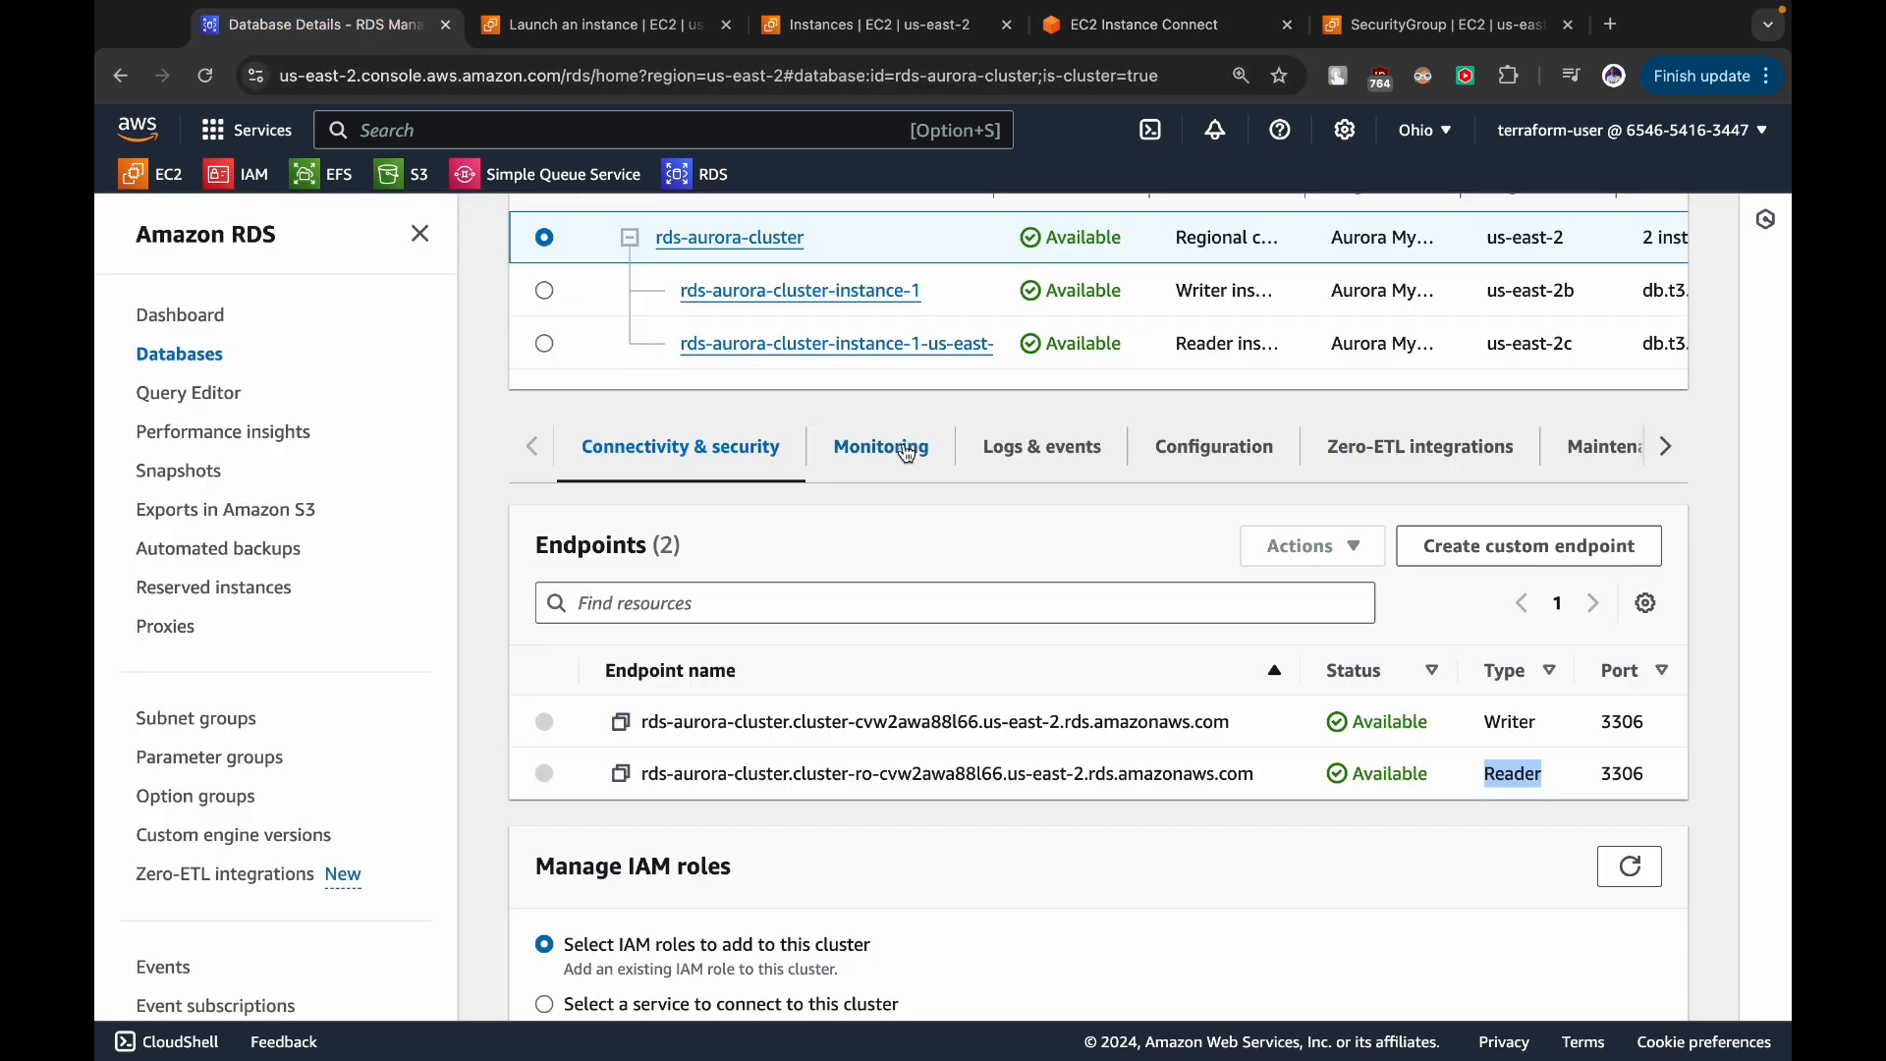
{"action": "scroll", "coordinate": [898, 452], "scroll_direction": "up", "scroll_amount": 3}
{"action": "scroll", "coordinate": [867, 451], "scroll_direction": "up", "scroll_amount": 4}
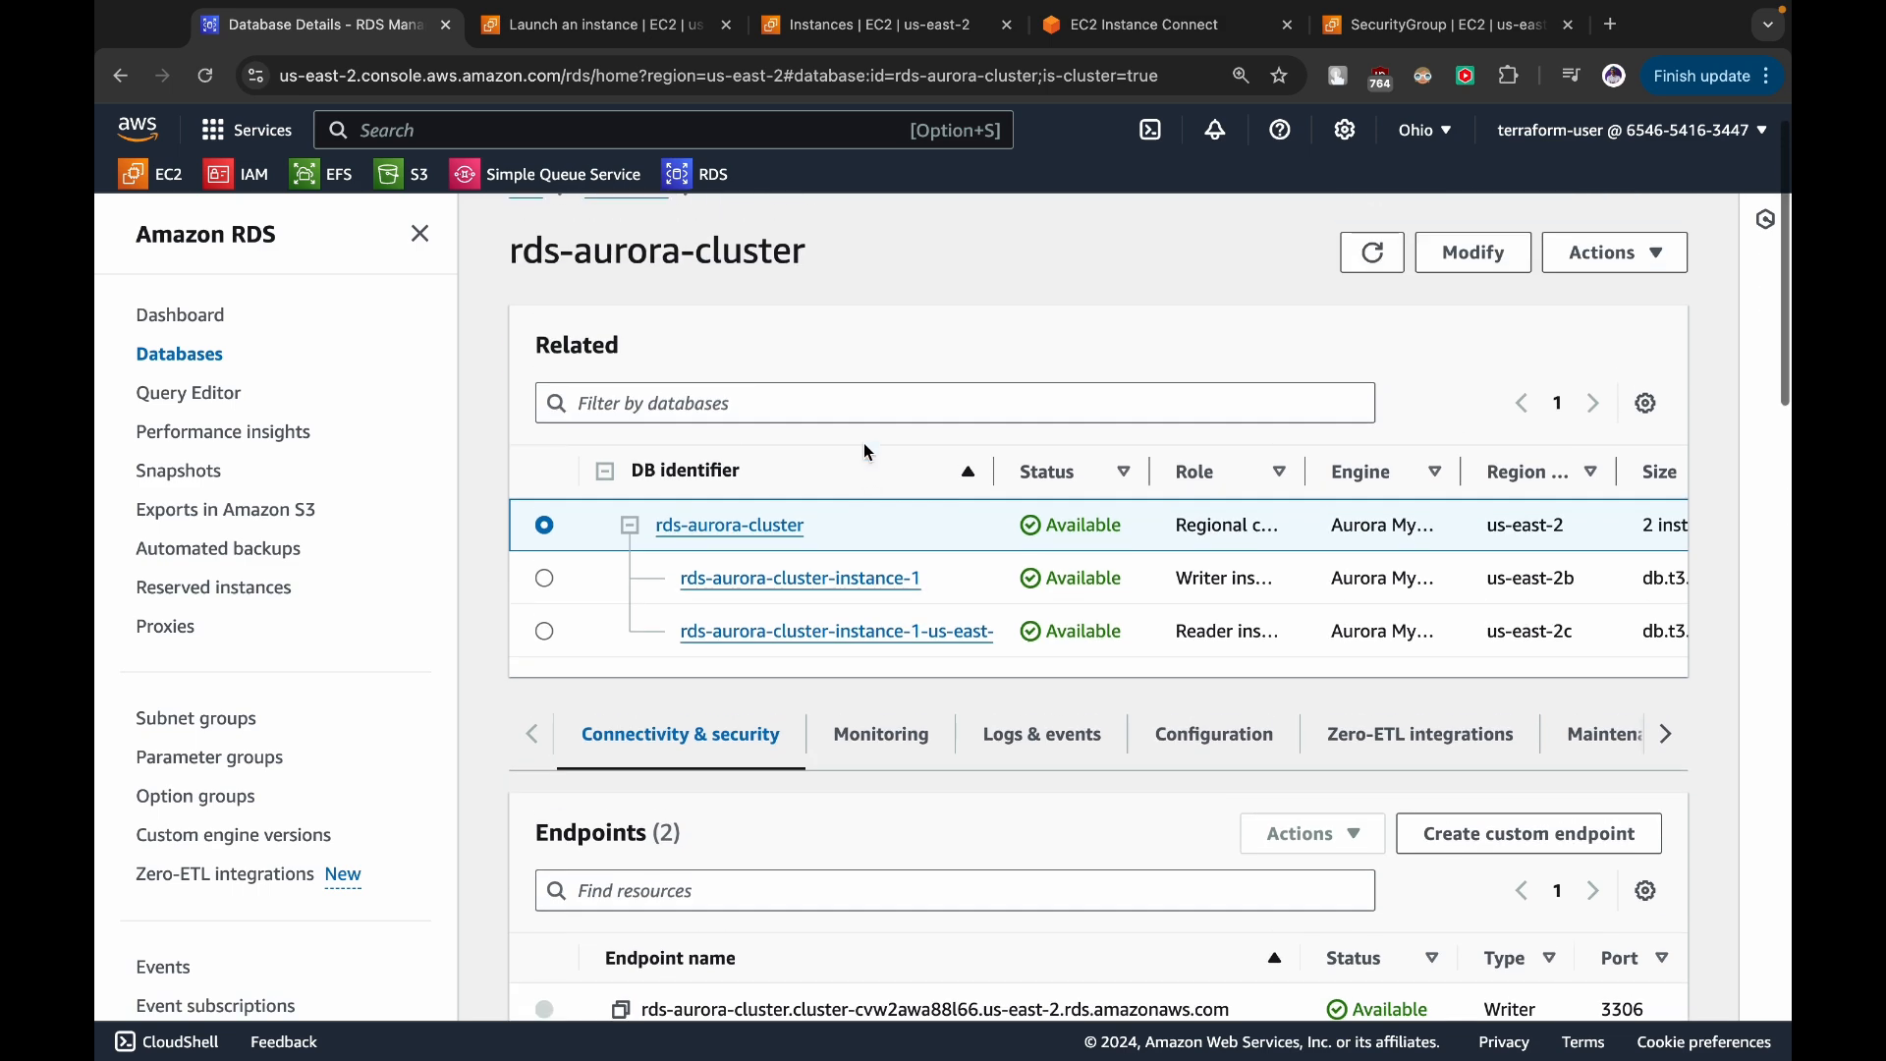
{"action": "left_click", "coordinate": [1566, 312]}
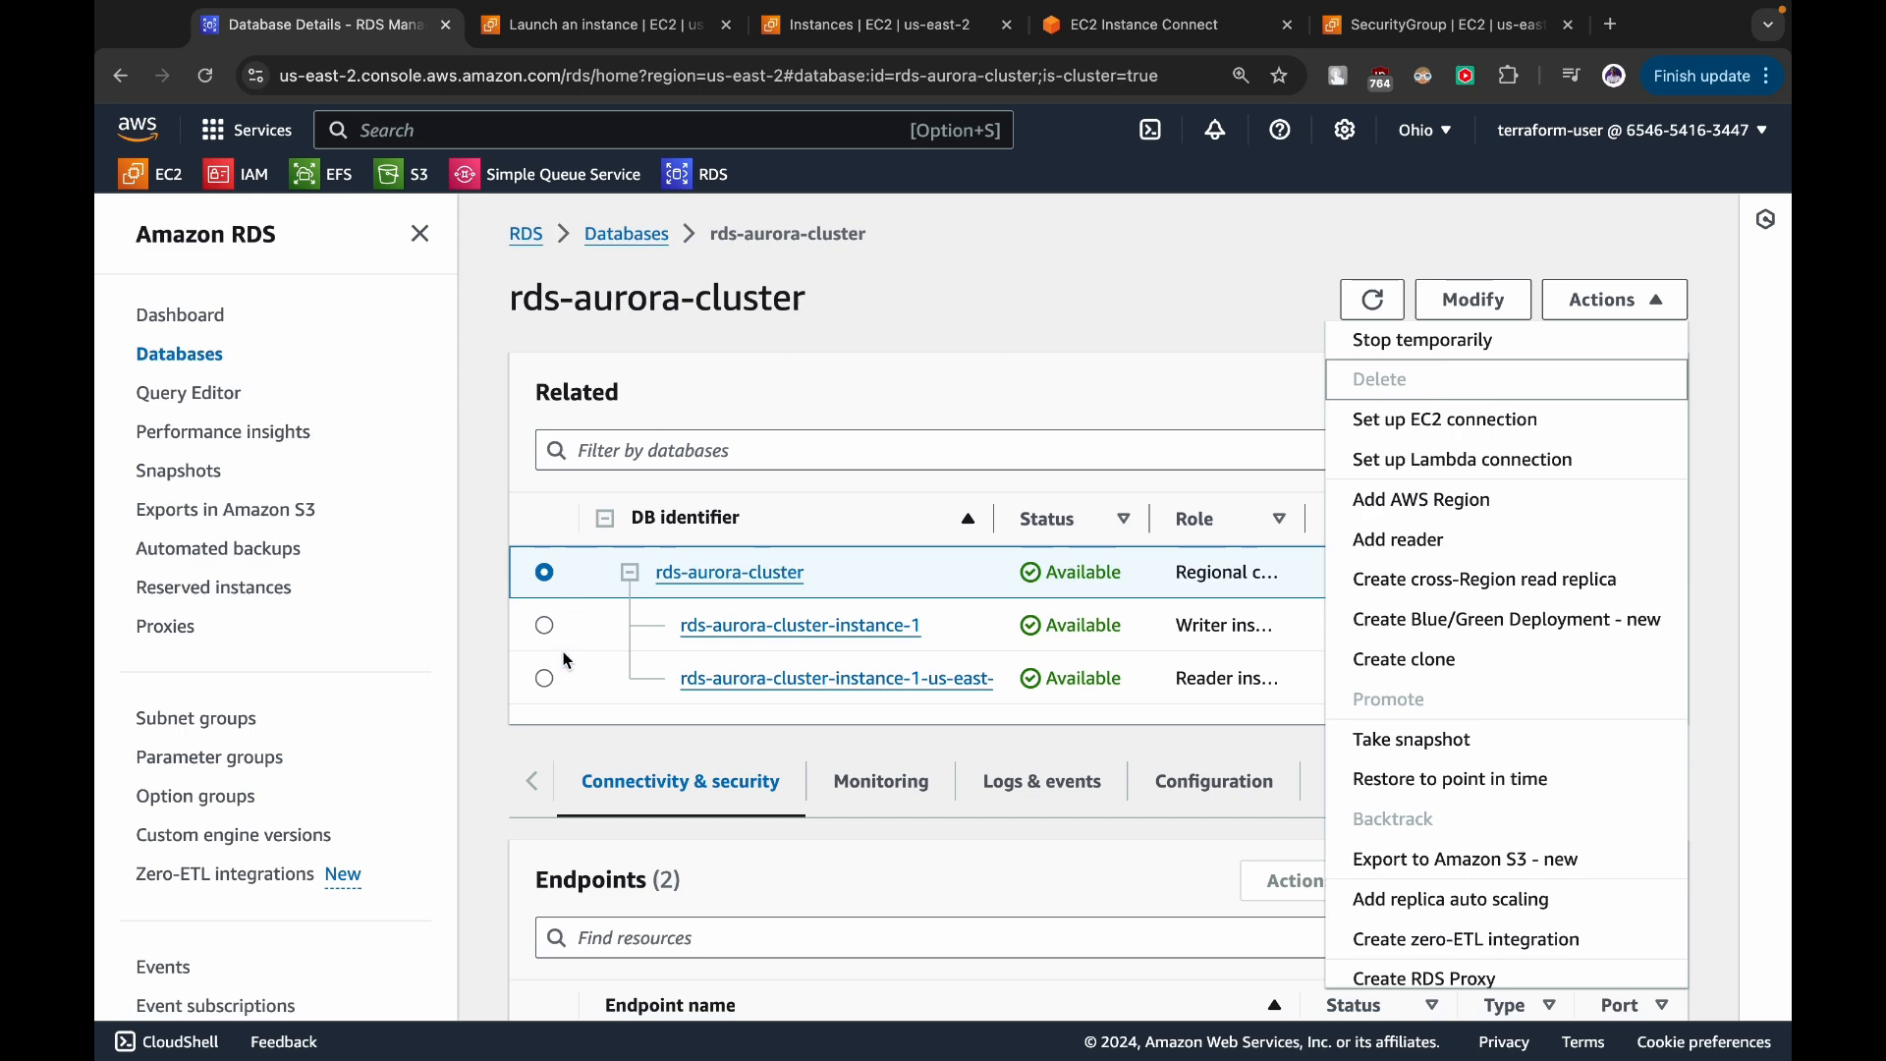
{"action": "left_click", "coordinate": [545, 679]}
{"action": "left_click", "coordinate": [1578, 305]}
{"action": "left_click", "coordinate": [1425, 379]}
{"action": "left_click", "coordinate": [702, 739]}
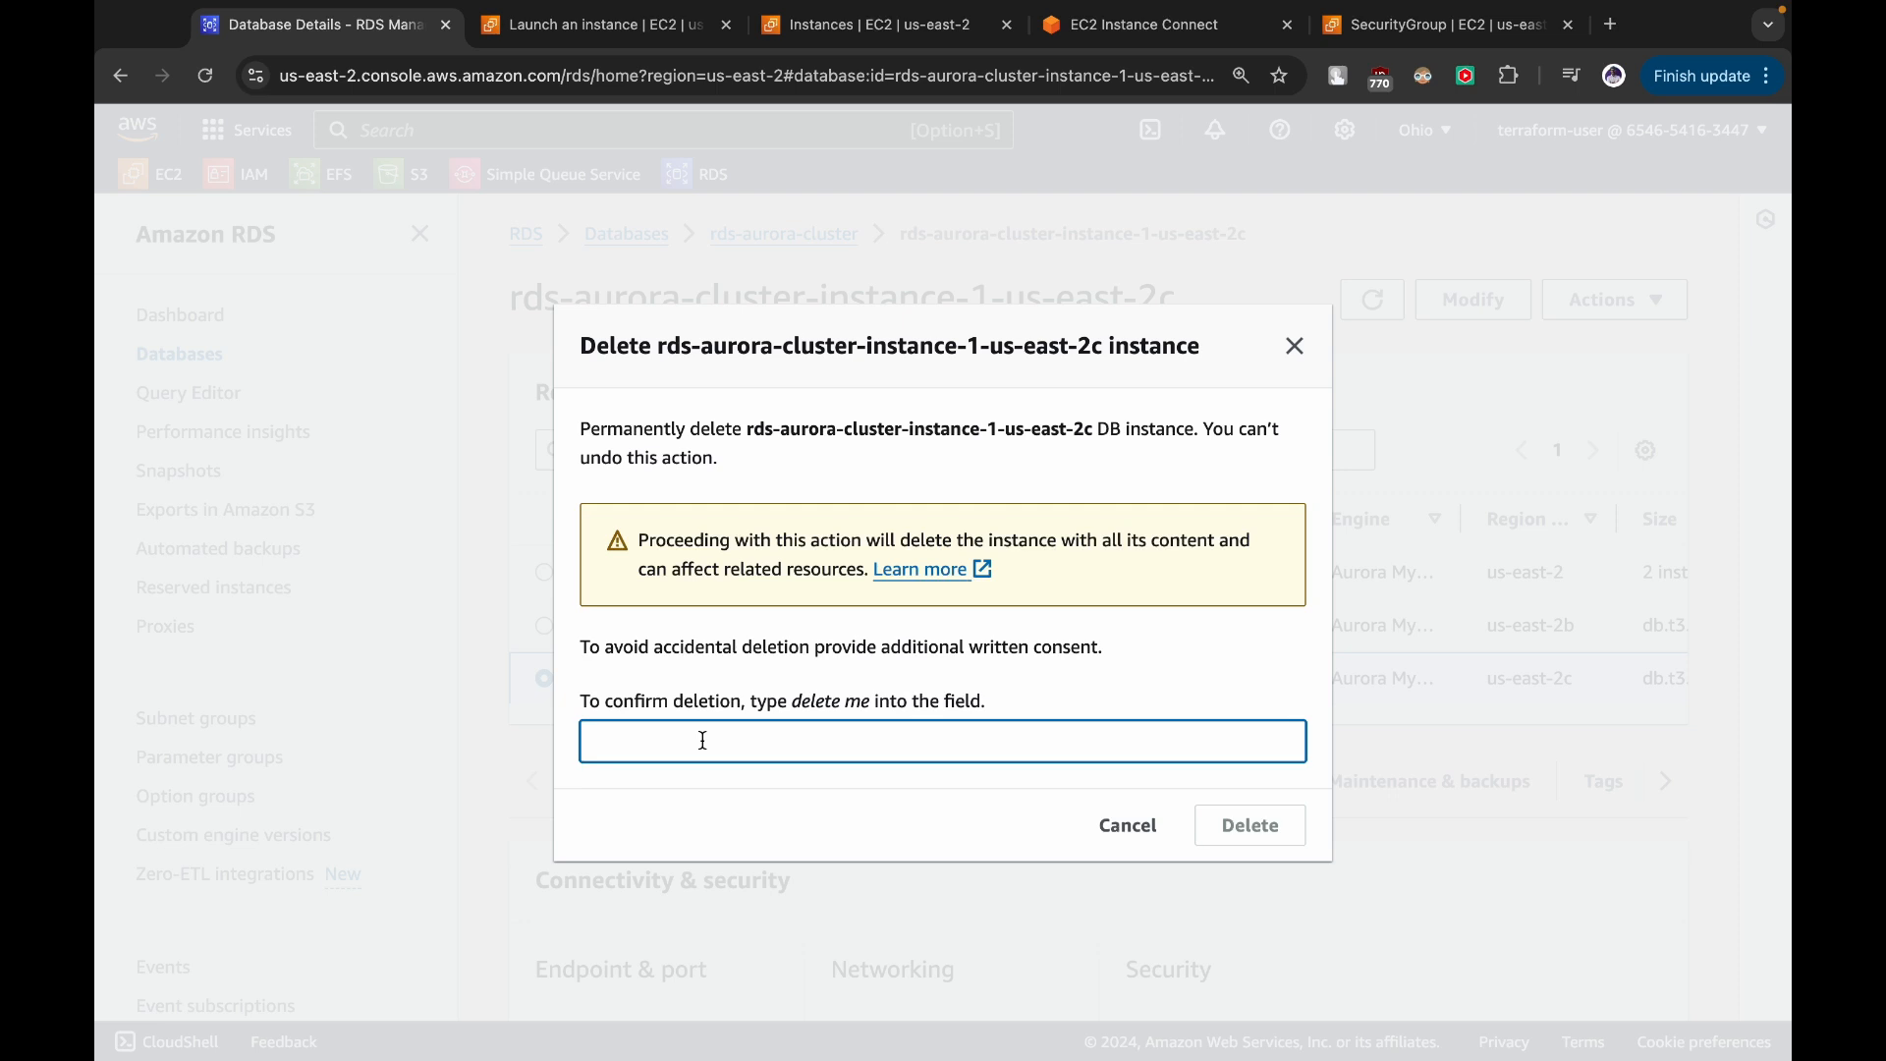
{"action": "type", "text": "deletem"}
{"action": "key", "text": "BackSpace"}
{"action": "type", "text": "me"}
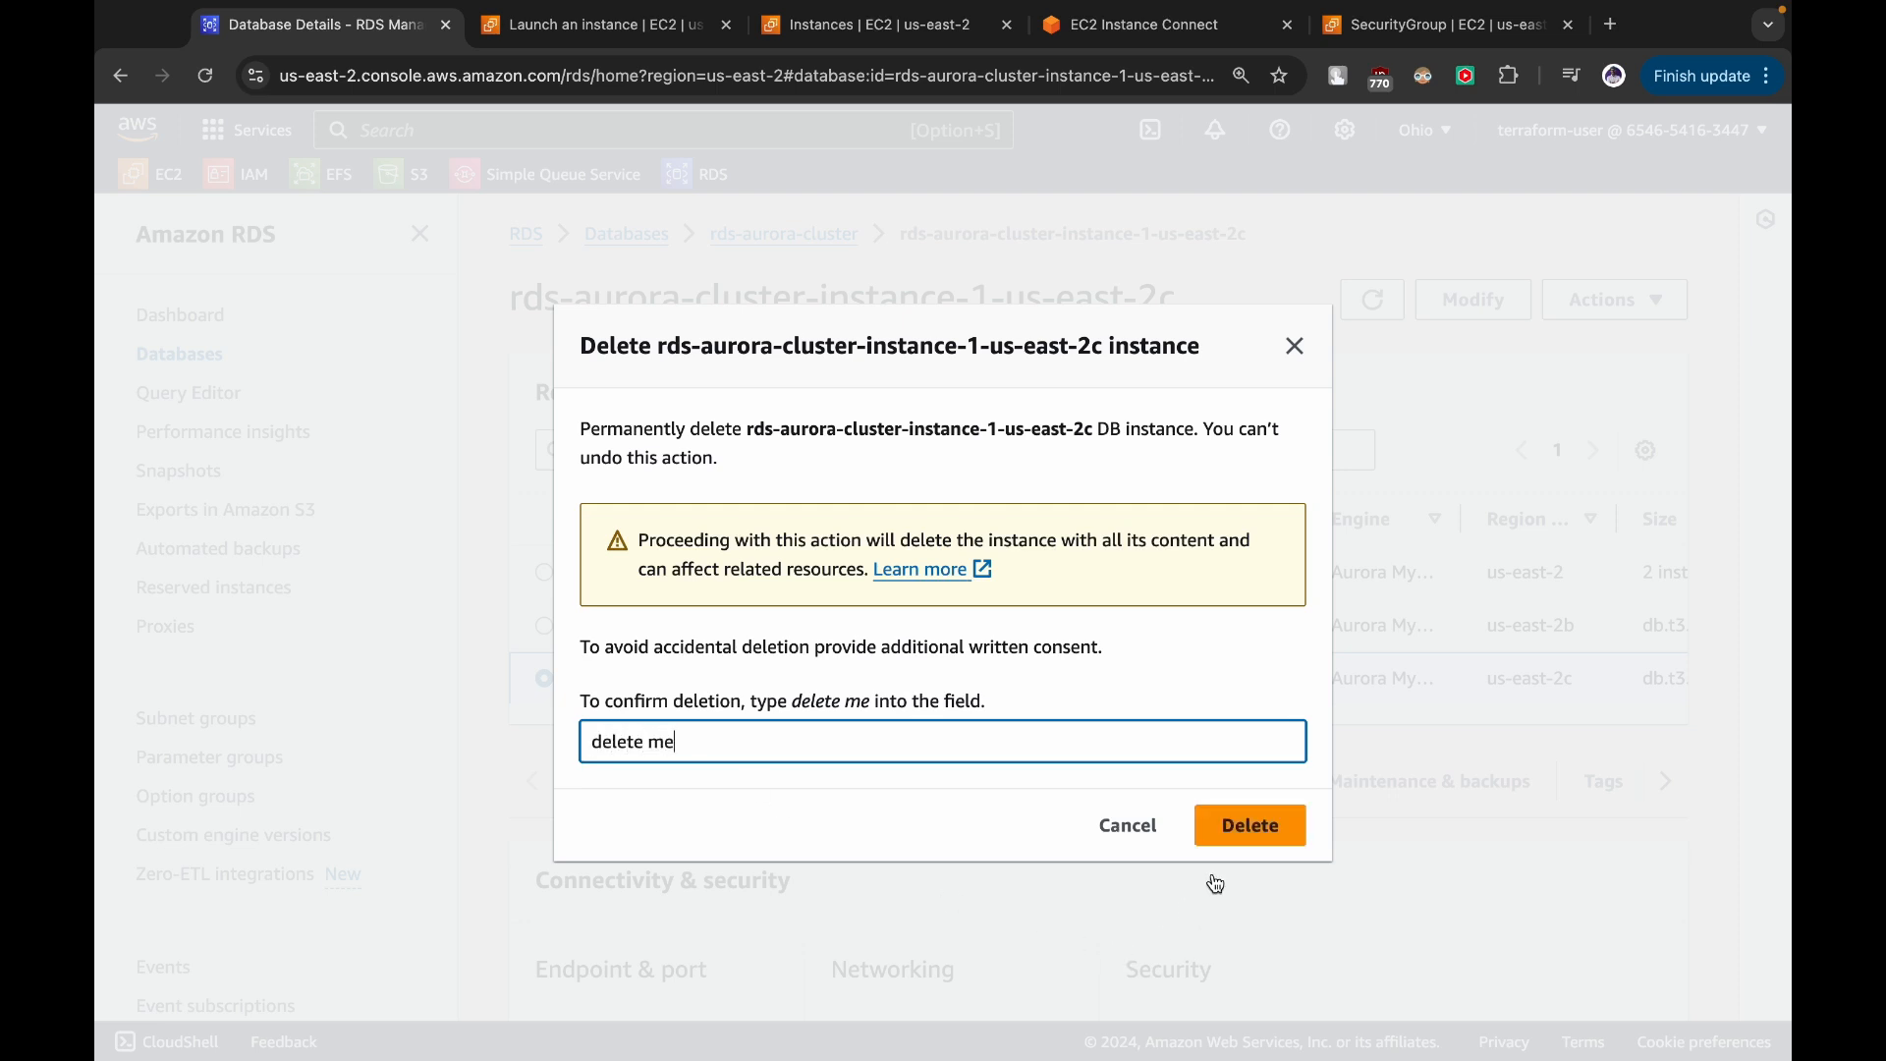
{"action": "left_click", "coordinate": [1233, 842]}
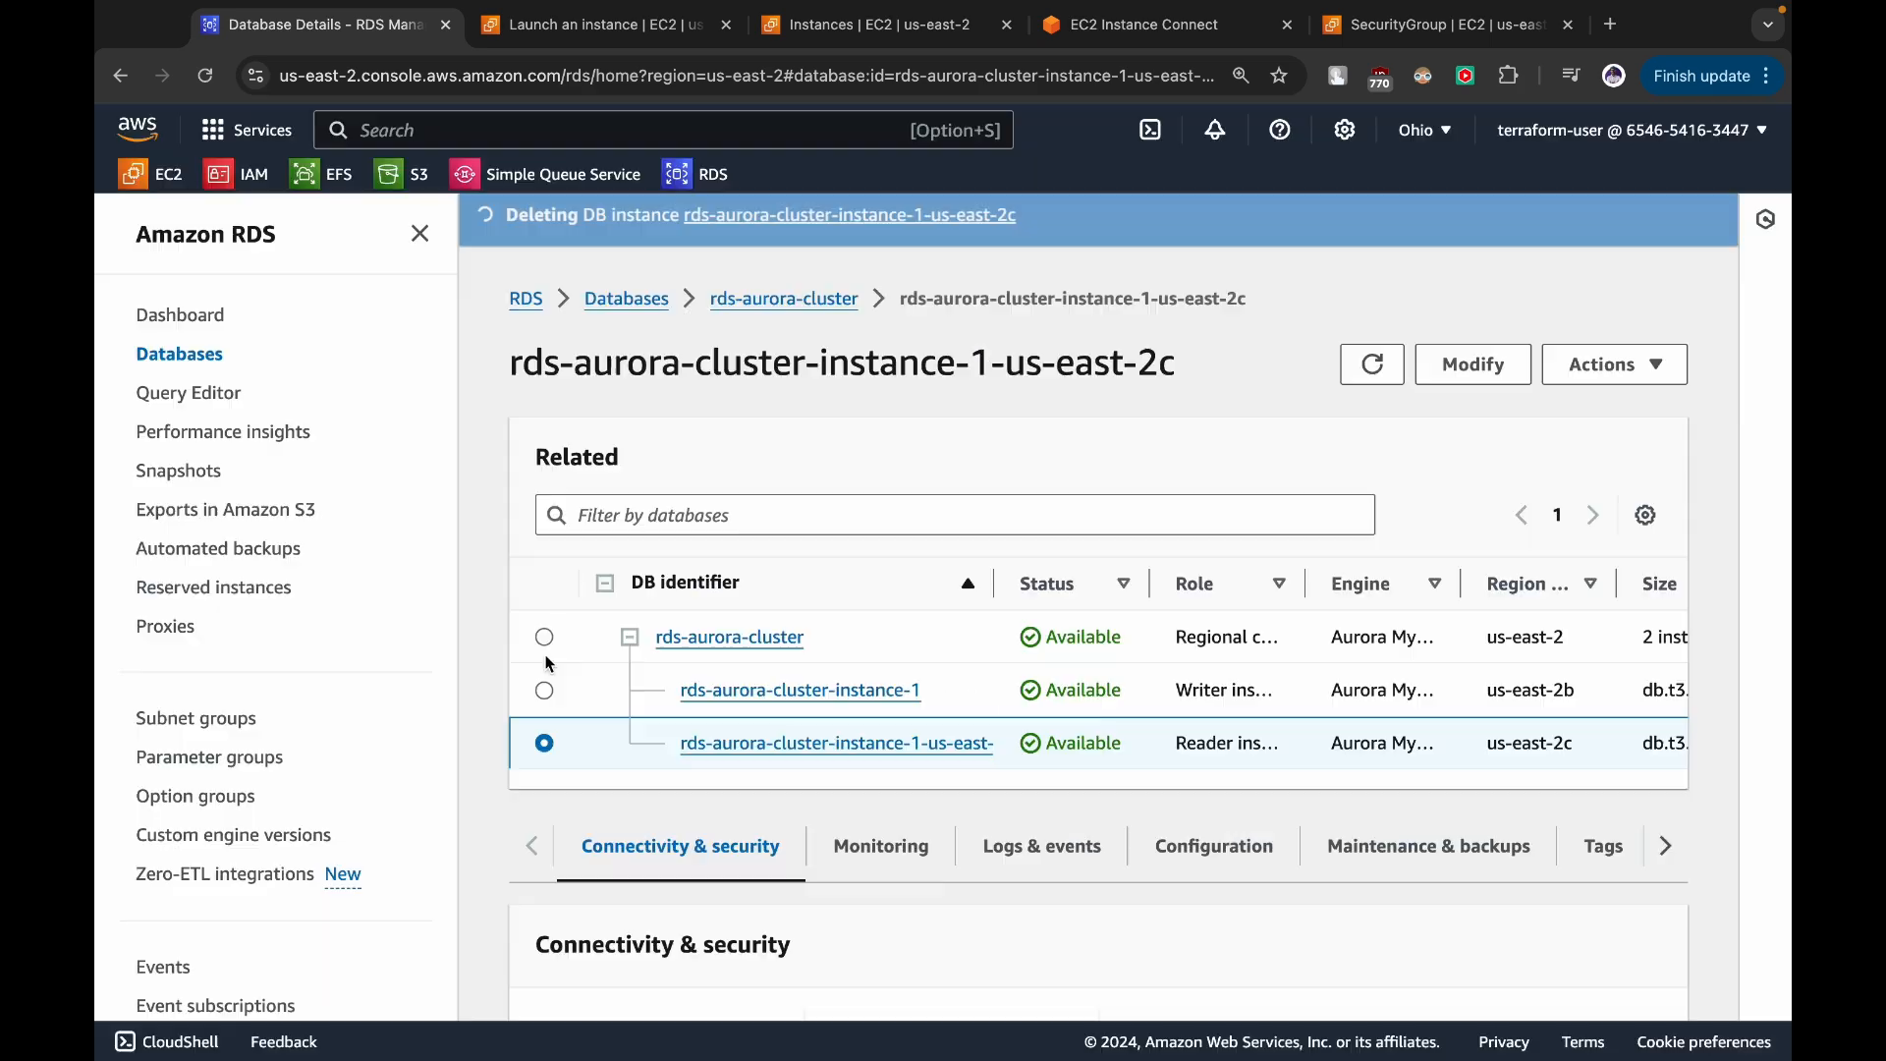
- Delete the writer instance rds-aurora-cluster-instance-1, giving "delete me" as the written consent
{"action": "left_click", "coordinate": [544, 690]}
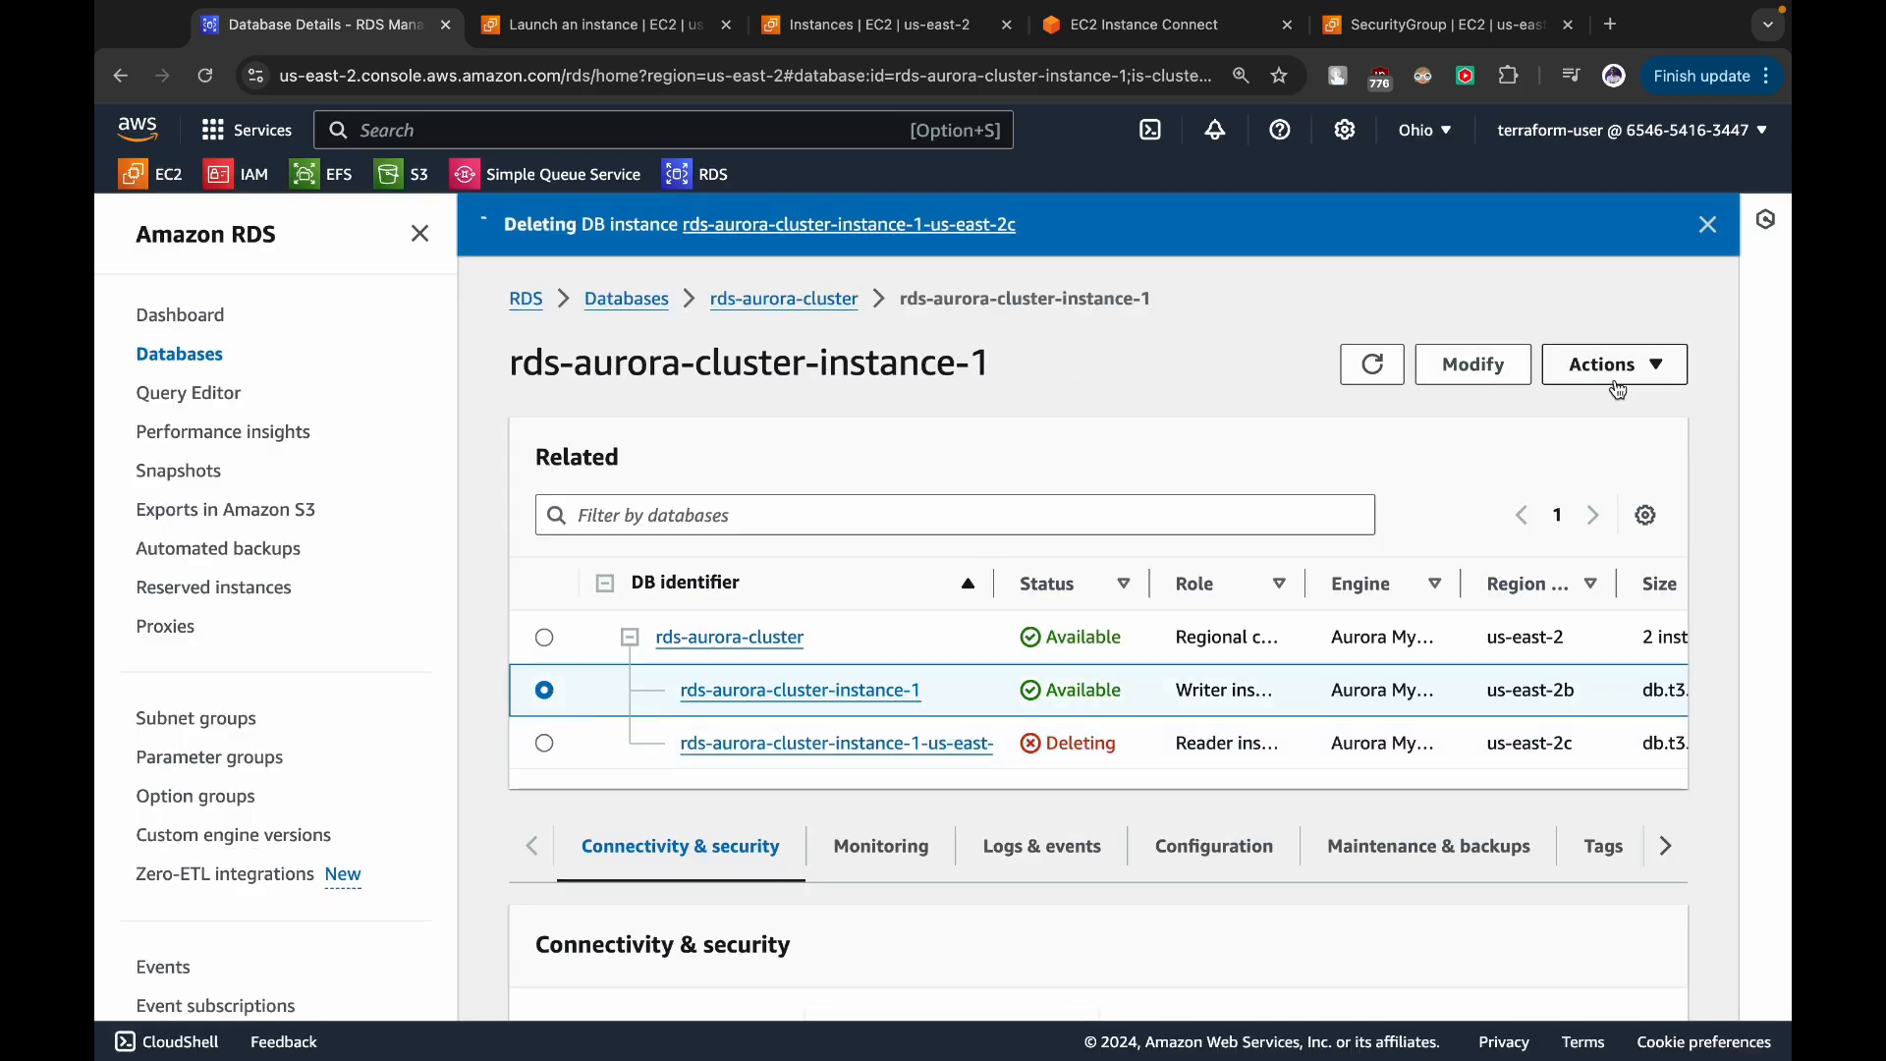
{"action": "left_click", "coordinate": [1612, 365]}
{"action": "left_click", "coordinate": [1486, 446]}
{"action": "left_click", "coordinate": [649, 732]}
{"action": "type", "text": "delete "}
{"action": "type", "text": "me"}
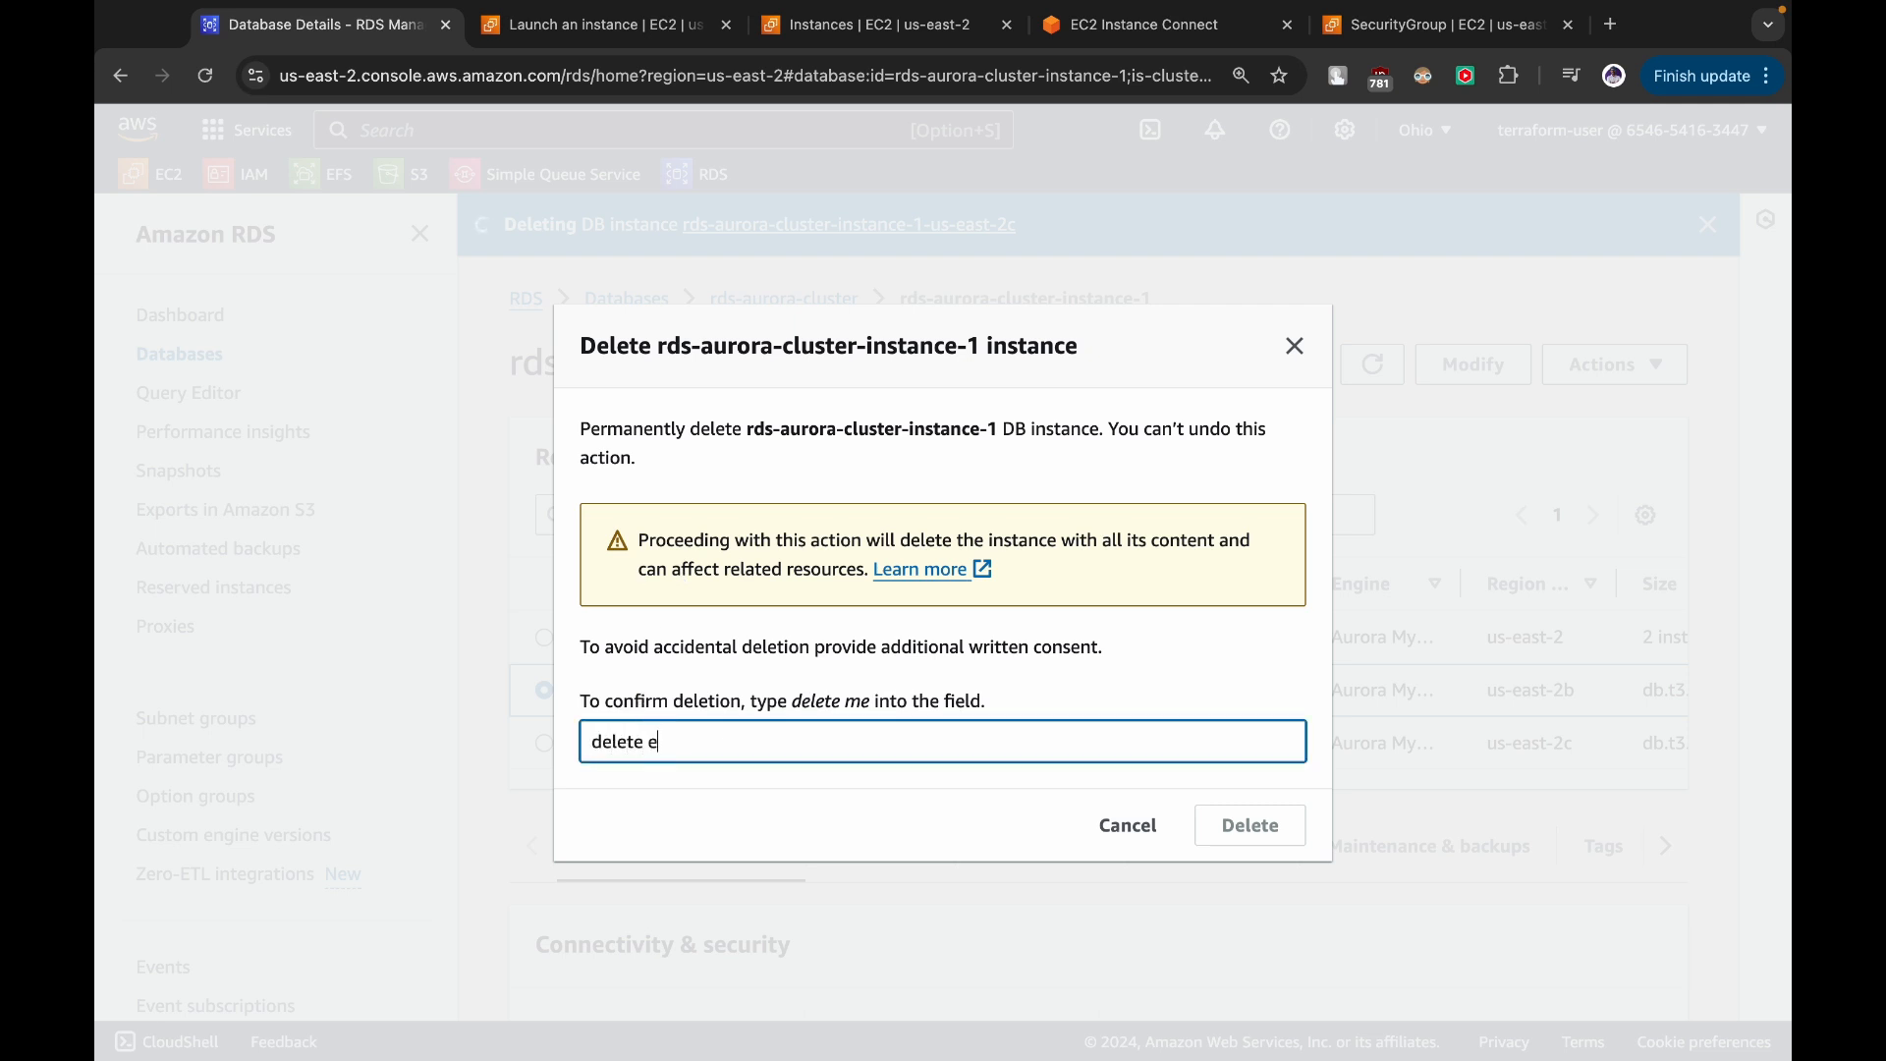
{"action": "left_click", "coordinate": [1260, 819]}
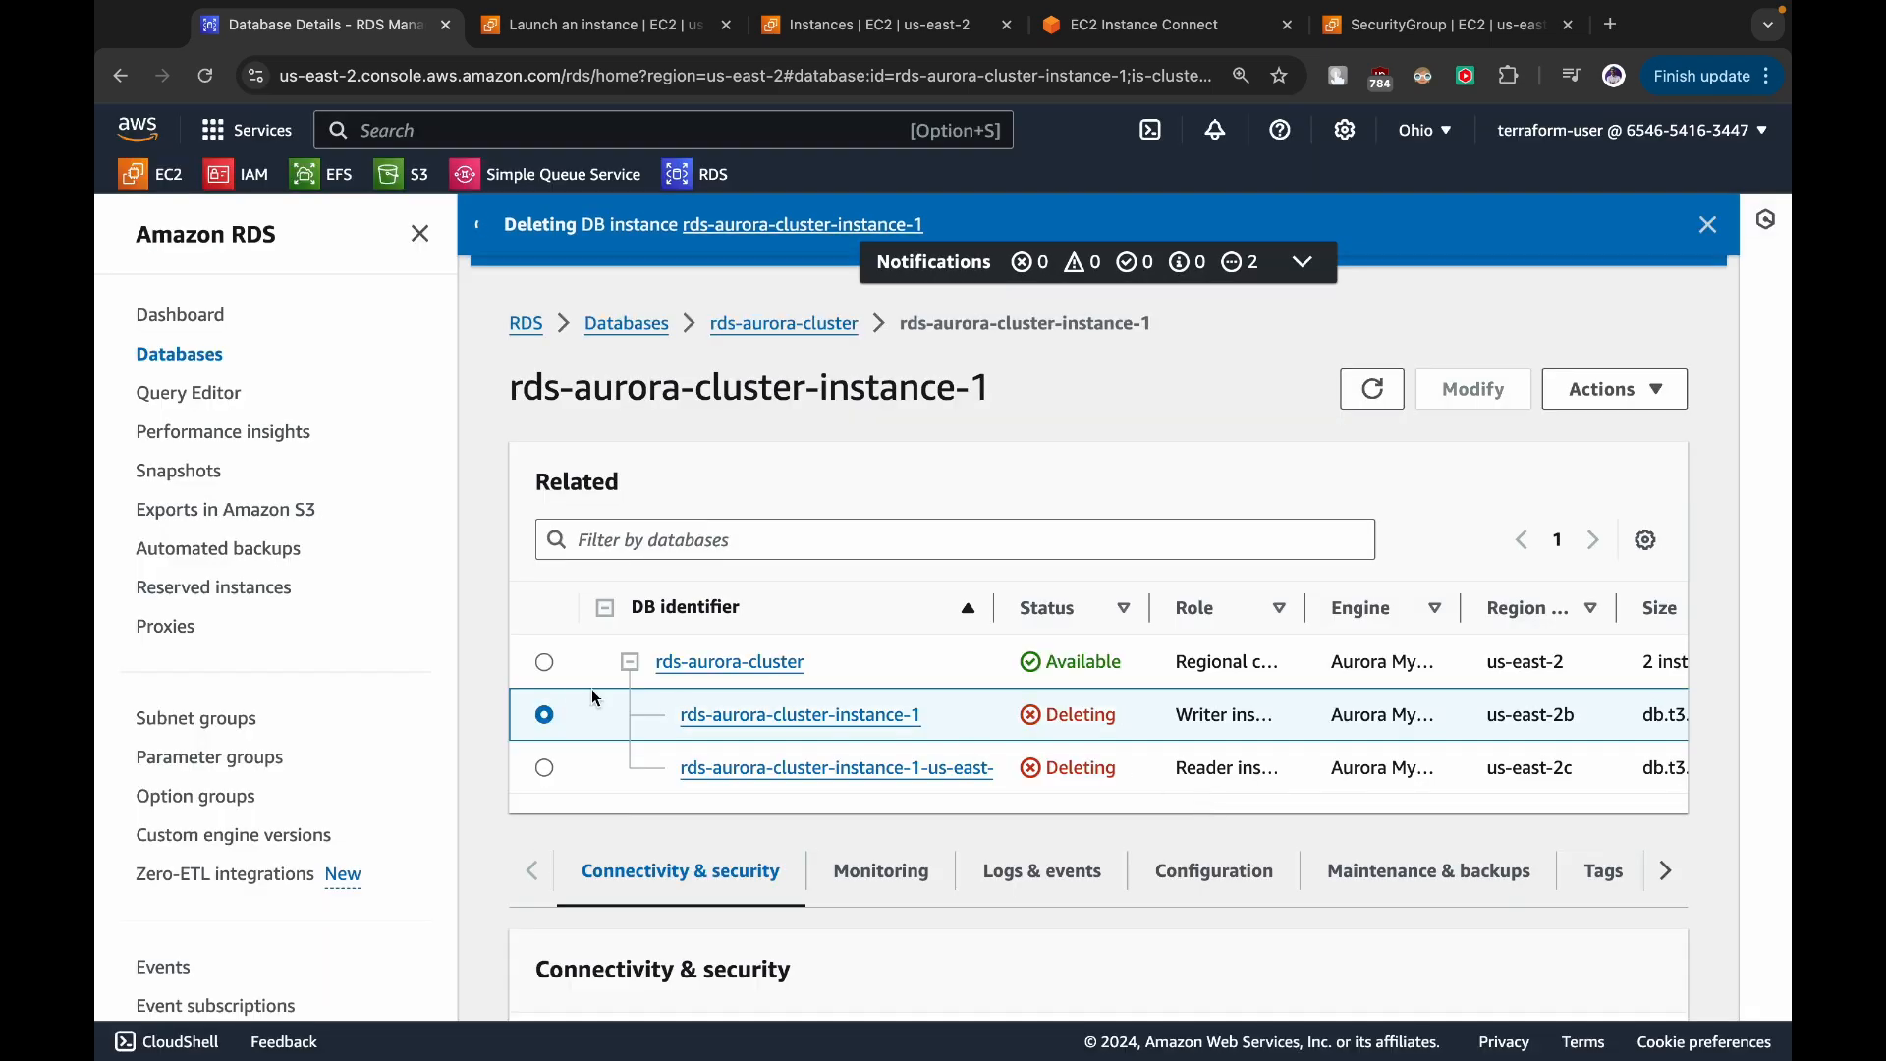
- Delete the rds-aurora-cluster cluster without a final snapshot or retained backups, acknowledging the loss of backups and giving "delete me" as written consent
{"action": "left_click", "coordinate": [545, 661]}
{"action": "left_click", "coordinate": [1608, 389]}
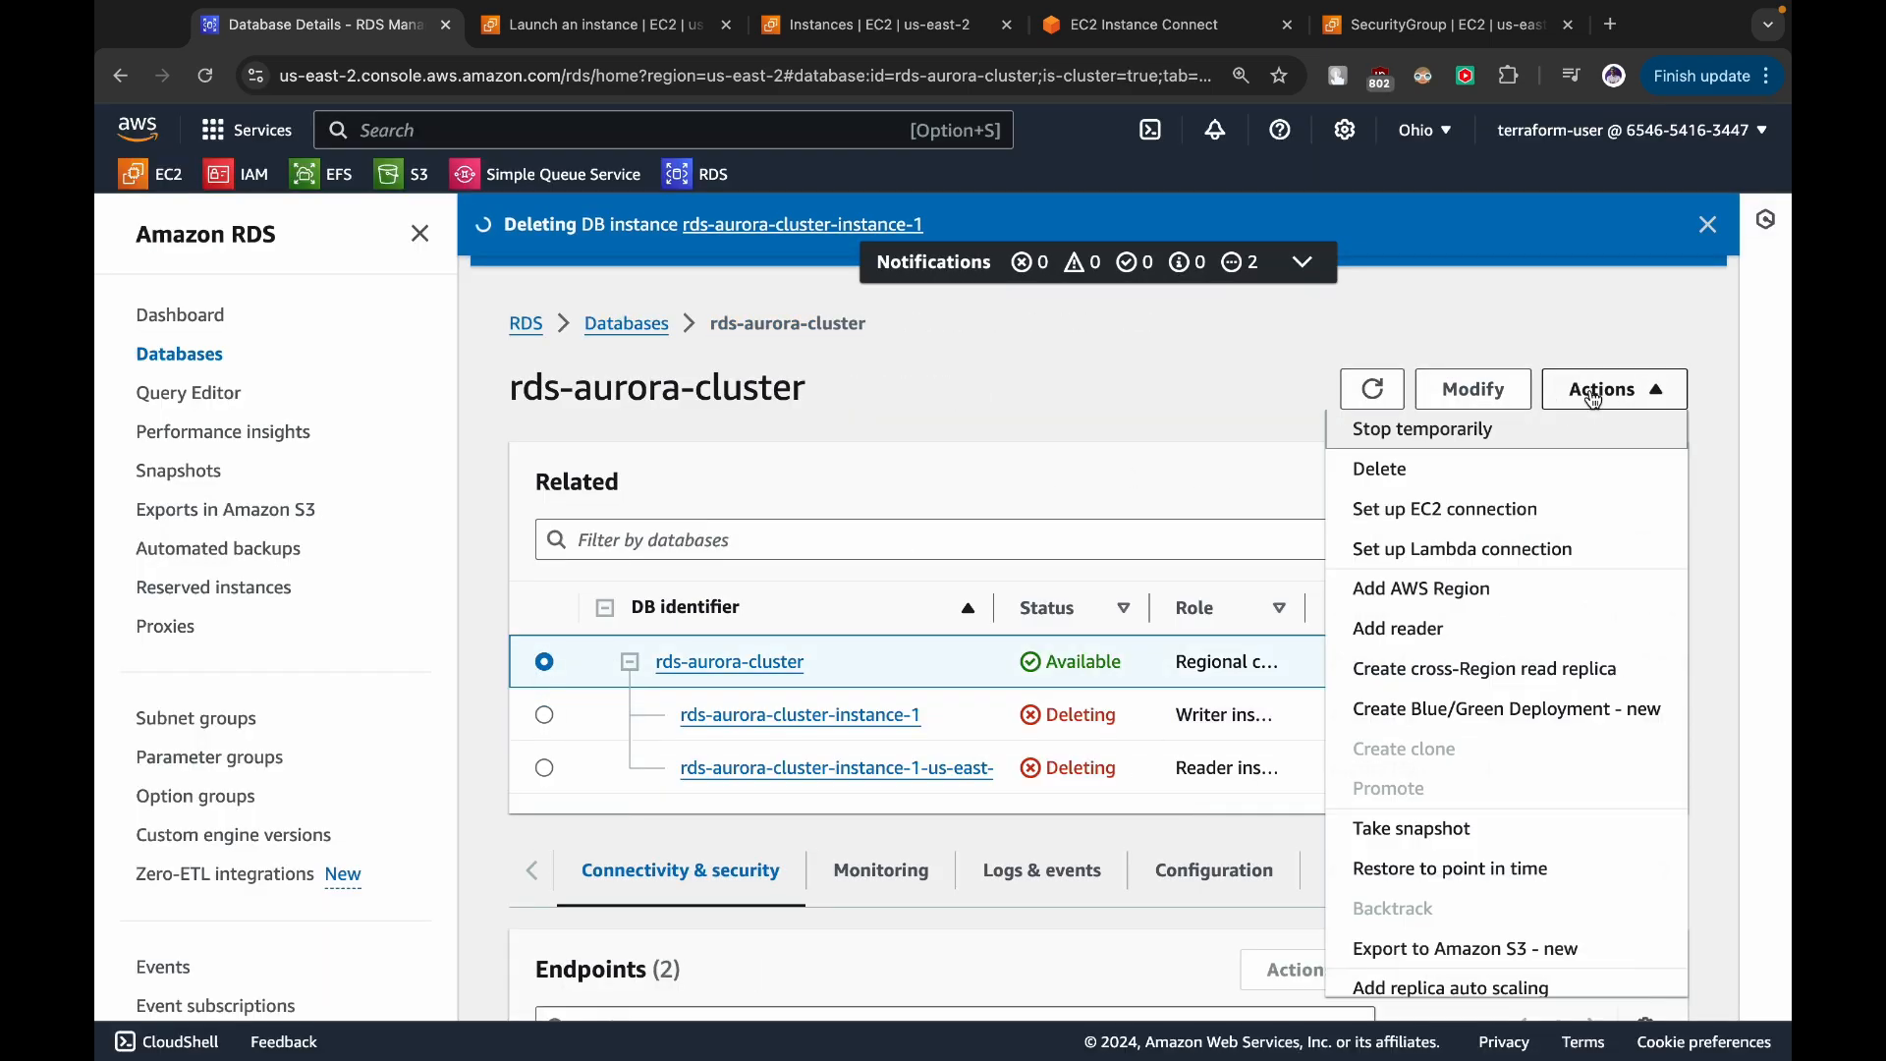
{"action": "left_click", "coordinate": [1444, 489]}
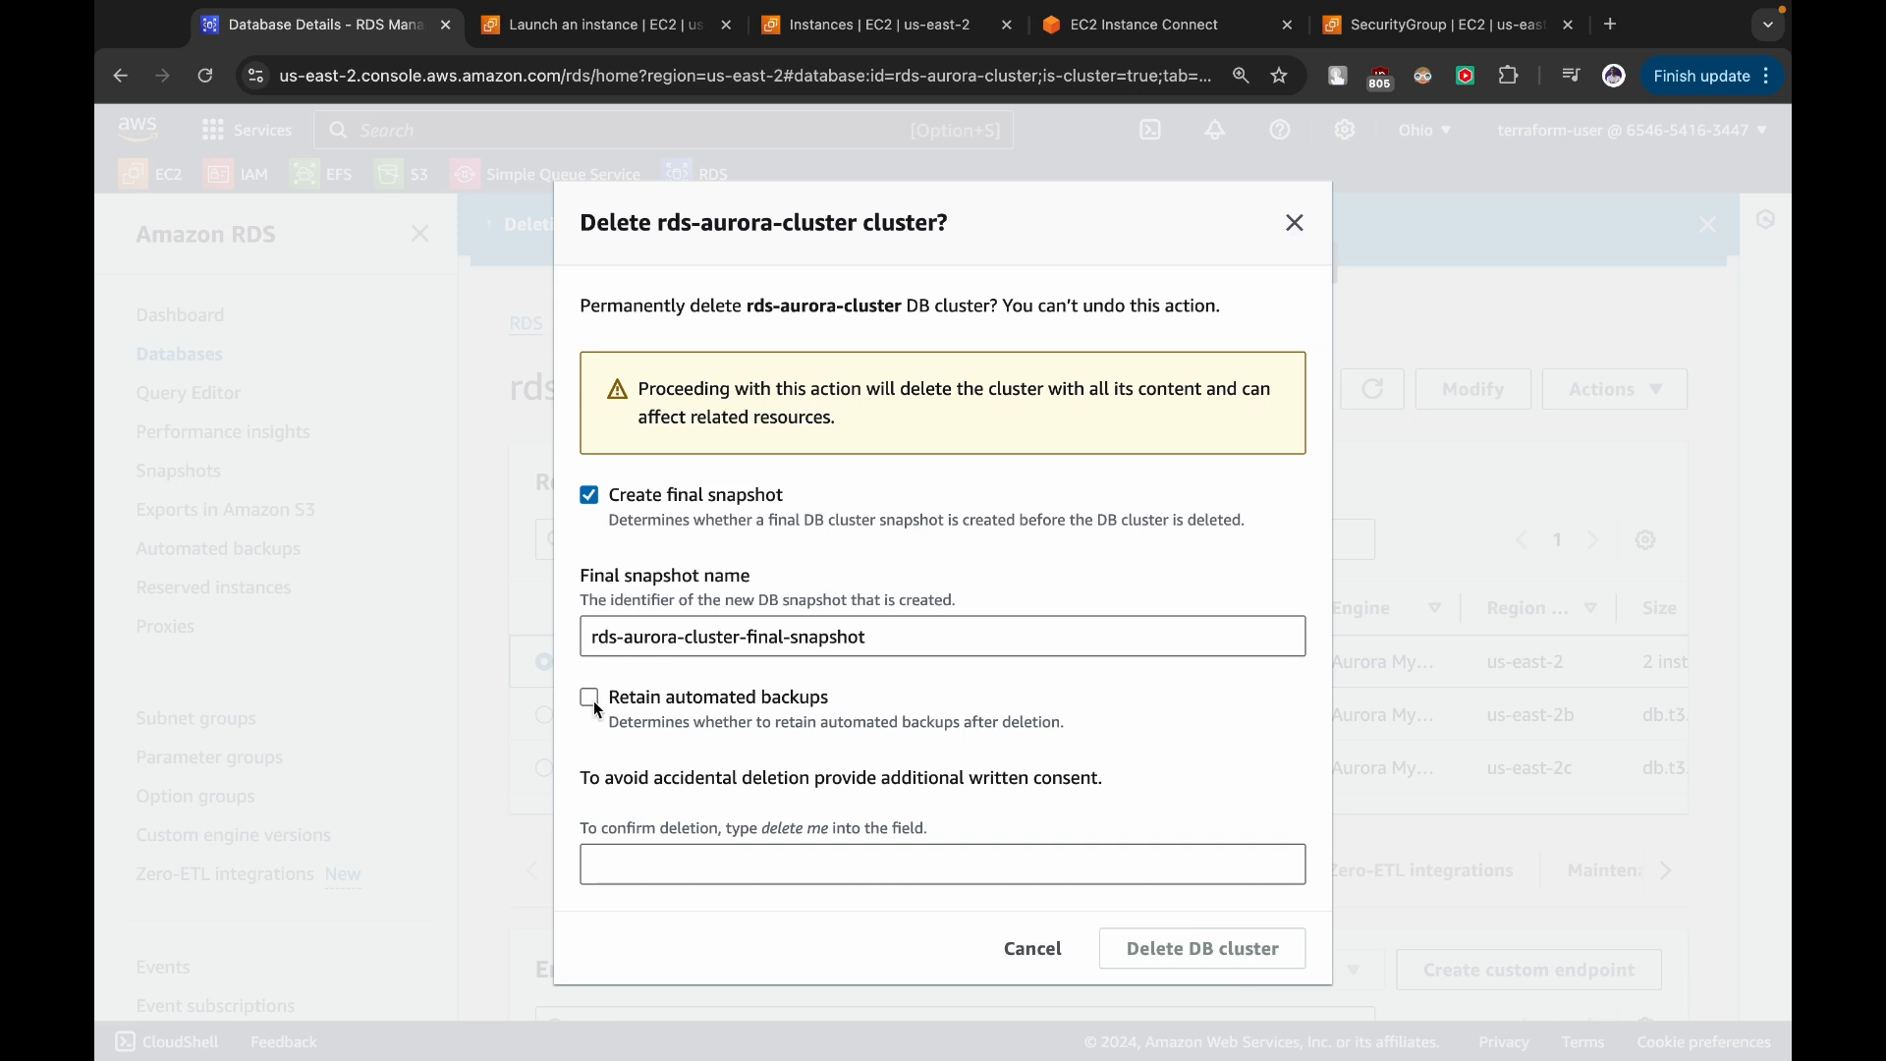
{"action": "left_click", "coordinate": [589, 494]}
{"action": "left_click", "coordinate": [589, 596]}
{"action": "left_click", "coordinate": [621, 756]}
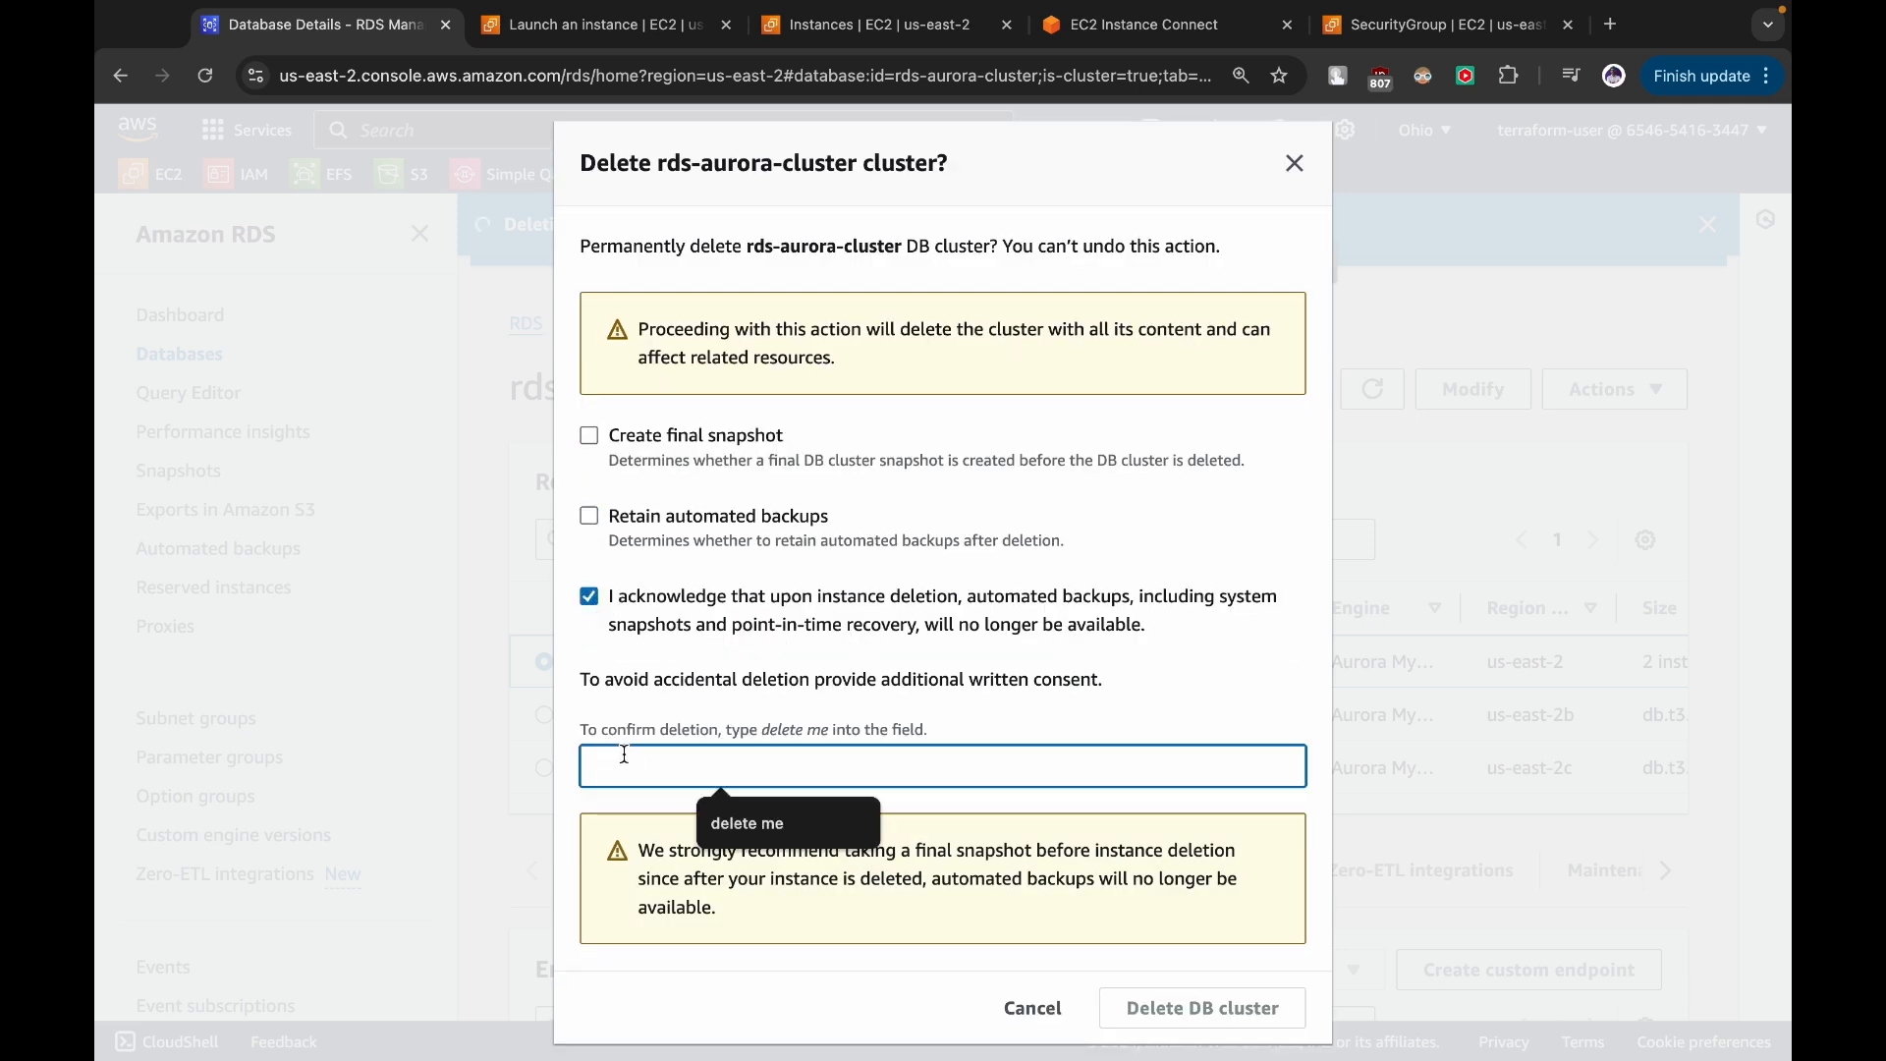
{"action": "left_click", "coordinate": [747, 823]}
{"action": "left_click", "coordinate": [1147, 1021]}
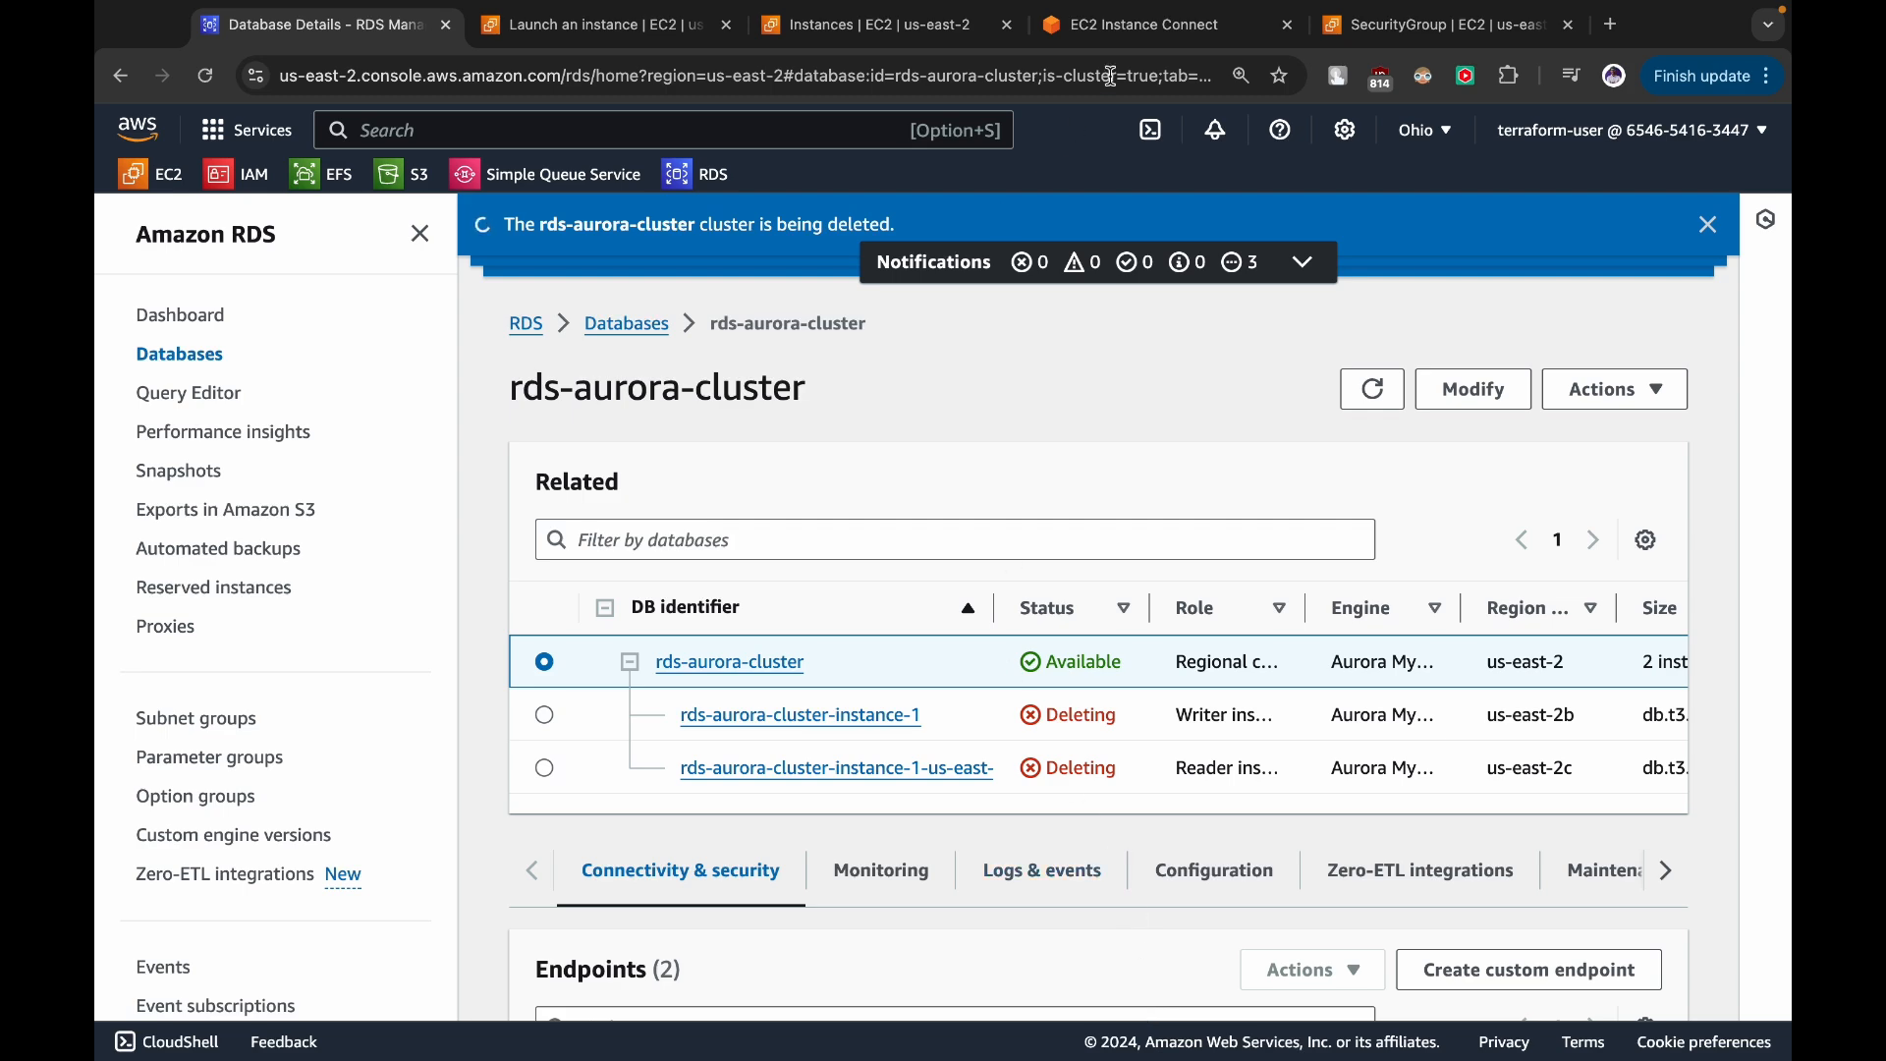
- Close the EC2 Instance Connect session and the launch-wizard-15 security group page
{"action": "left_click", "coordinate": [1145, 25]}
{"action": "left_click", "coordinate": [1286, 25]}
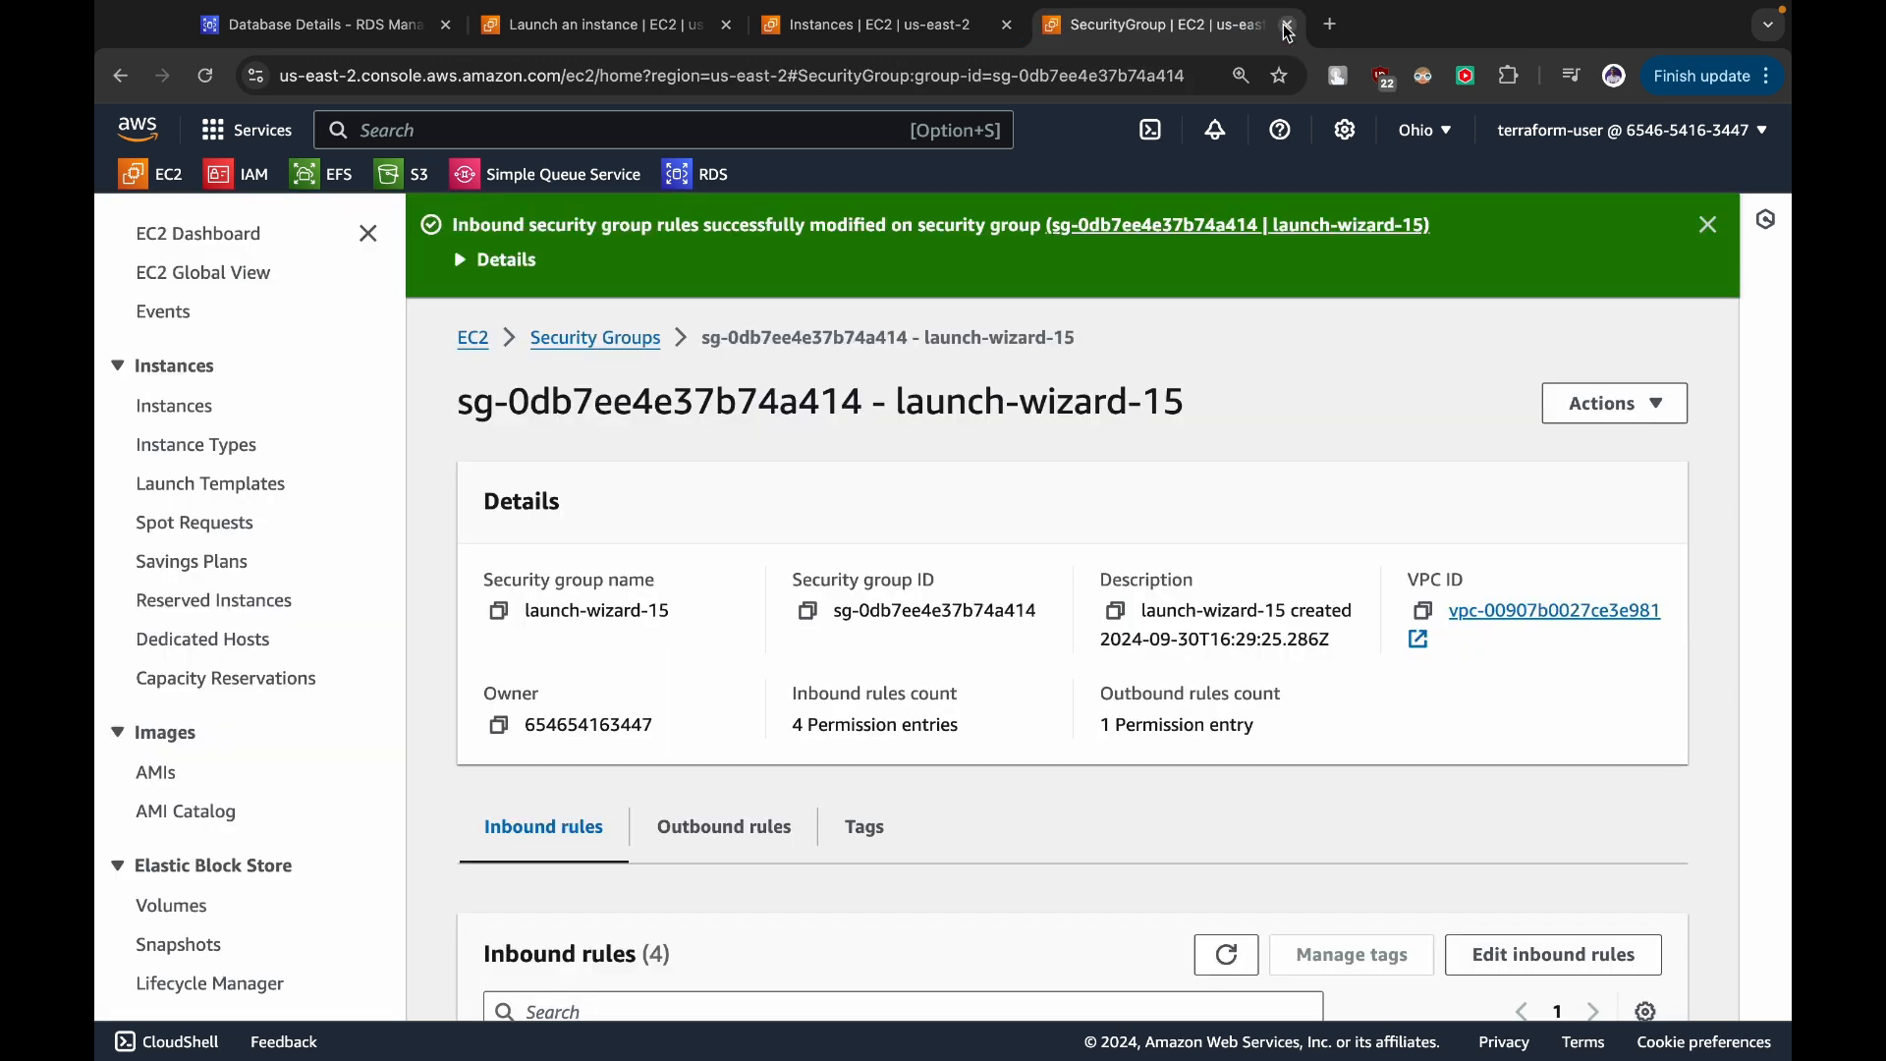
{"action": "left_click", "coordinate": [1286, 26]}
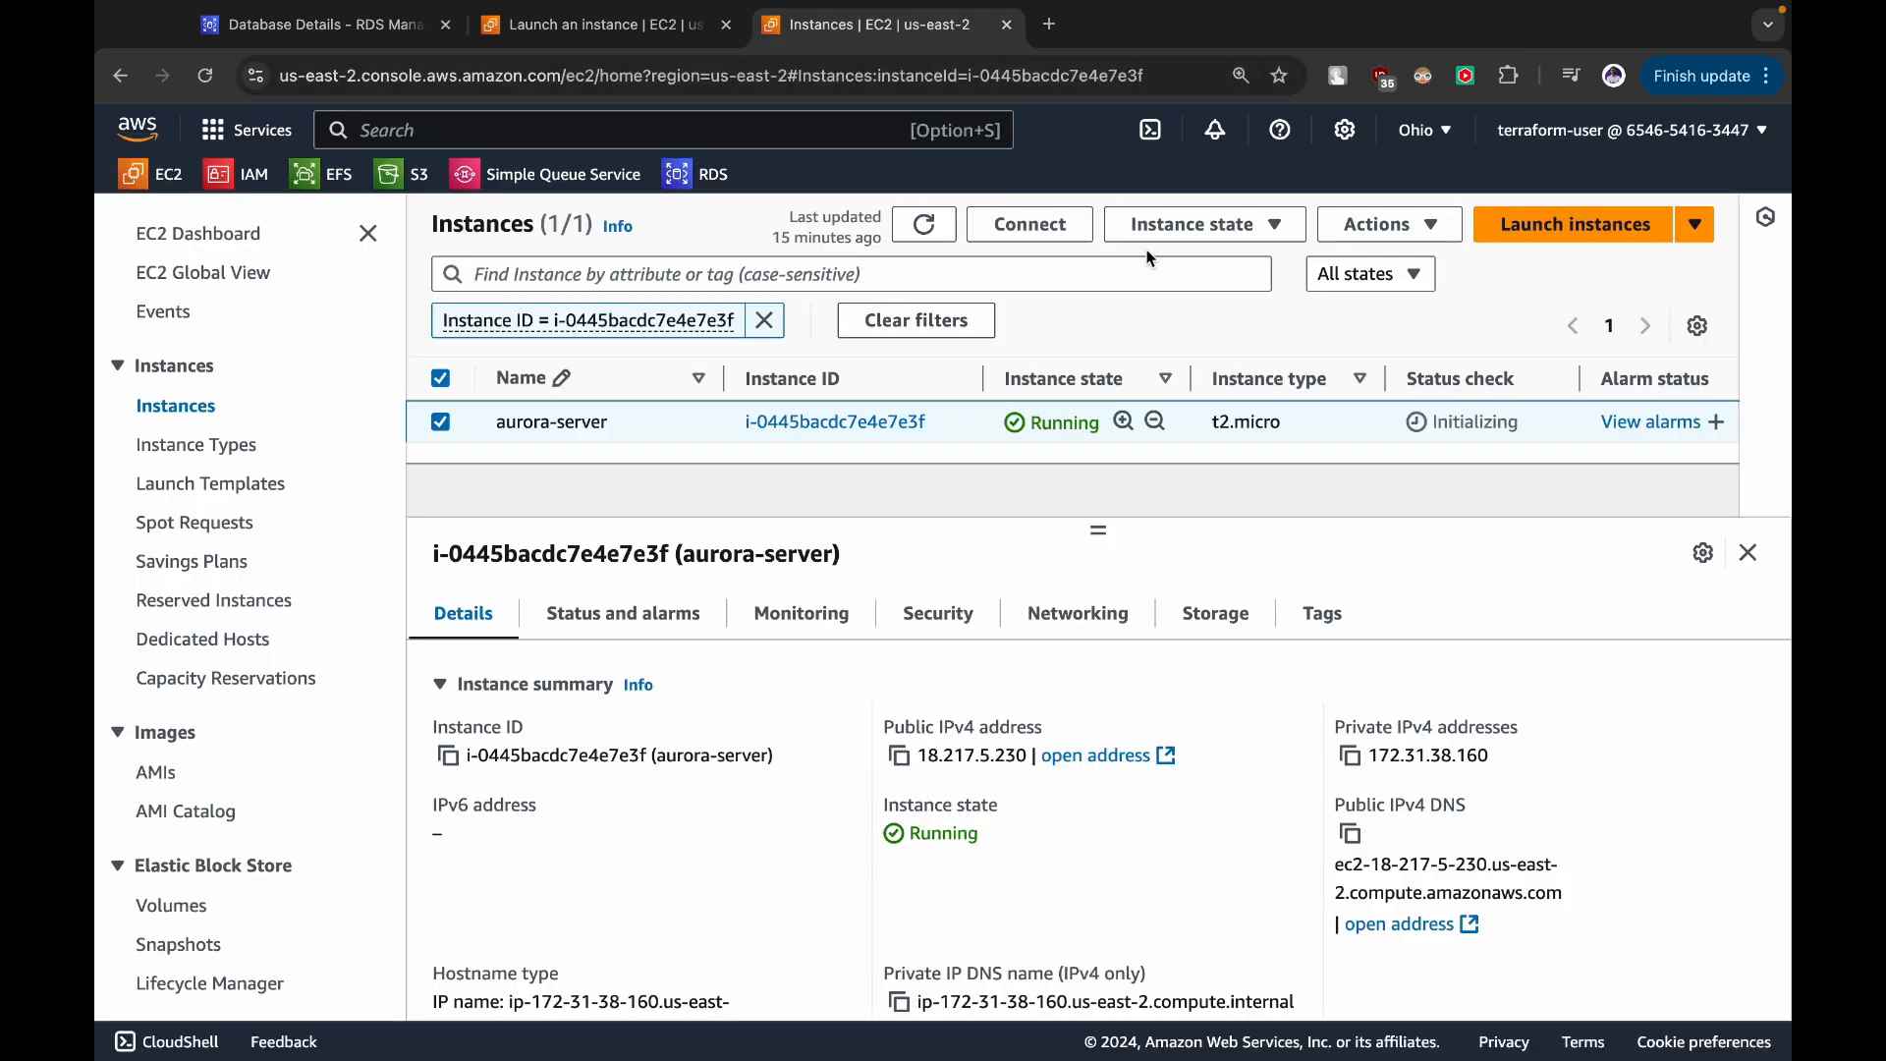
- Terminate the aurora-server EC2 instance and return to the rds-aurora-cluster details in the RDS console
{"action": "left_click", "coordinate": [1179, 226]}
{"action": "left_click", "coordinate": [1229, 420]}
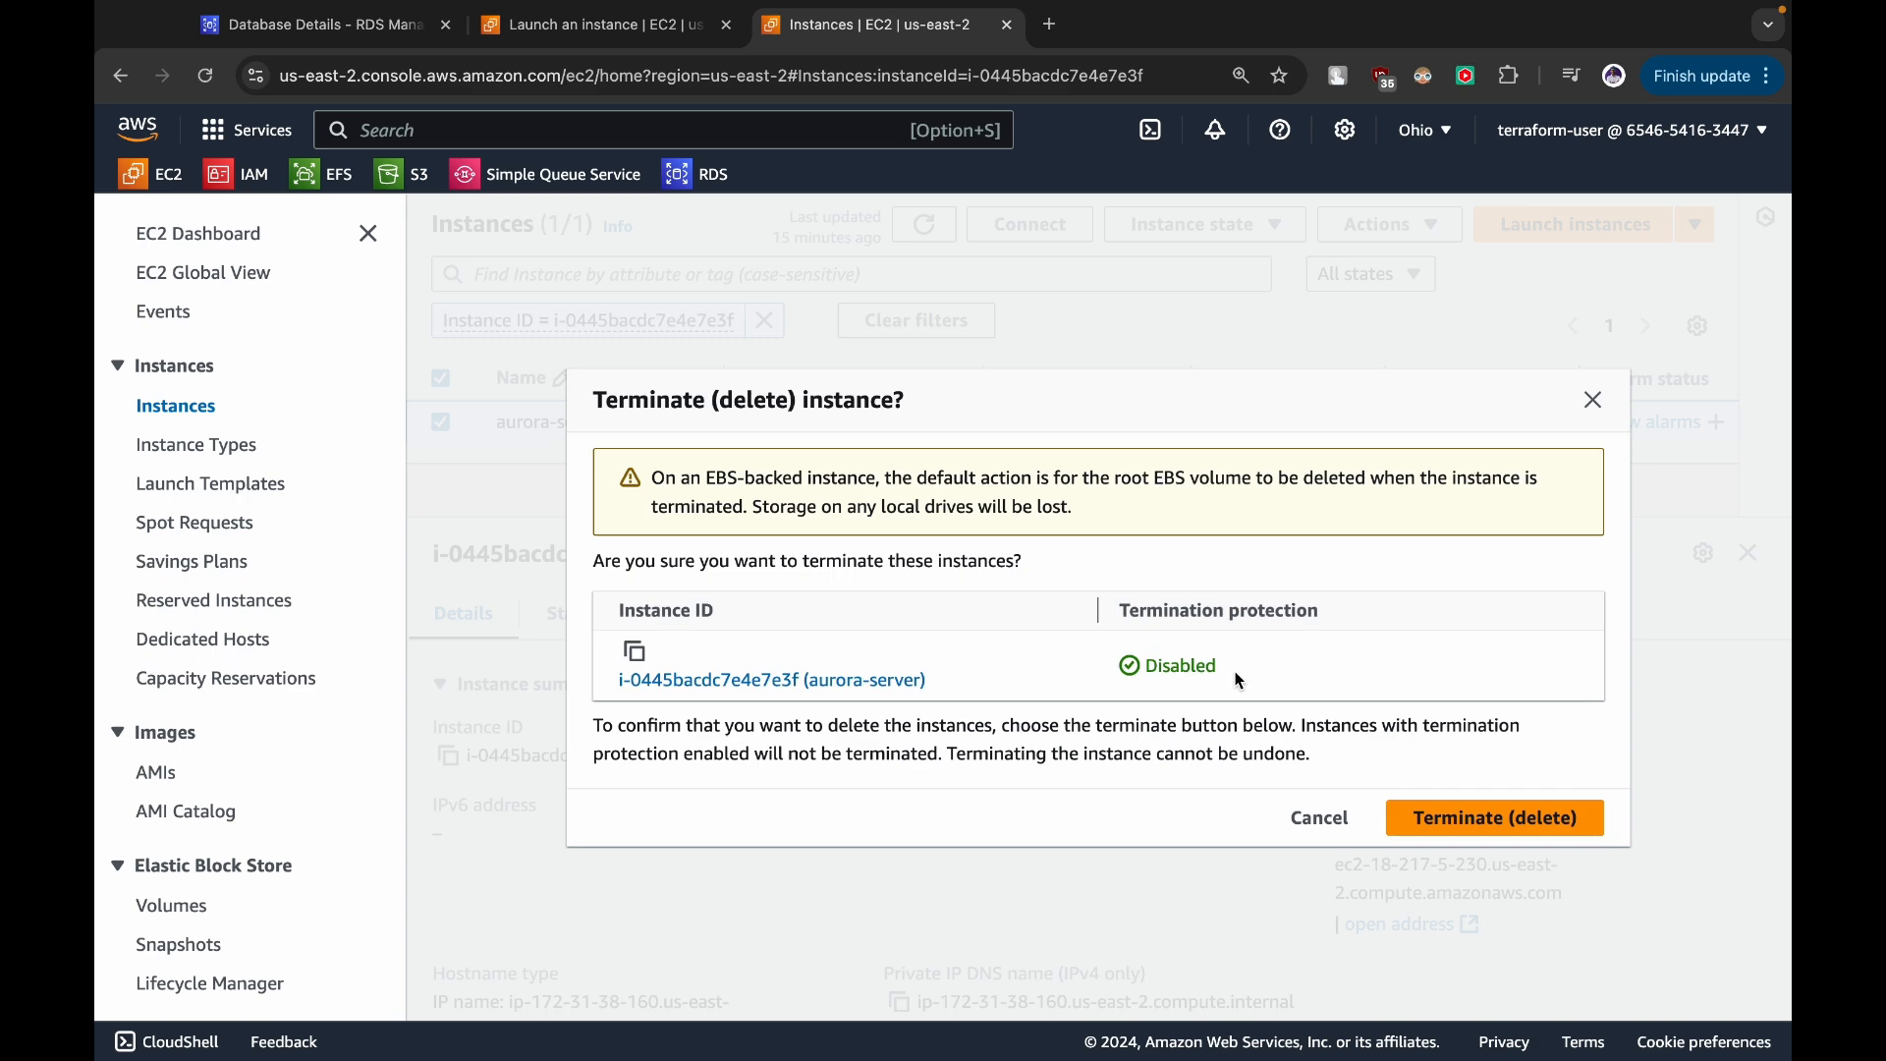
{"action": "left_click", "coordinate": [1421, 815]}
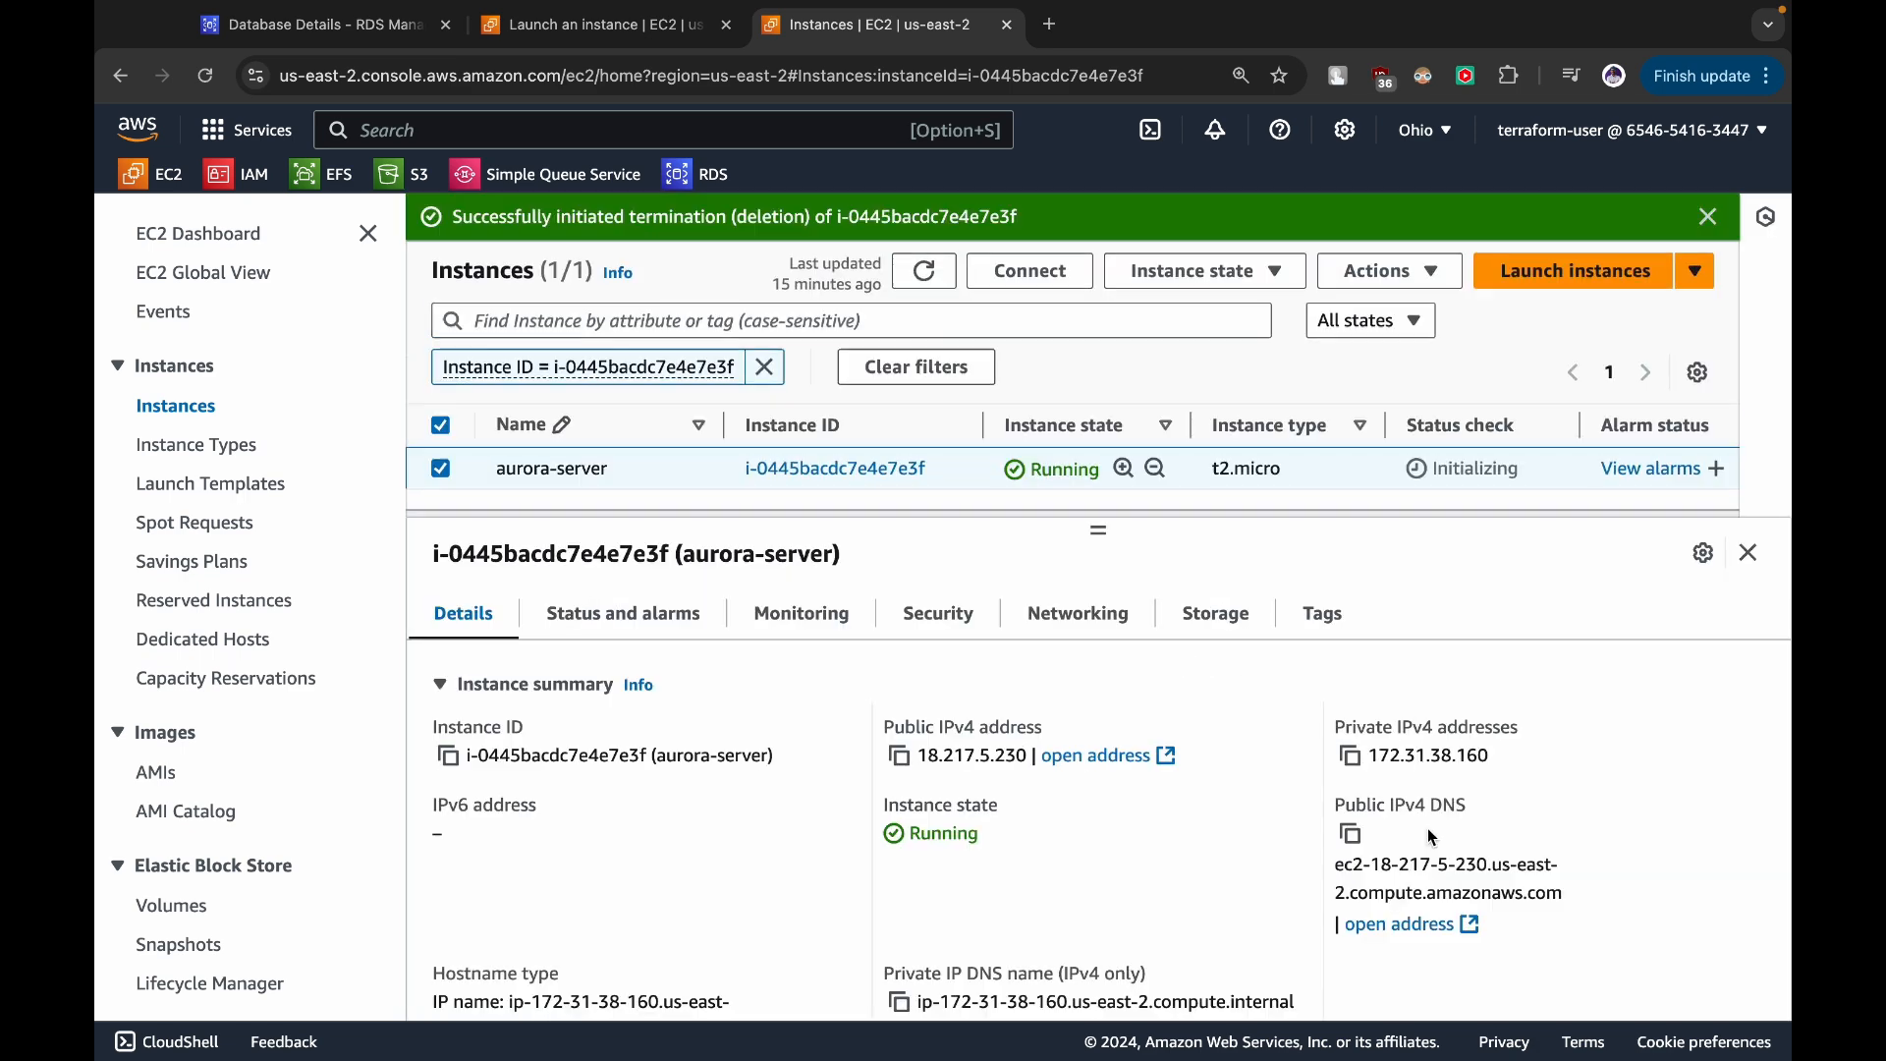
{"action": "left_click", "coordinate": [319, 39]}
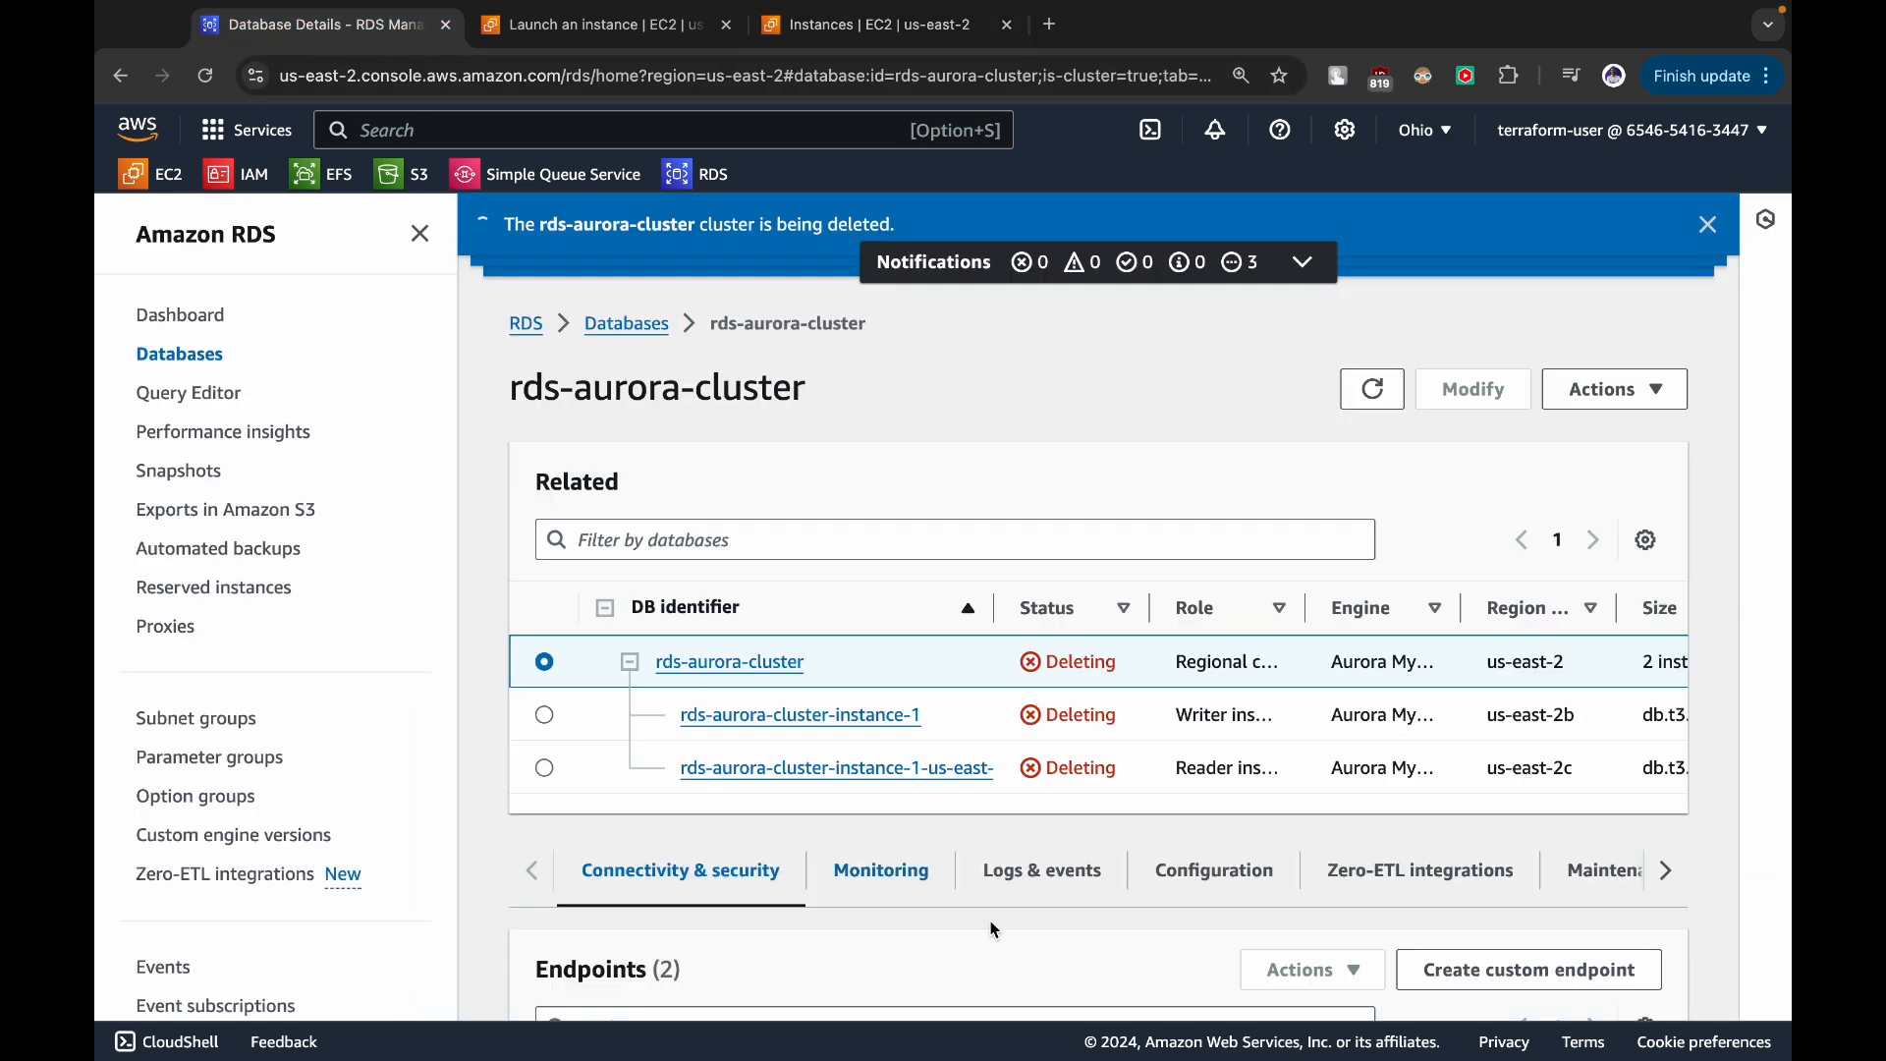